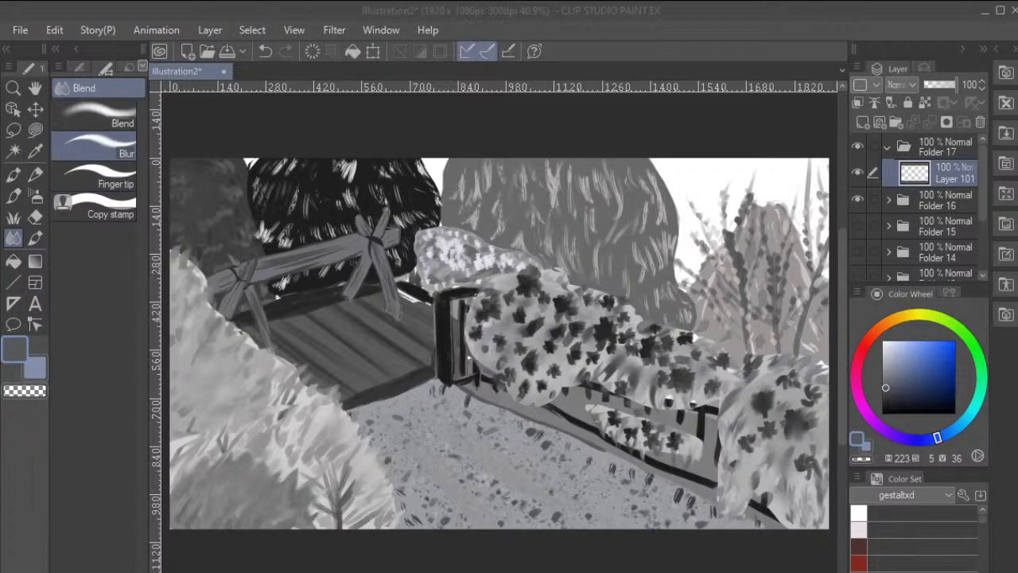
# Pick a near-white colour (H 223, S 0, V 99) and fill the empty layer in Folder 17 with it.
pyautogui.click(887, 364)
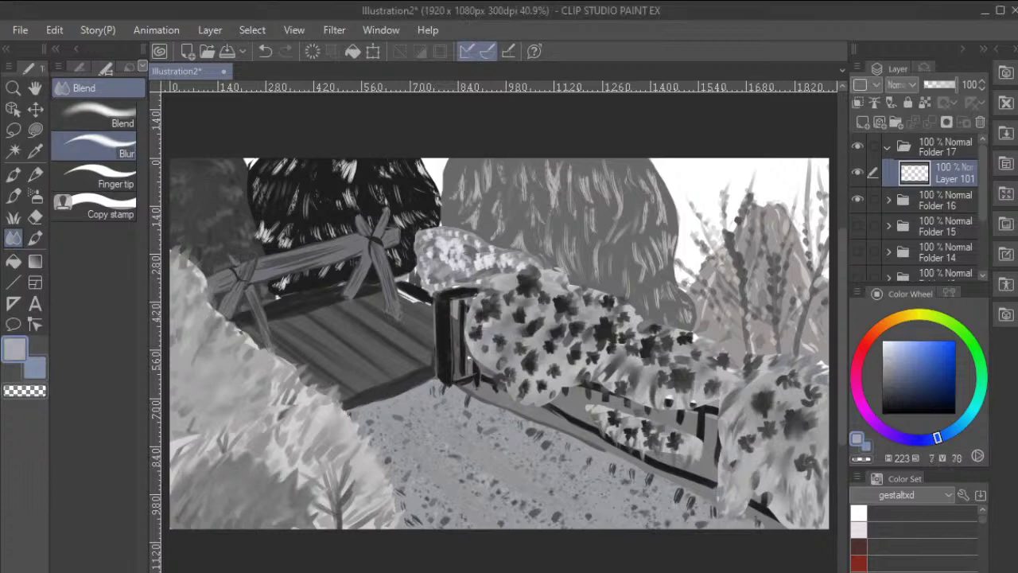
pyautogui.moveTo(888, 364); pyautogui.dragTo(881, 342)
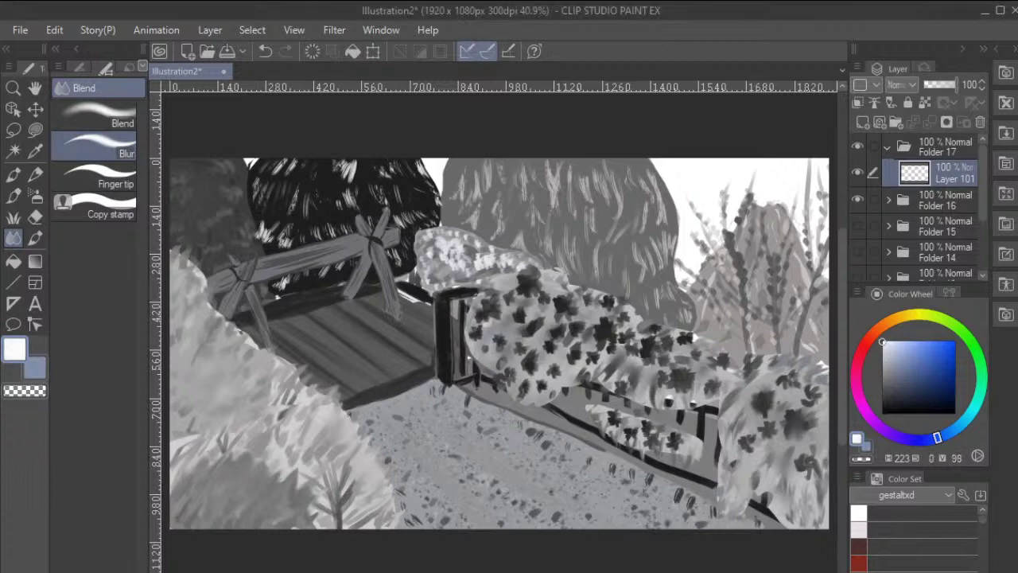
pyautogui.click(13, 261)
pyautogui.hotkey('alt', 'BackSpace')
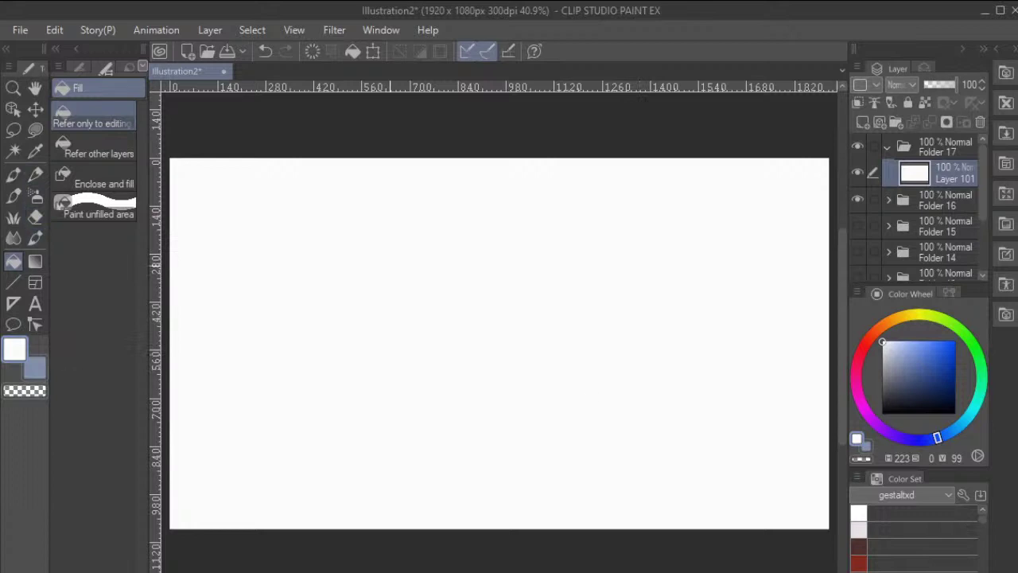
# Switch to the pencil brush and choose a very dark blue (H 220, S 10, V 11) from the gestaltxd colour set.
pyautogui.press('p')
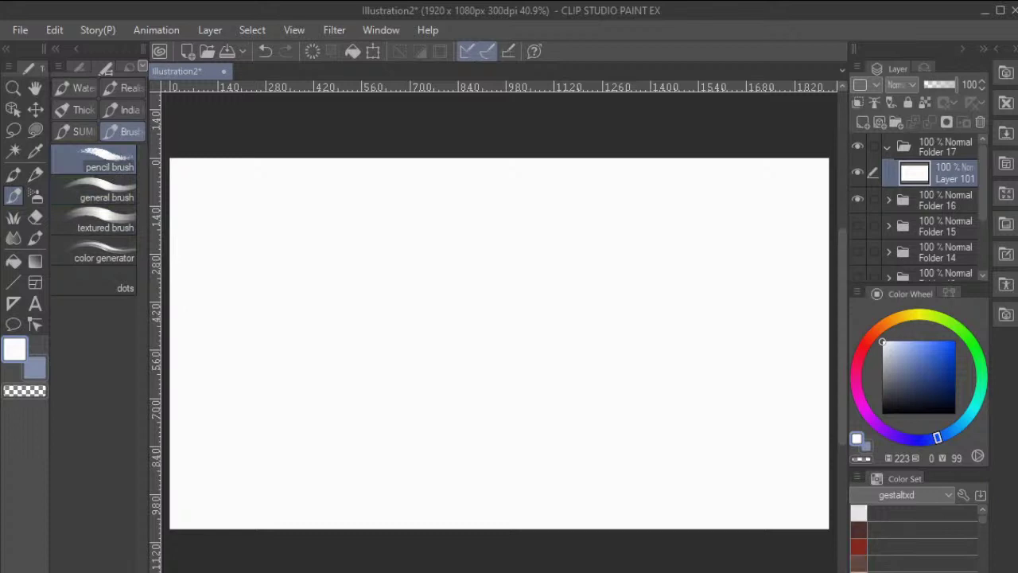
pyautogui.scroll(-5, 914, 537)
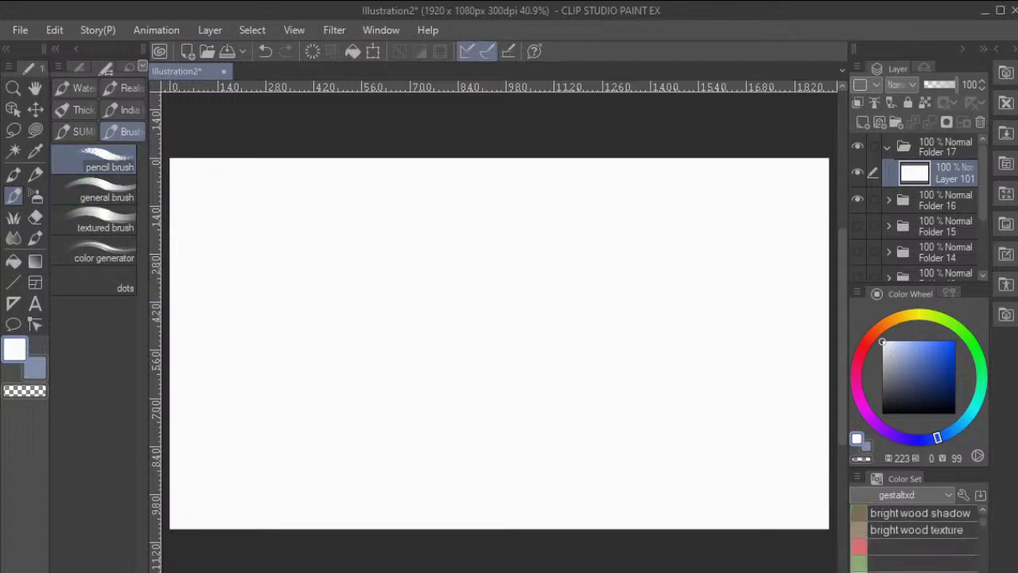
pyautogui.scroll(-5, 914, 533)
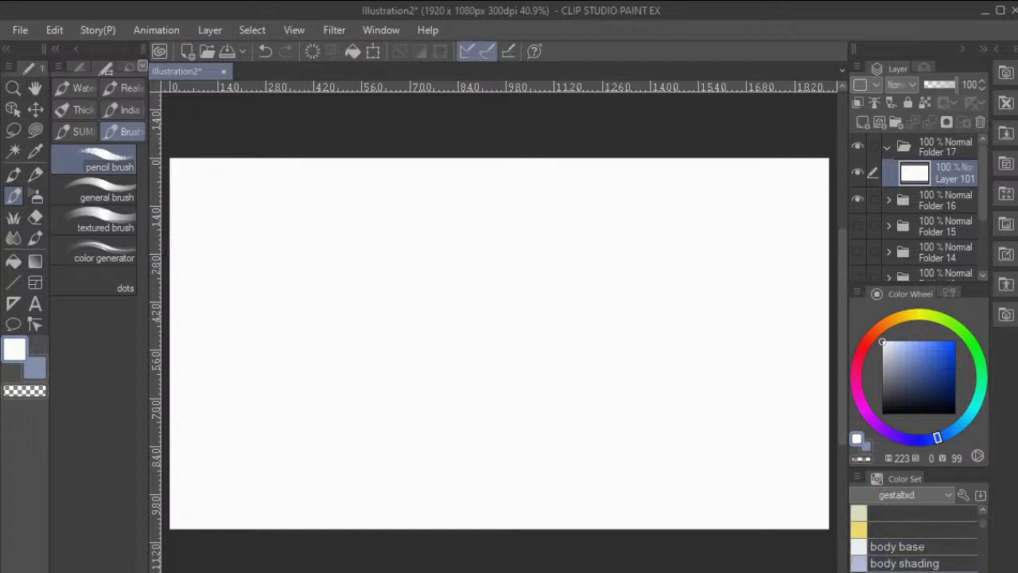
pyautogui.click(915, 570)
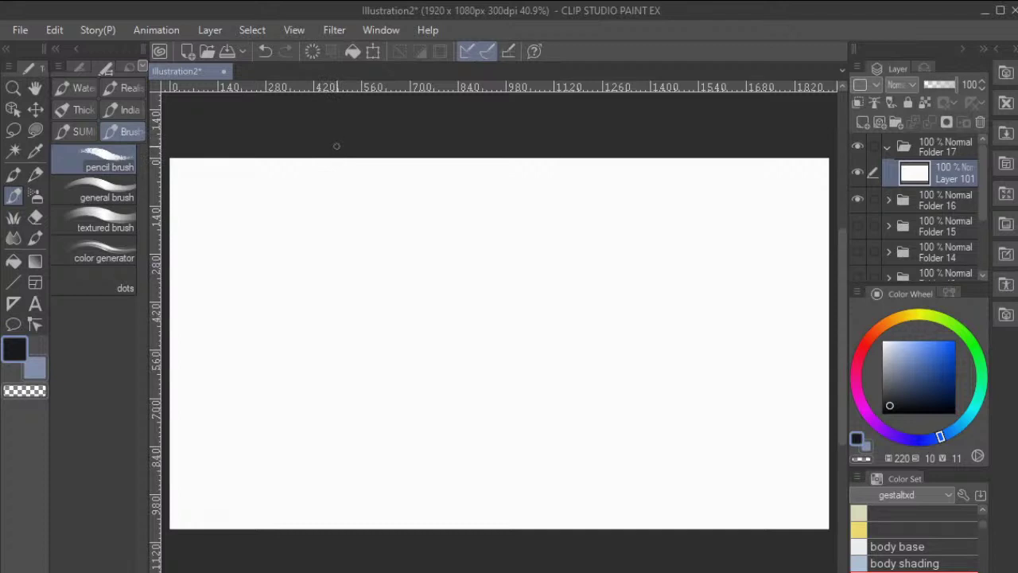
# Sketch a rough rule-of-thirds grid of vertical and horizontal lines directly on the white-filled layer.
pyautogui.moveTo(338, 182); pyautogui.dragTo(335, 526)
pyautogui.moveTo(339, 178); pyautogui.dragTo(327, 524)
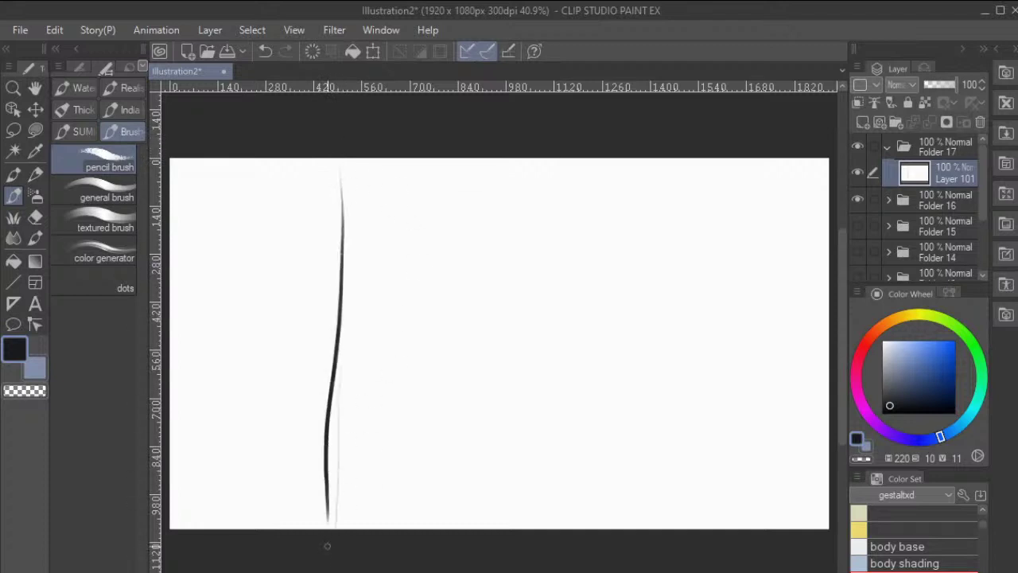
pyautogui.moveTo(624, 170); pyautogui.dragTo(614, 524)
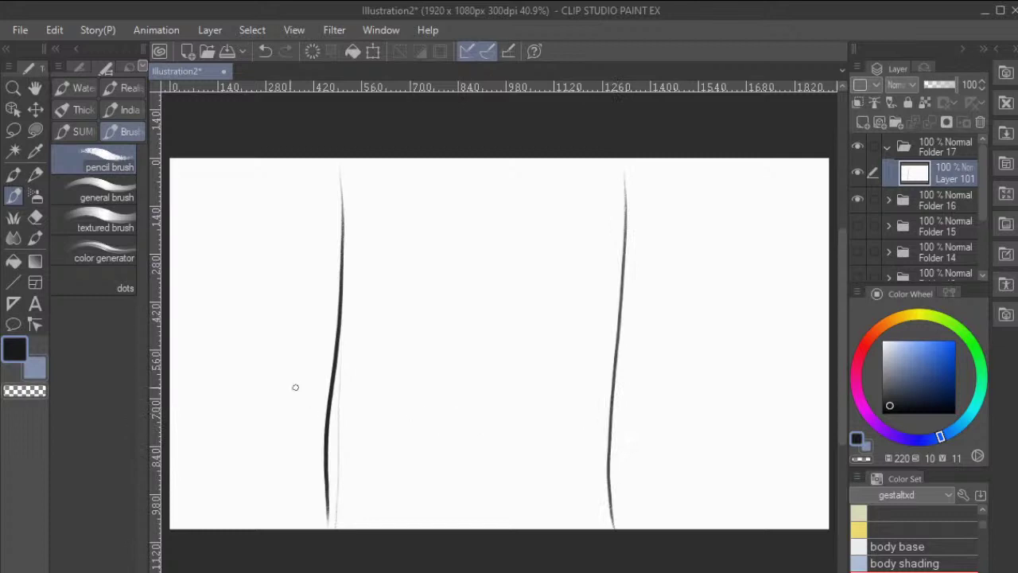
pyautogui.moveTo(168, 280); pyautogui.dragTo(823, 262)
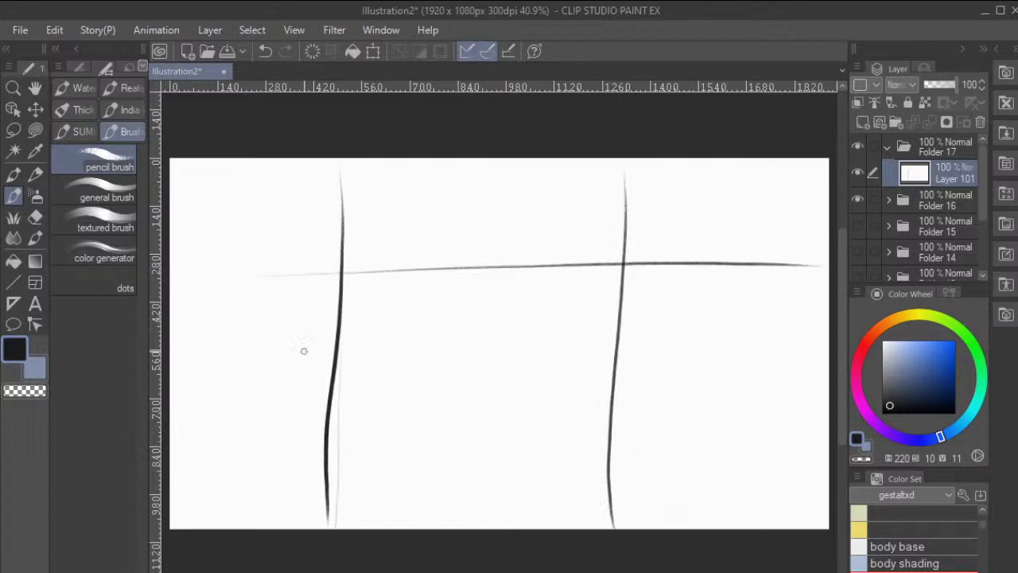
pyautogui.moveTo(169, 404)
pyautogui.mouseDown()
pyautogui.moveTo(443, 379)
pyautogui.moveTo(819, 371)
pyautogui.mouseUp()
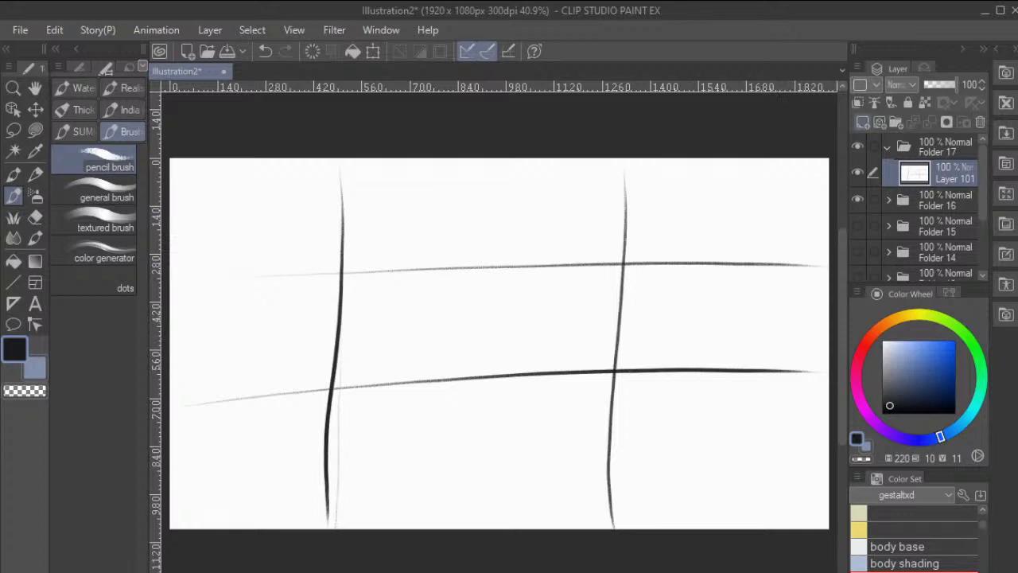
# Undo all grid lines drawn on the white-filled layer.
pyautogui.click(863, 122)
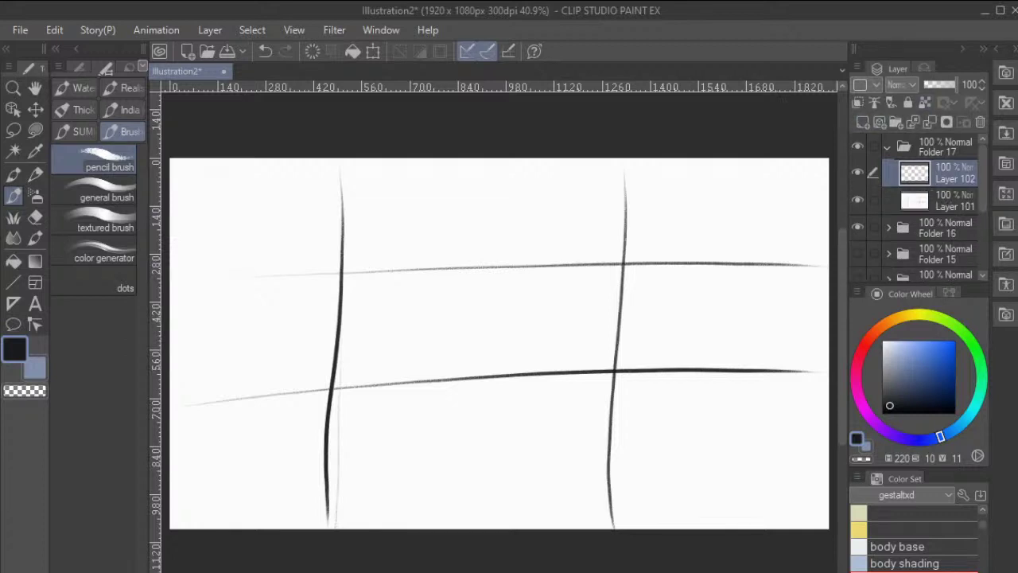
pyautogui.click(947, 200)
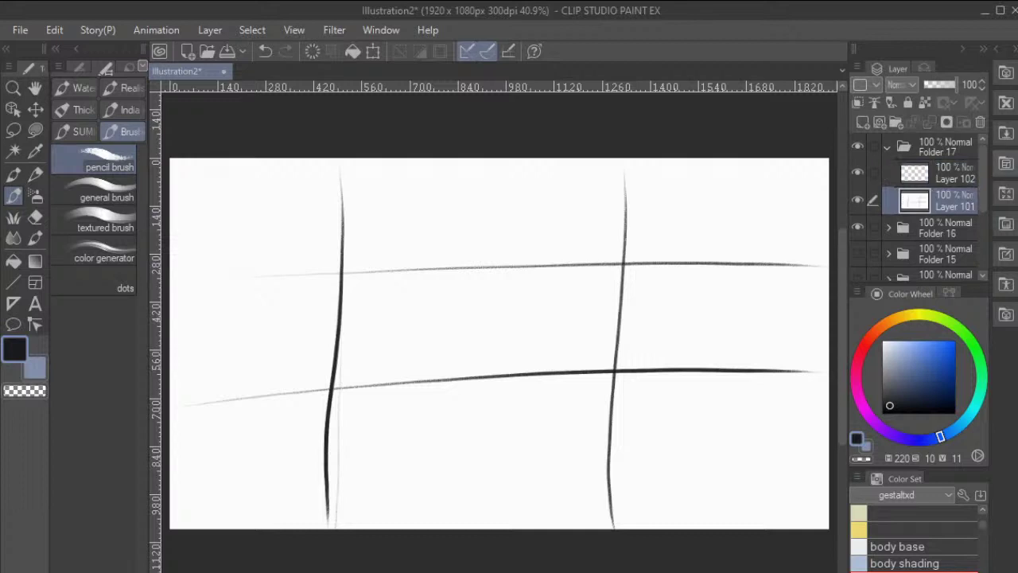
pyautogui.hotkey('ctrl', 'z')
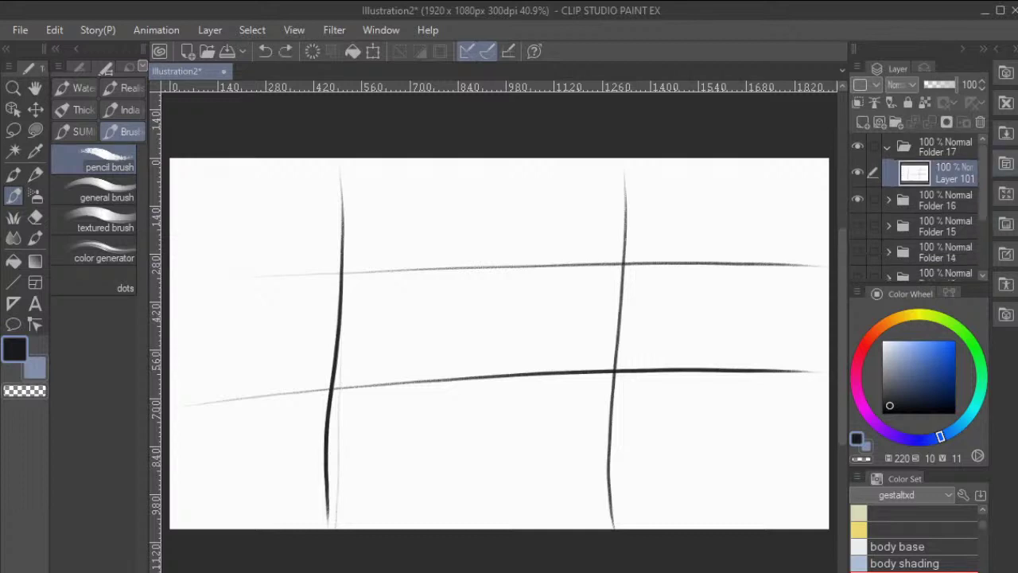
pyautogui.hotkey('ctrl', 'z')
pyautogui.hotkey('ctrl', 'z')
pyautogui.hotkey('ctrl', 'z')
pyautogui.hotkey('ctrl', 'z')
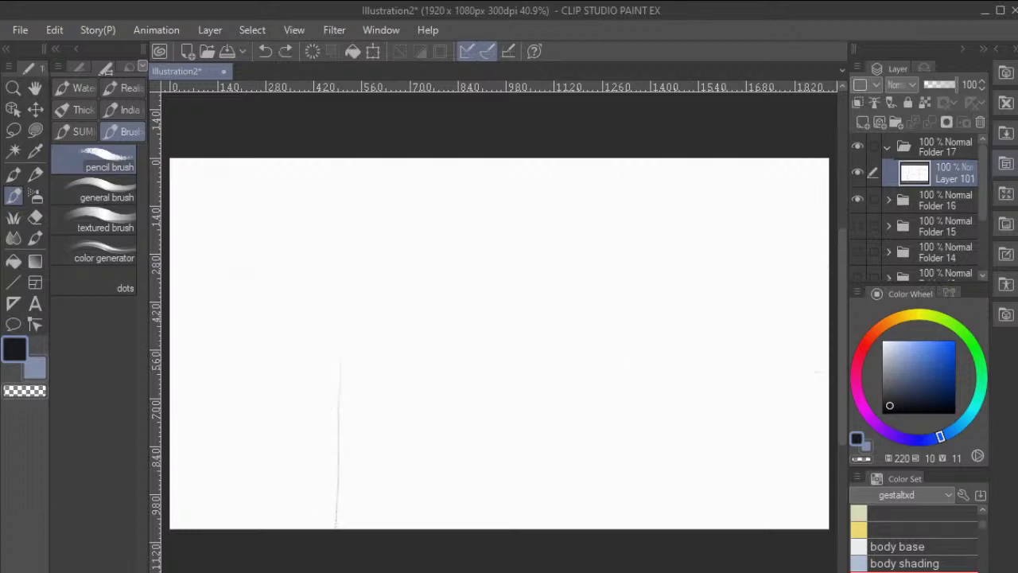
pyautogui.click(862, 122)
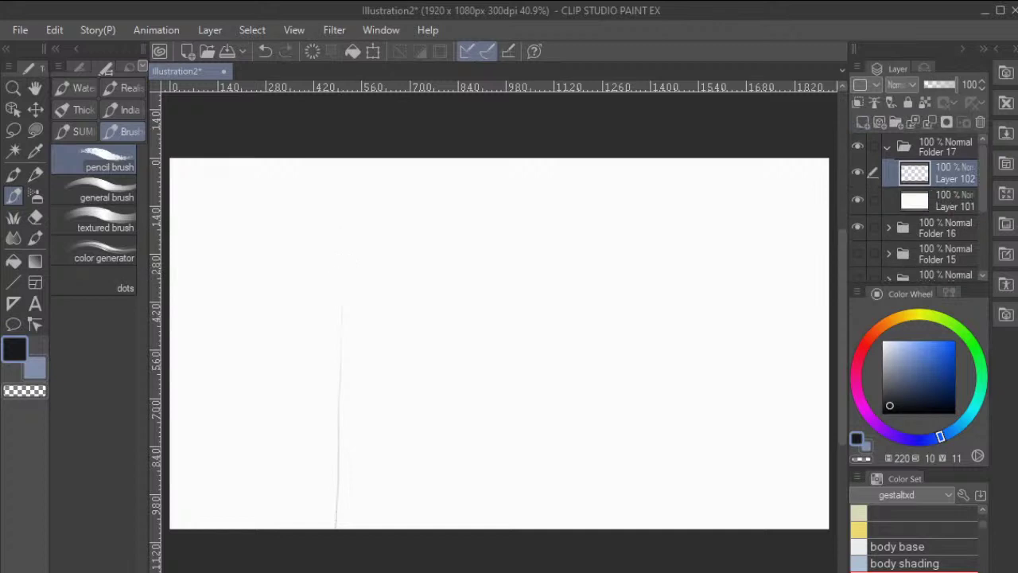
pyautogui.hotkey('ctrl', 'z')
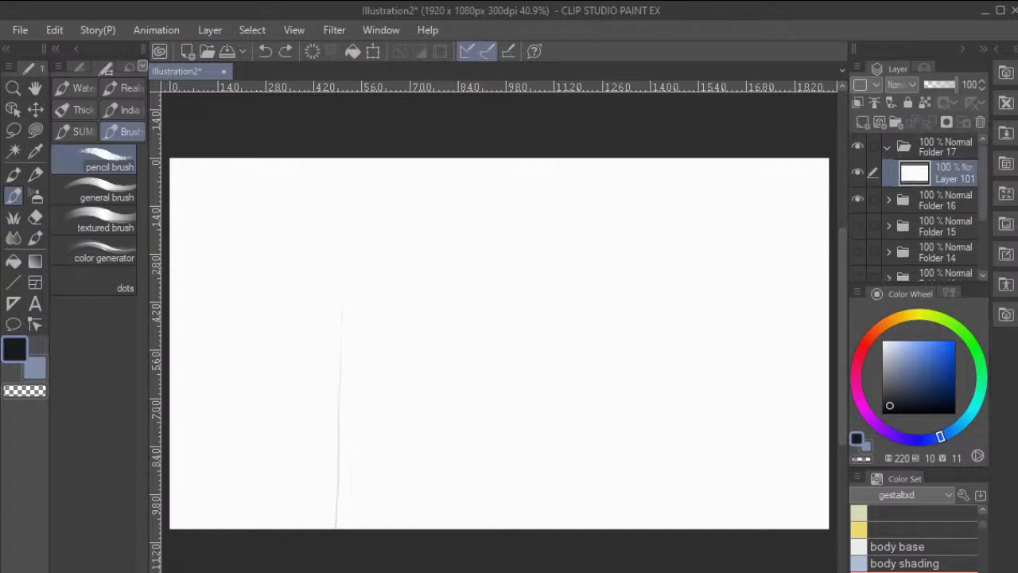
pyautogui.hotkey('ctrl', 'z')
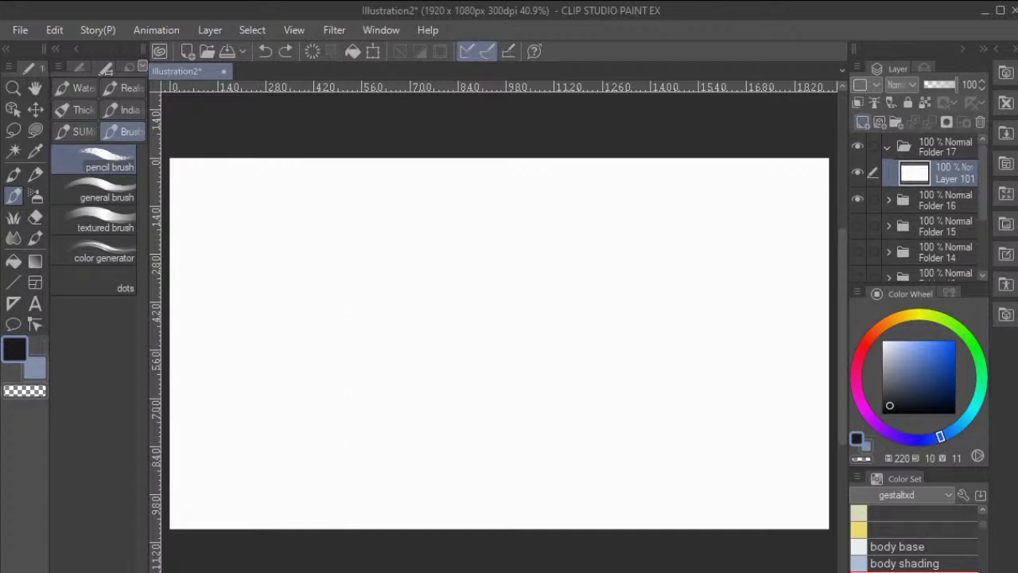
# Add a new layer above the white fill and draw two vertical grid lines dividing the canvas into thirds.
pyautogui.click(863, 122)
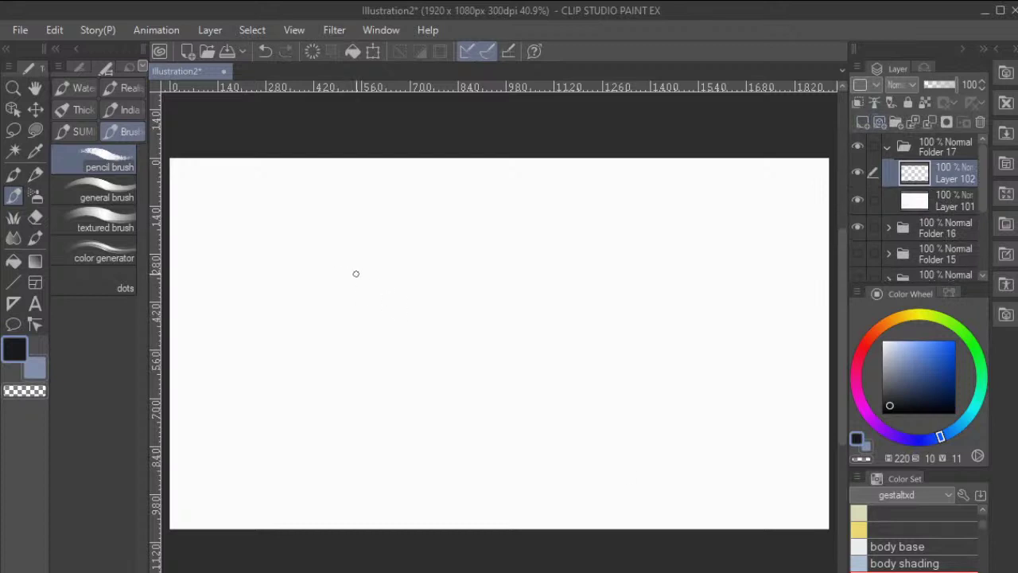
pyautogui.moveTo(340, 169); pyautogui.dragTo(339, 560)
pyautogui.moveTo(604, 256); pyautogui.dragTo(588, 560)
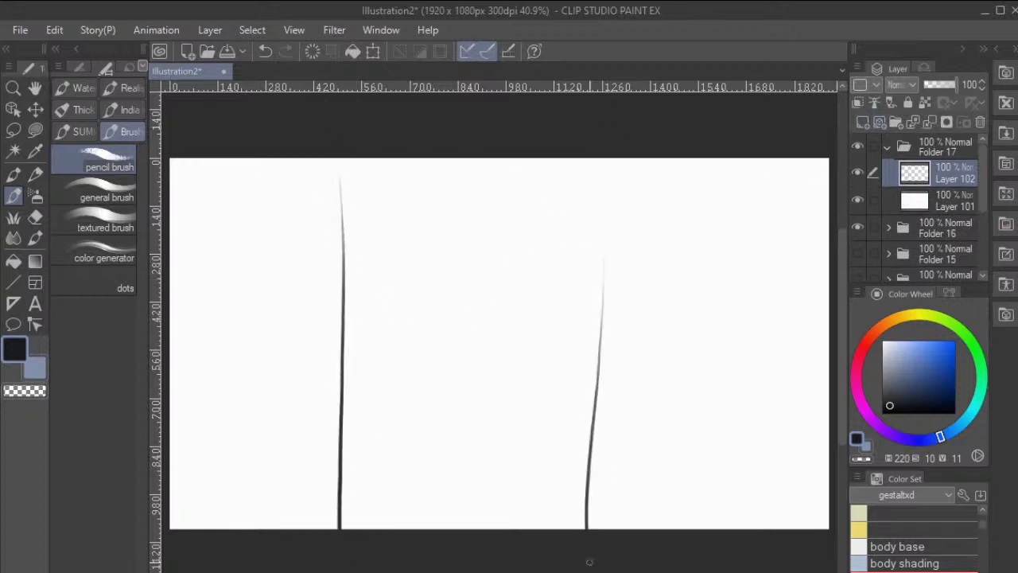
# Try two horizontal grid lines across the vertical ones and undo them.
pyautogui.moveTo(255, 265); pyautogui.dragTo(835, 278)
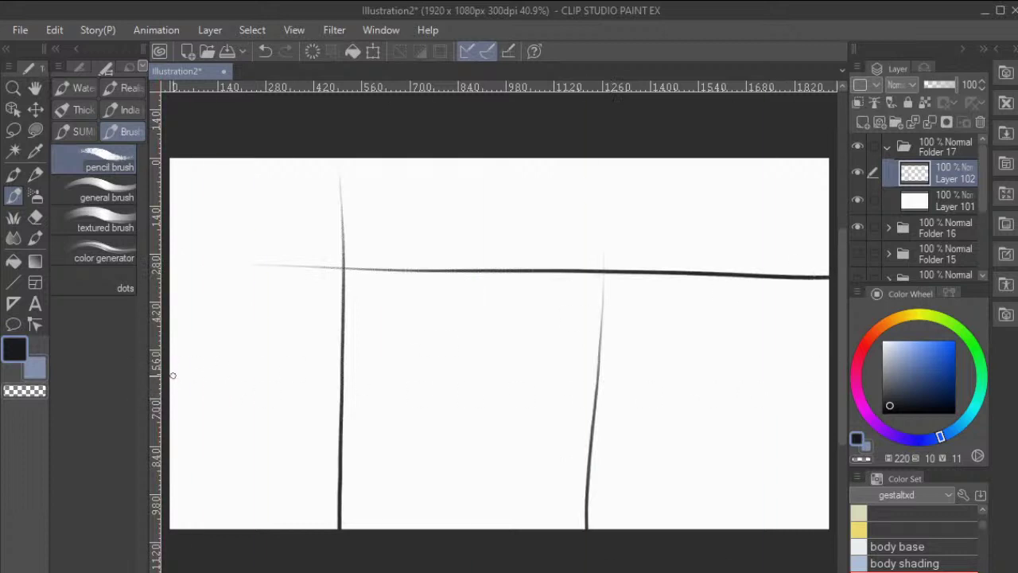
pyautogui.moveTo(241, 372); pyautogui.dragTo(810, 374)
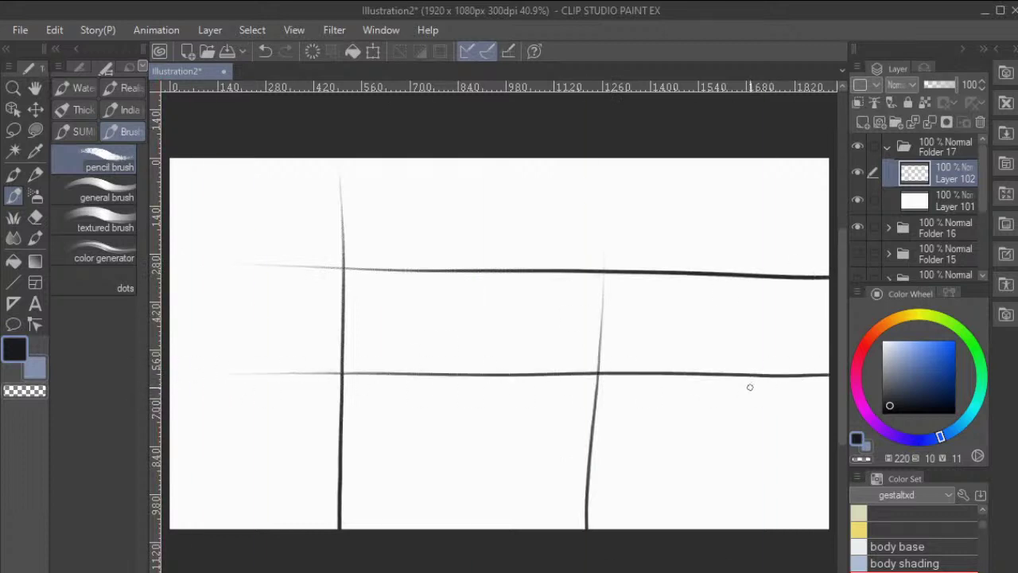
pyautogui.hotkey('ctrl', 'z')
pyautogui.hotkey('ctrl', 'z')
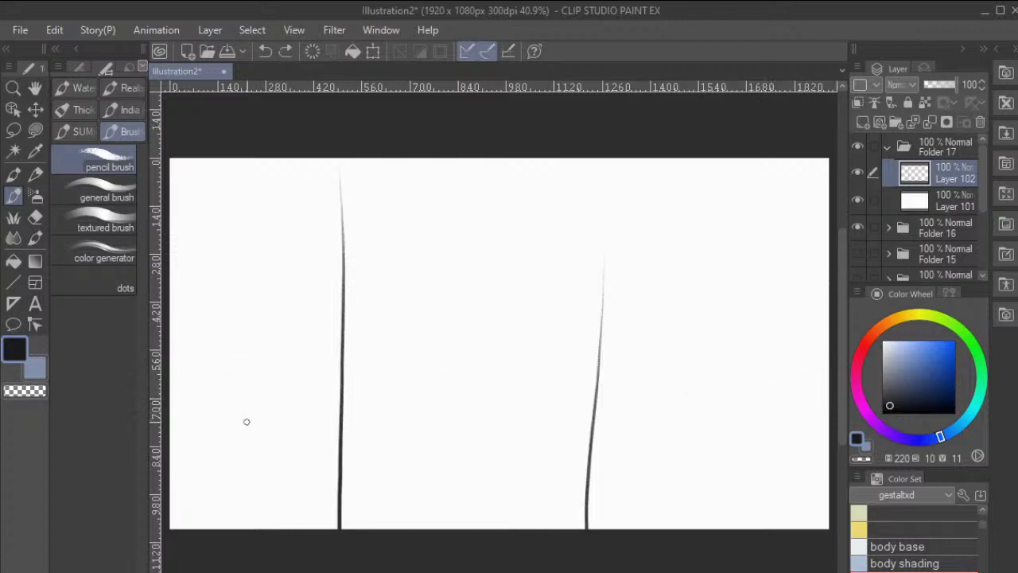
# Draw the horizontal grid lines across the canvas, redoing the upper one higher up and adding another lower line.
pyautogui.moveTo(406, 378); pyautogui.dragTo(830, 377)
pyautogui.moveTo(177, 243); pyautogui.dragTo(830, 251)
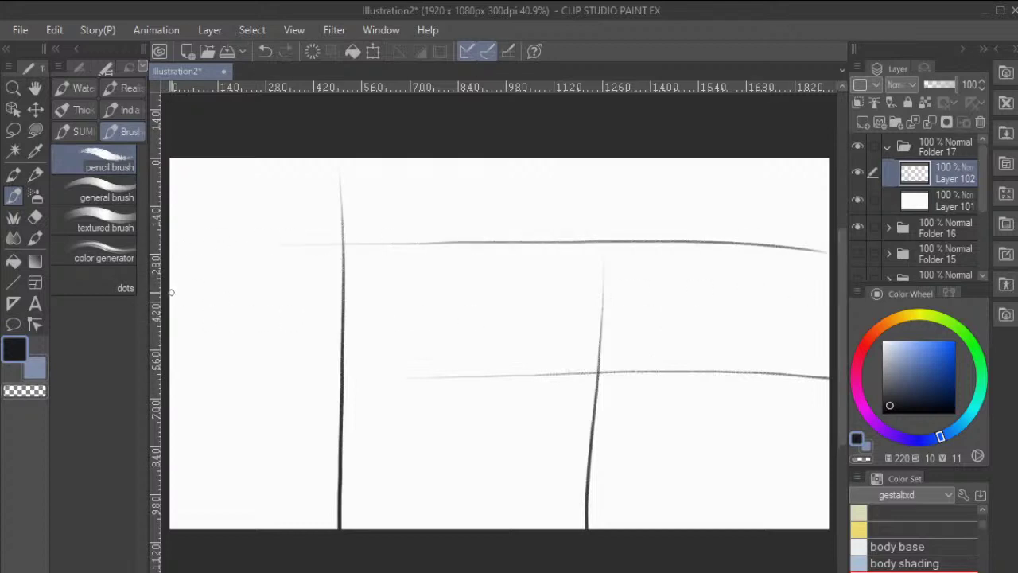
pyautogui.hotkey('ctrl', 'z')
pyautogui.moveTo(205, 300); pyautogui.dragTo(830, 291)
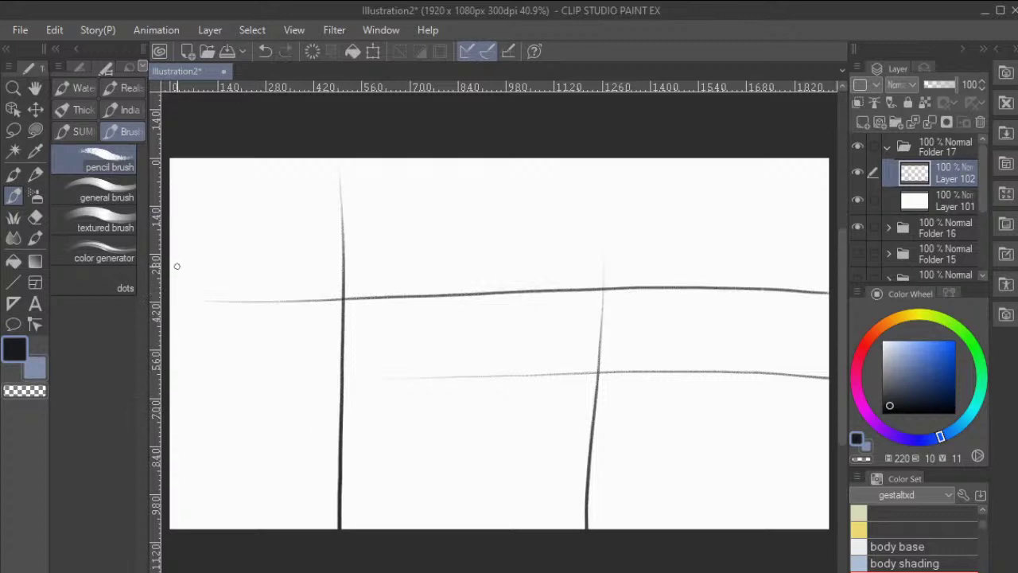
pyautogui.hotkey('ctrl', 'z')
pyautogui.moveTo(207, 259); pyautogui.dragTo(830, 259)
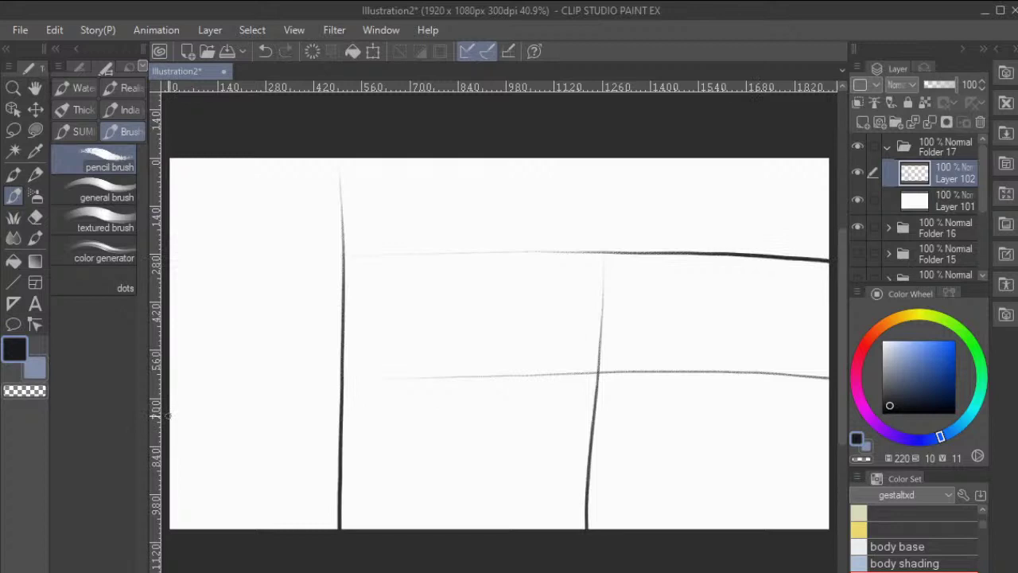
pyautogui.moveTo(255, 410); pyautogui.dragTo(830, 393)
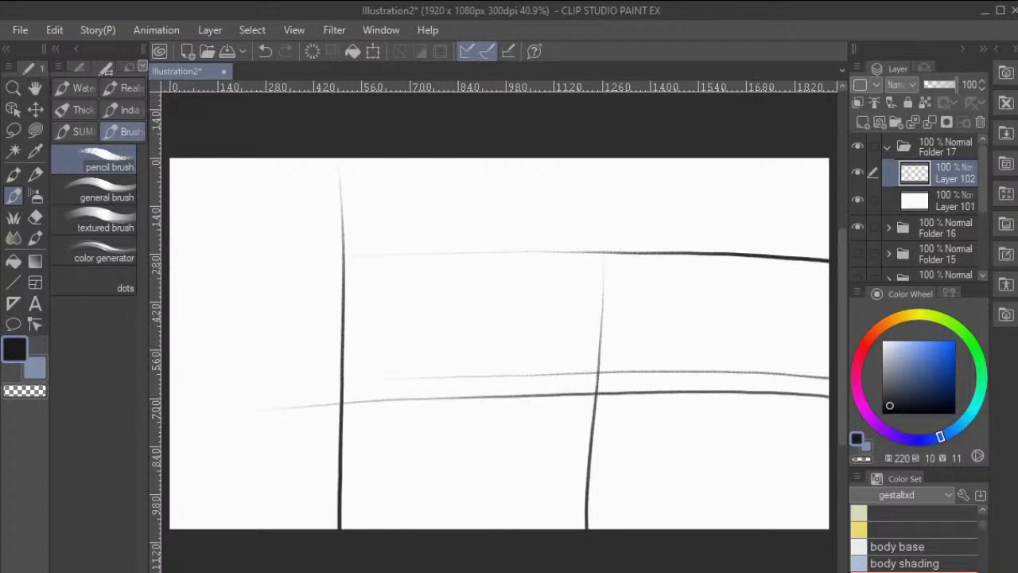
# Lower the grid layer's opacity to 36% and add a new layer above it.
pyautogui.moveTo(954, 84); pyautogui.dragTo(934, 85)
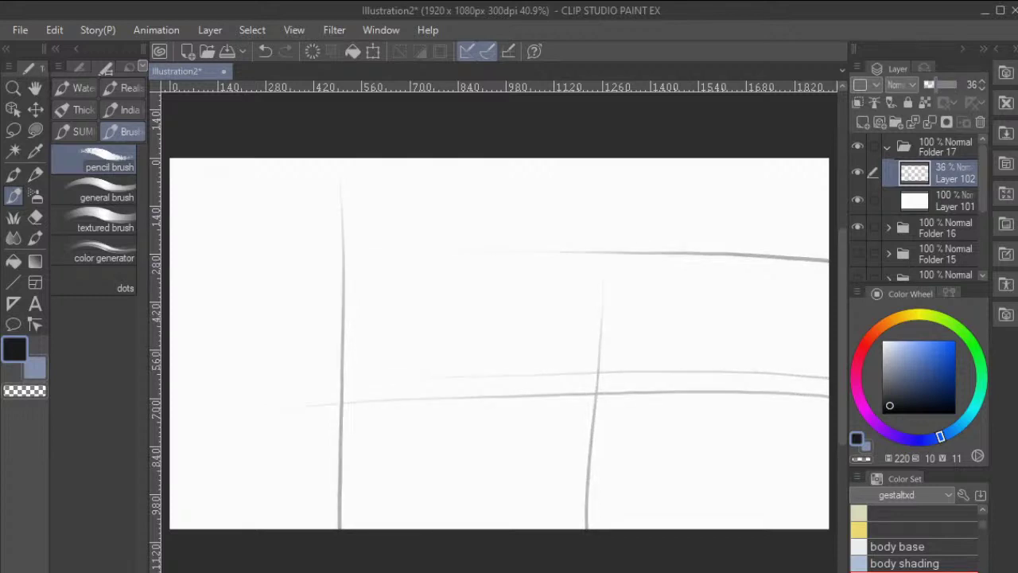
pyautogui.click(863, 122)
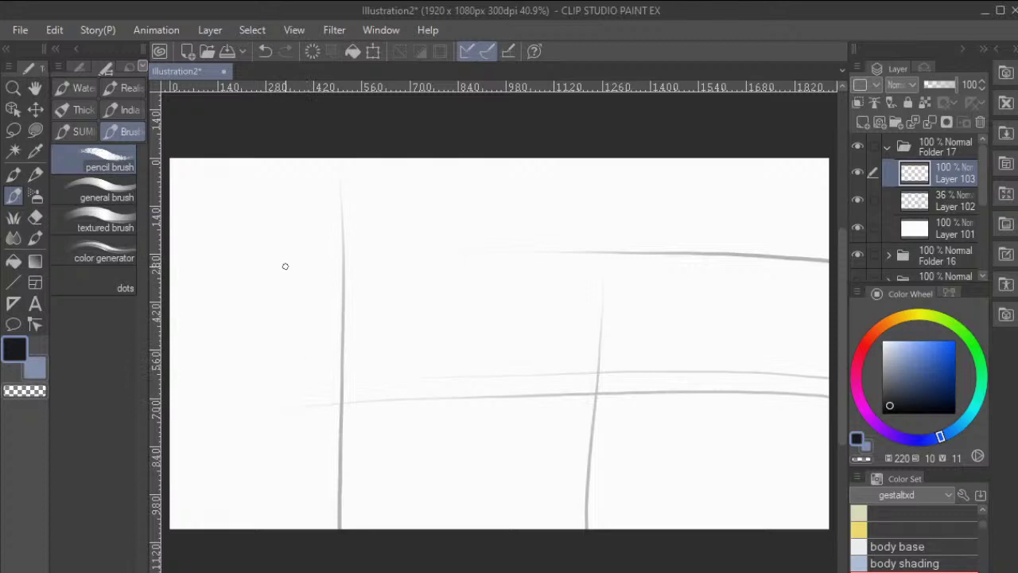
# Sketch long curved strokes fanning upward from the base of the first vertical grid line on the new layer.
pyautogui.moveTo(285, 250)
pyautogui.mouseDown()
pyautogui.moveTo(332, 427)
pyautogui.moveTo(337, 515)
pyautogui.mouseUp()
pyautogui.moveTo(372, 279); pyautogui.dragTo(335, 515)
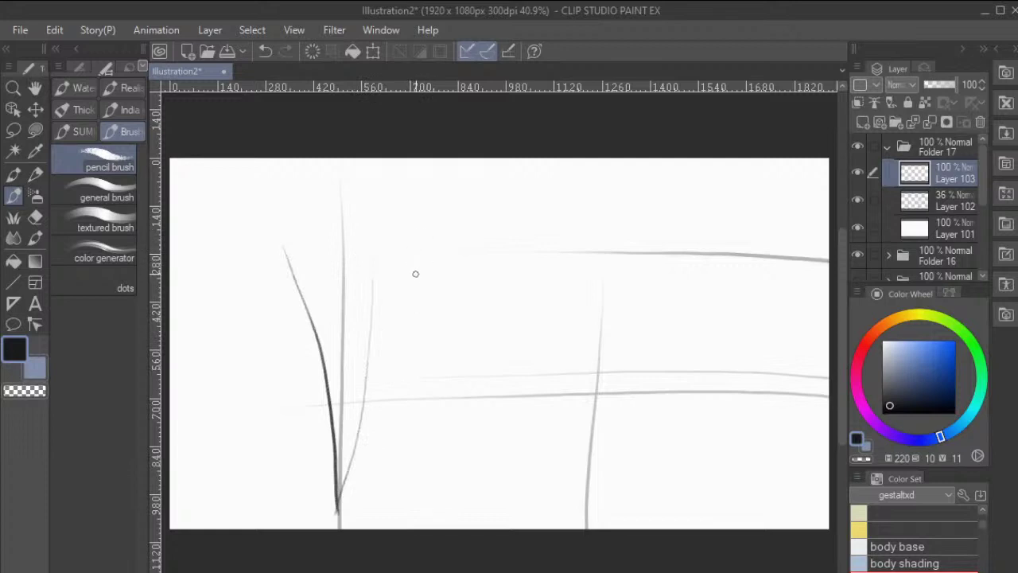
pyautogui.moveTo(422, 248)
pyautogui.mouseDown()
pyautogui.moveTo(417, 333)
pyautogui.moveTo(344, 525)
pyautogui.mouseUp()
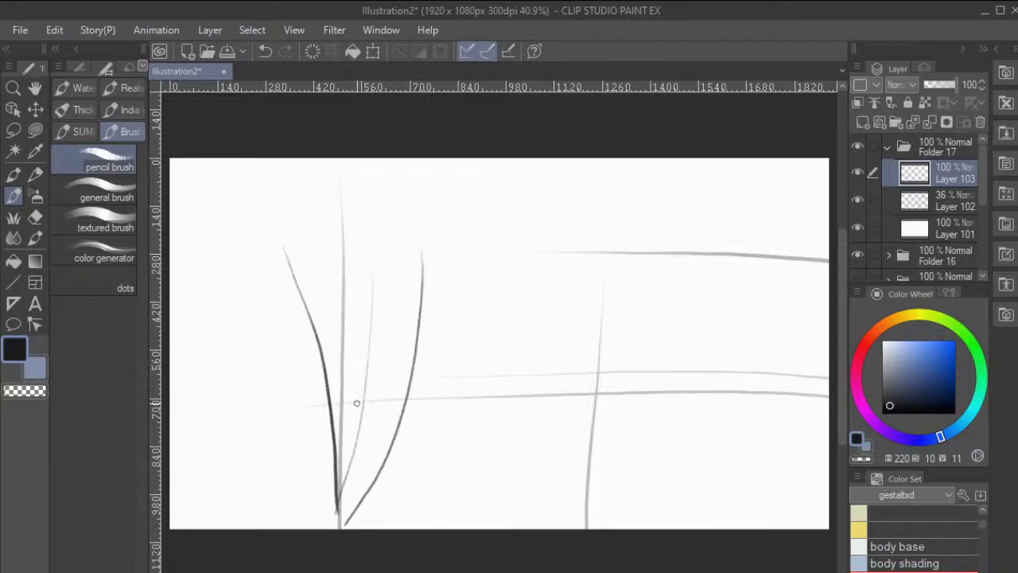
pyautogui.moveTo(405, 282)
pyautogui.mouseDown()
pyautogui.moveTo(400, 384)
pyautogui.moveTo(373, 515)
pyautogui.mouseUp()
pyautogui.moveTo(290, 269); pyautogui.dragTo(343, 509)
pyautogui.moveTo(361, 339); pyautogui.dragTo(353, 509)
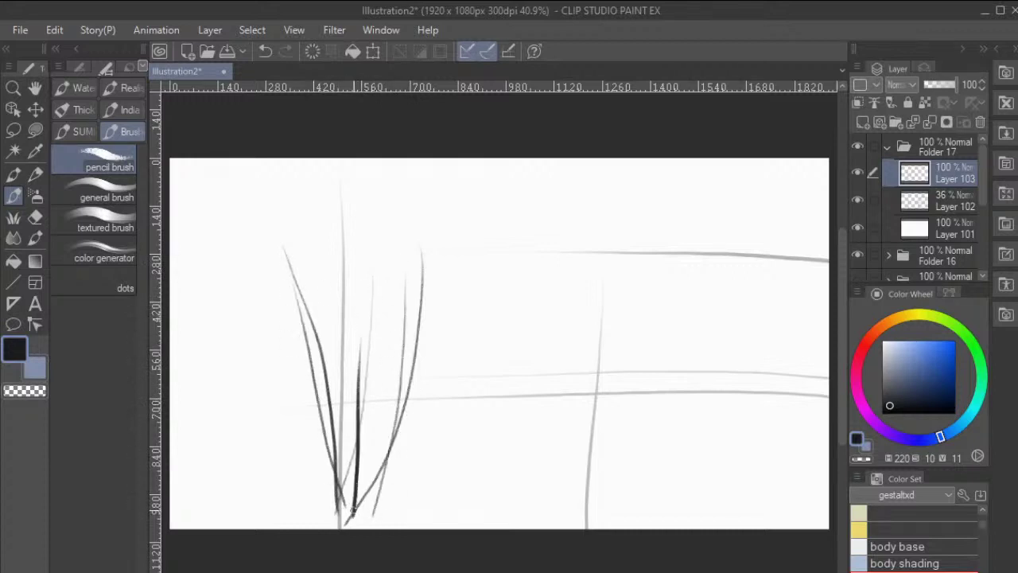
# Erase the surplus inner strokes and overlapping bases from the stroke group around the first vertical grid line.
pyautogui.press('e')
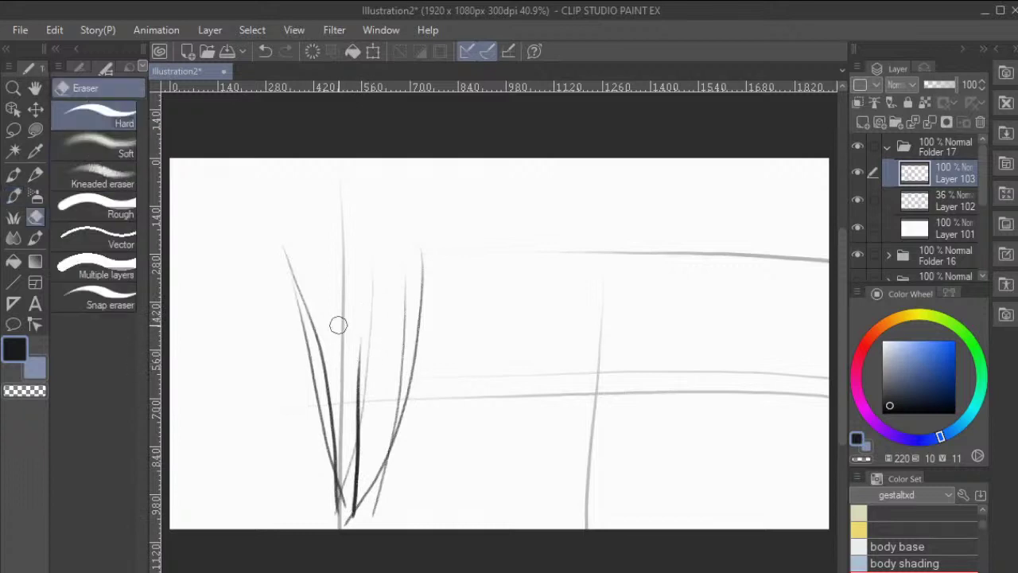
pyautogui.moveTo(338, 324)
pyautogui.mouseDown()
pyautogui.moveTo(302, 311)
pyautogui.moveTo(302, 295)
pyautogui.moveTo(331, 461)
pyautogui.moveTo(348, 436)
pyautogui.mouseUp()
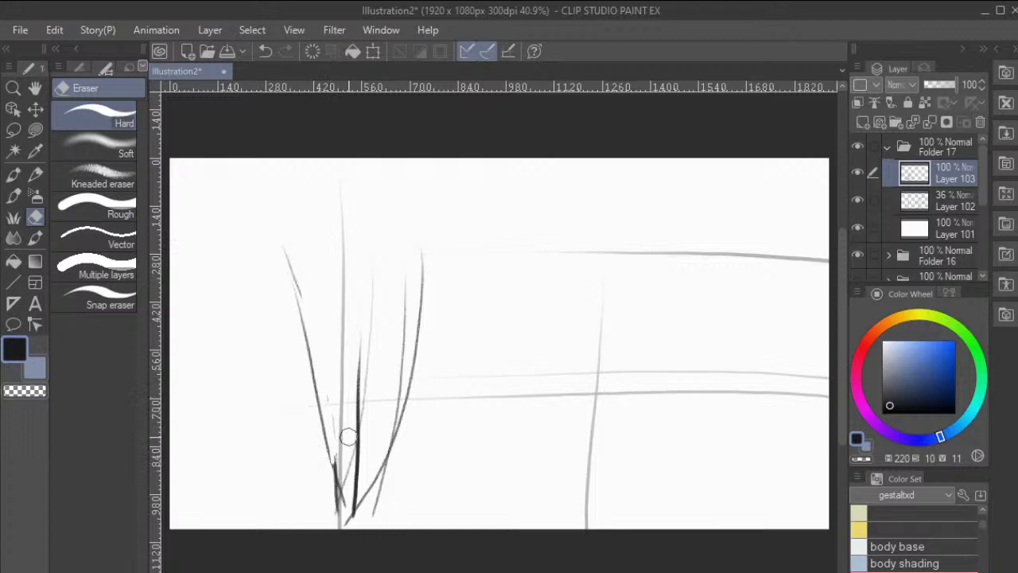
pyautogui.moveTo(369, 293); pyautogui.dragTo(370, 359)
pyautogui.moveTo(404, 273); pyautogui.dragTo(399, 374)
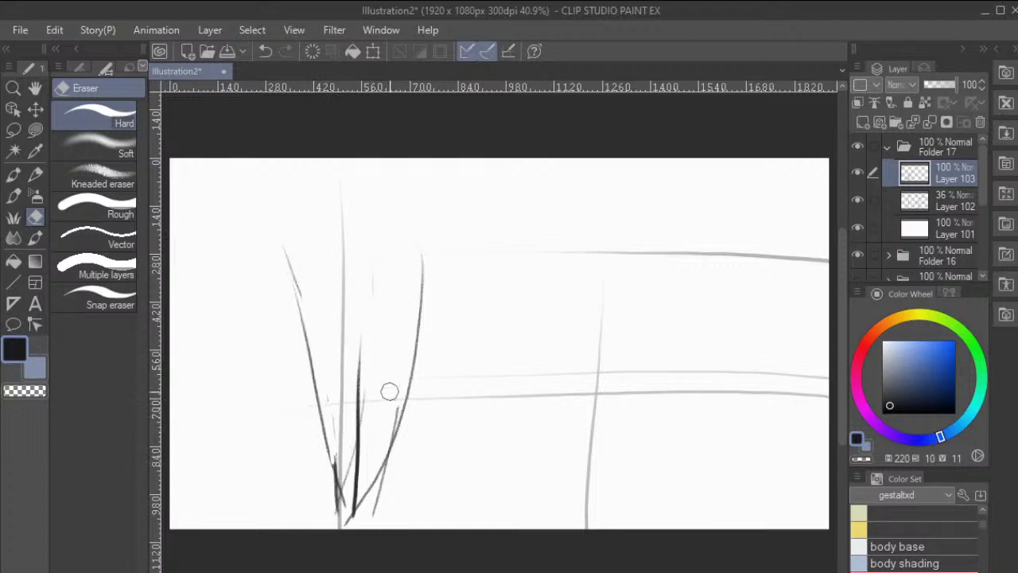
pyautogui.moveTo(384, 448); pyautogui.dragTo(361, 511)
# Sketch three long upright strokes with the pencil brush, fanning upward around the lower part of the second vertical grid line.
pyautogui.press('b')
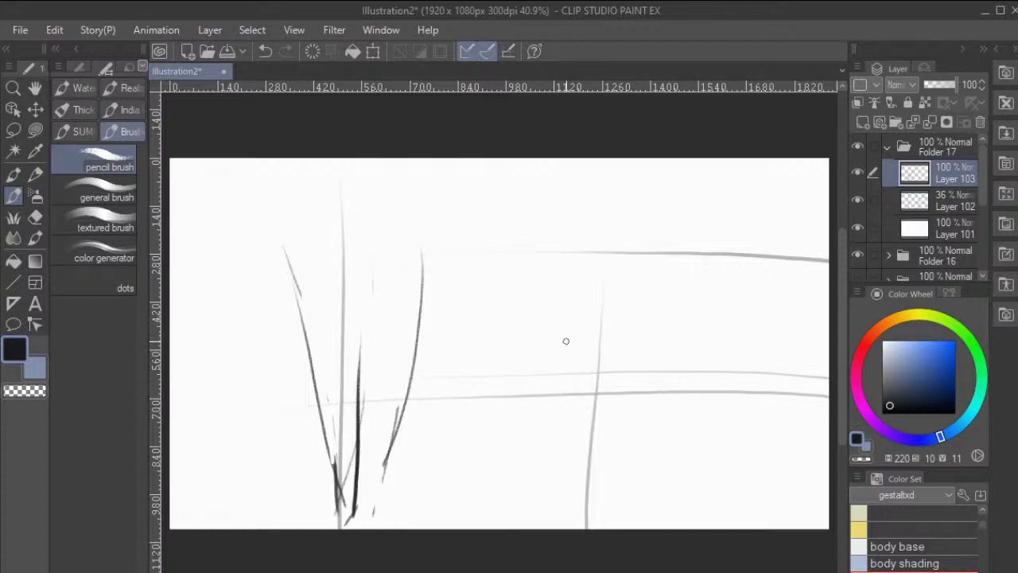
pyautogui.moveTo(570, 312); pyautogui.dragTo(581, 528)
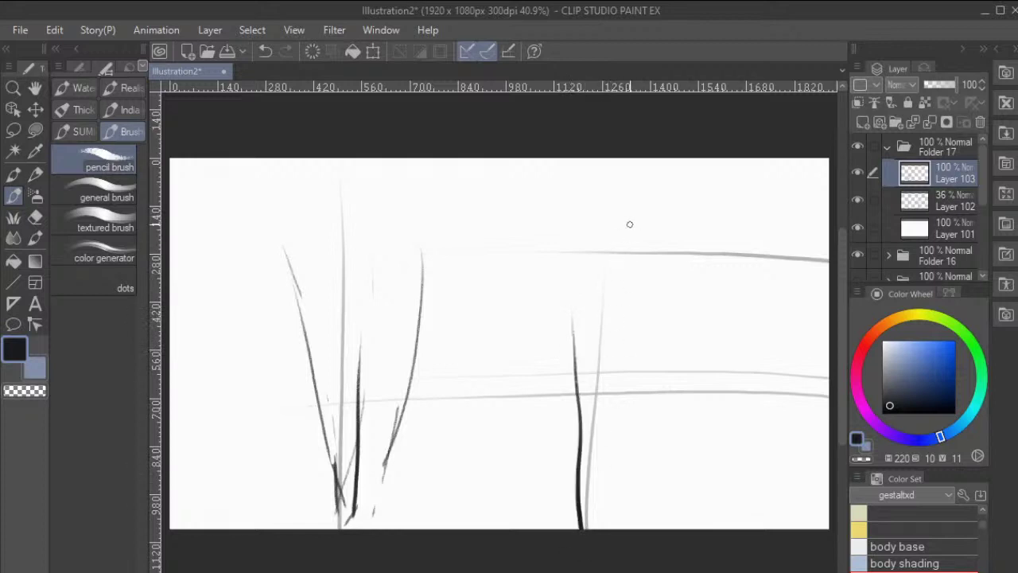
pyautogui.moveTo(628, 288); pyautogui.dragTo(588, 524)
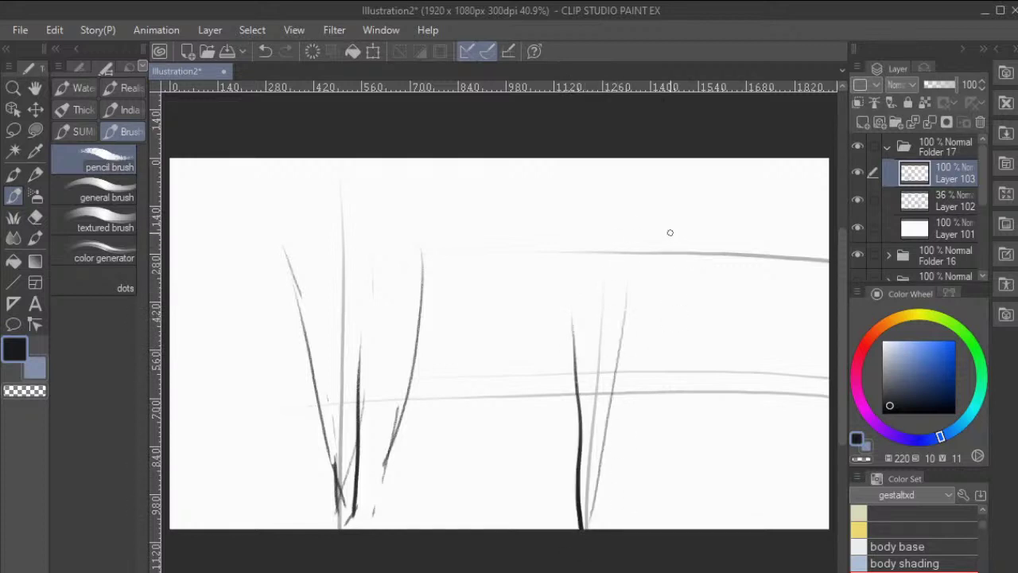
pyautogui.moveTo(668, 238); pyautogui.dragTo(618, 494)
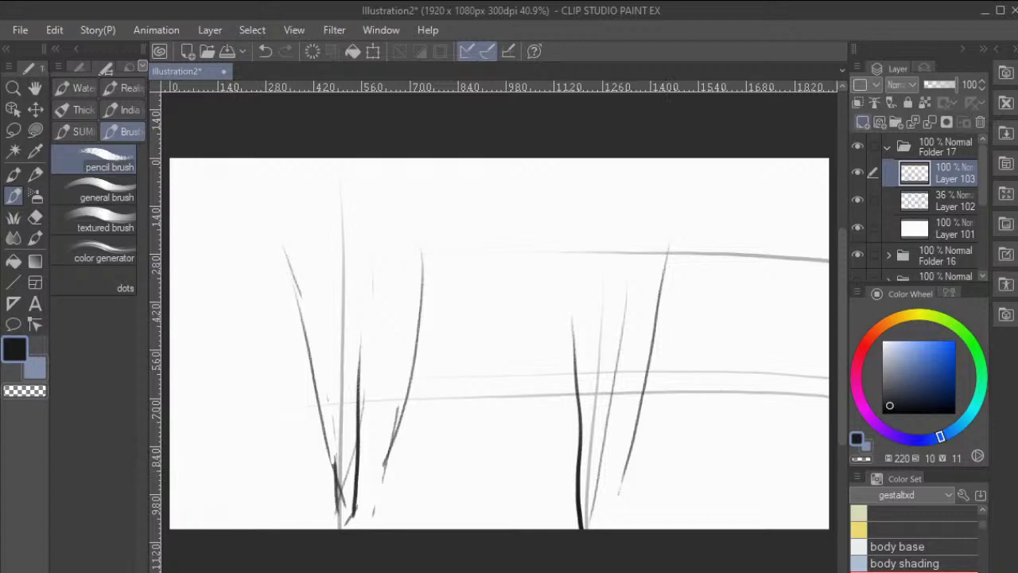
# On the 36% grid layer (Layer 102), draw two long, gently rising lines across the lower part of the canvas.
pyautogui.click(950, 201)
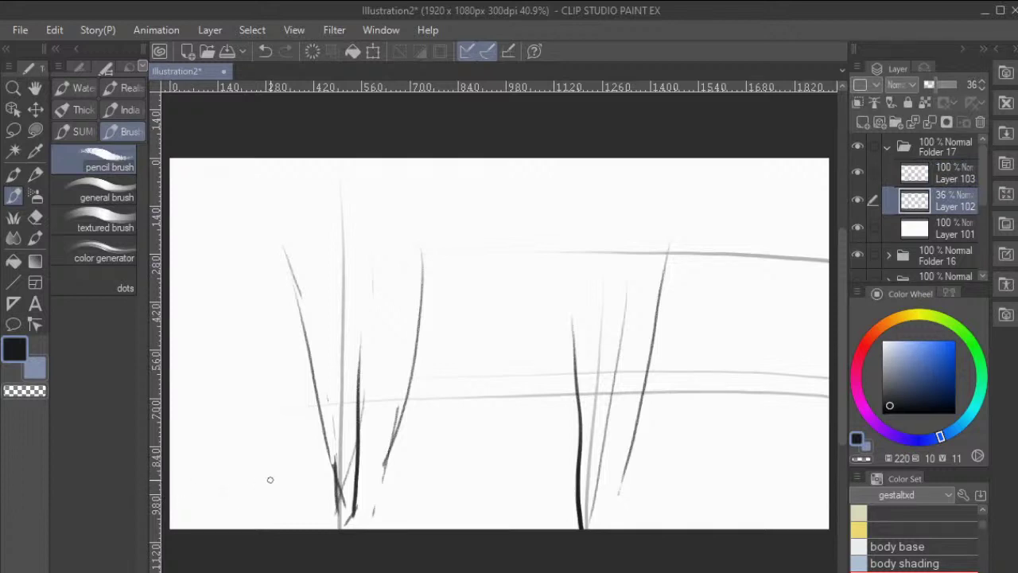
pyautogui.moveTo(377, 466); pyautogui.dragTo(826, 411)
pyautogui.hotkey('alt', '[')
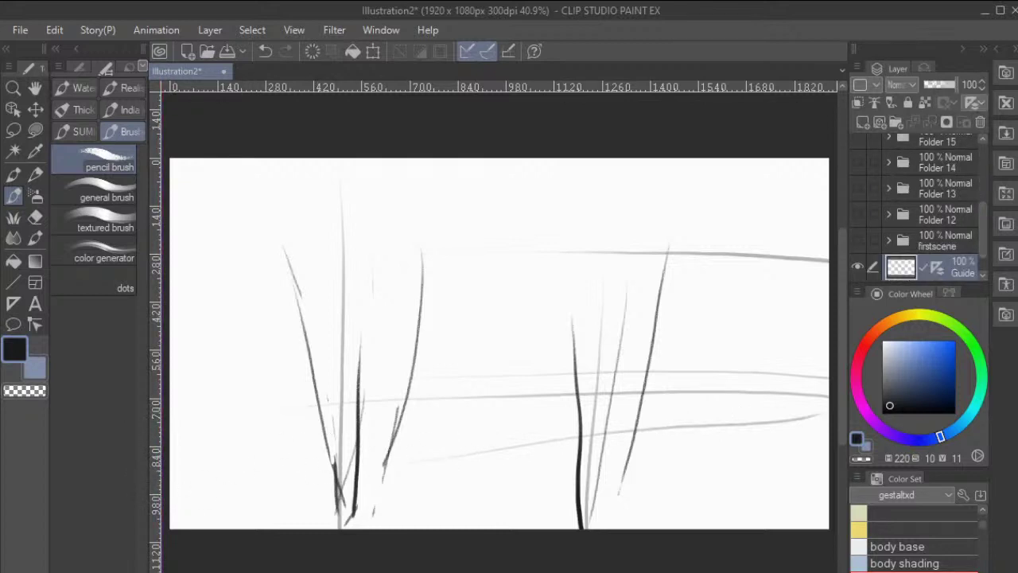
pyautogui.scroll(5, 923, 207)
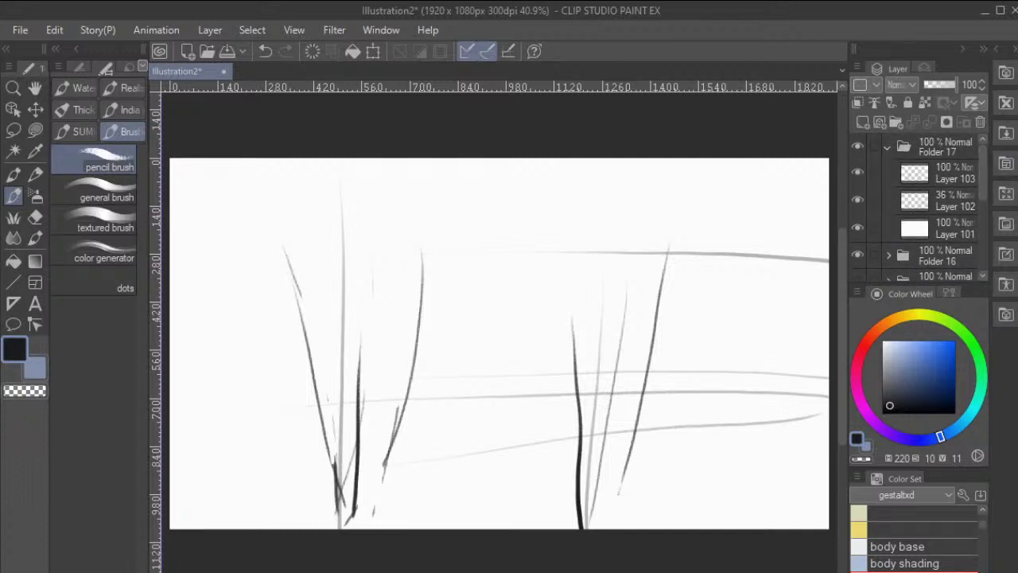
pyautogui.click(947, 200)
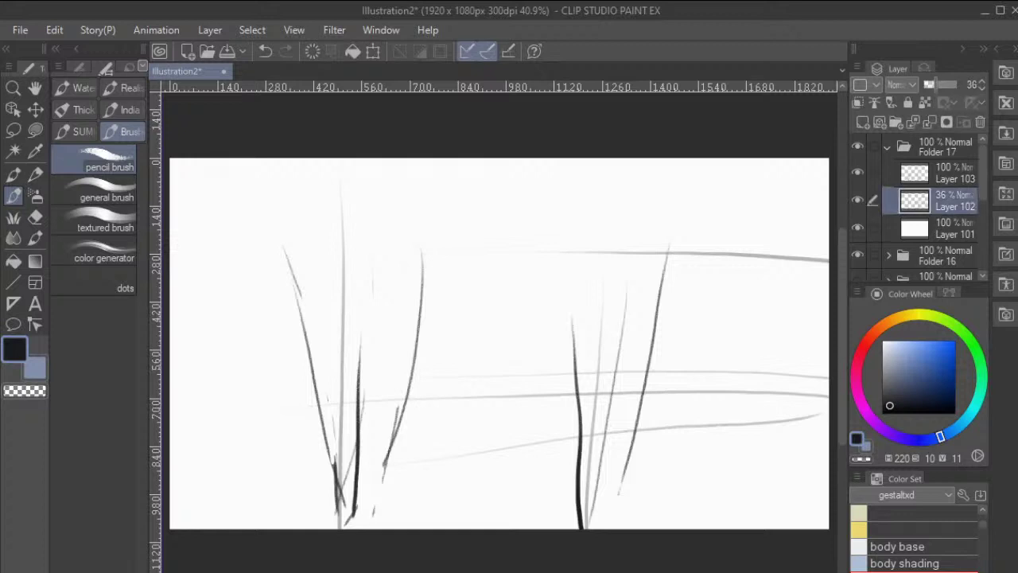
pyautogui.click(946, 173)
pyautogui.click(947, 200)
pyautogui.moveTo(199, 481); pyautogui.dragTo(811, 401)
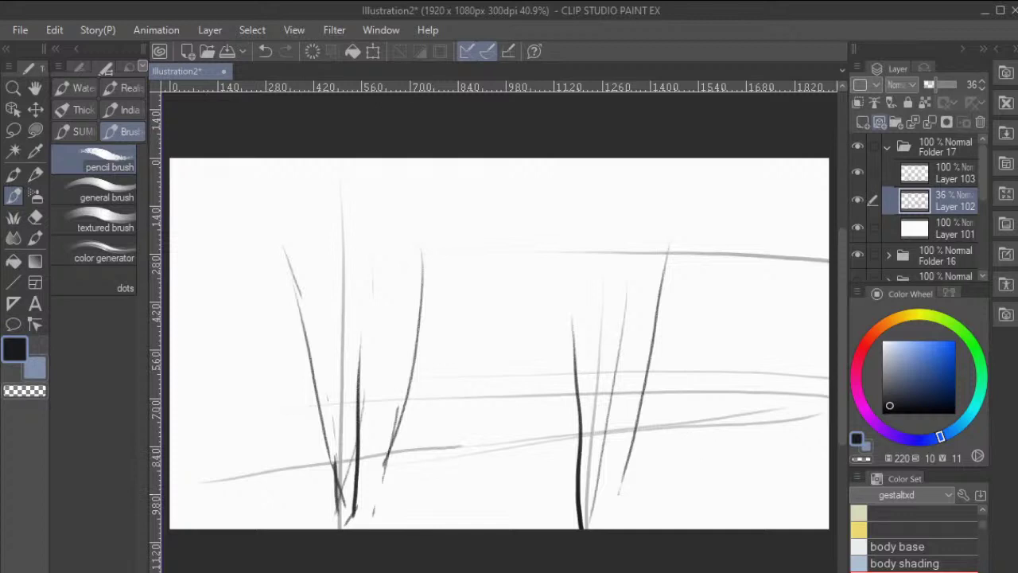
# On Layer 103, sketch short vertical strokes between the two stroke groups and a dark ground line near each side edge of the canvas.
pyautogui.click(950, 172)
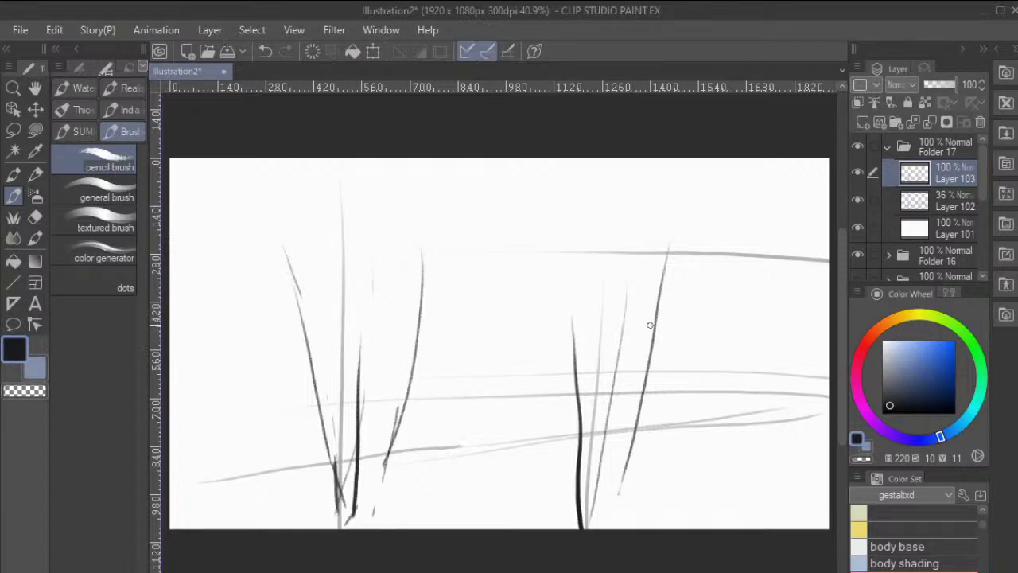
pyautogui.moveTo(476, 384); pyautogui.dragTo(467, 474)
pyautogui.moveTo(518, 313); pyautogui.dragTo(517, 457)
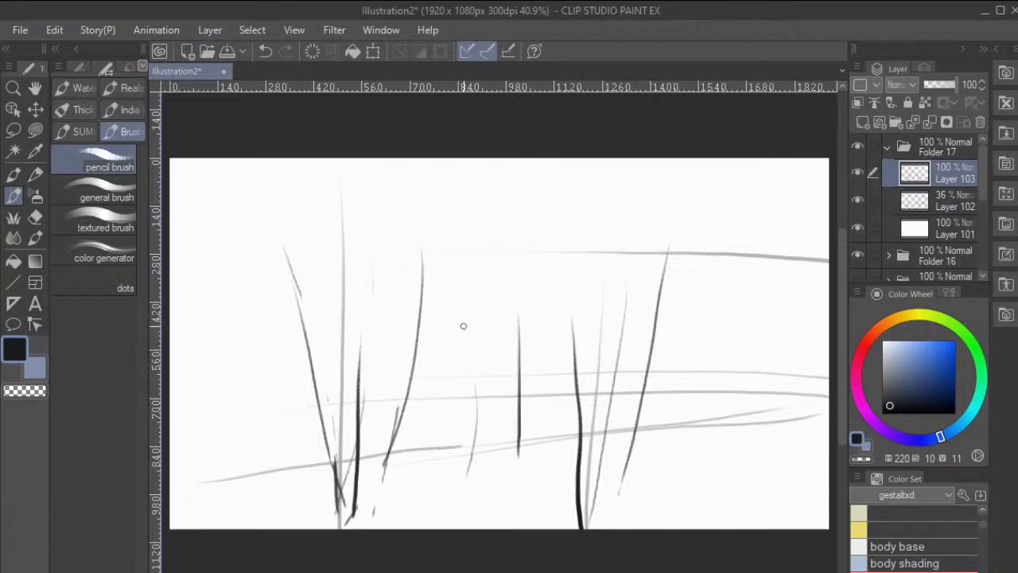
pyautogui.moveTo(467, 332)
pyautogui.mouseDown()
pyautogui.moveTo(474, 389)
pyautogui.moveTo(475, 475)
pyautogui.mouseUp()
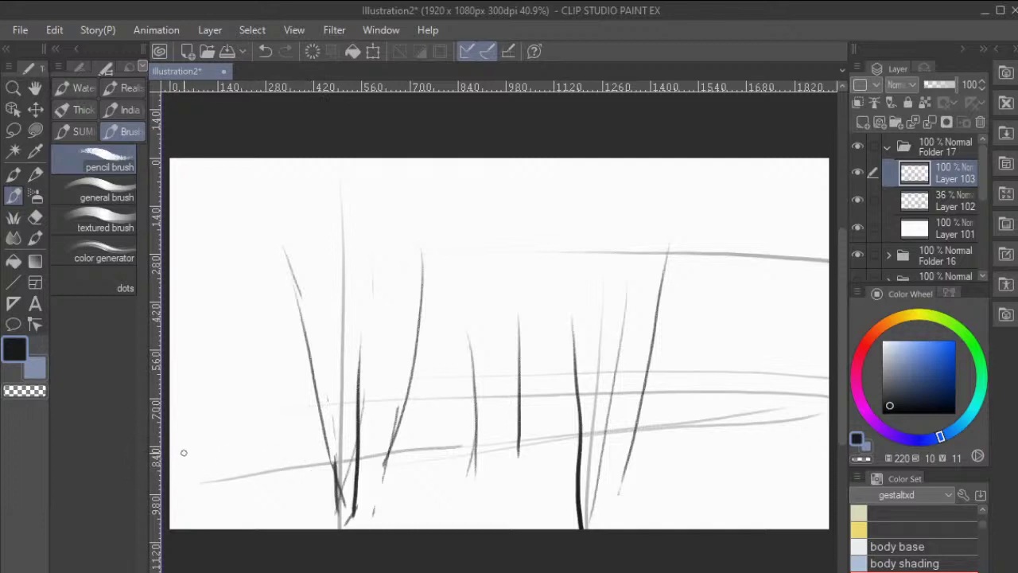
pyautogui.moveTo(182, 454); pyautogui.dragTo(307, 450)
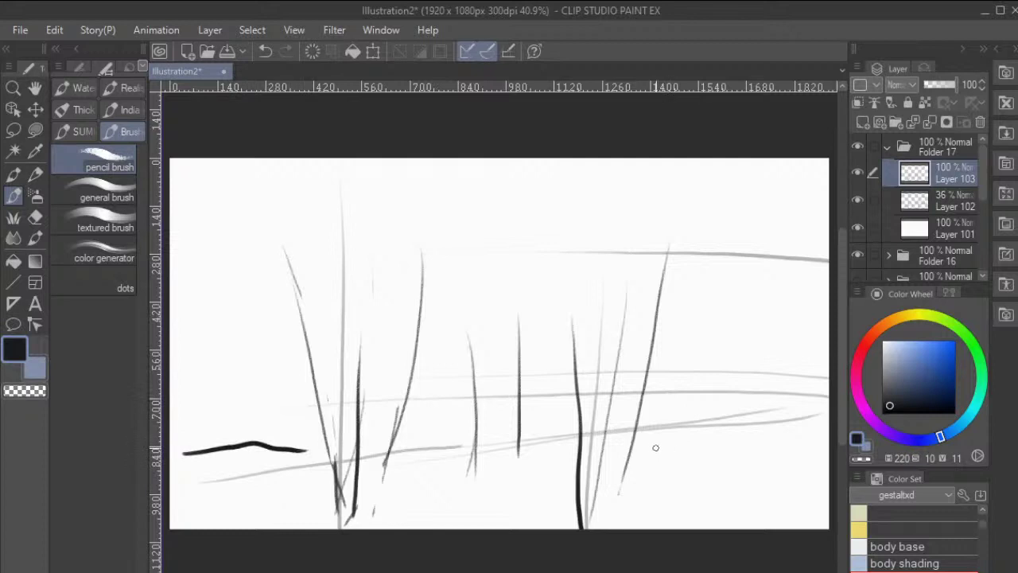
pyautogui.moveTo(669, 437); pyautogui.dragTo(828, 431)
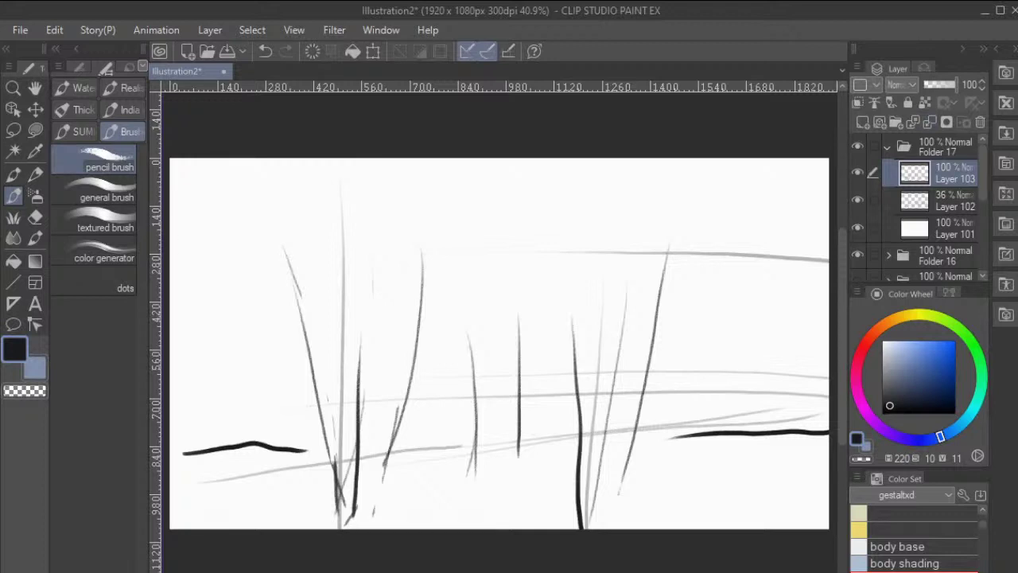
# Add a new layer above the sketch and lower the sketch layer's (Layer 103) opacity to 23%.
pyautogui.hotkey('ctrl', 'shift', 'n')
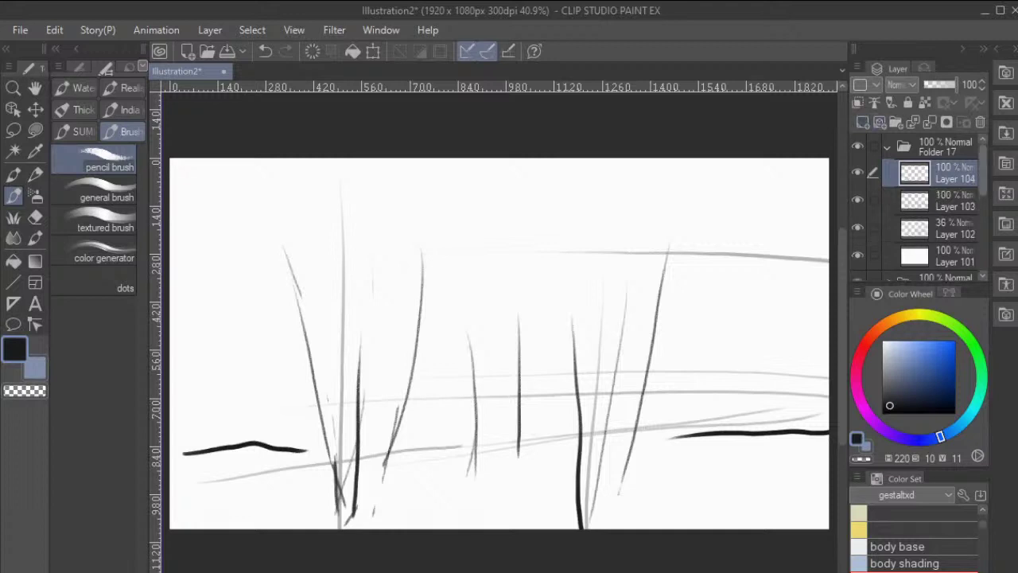
pyautogui.click(951, 201)
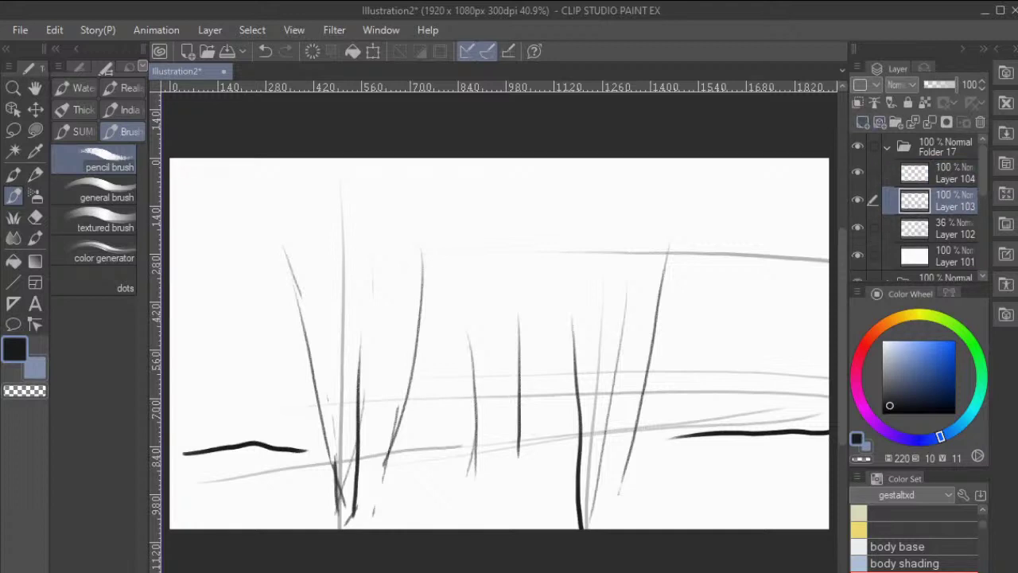
pyautogui.moveTo(956, 84); pyautogui.dragTo(934, 85)
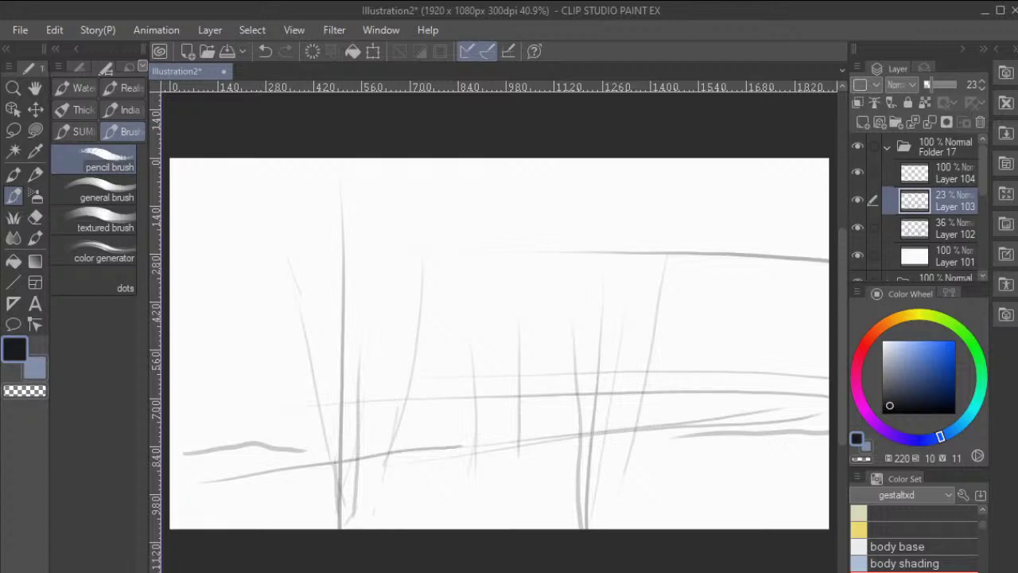
pyautogui.click(946, 172)
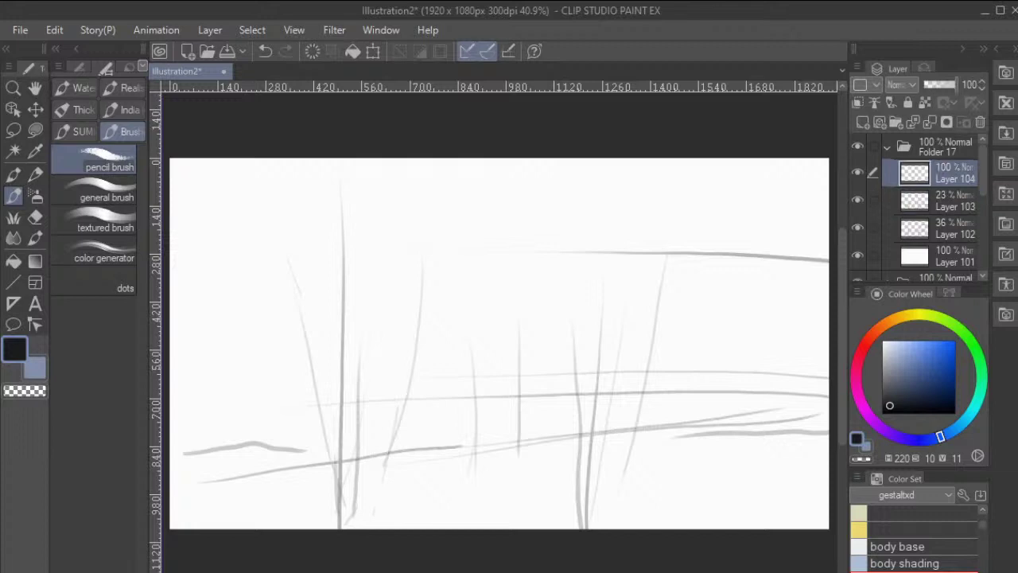
# Add another new layer and place it between the grid layer (Layer 102) and the white background layer.
pyautogui.click(946, 228)
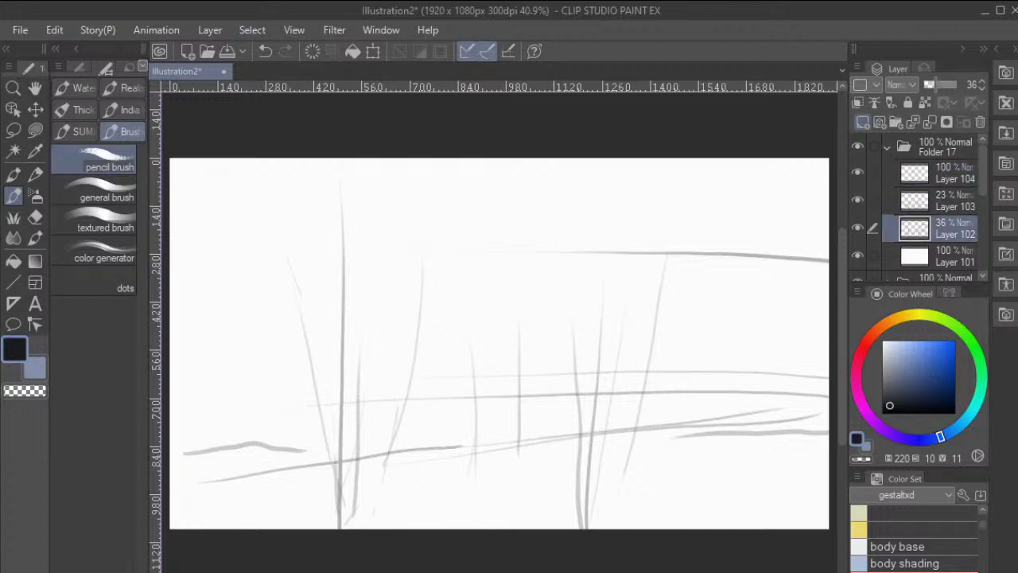
pyautogui.click(863, 121)
pyautogui.moveTo(947, 228)
pyautogui.mouseDown()
pyautogui.moveTo(947, 274)
pyautogui.moveTo(946, 237)
pyautogui.mouseUp()
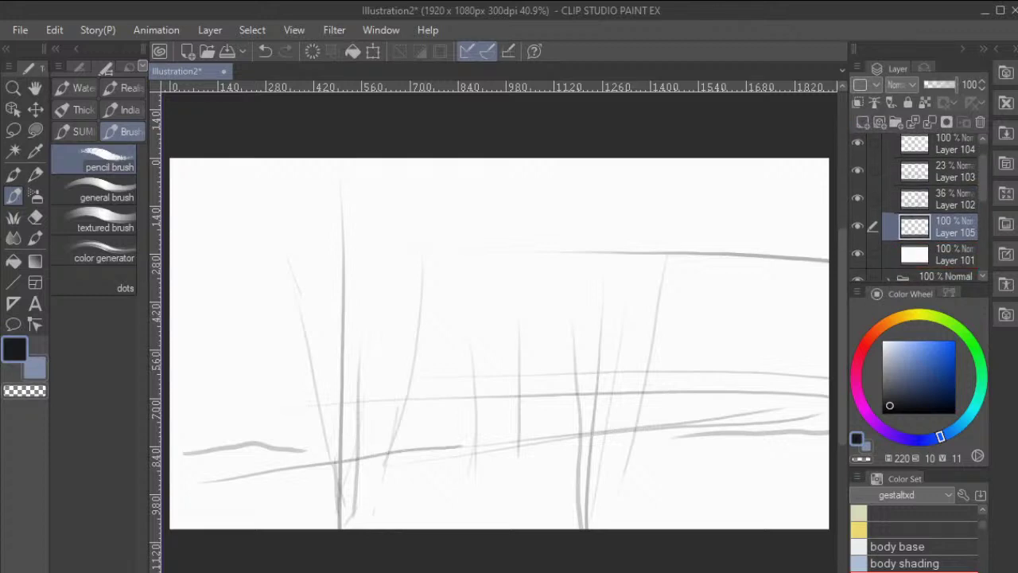
# With the general brush, dab a dark green swatch (102, 87, 33) in the canvas's upper-left corner and a brighter green one (102, 86, 59) below it.
pyautogui.click(961, 330)
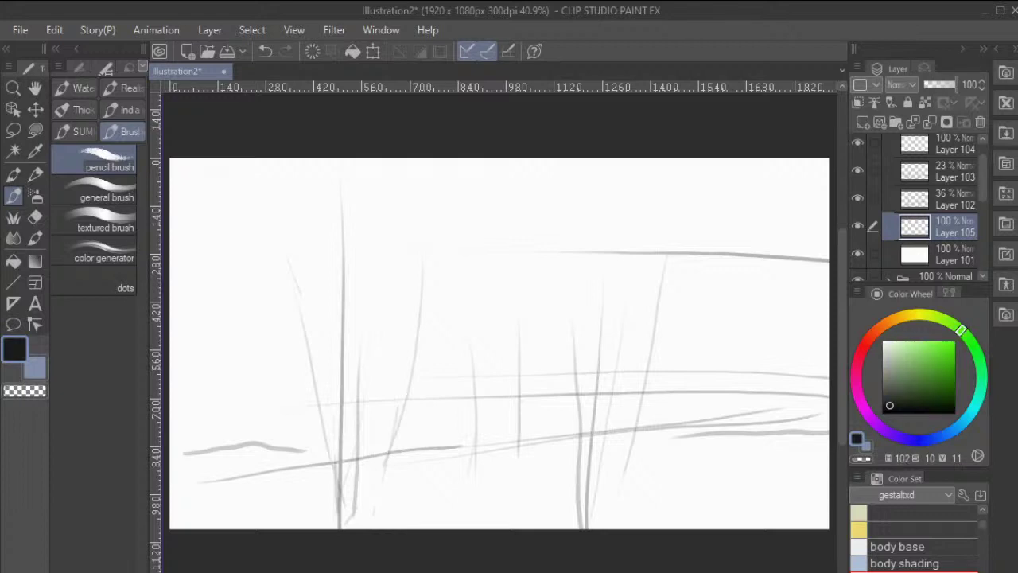
pyautogui.moveTo(943, 388); pyautogui.dragTo(945, 389)
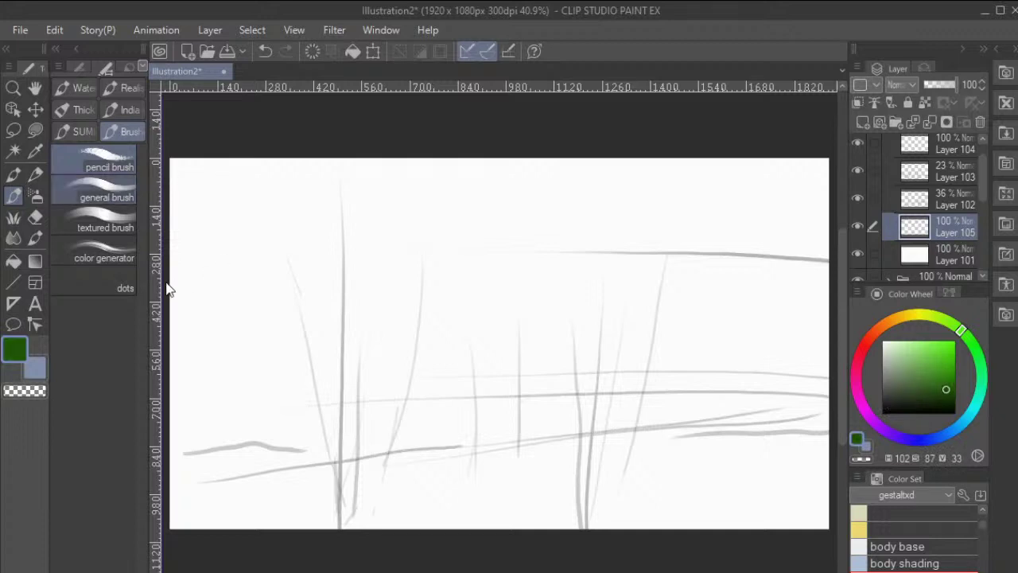
pyautogui.click(104, 191)
pyautogui.moveTo(189, 183)
pyautogui.mouseDown()
pyautogui.moveTo(193, 174)
pyautogui.moveTo(192, 186)
pyautogui.mouseUp()
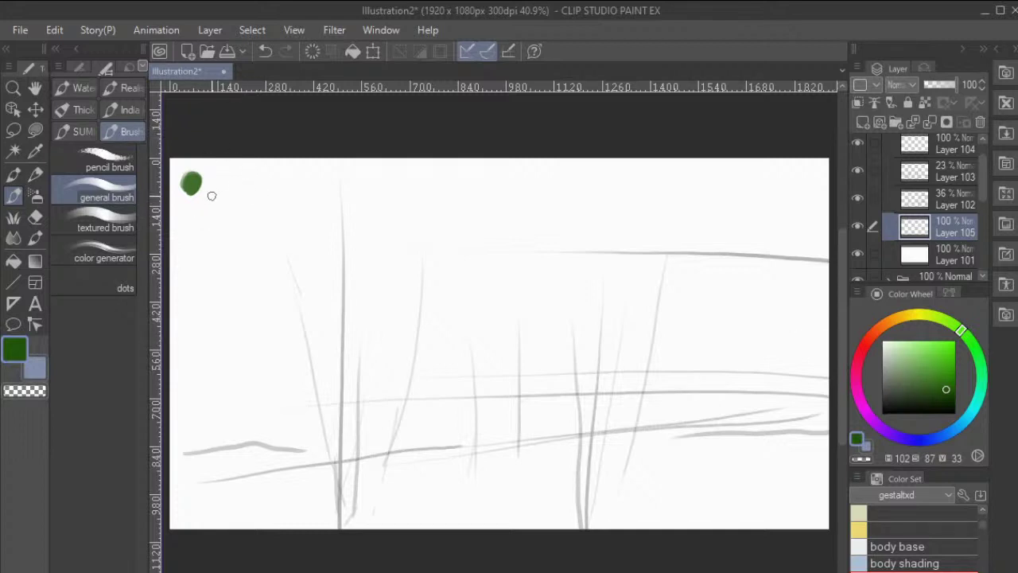
pyautogui.moveTo(945, 384); pyautogui.dragTo(945, 370)
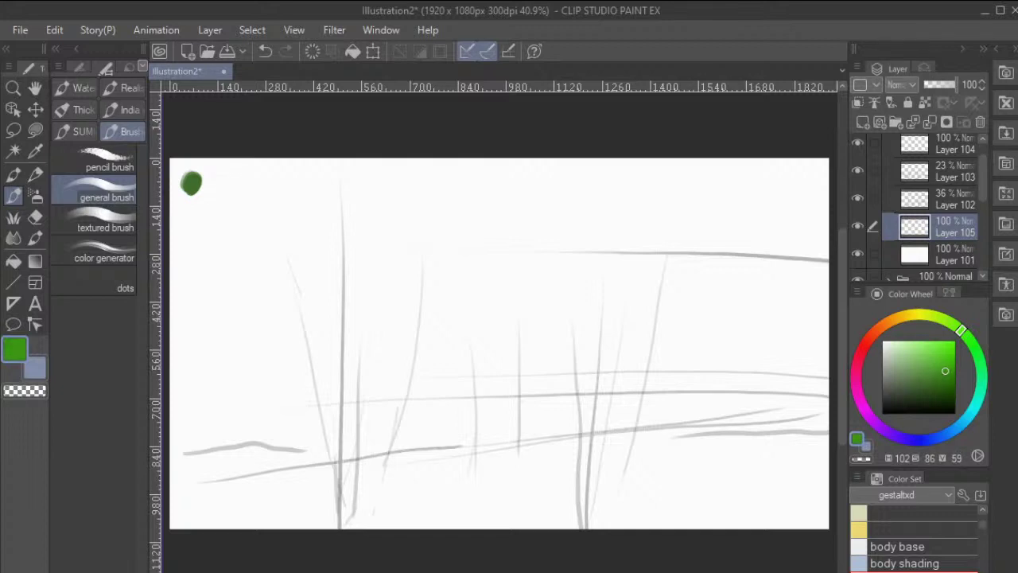
pyautogui.click(190, 213)
# Mix a light yellow-green (84, 69, 70) and dab it as a third swatch below the two greens.
pyautogui.moveTo(960, 329); pyautogui.dragTo(944, 320)
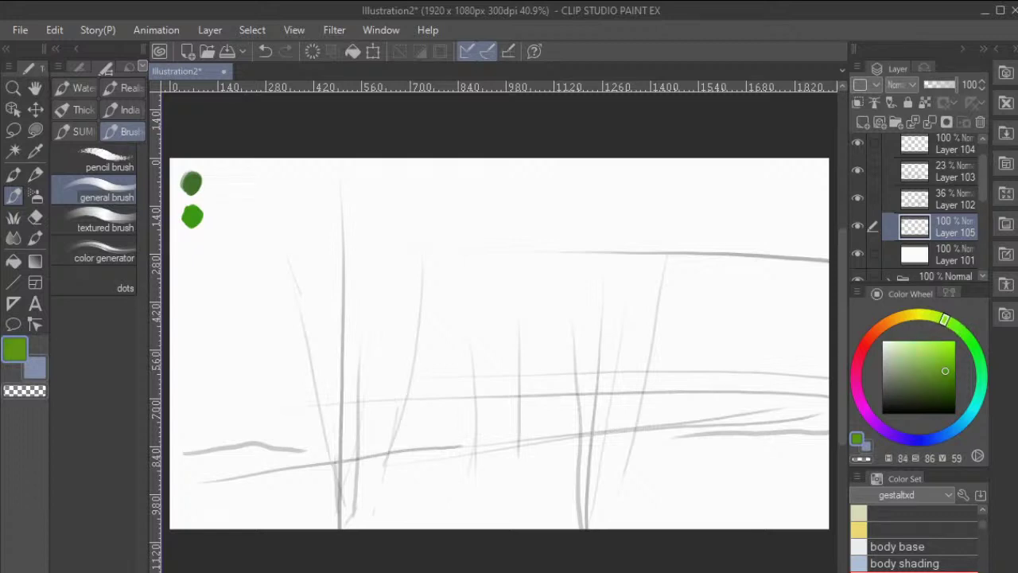
pyautogui.moveTo(944, 371); pyautogui.dragTo(932, 362)
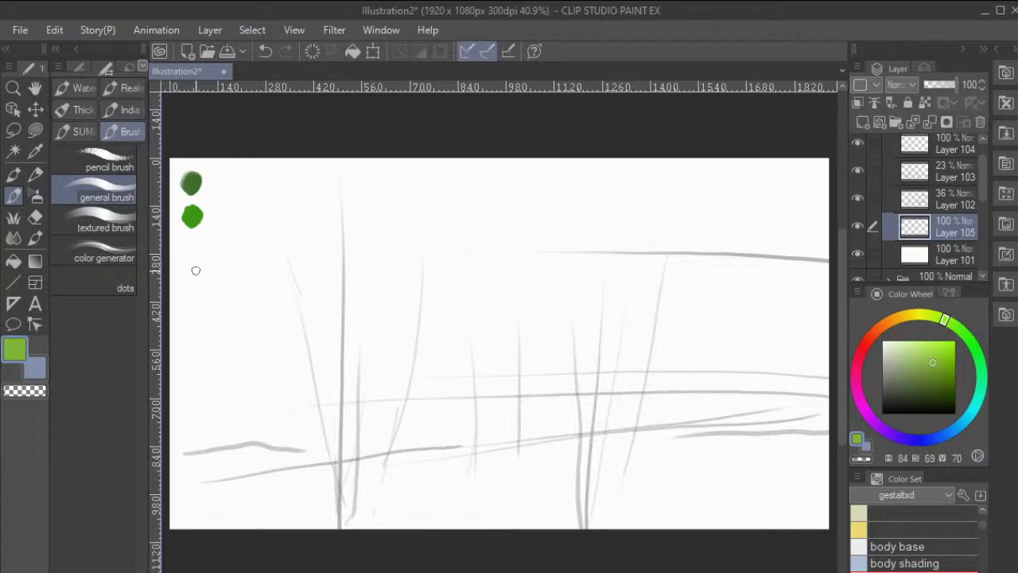
pyautogui.moveTo(191, 248); pyautogui.dragTo(196, 256)
# Add a pale yellow swatch below the greens, refining its color to 57, 41, 88 and painting over the first dabs.
pyautogui.moveTo(944, 319); pyautogui.dragTo(916, 313)
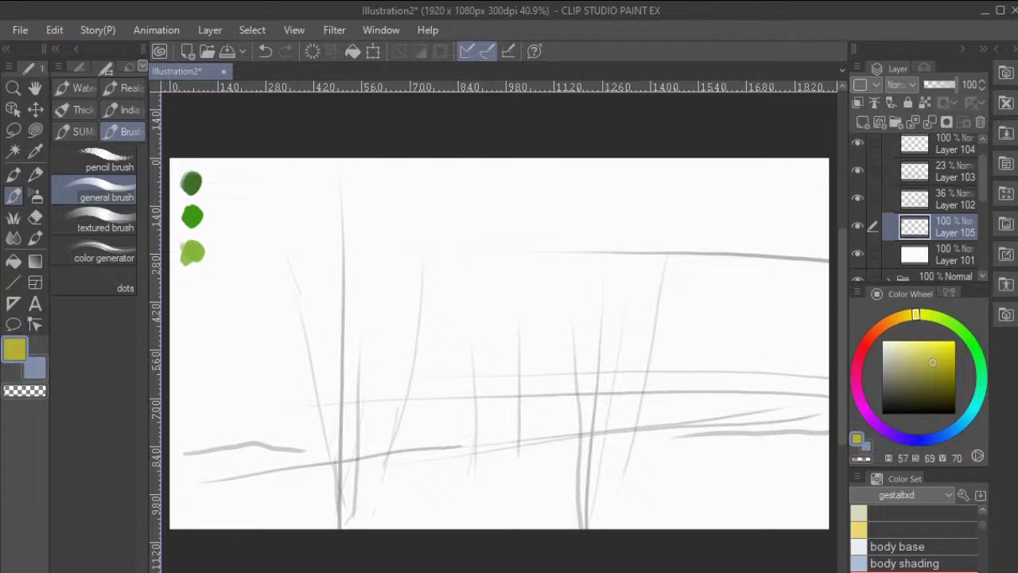
pyautogui.moveTo(932, 363)
pyautogui.mouseDown()
pyautogui.moveTo(903, 351)
pyautogui.moveTo(915, 354)
pyautogui.mouseUp()
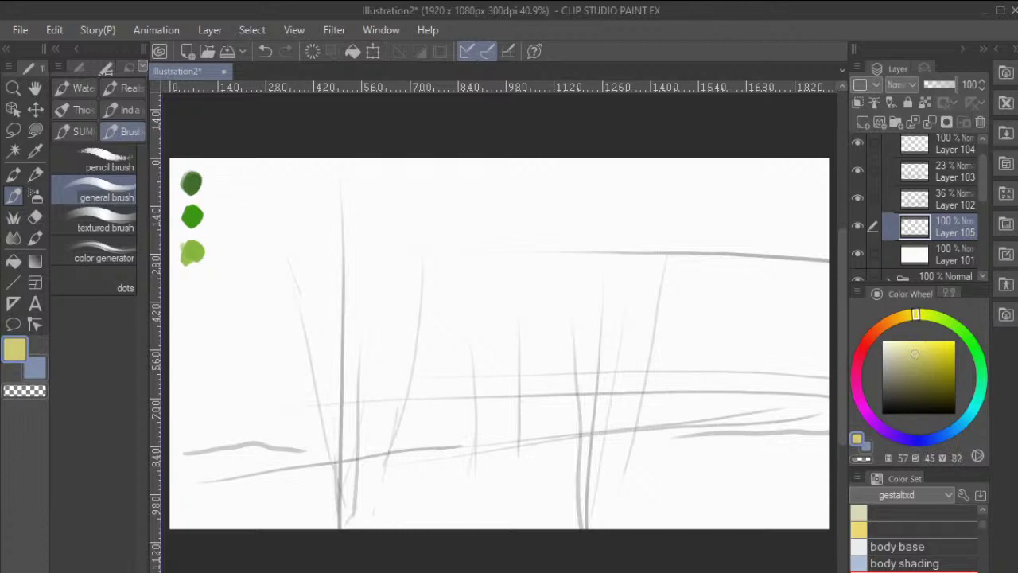
pyautogui.moveTo(187, 295)
pyautogui.mouseDown()
pyautogui.moveTo(186, 305)
pyautogui.moveTo(201, 297)
pyautogui.mouseUp()
pyautogui.click(920, 353)
pyautogui.moveTo(193, 302)
pyautogui.mouseDown()
pyautogui.moveTo(189, 310)
pyautogui.moveTo(190, 296)
pyautogui.mouseUp()
pyautogui.click(912, 348)
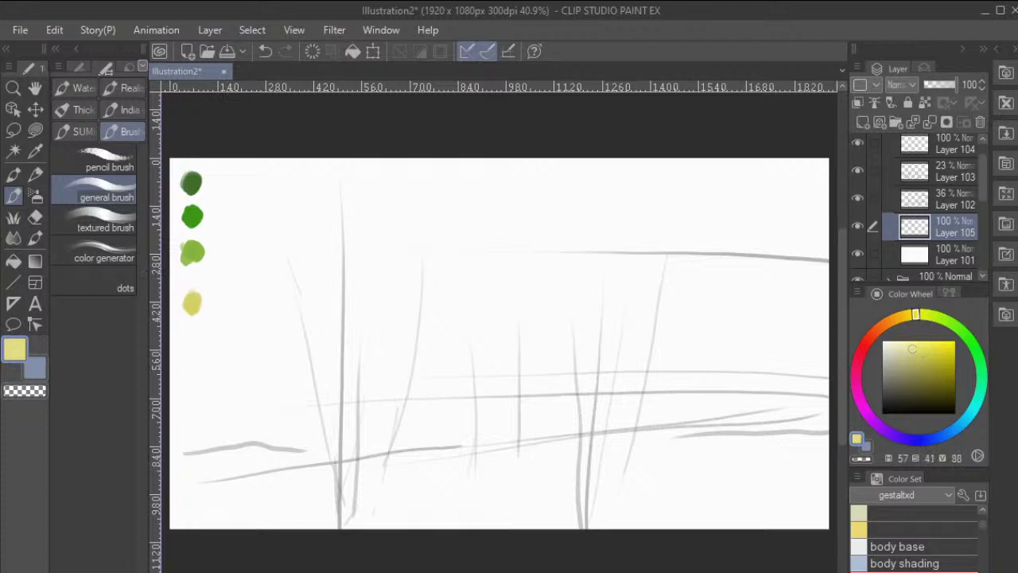
pyautogui.moveTo(191, 298); pyautogui.dragTo(198, 303)
# Mix a soft pinkish purple (298, 24, 87) and dab it as a swatch below the yellow one.
pyautogui.click(864, 410)
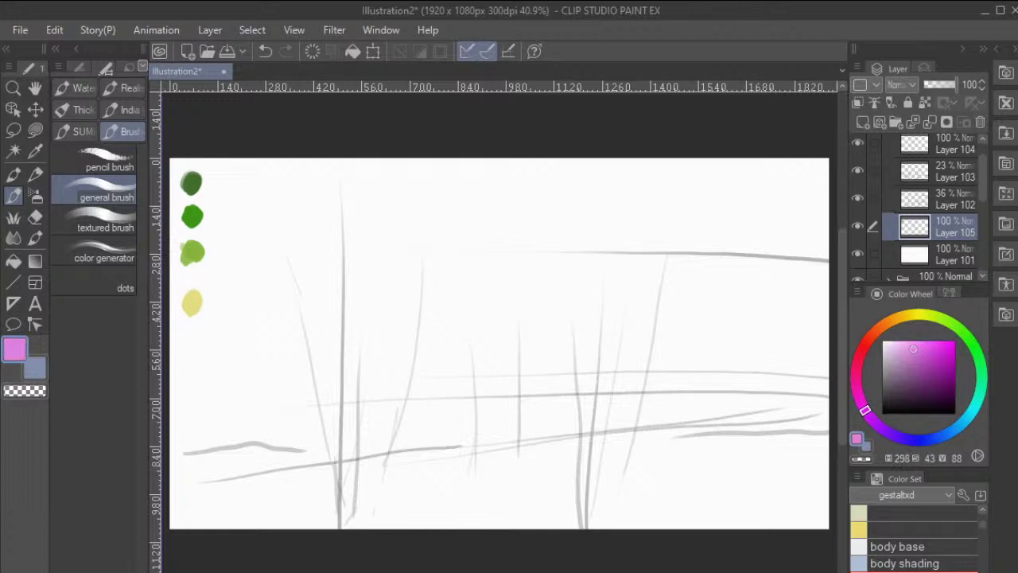
pyautogui.click(904, 350)
pyautogui.click(901, 350)
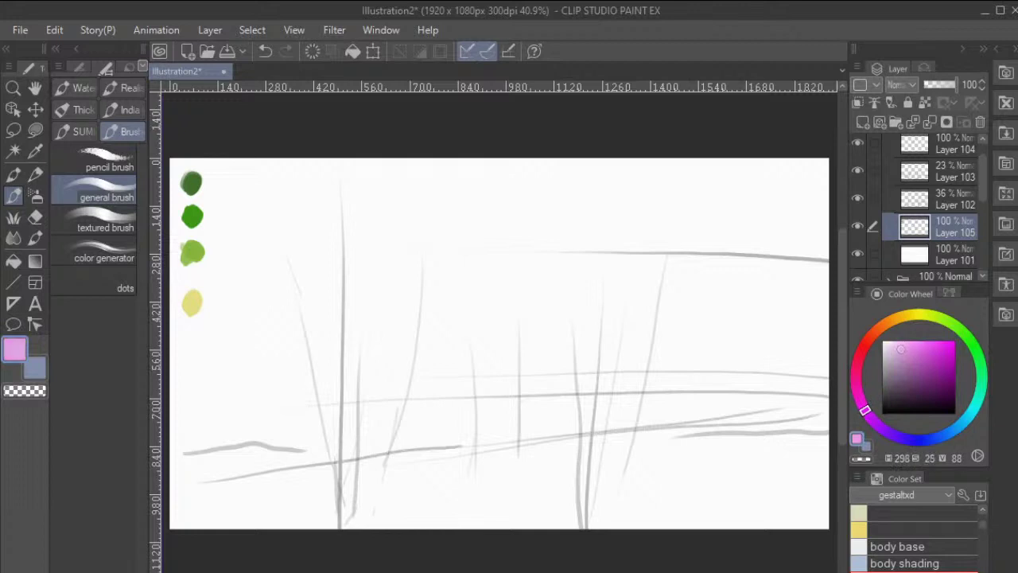
pyautogui.click(899, 350)
pyautogui.moveTo(195, 336); pyautogui.dragTo(192, 347)
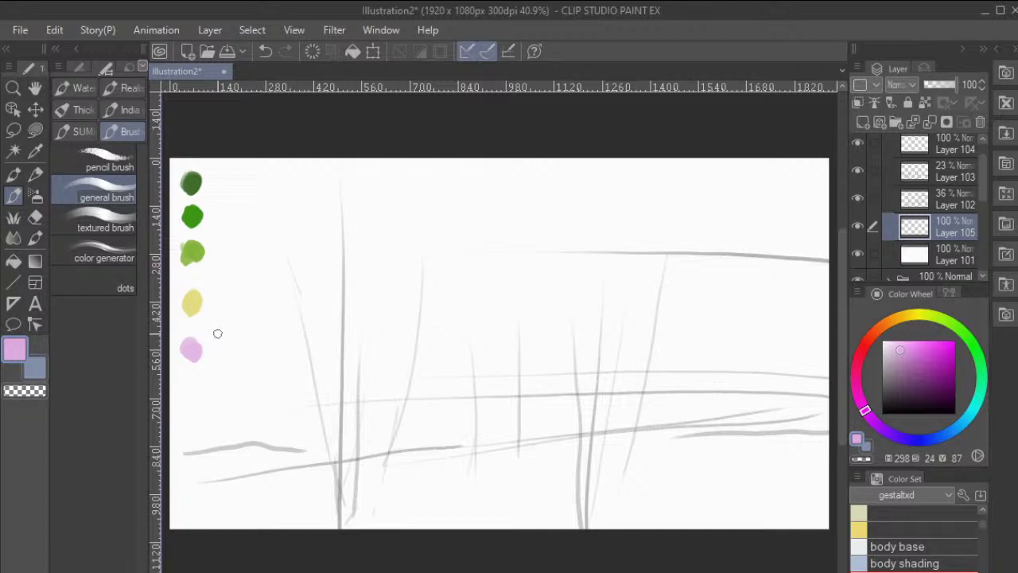
# Dab a darker purple swatch (298, 32, 76) beside the purple one and a darker yellow (57, 53, 71) beside the yellow one.
pyautogui.click(905, 358)
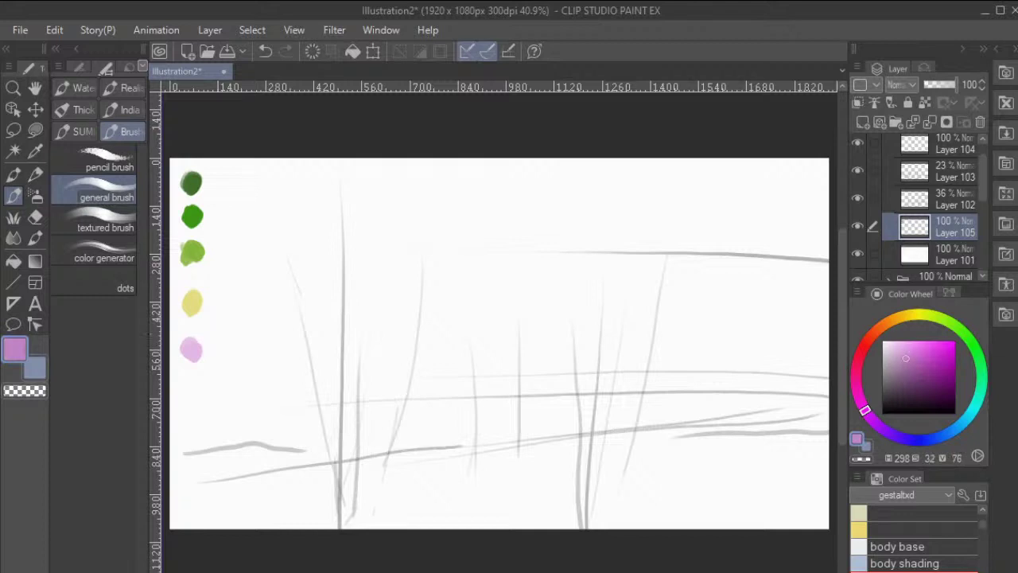
pyautogui.moveTo(905, 358); pyautogui.dragTo(905, 357)
pyautogui.moveTo(220, 341)
pyautogui.mouseDown()
pyautogui.moveTo(216, 354)
pyautogui.moveTo(222, 342)
pyautogui.moveTo(226, 354)
pyautogui.mouseUp()
pyautogui.keyDown('alt'); pyautogui.click(191, 300); pyautogui.keyUp('alt')
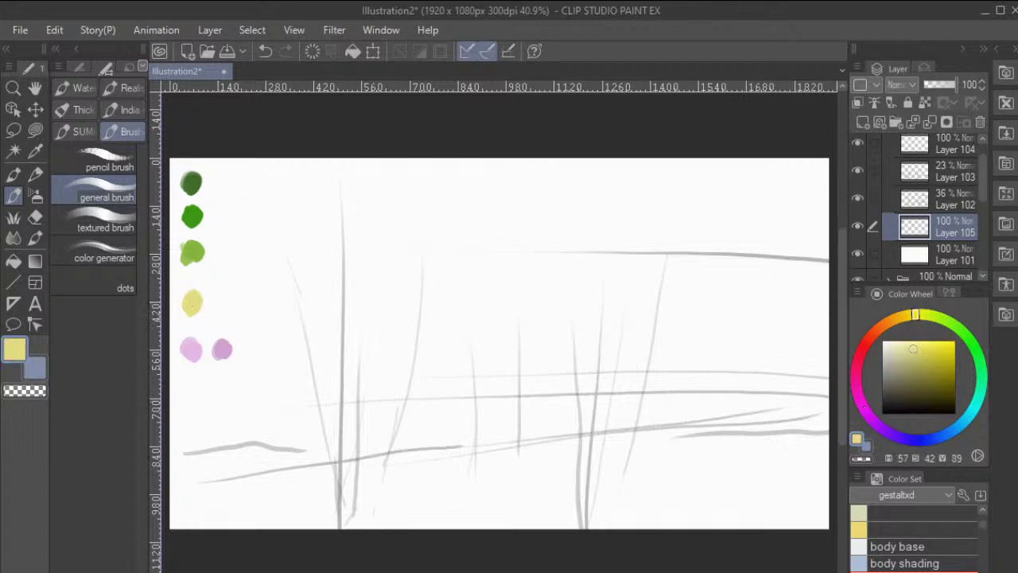
pyautogui.moveTo(913, 350); pyautogui.dragTo(920, 362)
pyautogui.moveTo(219, 298); pyautogui.dragTo(217, 302)
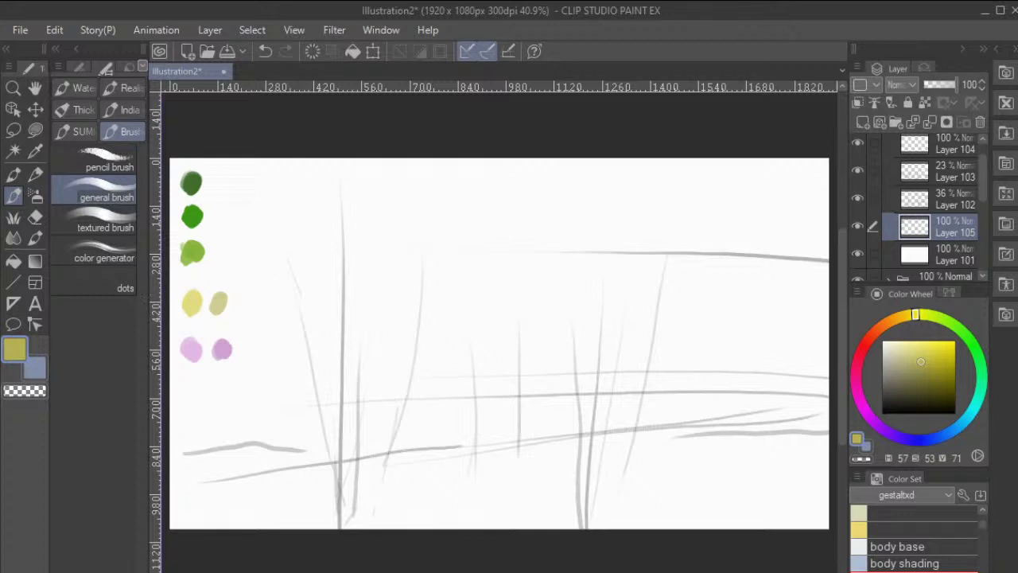
# Add a very pale pink swatch (305, 7, 100) below the purples and a grayer pink (305, 13, 86) beside it.
pyautogui.click(861, 404)
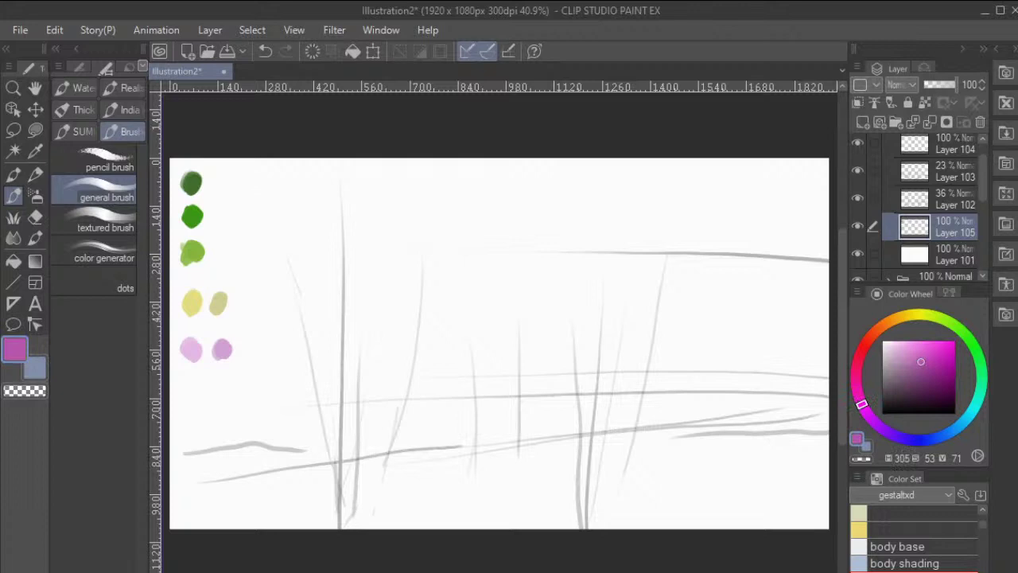
pyautogui.moveTo(892, 351); pyautogui.dragTo(887, 339)
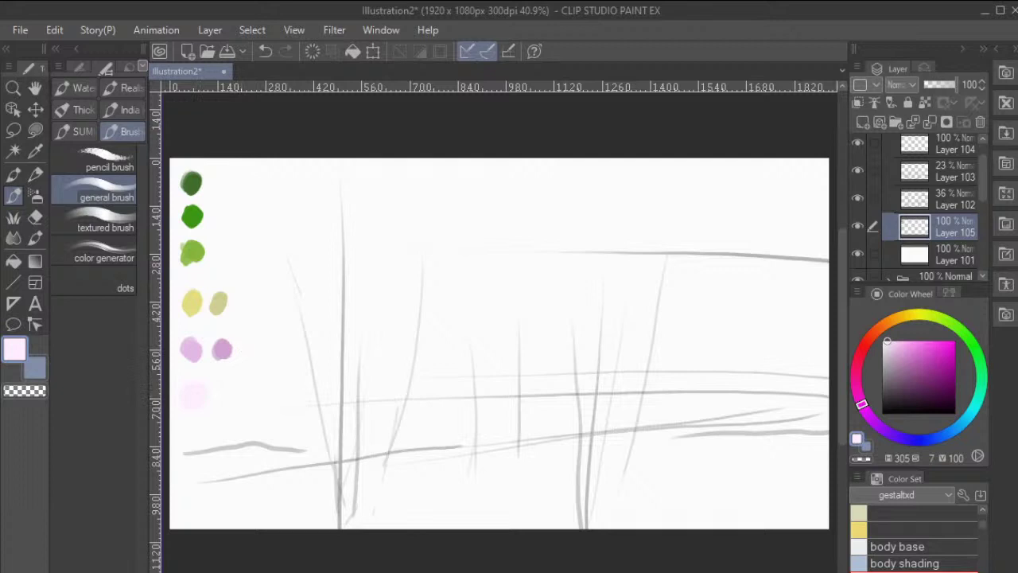
pyautogui.click(890, 351)
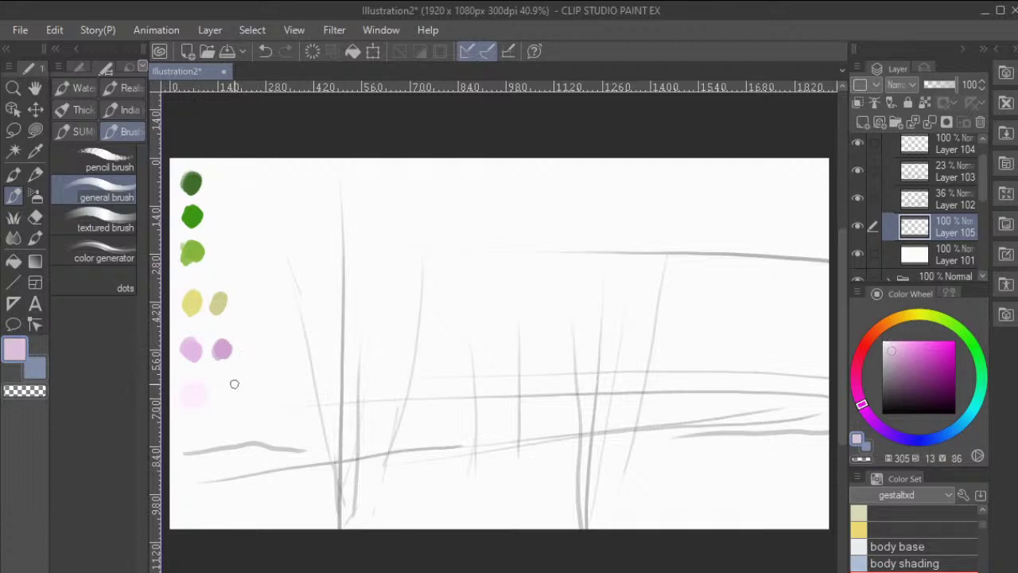
pyautogui.moveTo(226, 397); pyautogui.dragTo(231, 390)
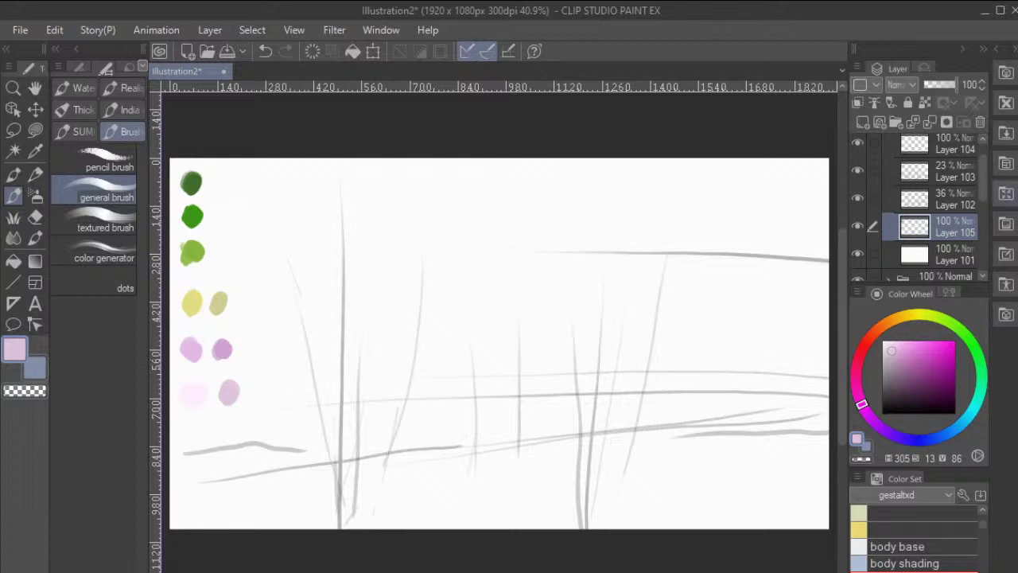
# Add a new layer above Layer 104 and sample the dark green swatch as the painting color.
pyautogui.scroll(1, 922, 206)
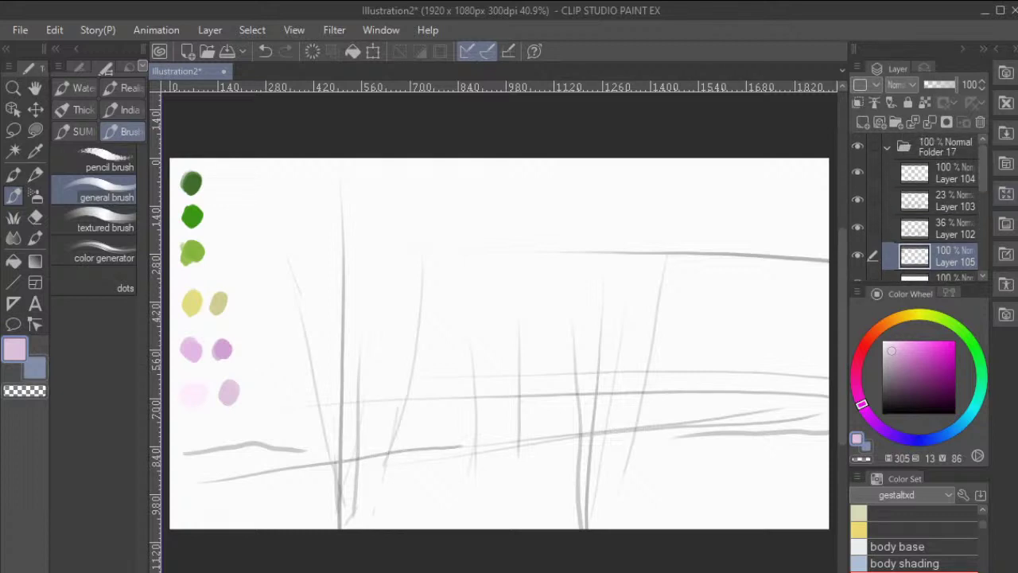
pyautogui.click(947, 173)
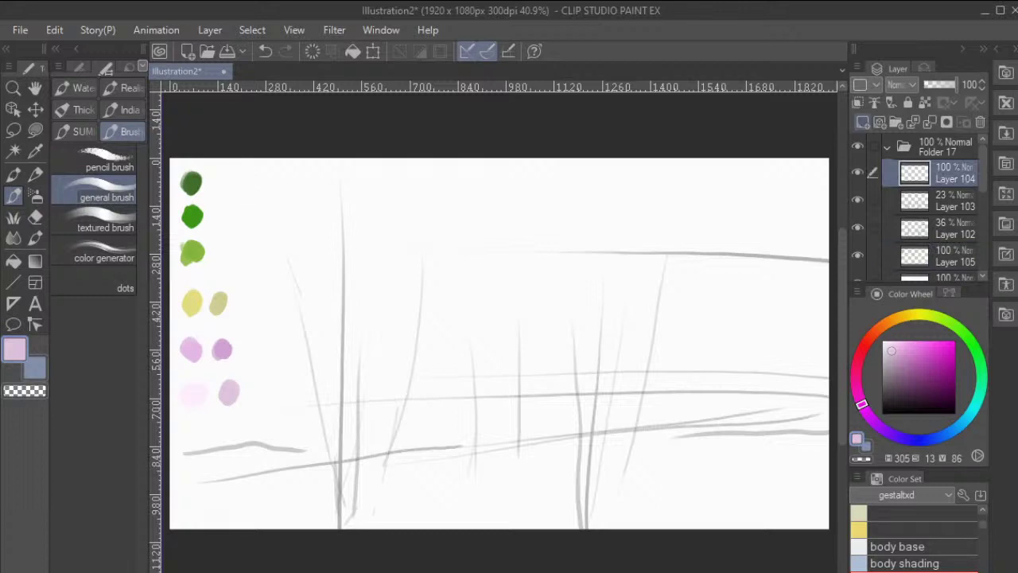
pyautogui.click(863, 122)
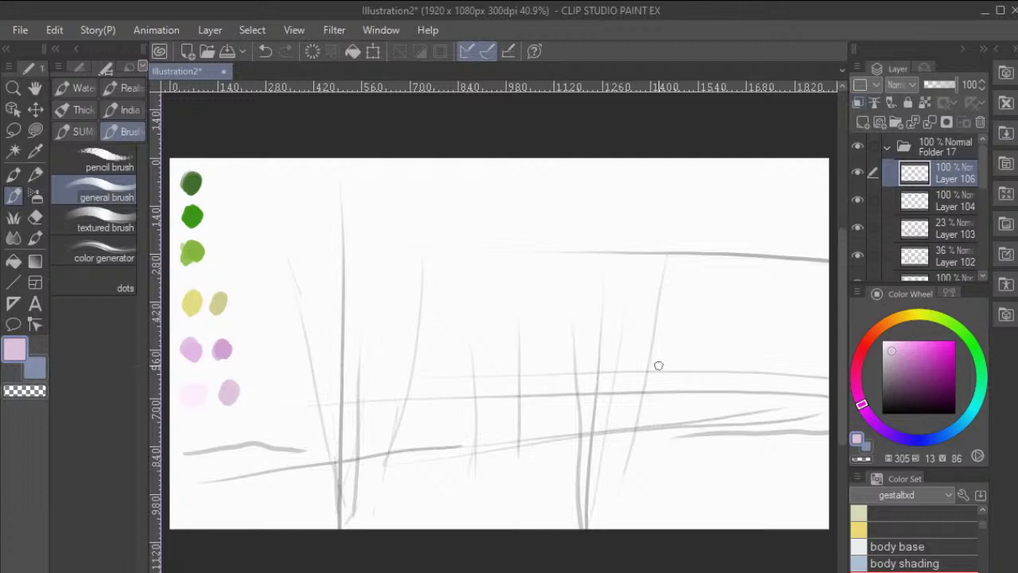
pyautogui.keyDown('alt'); pyautogui.click(192, 184); pyautogui.keyUp('alt')
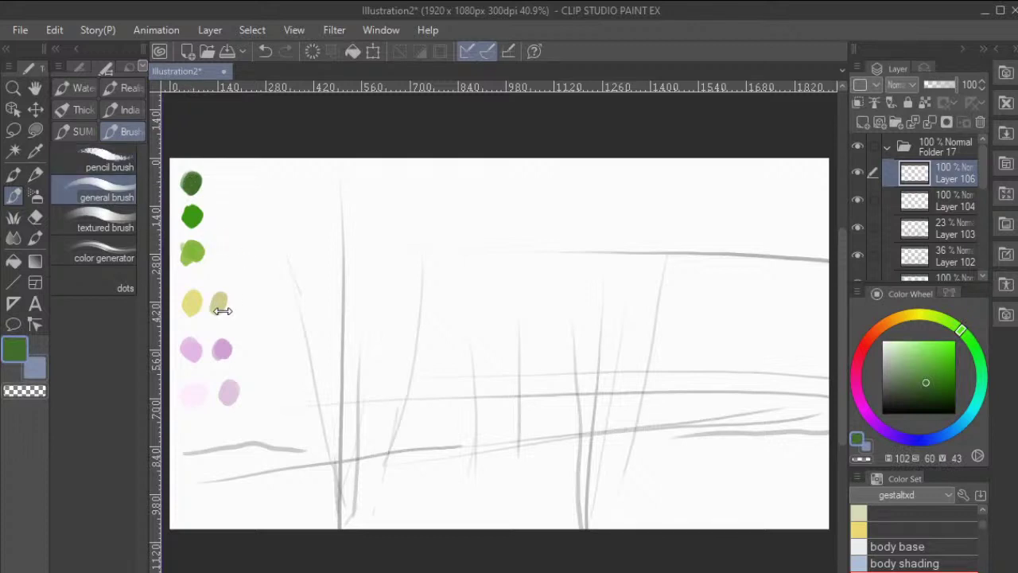
pyautogui.press(']')
pyautogui.press(']')
pyautogui.press(']')
pyautogui.press('[')
pyautogui.press('[')
pyautogui.press('[')
pyautogui.moveTo(200, 507)
pyautogui.mouseDown()
pyautogui.moveTo(181, 532)
pyautogui.moveTo(215, 505)
pyautogui.moveTo(207, 496)
pyautogui.moveTo(221, 540)
pyautogui.moveTo(204, 496)
pyautogui.moveTo(241, 549)
pyautogui.moveTo(214, 495)
pyautogui.moveTo(240, 505)
pyautogui.moveTo(220, 491)
pyautogui.moveTo(252, 534)
pyautogui.moveTo(247, 498)
pyautogui.moveTo(251, 531)
pyautogui.moveTo(231, 492)
pyautogui.moveTo(267, 550)
pyautogui.moveTo(215, 499)
pyautogui.moveTo(237, 535)
pyautogui.moveTo(211, 501)
pyautogui.moveTo(225, 547)
pyautogui.moveTo(202, 505)
pyautogui.moveTo(190, 548)
pyautogui.moveTo(204, 500)
pyautogui.moveTo(194, 509)
pyautogui.moveTo(247, 510)
pyautogui.mouseUp()
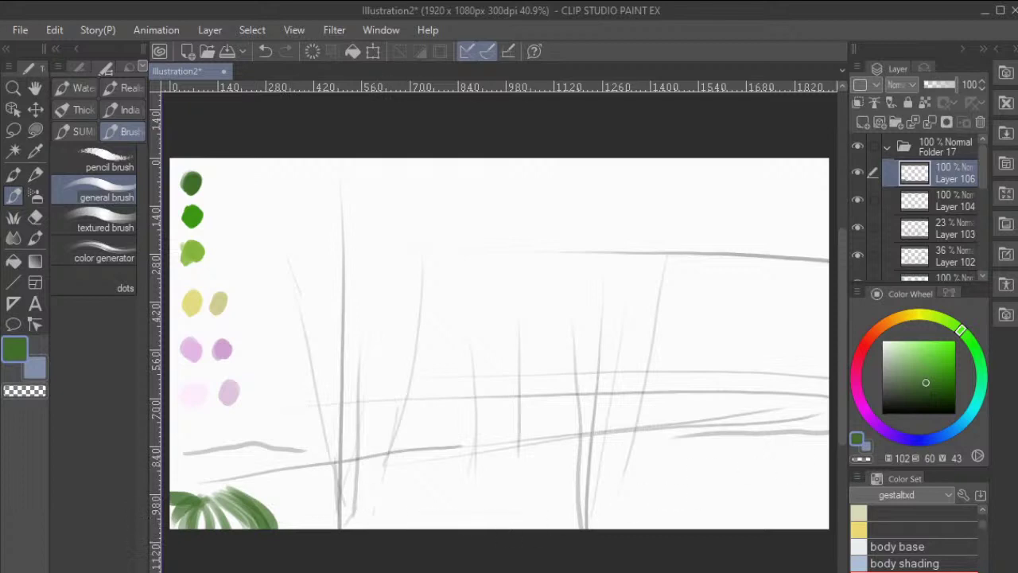
pyautogui.hotkey('ctrl', 'z')
pyautogui.hotkey('ctrl', 'z')
pyautogui.hotkey('ctrl', 'z')
pyautogui.hotkey('ctrl', 'z')
pyautogui.hotkey('ctrl', 'z')
pyautogui.hotkey('ctrl', 'z')
pyautogui.hotkey('ctrl', 'z')
pyautogui.hotkey('ctrl', 'z')
pyautogui.hotkey('ctrl', 'z')
pyautogui.hotkey('ctrl', 'z')
pyautogui.hotkey('ctrl', 'z')
pyautogui.hotkey('ctrl', 'z')
pyautogui.hotkey('ctrl', 'z')
pyautogui.hotkey('ctrl', 'z')
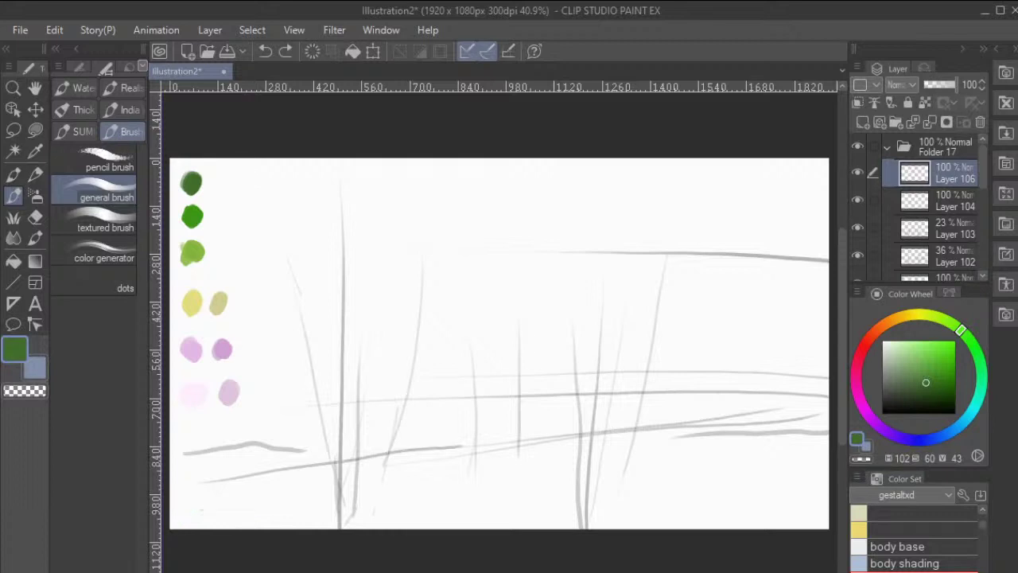
# Enlarge the general brush and paint a dark green ground slope across the canvas's lower edge, rising toward the right side.
pyautogui.press(']')
pyautogui.press(']')
pyautogui.press(']')
pyautogui.press('[')
pyautogui.press('[')
pyautogui.press('[')
pyautogui.hotkey('ctrl', 'y')
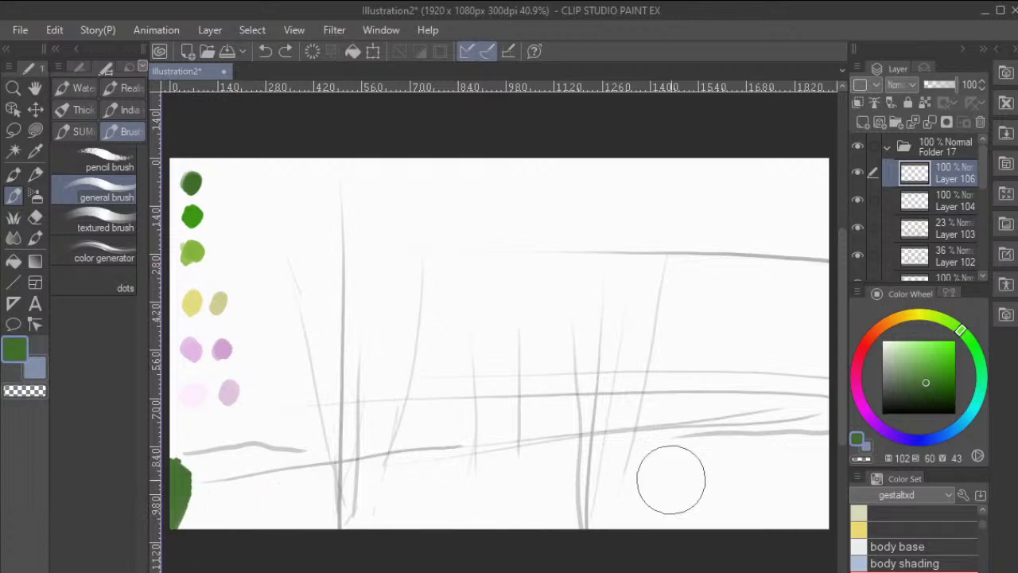
pyautogui.hotkey('ctrl', 'z')
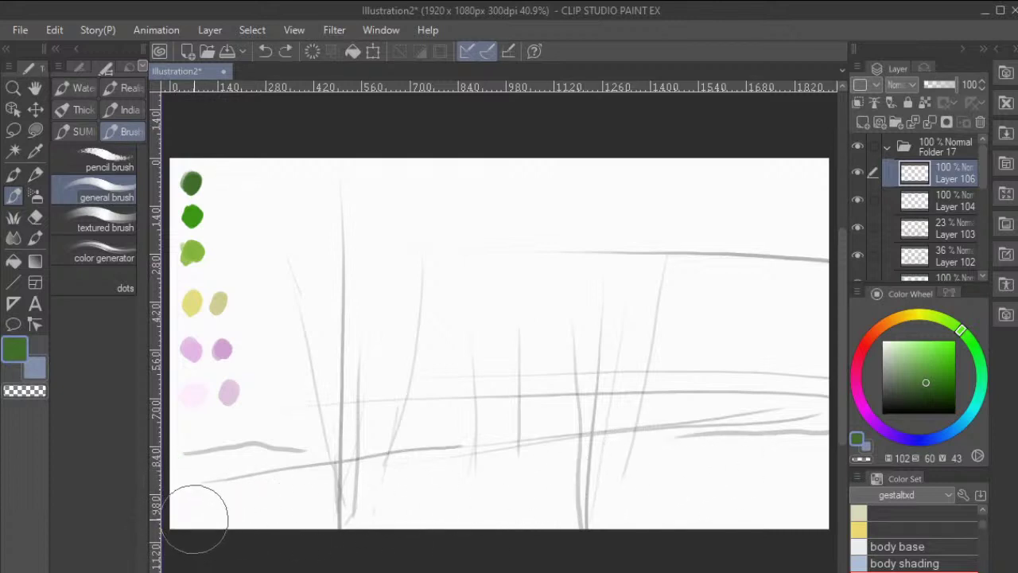
pyautogui.moveTo(196, 518); pyautogui.dragTo(805, 458)
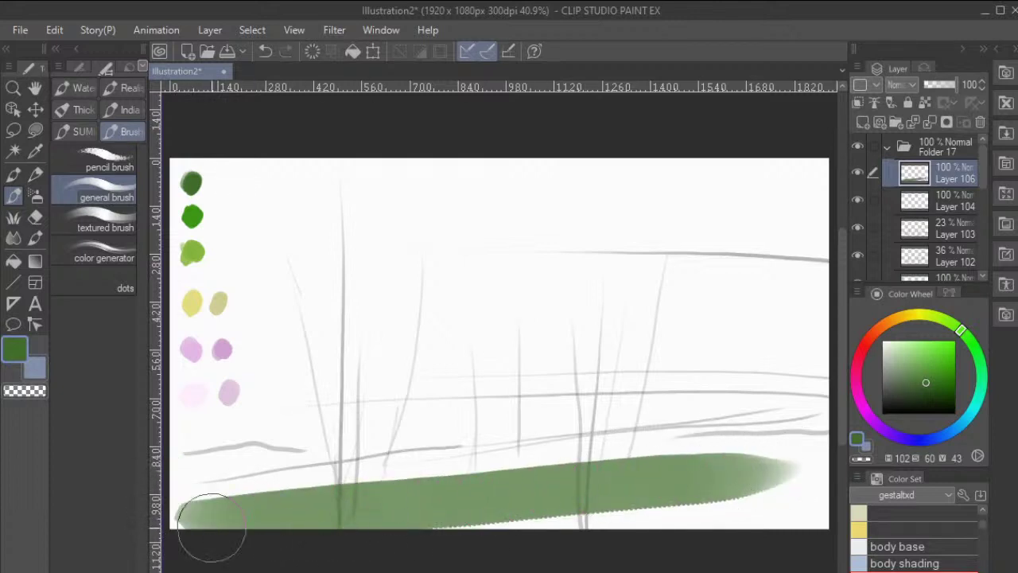
pyautogui.moveTo(191, 517)
pyautogui.mouseDown()
pyautogui.moveTo(764, 499)
pyautogui.moveTo(716, 498)
pyautogui.moveTo(604, 517)
pyautogui.moveTo(806, 504)
pyautogui.mouseUp()
pyautogui.moveTo(345, 532)
pyautogui.mouseDown()
pyautogui.moveTo(552, 514)
pyautogui.moveTo(790, 470)
pyautogui.mouseUp()
pyautogui.moveTo(205, 496); pyautogui.dragTo(827, 442)
pyautogui.moveTo(602, 477); pyautogui.dragTo(827, 445)
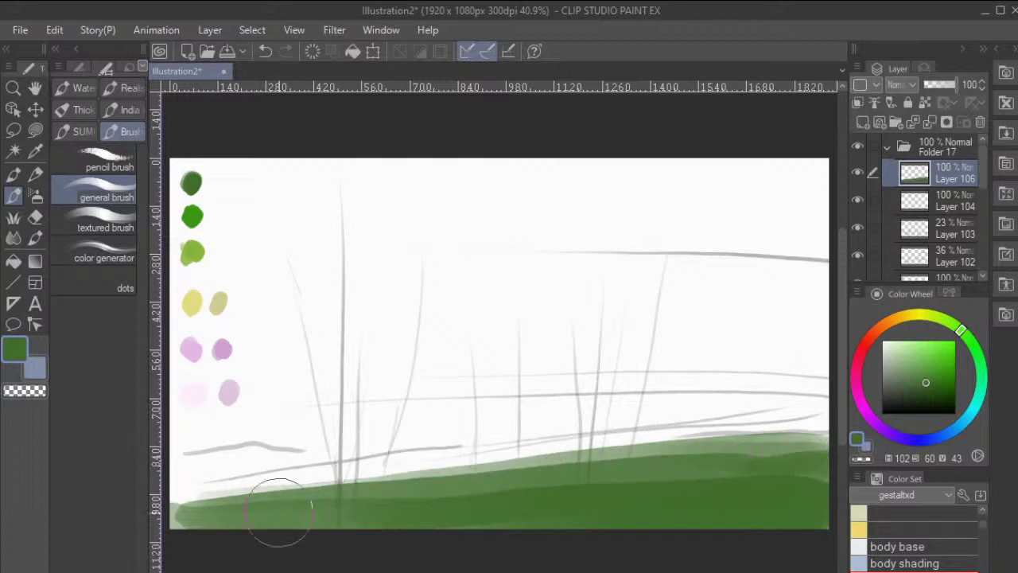
pyautogui.moveTo(182, 521); pyautogui.dragTo(368, 495)
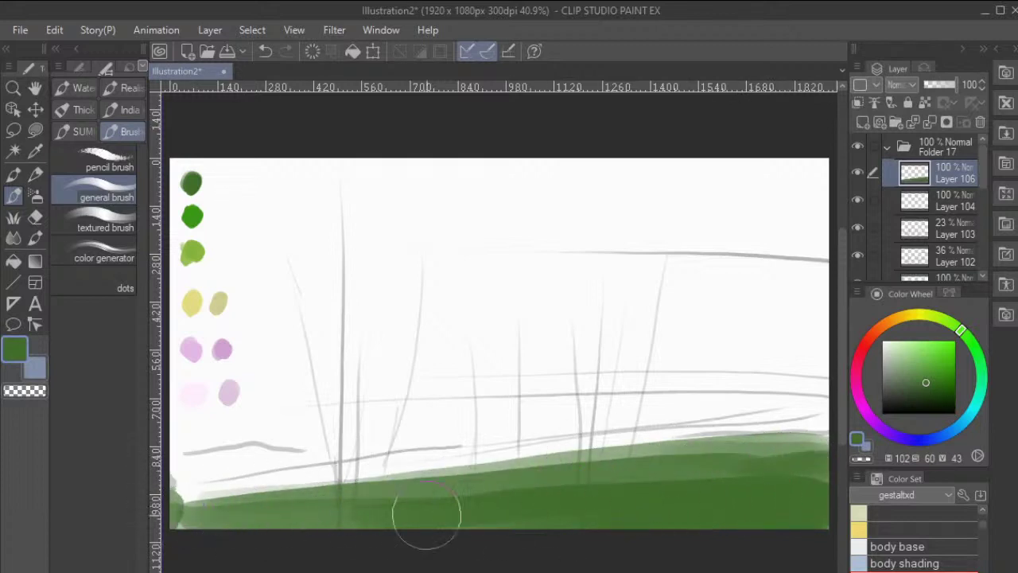
pyautogui.moveTo(182, 518); pyautogui.dragTo(268, 490)
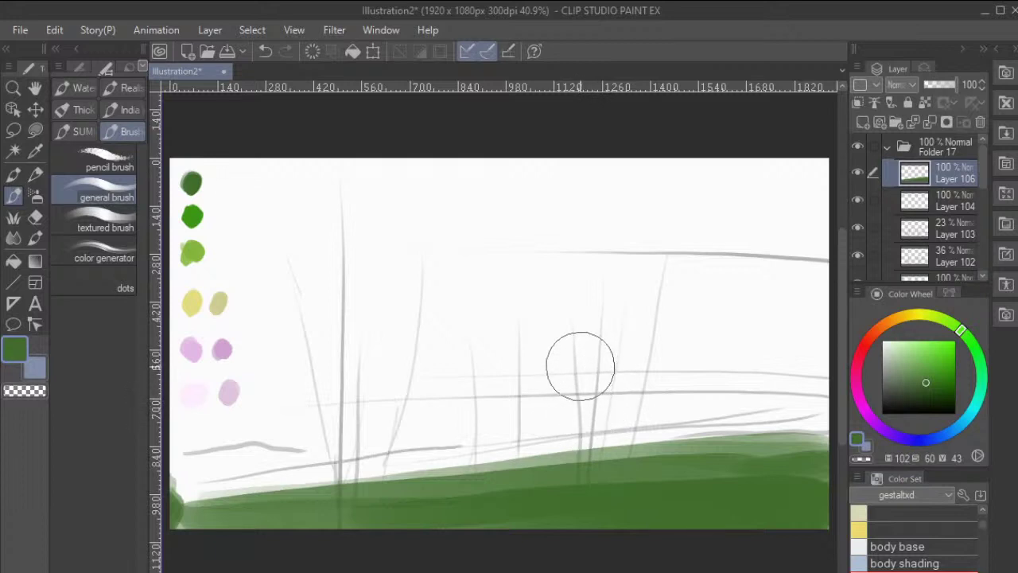
# Block in rounded green bushes at the left and right trunk sketches, with tall stems fanning up from the left bush.
pyautogui.moveTo(579, 359)
pyautogui.mouseDown()
pyautogui.moveTo(615, 455)
pyautogui.moveTo(638, 373)
pyautogui.moveTo(609, 391)
pyautogui.moveTo(614, 380)
pyautogui.moveTo(617, 445)
pyautogui.mouseUp()
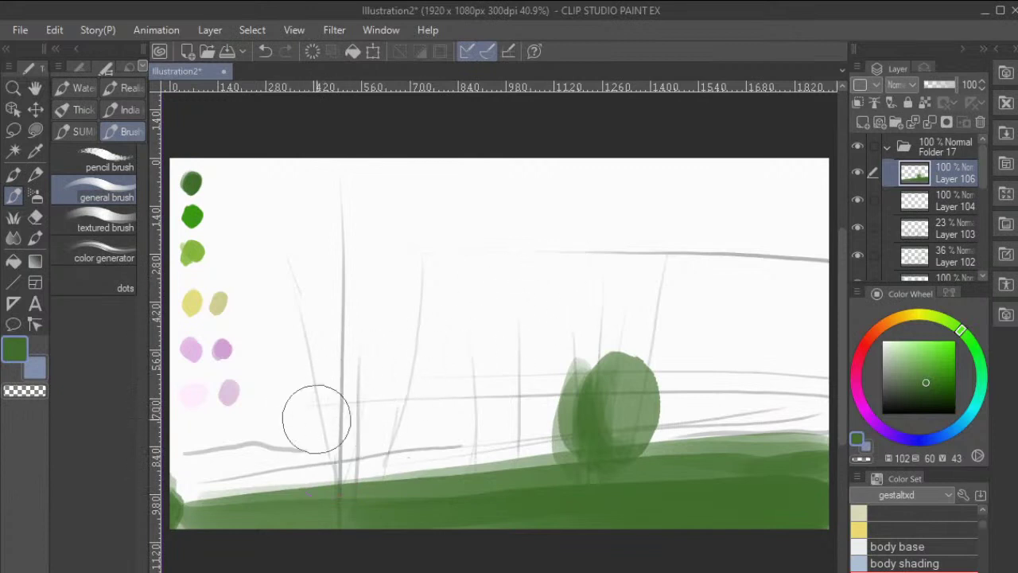
pyautogui.moveTo(295, 427)
pyautogui.mouseDown()
pyautogui.moveTo(338, 468)
pyautogui.moveTo(315, 482)
pyautogui.moveTo(325, 428)
pyautogui.moveTo(388, 465)
pyautogui.moveTo(376, 490)
pyautogui.moveTo(385, 434)
pyautogui.moveTo(367, 405)
pyautogui.moveTo(349, 447)
pyautogui.moveTo(327, 434)
pyautogui.moveTo(344, 449)
pyautogui.moveTo(311, 419)
pyautogui.mouseUp()
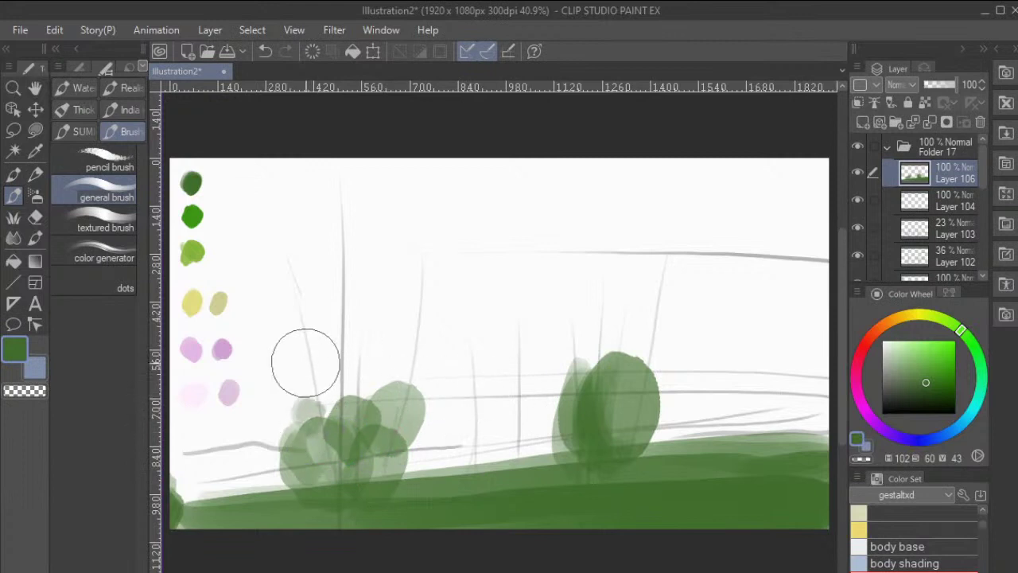
pyautogui.moveTo(302, 358)
pyautogui.mouseDown()
pyautogui.moveTo(324, 428)
pyautogui.moveTo(304, 352)
pyautogui.moveTo(324, 440)
pyautogui.moveTo(303, 334)
pyautogui.moveTo(350, 420)
pyautogui.mouseUp()
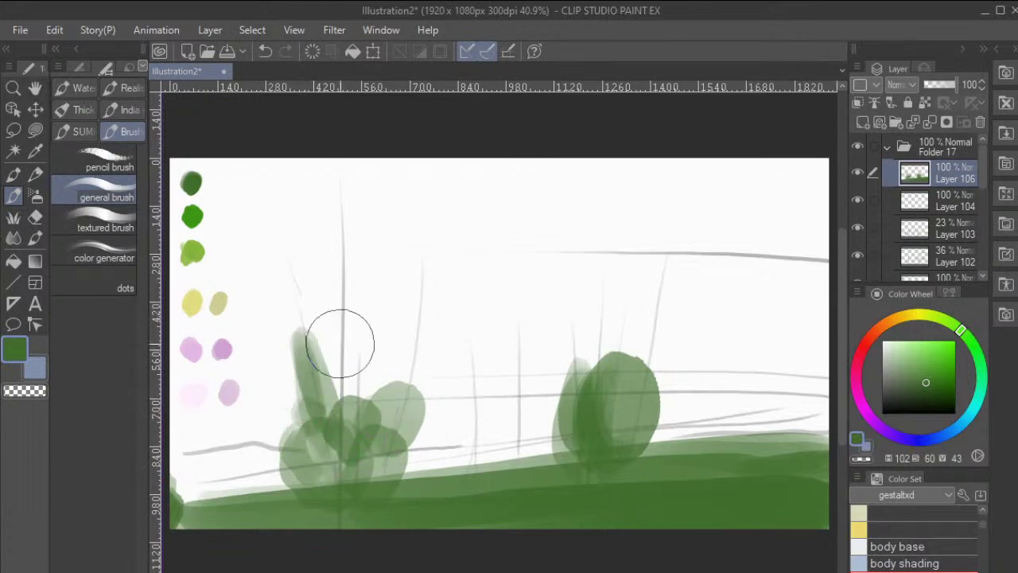
pyautogui.moveTo(377, 322)
pyautogui.mouseDown()
pyautogui.moveTo(360, 399)
pyautogui.moveTo(343, 364)
pyautogui.moveTo(343, 415)
pyautogui.moveTo(350, 342)
pyautogui.moveTo(398, 389)
pyautogui.moveTo(385, 422)
pyautogui.moveTo(417, 300)
pyautogui.moveTo(404, 340)
pyautogui.moveTo(416, 354)
pyautogui.moveTo(406, 350)
pyautogui.moveTo(397, 416)
pyautogui.moveTo(419, 260)
pyautogui.moveTo(387, 398)
pyautogui.mouseUp()
pyautogui.moveTo(284, 272); pyautogui.dragTo(346, 417)
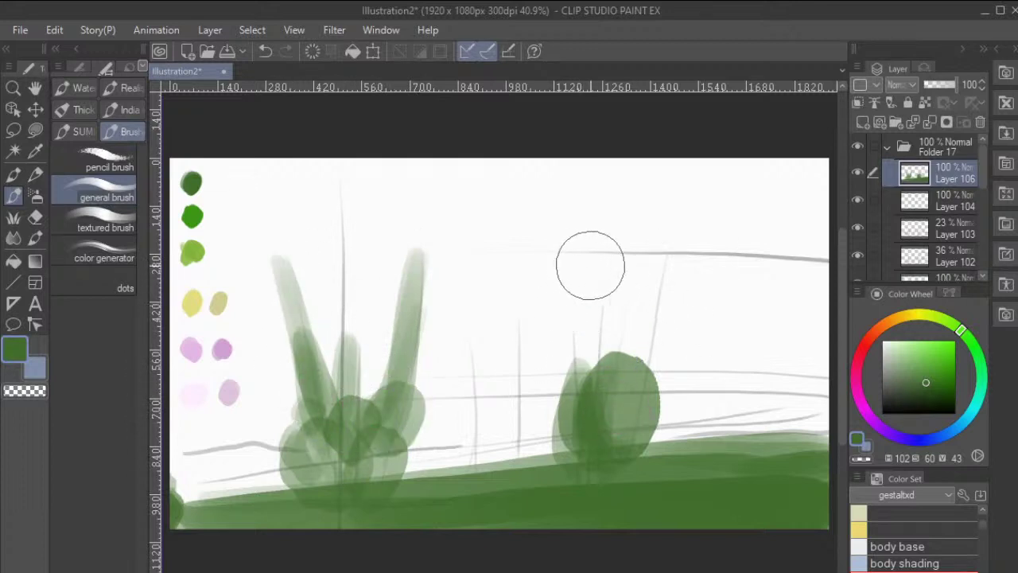
# Paint green vertical strokes over the two middle trunk lines and three upright stems rising from the right bush.
pyautogui.moveTo(465, 345)
pyautogui.mouseDown()
pyautogui.moveTo(462, 481)
pyautogui.moveTo(471, 341)
pyautogui.moveTo(475, 392)
pyautogui.moveTo(467, 438)
pyautogui.moveTo(467, 317)
pyautogui.moveTo(473, 469)
pyautogui.mouseUp()
pyautogui.moveTo(530, 340)
pyautogui.mouseDown()
pyautogui.moveTo(517, 387)
pyautogui.moveTo(516, 325)
pyautogui.moveTo(517, 461)
pyautogui.mouseUp()
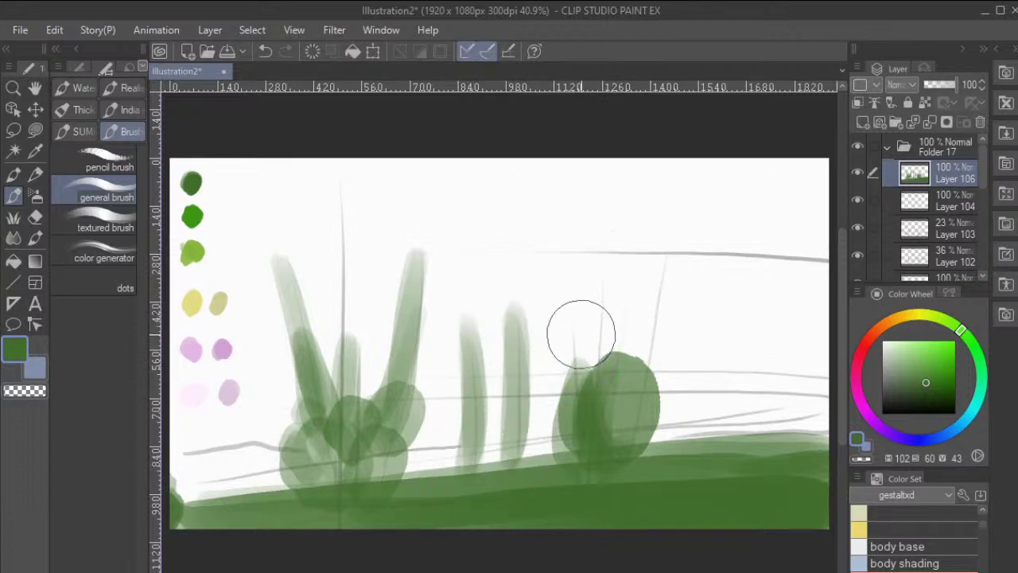
pyautogui.moveTo(586, 390)
pyautogui.mouseDown()
pyautogui.moveTo(567, 329)
pyautogui.moveTo(577, 440)
pyautogui.moveTo(573, 374)
pyautogui.mouseUp()
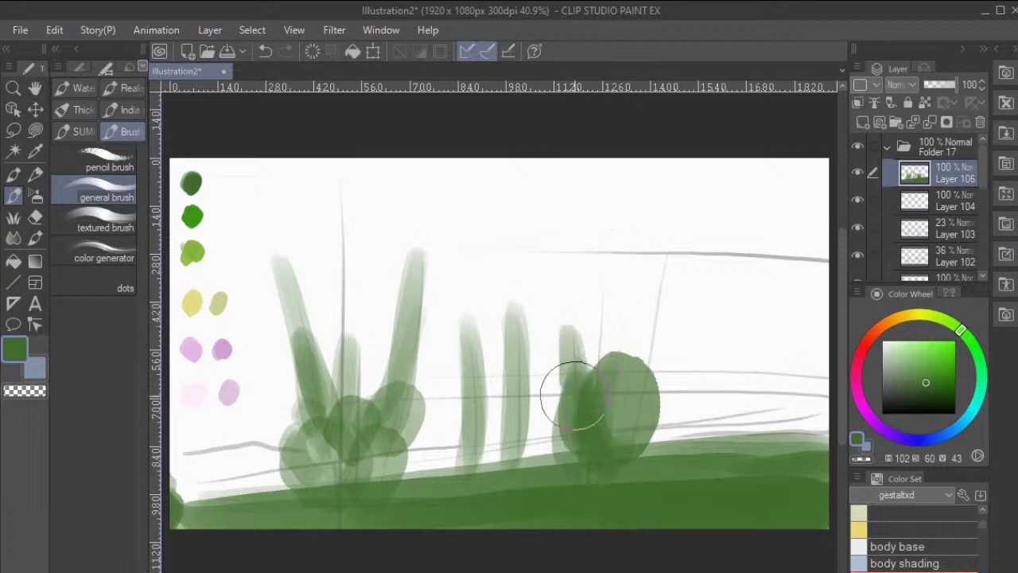
pyautogui.moveTo(600, 255)
pyautogui.mouseDown()
pyautogui.moveTo(589, 427)
pyautogui.moveTo(606, 262)
pyautogui.moveTo(593, 386)
pyautogui.moveTo(604, 302)
pyautogui.moveTo(606, 354)
pyautogui.mouseUp()
pyautogui.moveTo(666, 256)
pyautogui.mouseDown()
pyautogui.moveTo(637, 437)
pyautogui.moveTo(673, 261)
pyautogui.moveTo(655, 341)
pyautogui.mouseUp()
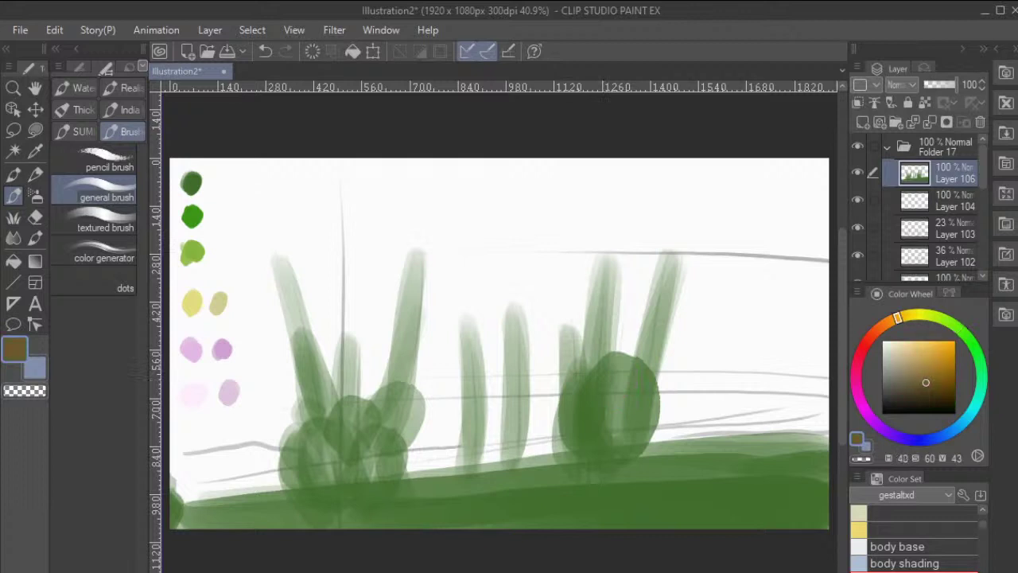
# Mix a brown, dab it as a swatch below the pale pink one, and refine the color to 38, 49, 47.
pyautogui.moveTo(891, 319); pyautogui.dragTo(896, 317)
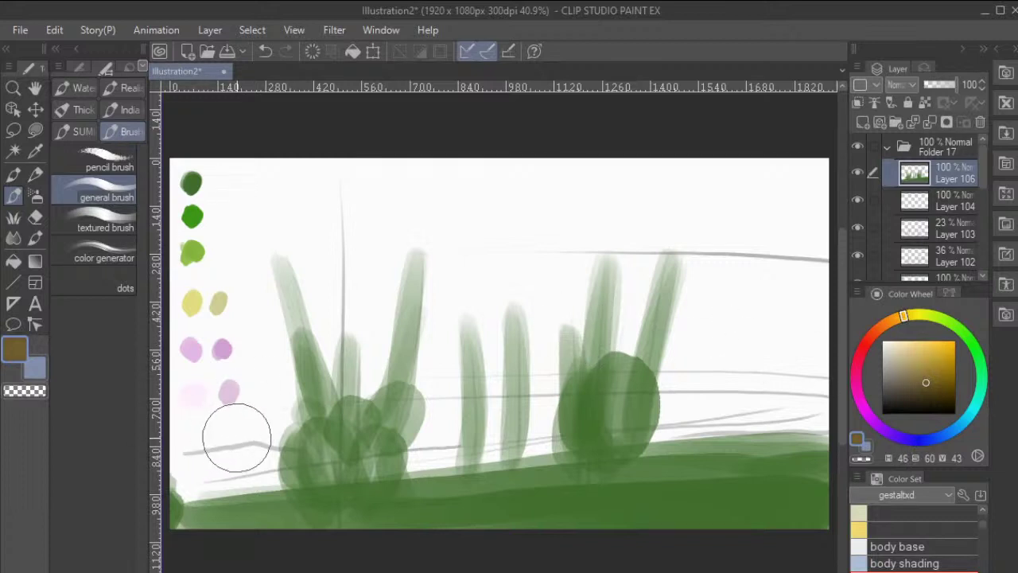
pyautogui.click(194, 436)
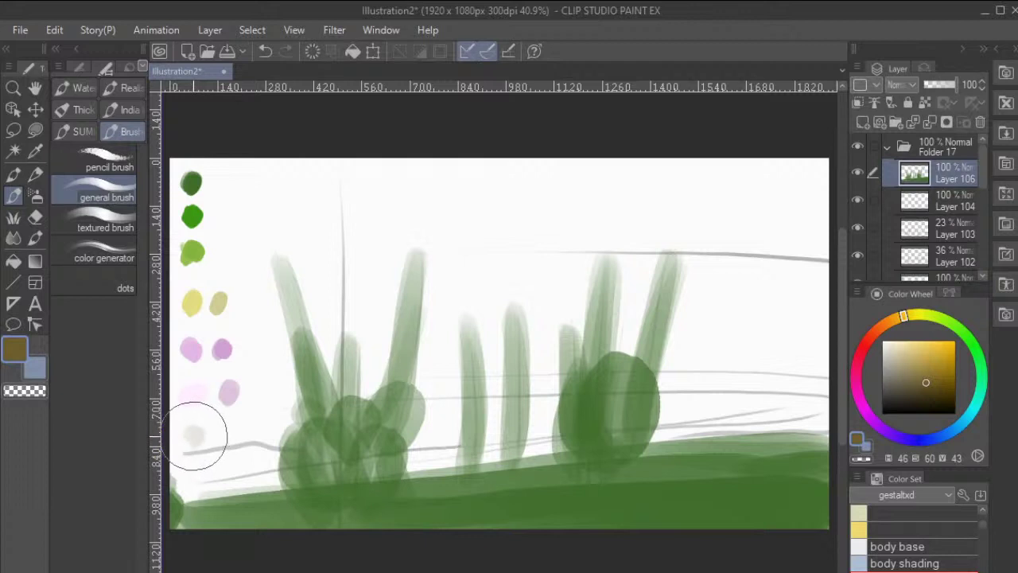
pyautogui.moveTo(198, 431); pyautogui.dragTo(199, 438)
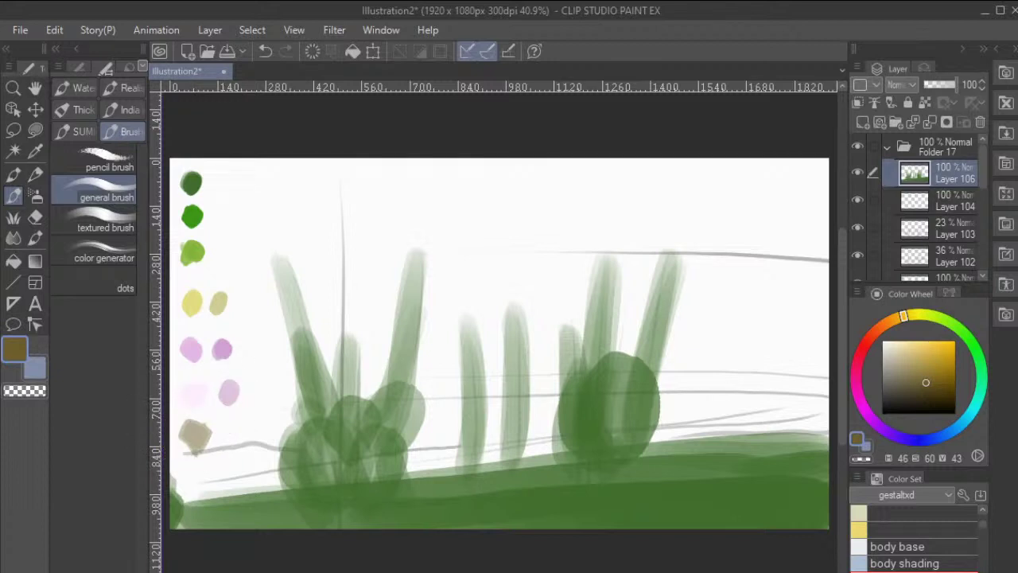
pyautogui.moveTo(903, 317); pyautogui.dragTo(895, 319)
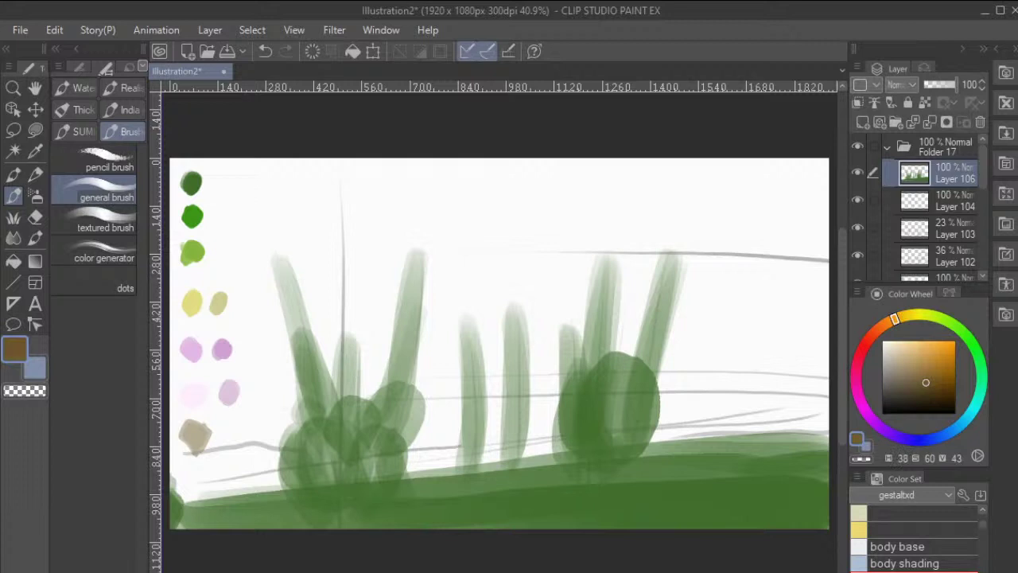
pyautogui.moveTo(925, 382); pyautogui.dragTo(920, 379)
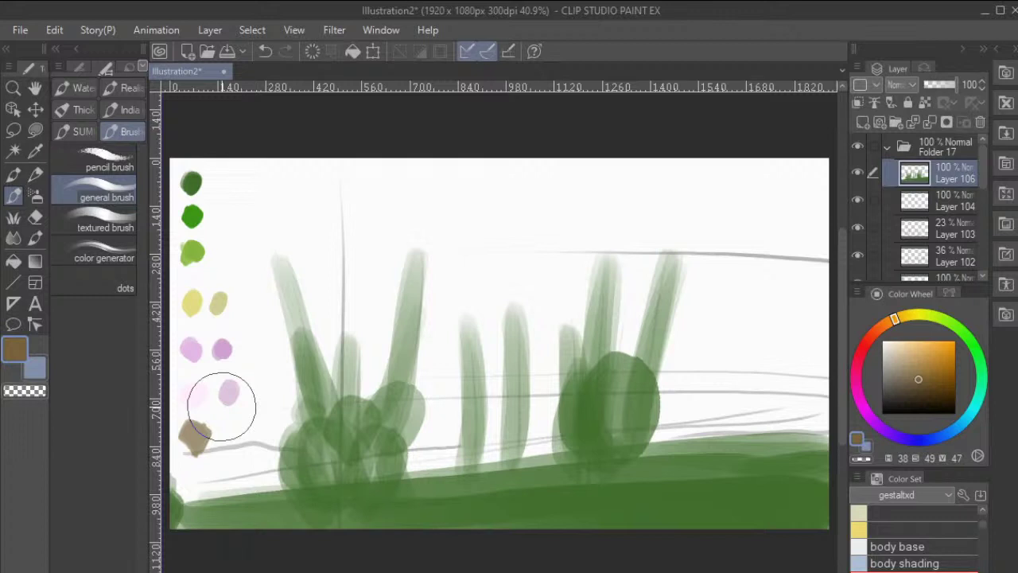
# Shrink the brush and paint a thin brown trunk line down each of the two middle green strokes.
pyautogui.press(']')
pyautogui.press('[')
pyautogui.press('[')
pyautogui.press('[')
pyautogui.press('[')
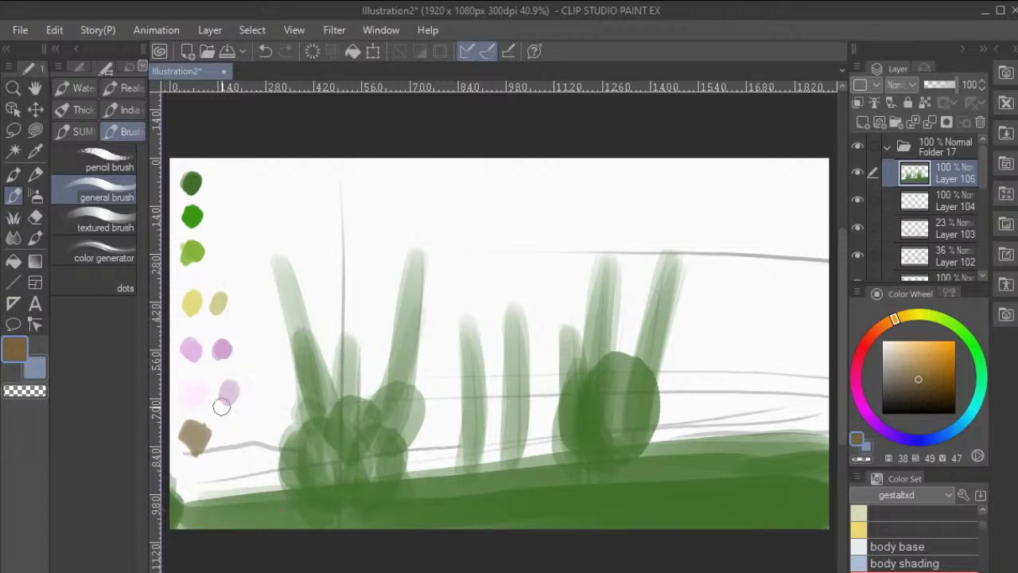
pyautogui.press('[')
pyautogui.press('[')
pyautogui.moveTo(513, 312); pyautogui.dragTo(512, 467)
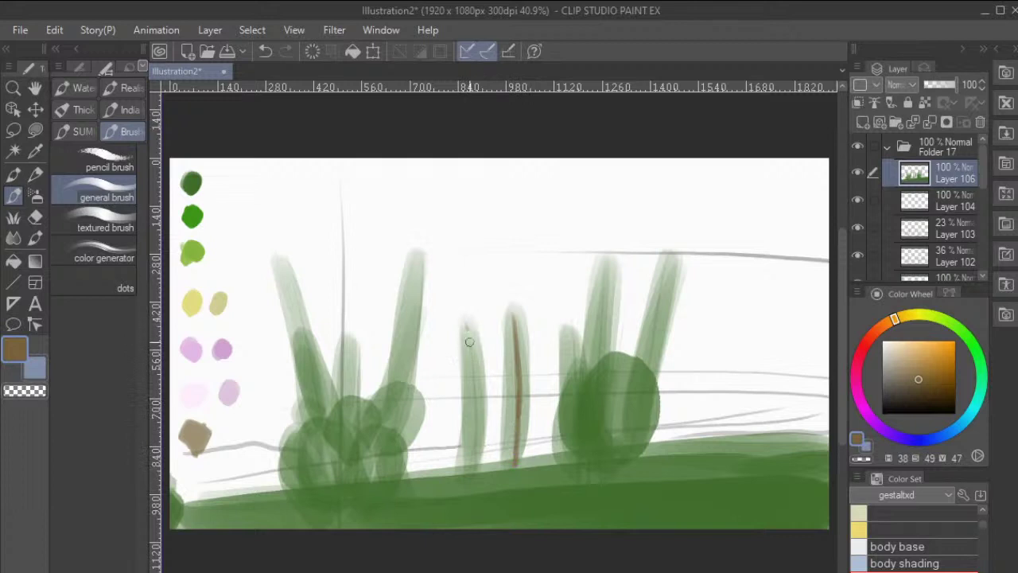
pyautogui.moveTo(467, 326); pyautogui.dragTo(473, 476)
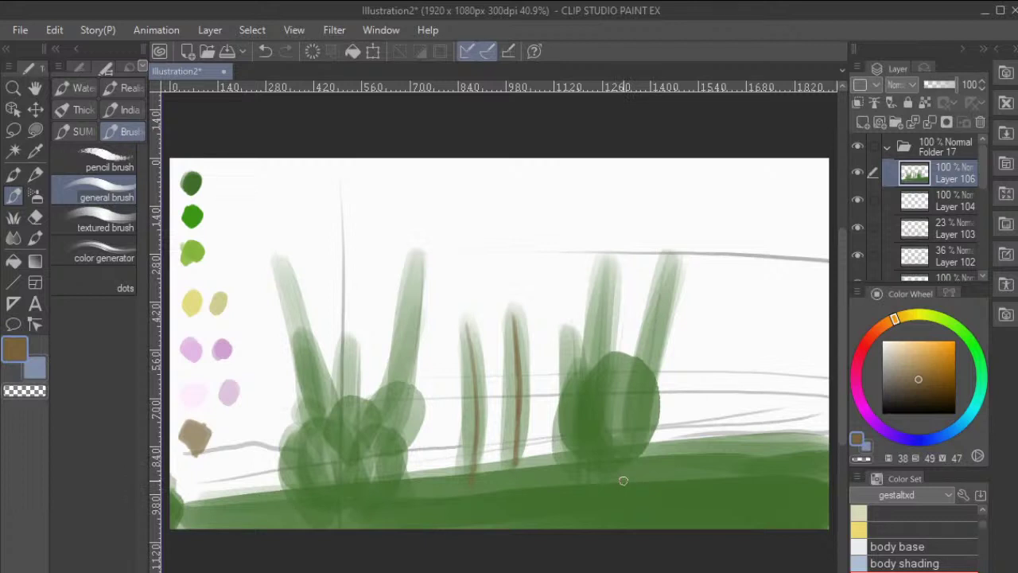
# Sample the bright green swatch and paint thin slanted grass blades along the ground's far right and far left edges.
pyautogui.keyDown('alt'); pyautogui.click(656, 344); pyautogui.keyUp('alt')
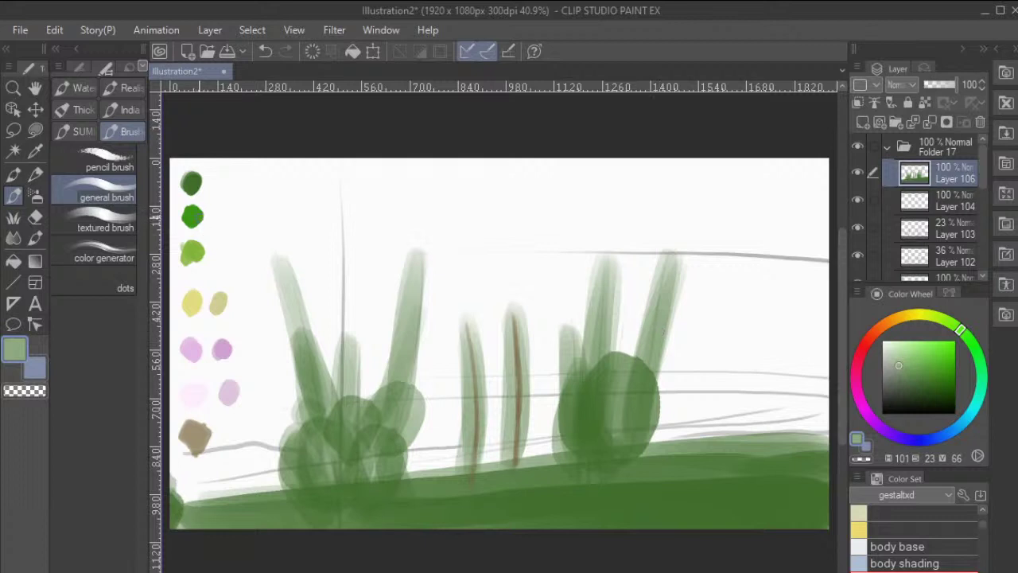
pyautogui.keyDown('alt'); pyautogui.click(193, 216); pyautogui.keyUp('alt')
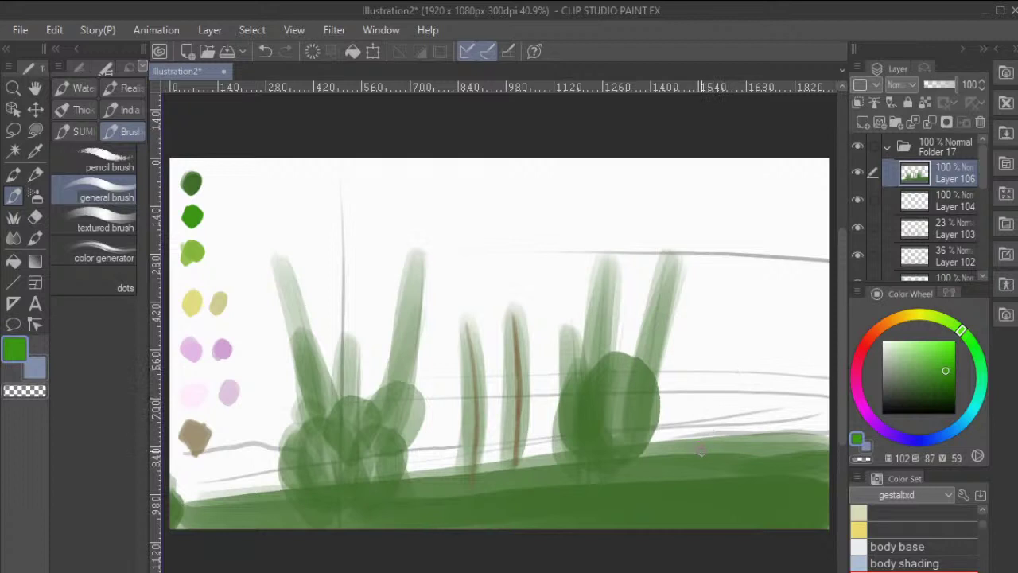
pyautogui.moveTo(707, 434); pyautogui.dragTo(738, 372)
pyautogui.moveTo(738, 442)
pyautogui.mouseDown()
pyautogui.moveTo(750, 396)
pyautogui.moveTo(772, 398)
pyautogui.mouseUp()
pyautogui.moveTo(790, 433); pyautogui.dragTo(811, 396)
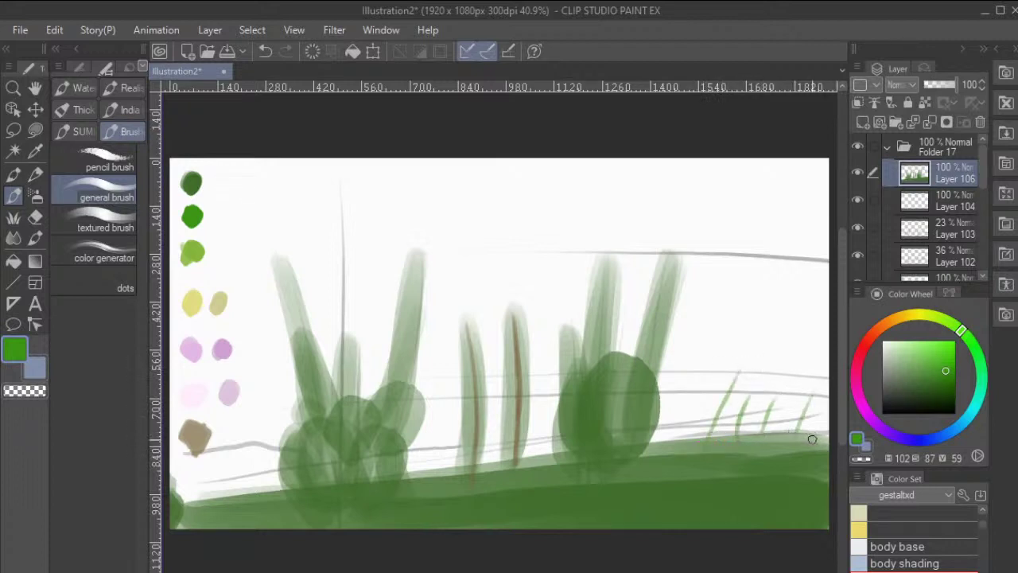
pyautogui.moveTo(811, 436); pyautogui.dragTo(825, 396)
pyautogui.moveTo(203, 494)
pyautogui.mouseDown()
pyautogui.moveTo(188, 467)
pyautogui.moveTo(244, 451)
pyautogui.mouseUp()
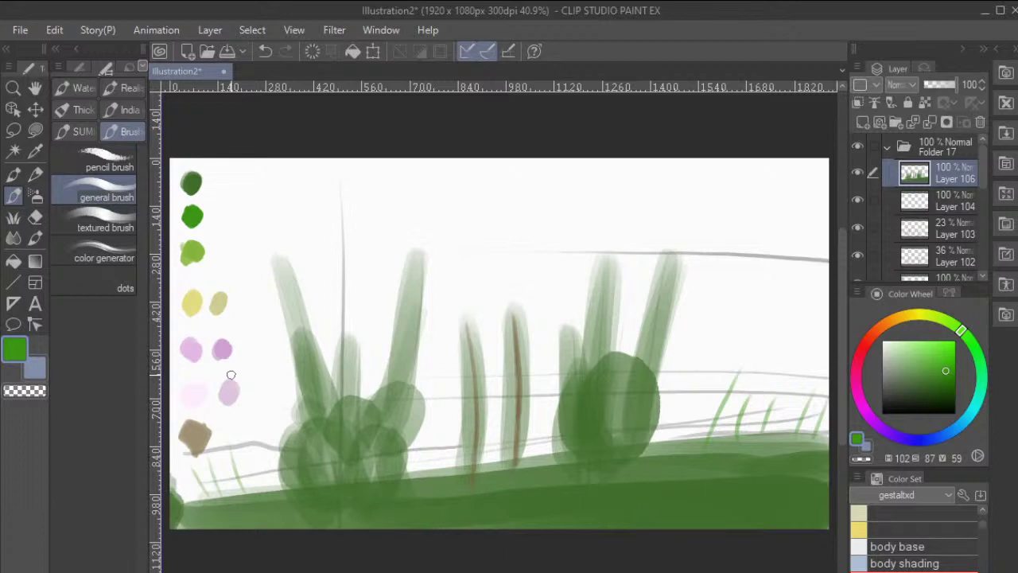
# Sample the yellow-green swatch and paint a thin centre line along each stem of the right and left bushes.
pyautogui.keyDown('alt'); pyautogui.click(191, 184); pyautogui.keyUp('alt')
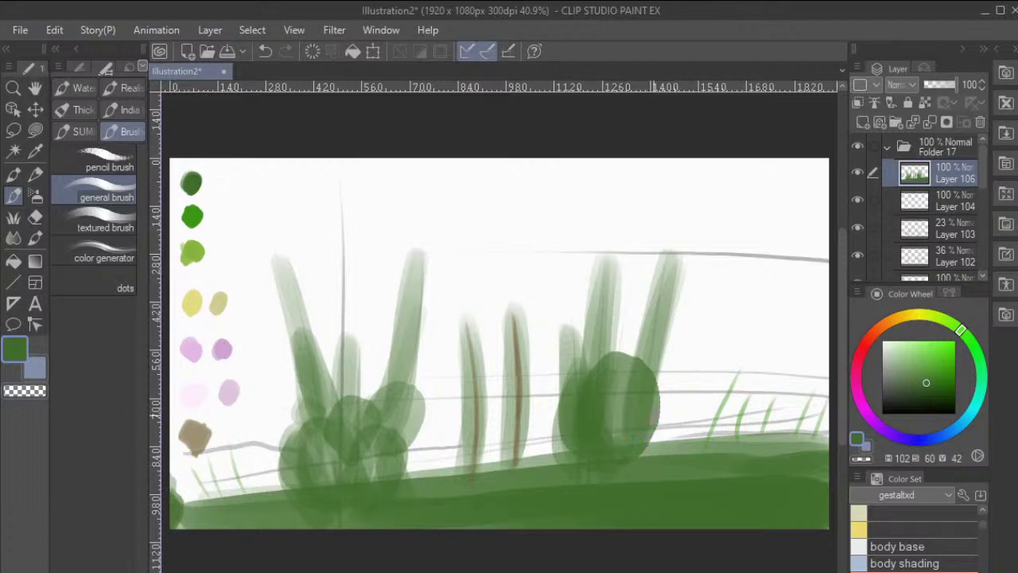
pyautogui.keyDown('alt'); pyautogui.click(200, 253); pyautogui.keyUp('alt')
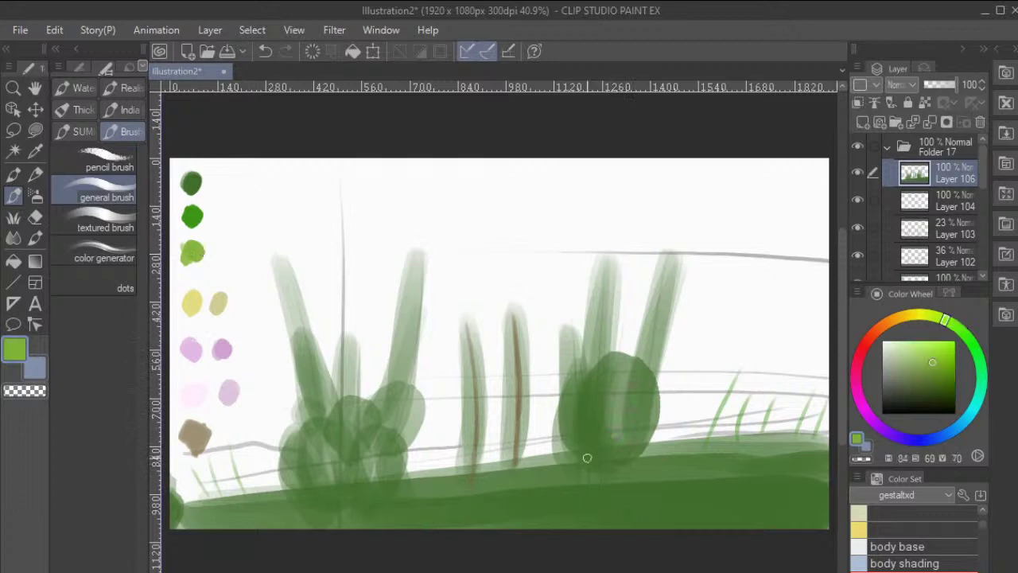
pyautogui.moveTo(580, 472); pyautogui.dragTo(569, 367)
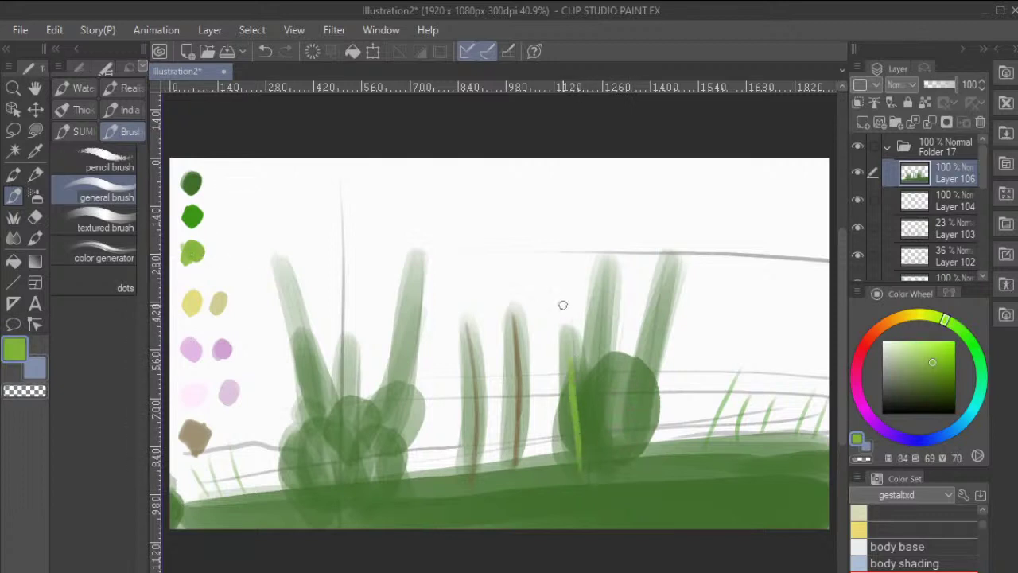
pyautogui.moveTo(595, 468); pyautogui.dragTo(598, 360)
pyautogui.moveTo(623, 456); pyautogui.dragTo(658, 311)
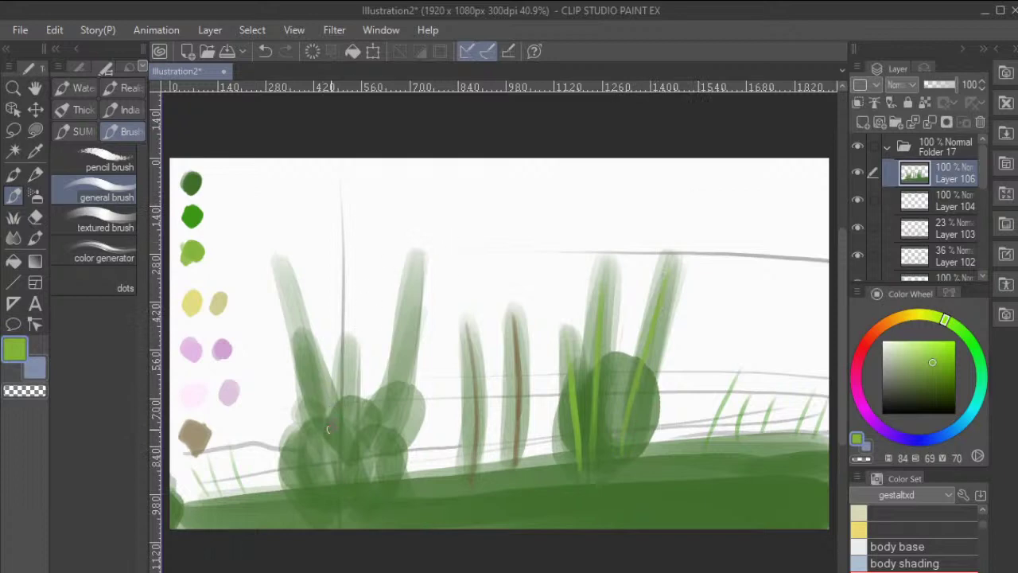
pyautogui.moveTo(322, 410); pyautogui.dragTo(280, 276)
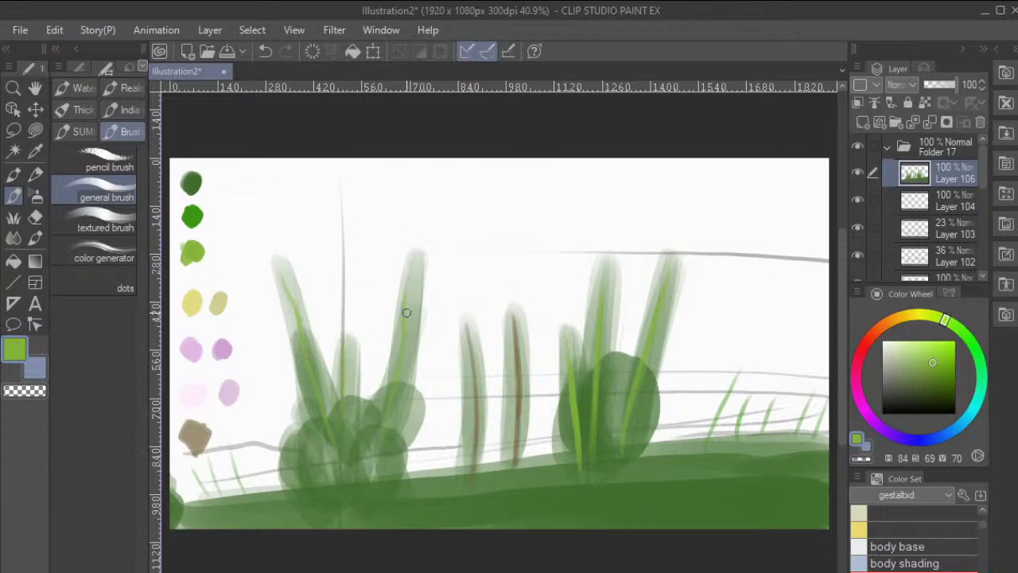
pyautogui.moveTo(407, 314); pyautogui.dragTo(416, 258)
# Sample the dark green swatch, add a new layer, and dab a small rounded clump at the right bush's lower right.
pyautogui.keyDown('alt'); pyautogui.click(188, 184); pyautogui.keyUp('alt')
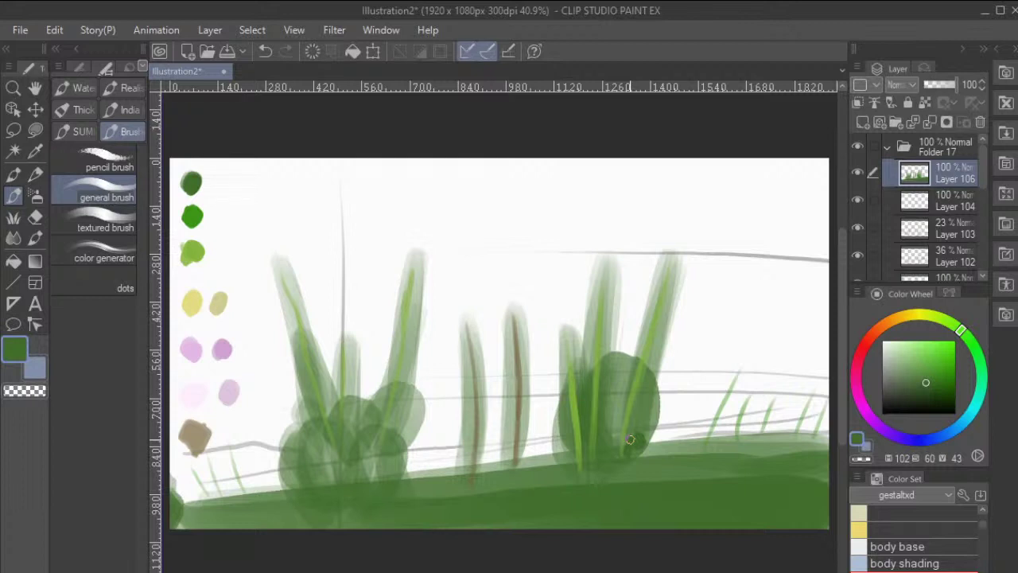
pyautogui.moveTo(630, 439)
pyautogui.mouseDown()
pyautogui.moveTo(641, 466)
pyautogui.moveTo(642, 444)
pyautogui.moveTo(654, 465)
pyautogui.moveTo(639, 434)
pyautogui.moveTo(658, 440)
pyautogui.moveTo(649, 459)
pyautogui.moveTo(639, 441)
pyautogui.moveTo(634, 457)
pyautogui.moveTo(633, 441)
pyautogui.moveTo(627, 456)
pyautogui.moveTo(642, 469)
pyautogui.moveTo(650, 443)
pyautogui.moveTo(640, 437)
pyautogui.moveTo(653, 462)
pyautogui.mouseUp()
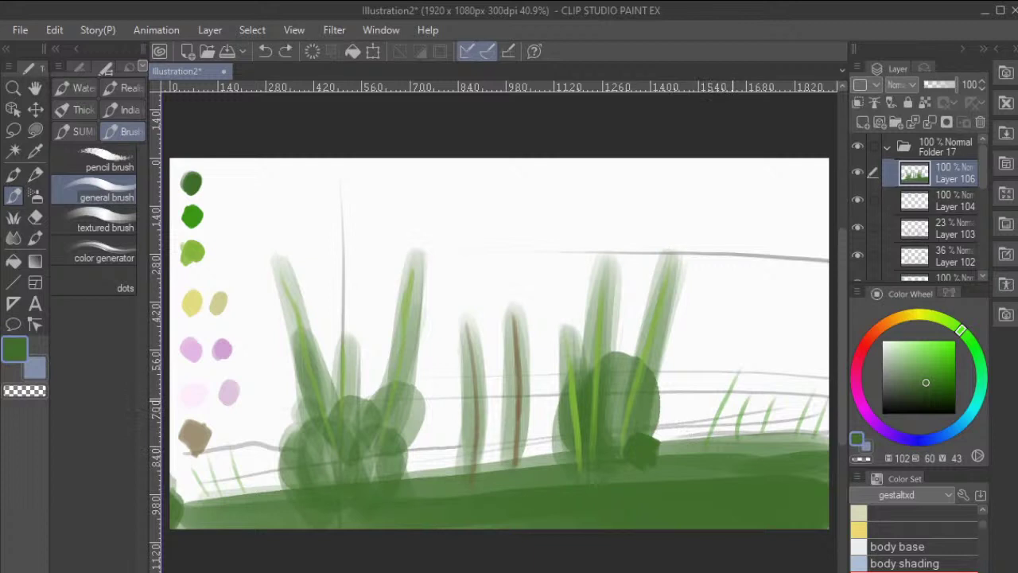
pyautogui.moveTo(651, 453)
pyautogui.mouseDown()
pyautogui.moveTo(648, 437)
pyautogui.moveTo(641, 464)
pyautogui.moveTo(640, 437)
pyautogui.mouseUp()
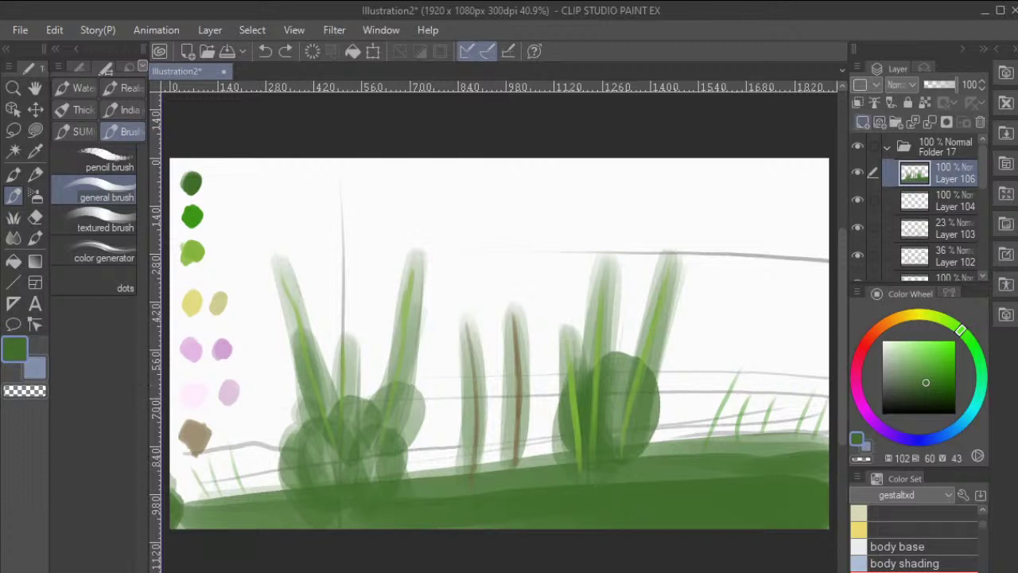
pyautogui.click(863, 121)
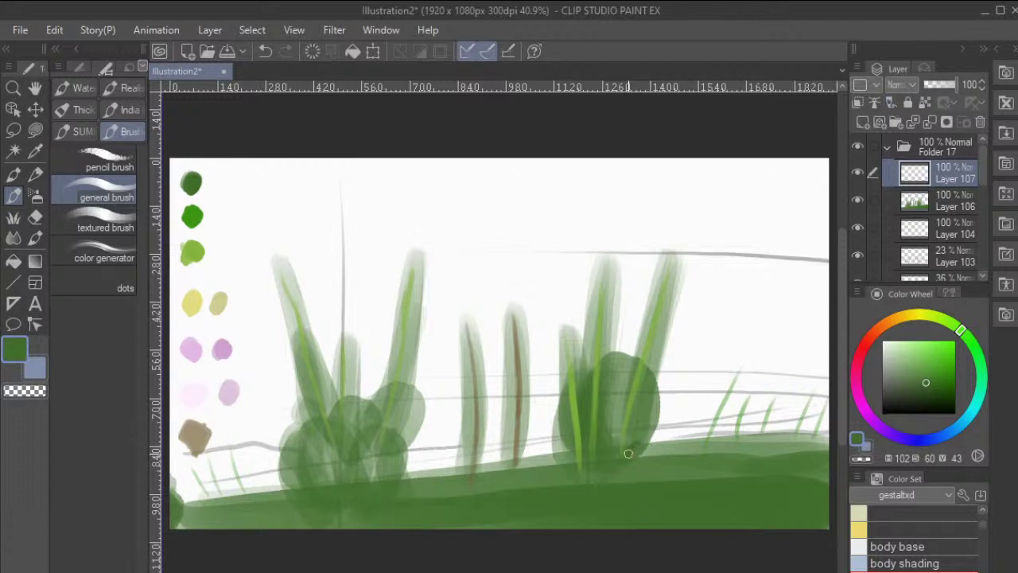
pyautogui.moveTo(650, 461)
pyautogui.mouseDown()
pyautogui.moveTo(669, 439)
pyautogui.moveTo(648, 439)
pyautogui.mouseUp()
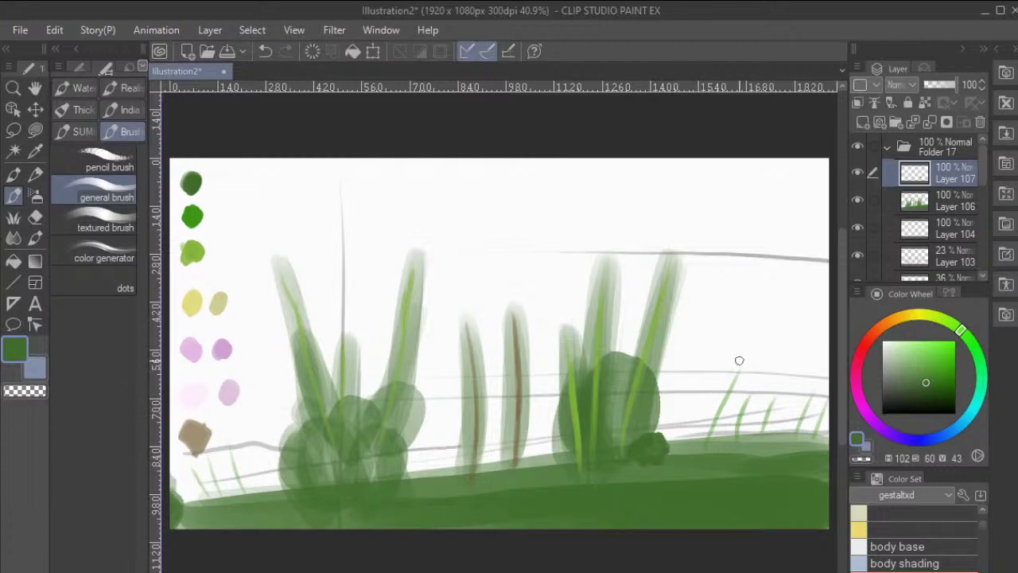
# Sample a near-white green from the canvas and dab a small highlight on the dark clump.
pyautogui.scroll(3, 739, 360)
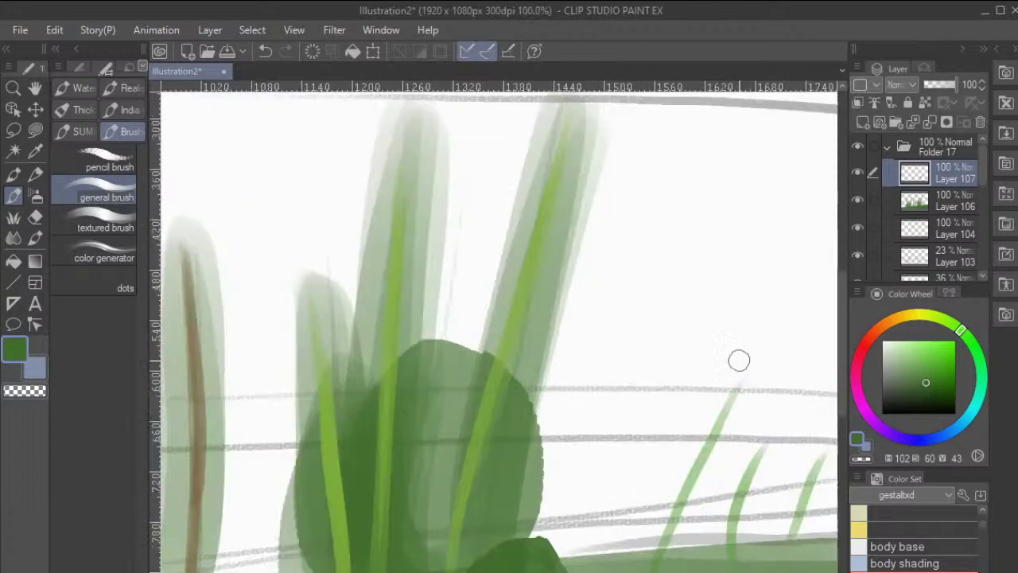
pyautogui.moveTo(659, 502); pyautogui.dragTo(688, 342)
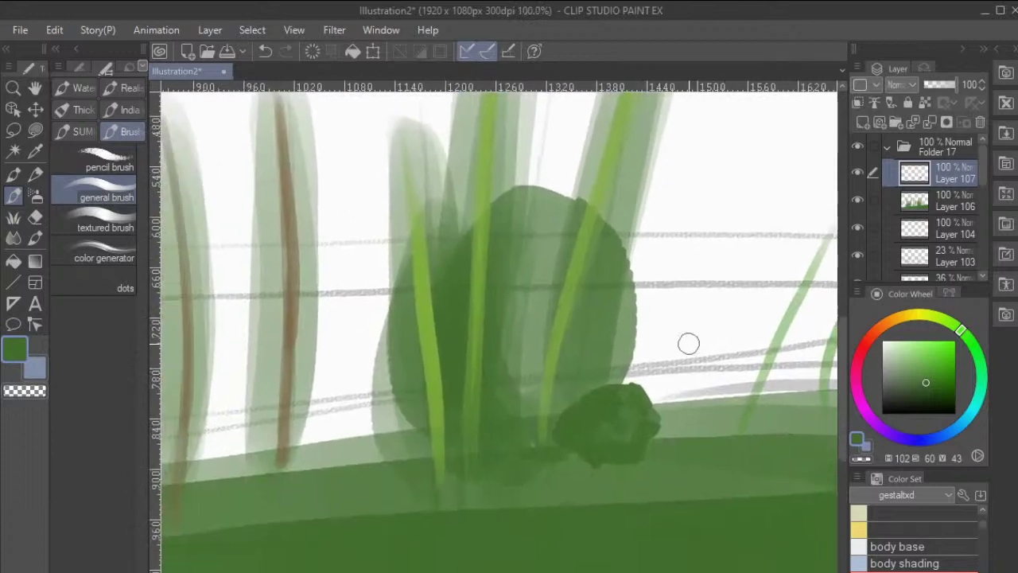
pyautogui.moveTo(603, 407); pyautogui.dragTo(604, 412)
pyautogui.keyDown('alt'); pyautogui.click(645, 375); pyautogui.keyUp('alt')
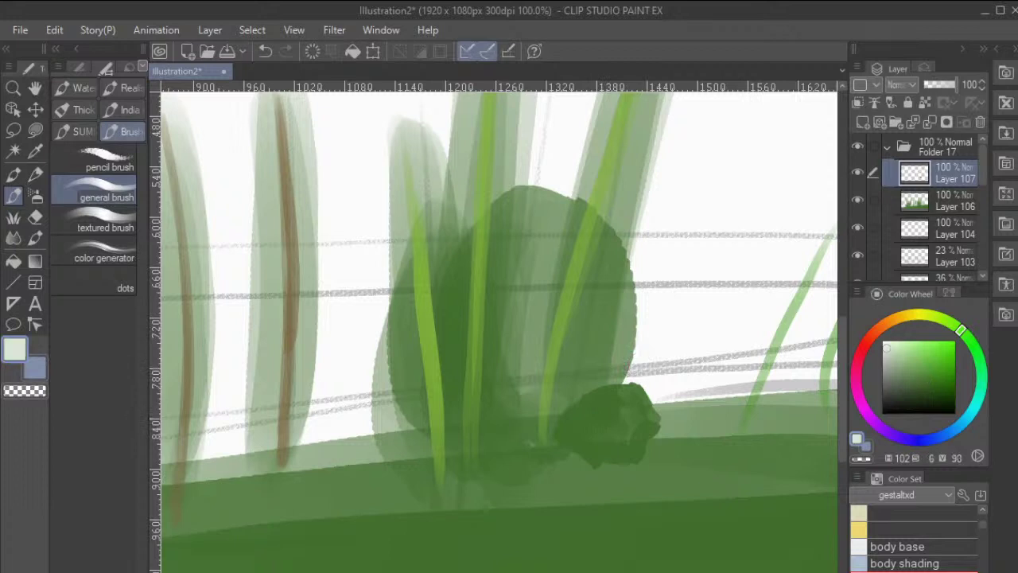
pyautogui.click(603, 409)
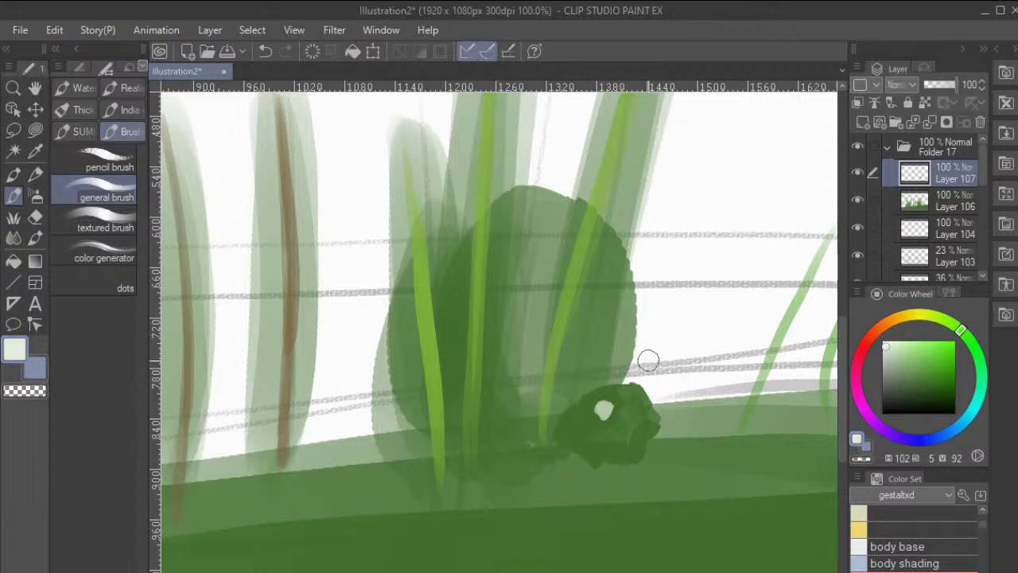
# Recolor the small clump's highlight with the yellow-green swatch and surround it with bright green.
pyautogui.scroll(2, 648, 360)
pyautogui.scroll(-1, 648, 360)
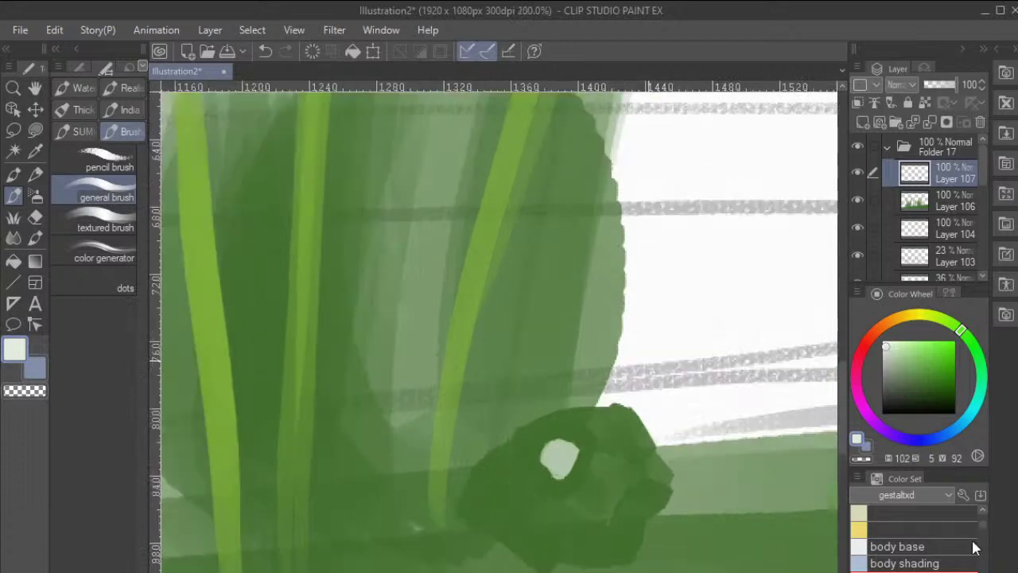
pyautogui.scroll(-2, 648, 360)
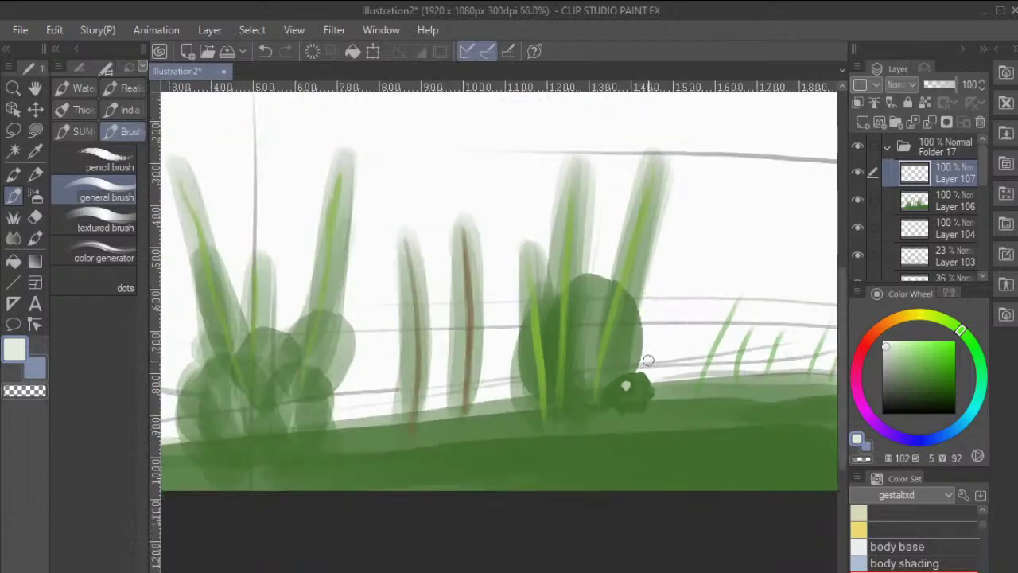
pyautogui.scroll(-1, 648, 360)
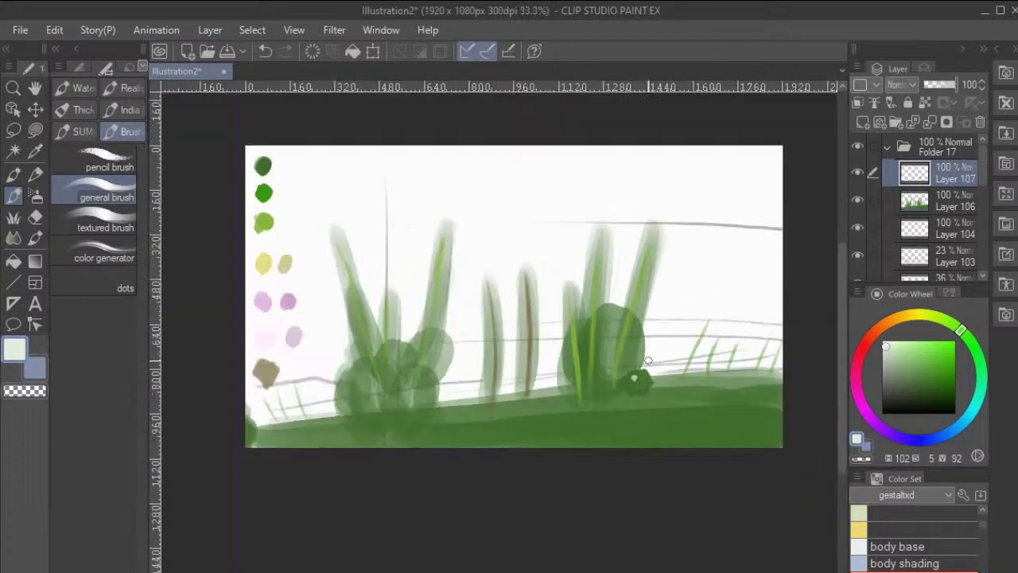
pyautogui.keyDown('alt'); pyautogui.click(267, 223); pyautogui.keyUp('alt')
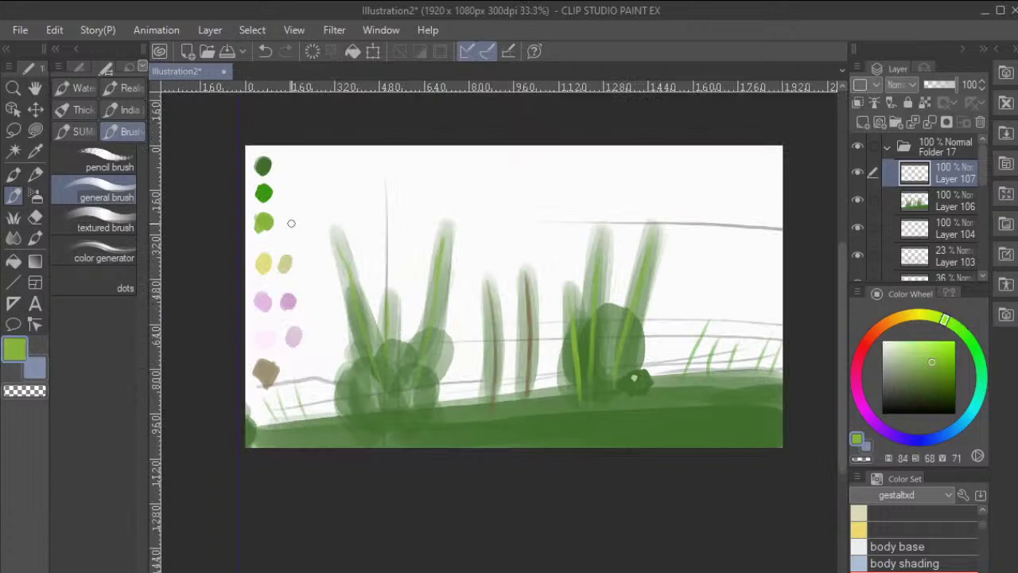
pyautogui.click(633, 380)
pyautogui.keyDown('alt'); pyautogui.click(262, 195); pyautogui.keyUp('alt')
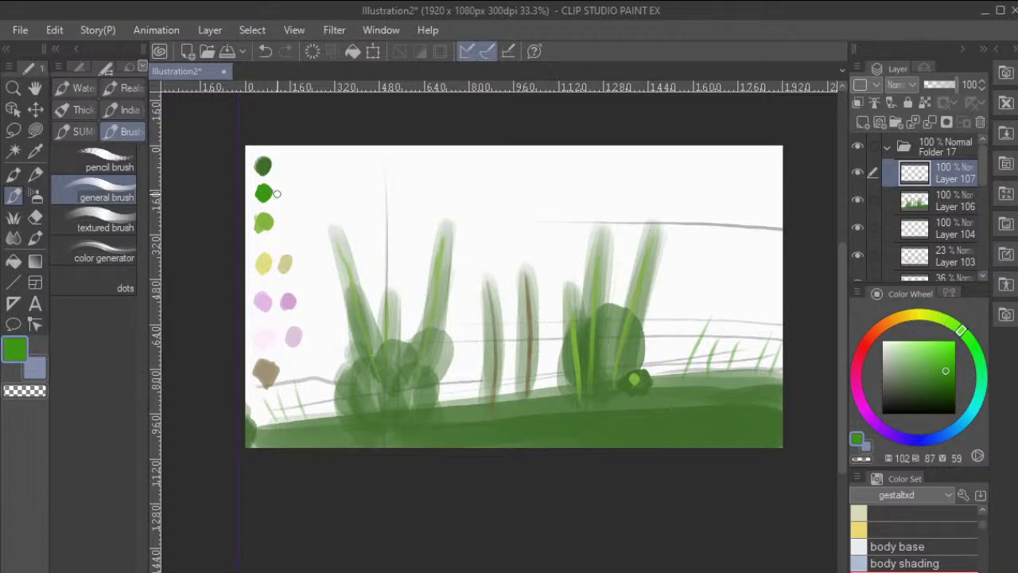
pyautogui.scroll(-1, 277, 193)
pyautogui.scroll(3, 277, 194)
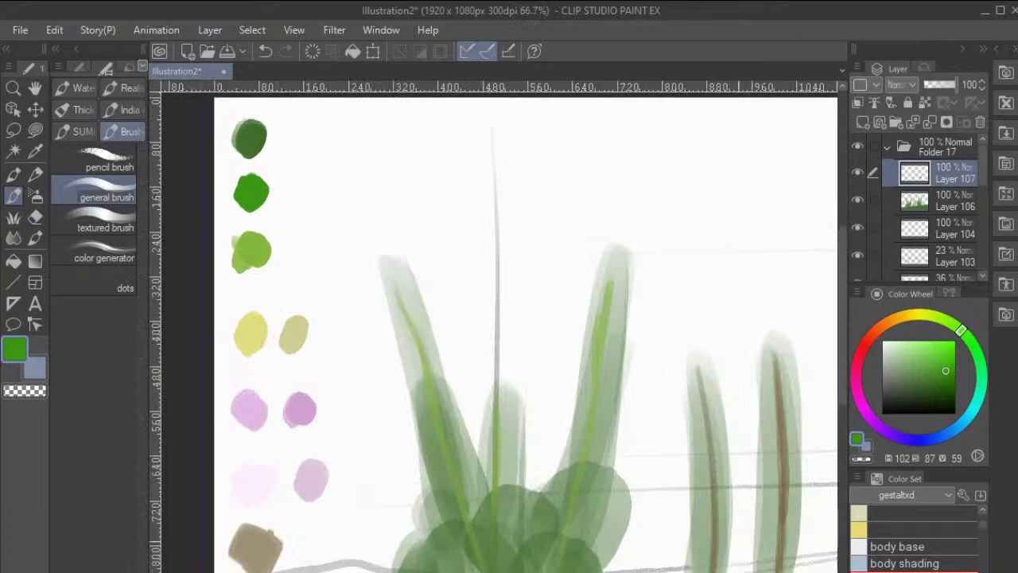
pyautogui.moveTo(751, 469); pyautogui.dragTo(351, 368)
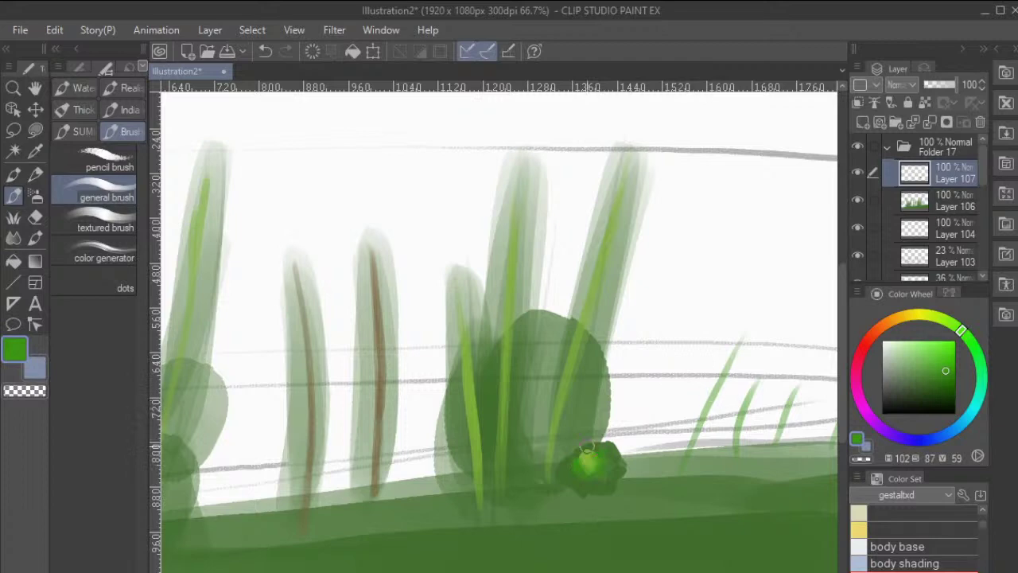
# Sample the dark green swatch again and reshape the small clump's outline with uneven leafy dabs around its bright centre.
pyautogui.moveTo(159, 159); pyautogui.dragTo(580, 373)
pyautogui.keyDown('alt'); pyautogui.click(297, 267); pyautogui.keyUp('alt')
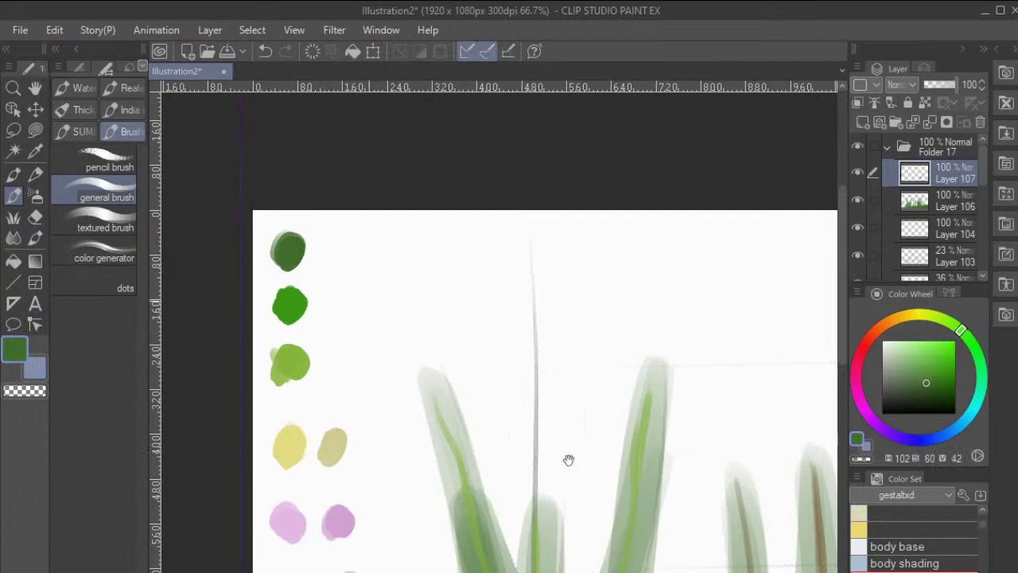
pyautogui.moveTo(568, 461); pyautogui.dragTo(446, 351)
pyautogui.moveTo(745, 488); pyautogui.dragTo(410, 328)
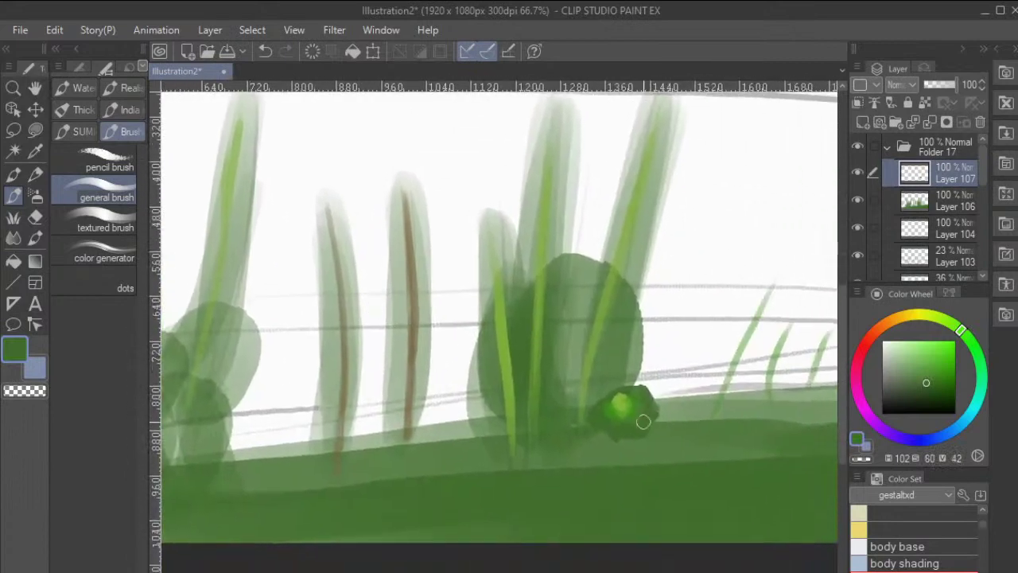
pyautogui.moveTo(642, 416); pyautogui.dragTo(628, 418)
pyautogui.moveTo(651, 410); pyautogui.dragTo(646, 390)
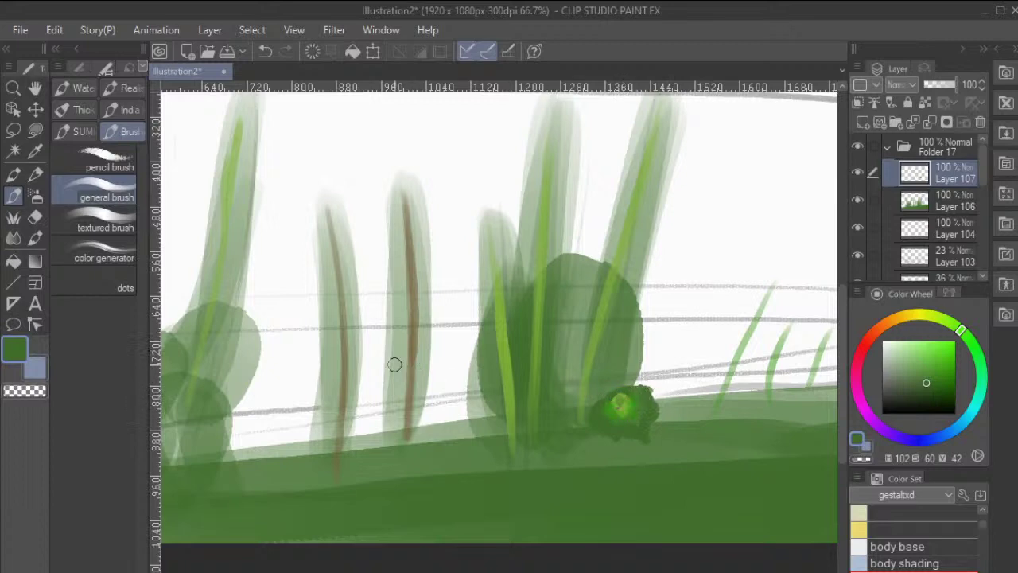
# Carve small notches around the small clump's outer edge with the Hard eraser.
pyautogui.press('e')
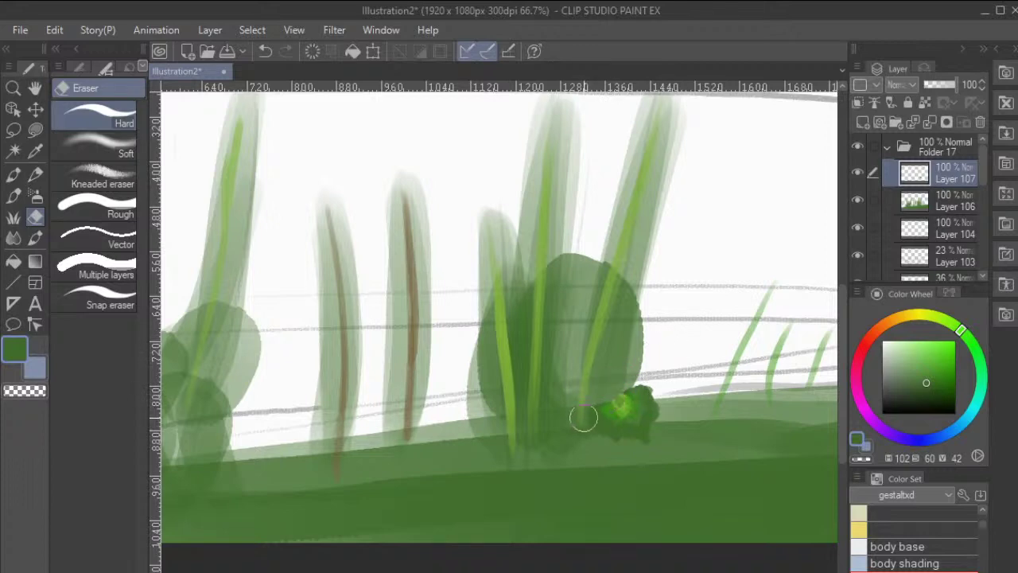
pyautogui.scroll(-2, 799, 368)
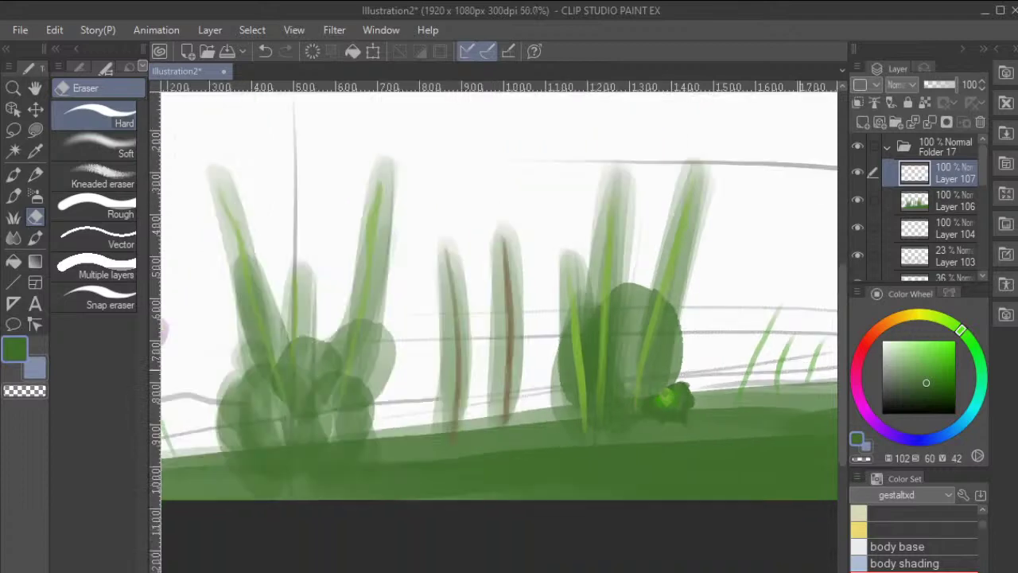
pyautogui.scroll(5, 799, 368)
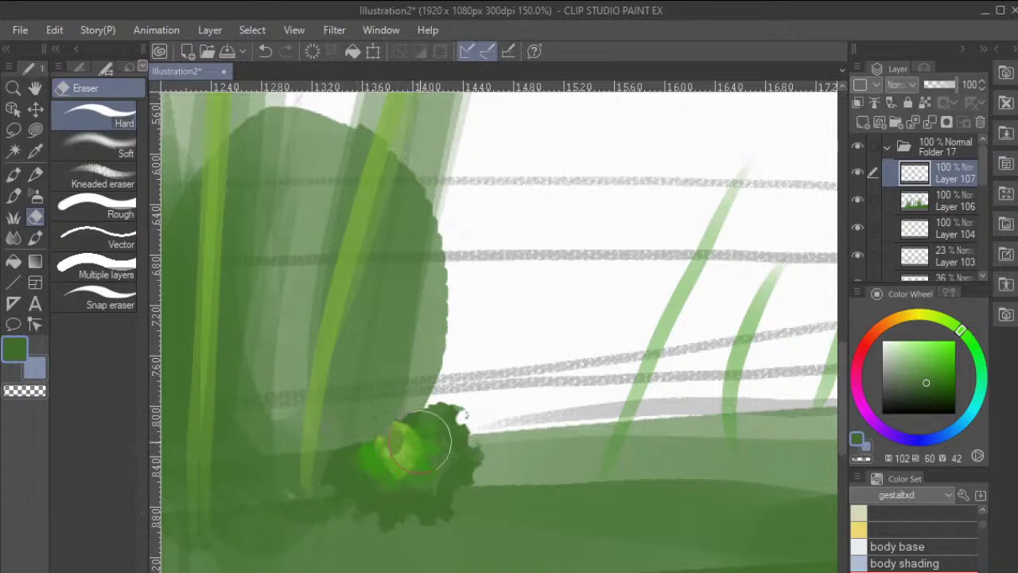
pyautogui.moveTo(334, 465); pyautogui.dragTo(331, 471)
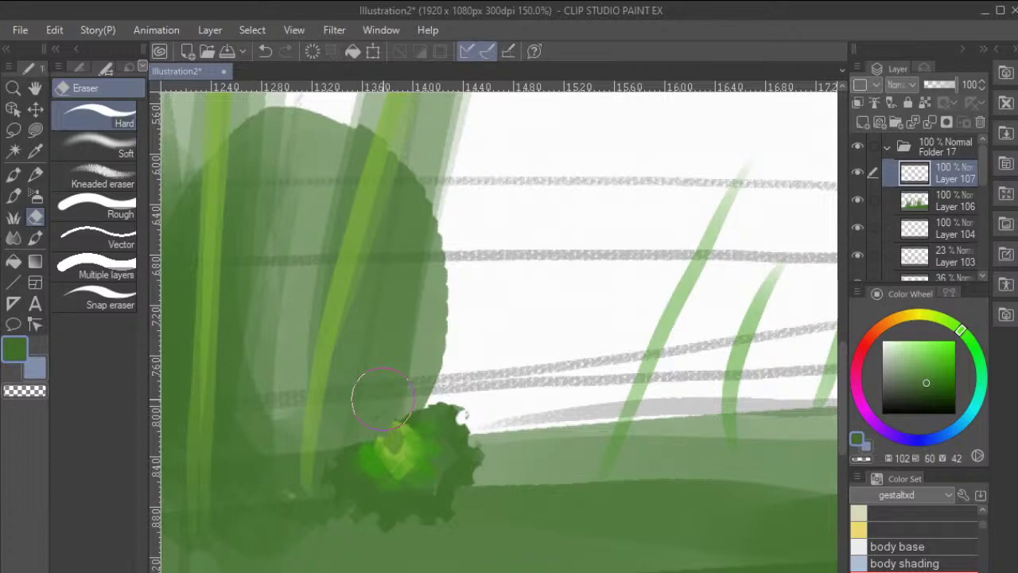
# Select the small leafy clump with the Lasso and duplicate it onto its own layer.
pyautogui.scroll(-5, 381, 400)
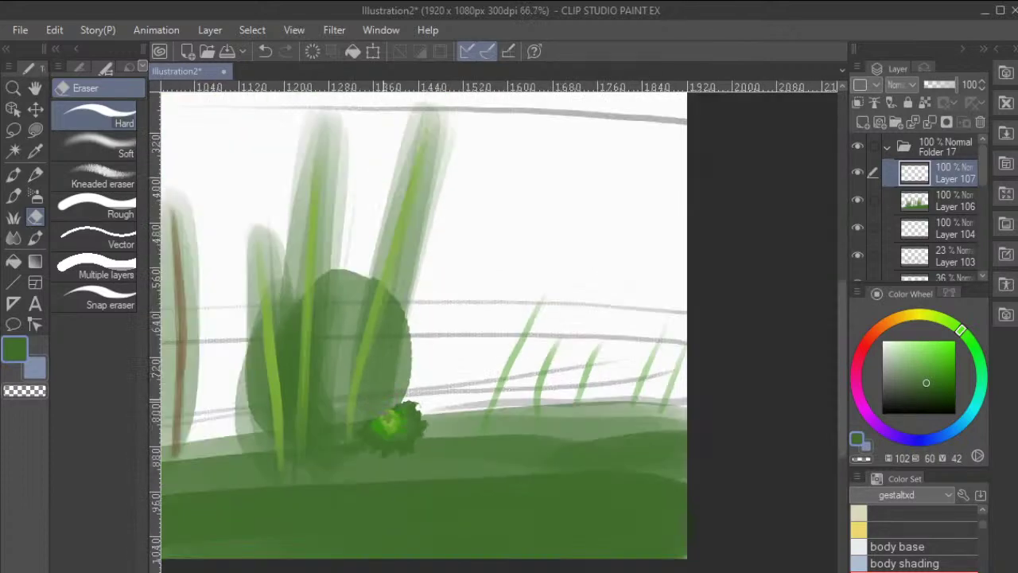
pyautogui.hscroll(-2, 382, 400)
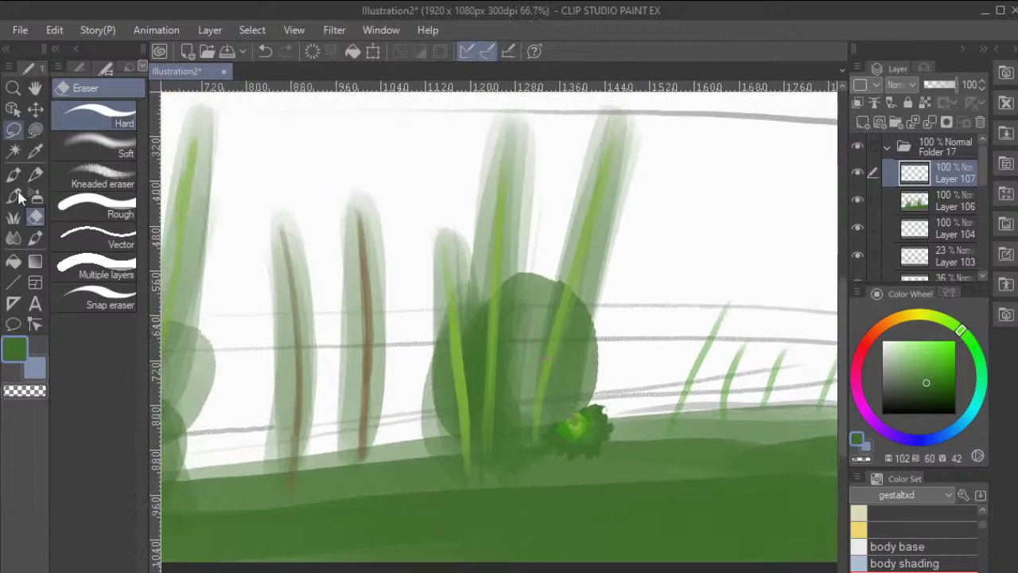
pyautogui.moveTo(548, 402)
pyautogui.mouseDown()
pyautogui.moveTo(636, 450)
pyautogui.moveTo(598, 391)
pyautogui.mouseUp()
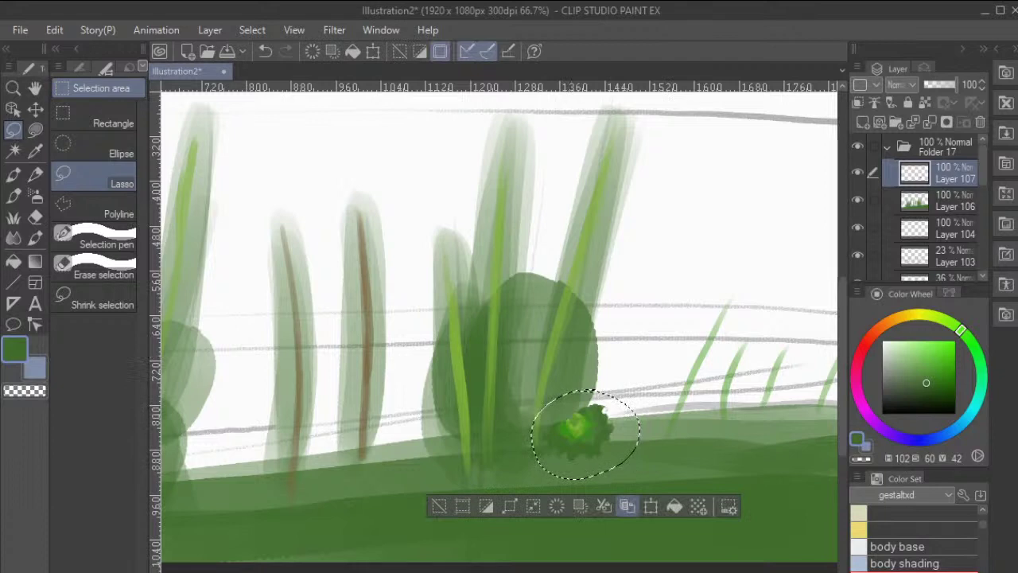
pyautogui.click(626, 506)
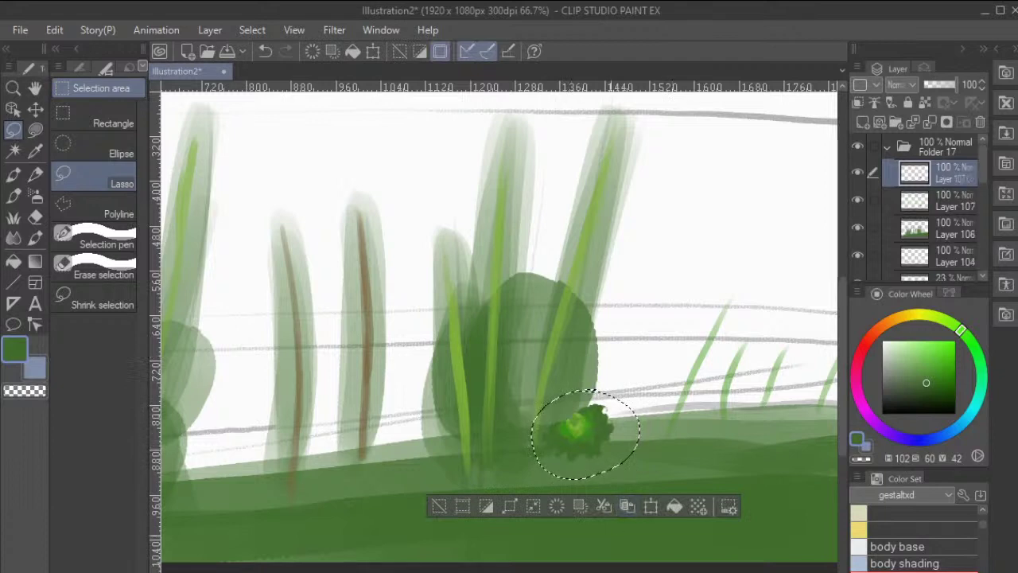
# Transform the copied clump: move it to the blank area above the original and scale it down.
pyautogui.click(651, 505)
pyautogui.moveTo(617, 416); pyautogui.dragTo(688, 206)
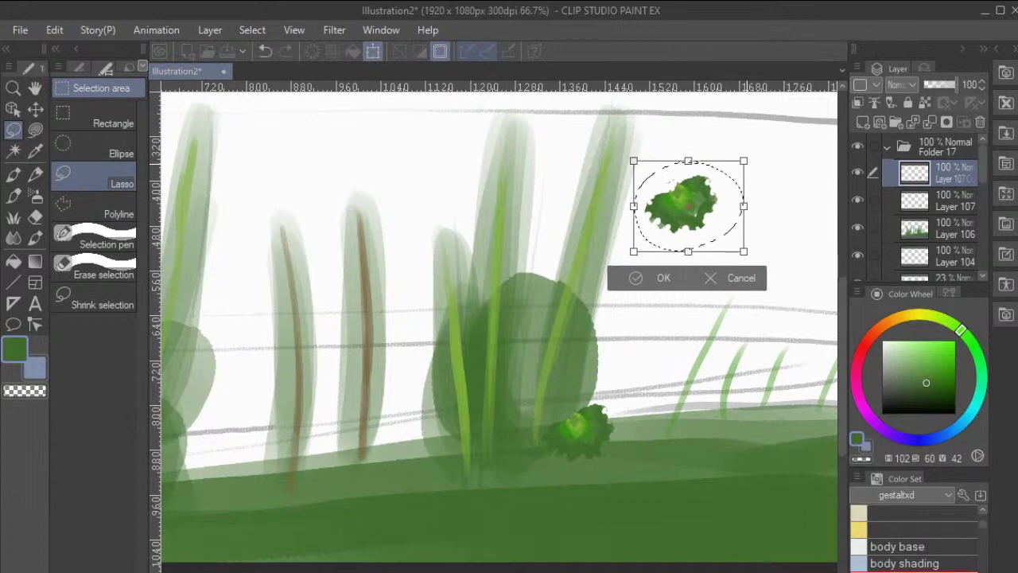
pyautogui.moveTo(743, 161); pyautogui.dragTo(717, 181)
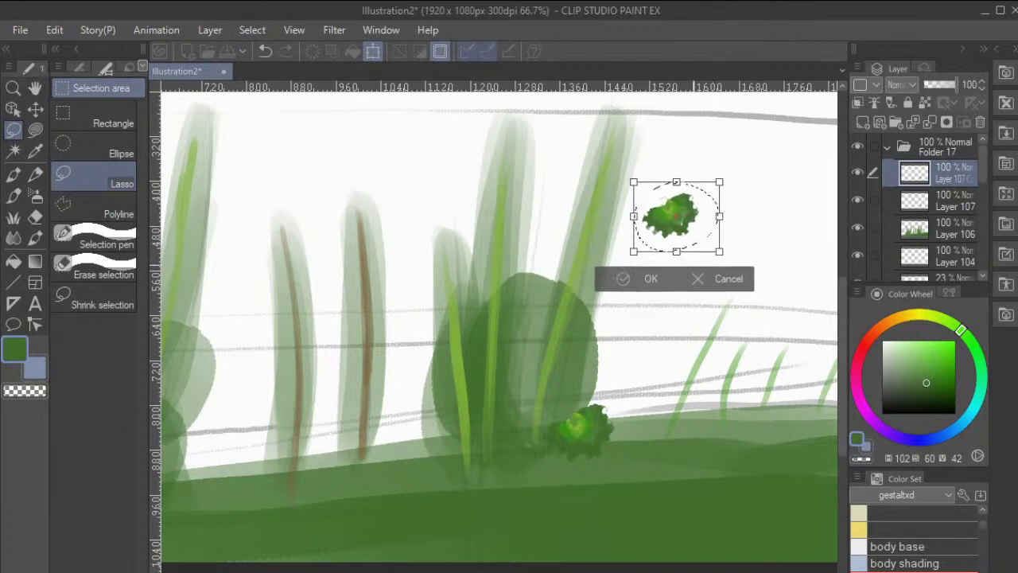
pyautogui.press('Return')
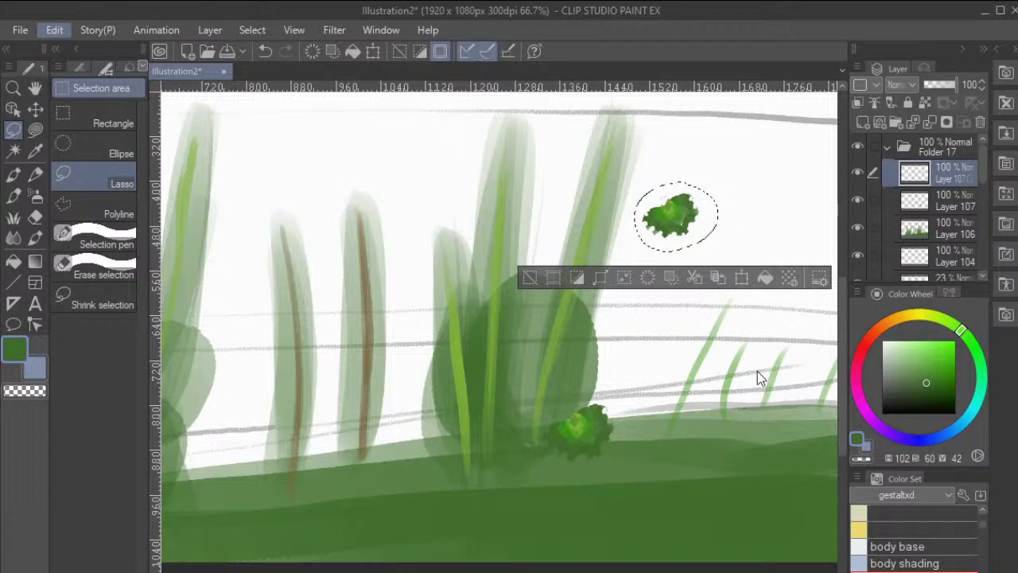
# Compress the copied clump's width and rotate it into a flatter shape.
pyautogui.hotkey('ctrl', 't')
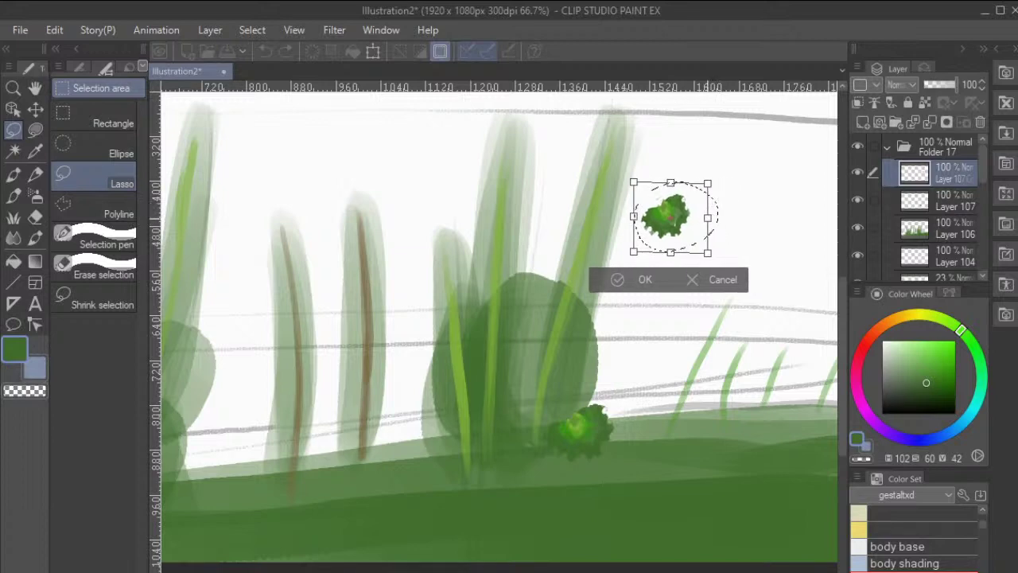
pyautogui.moveTo(722, 216); pyautogui.dragTo(711, 217)
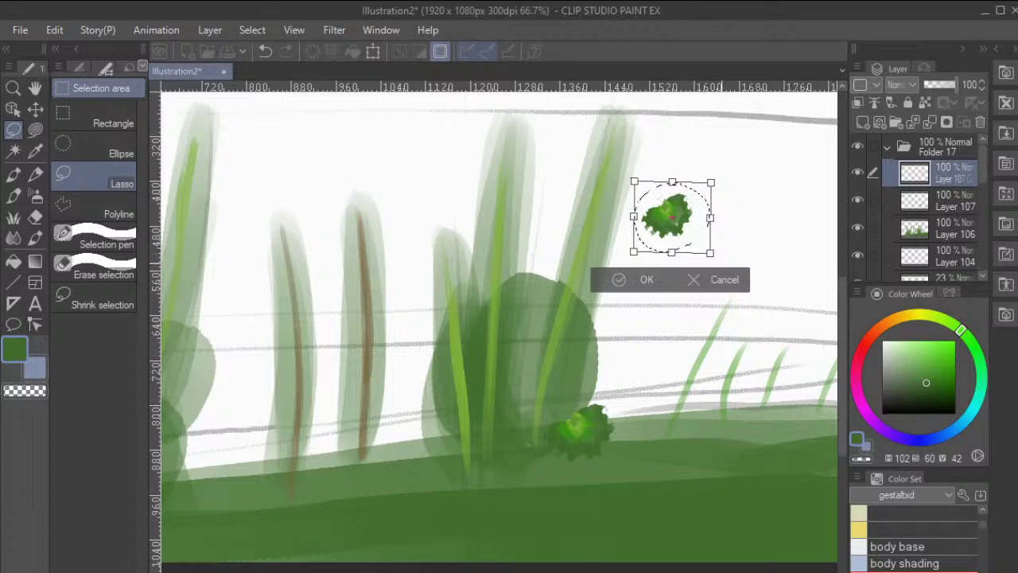
pyautogui.moveTo(725, 218); pyautogui.dragTo(734, 183)
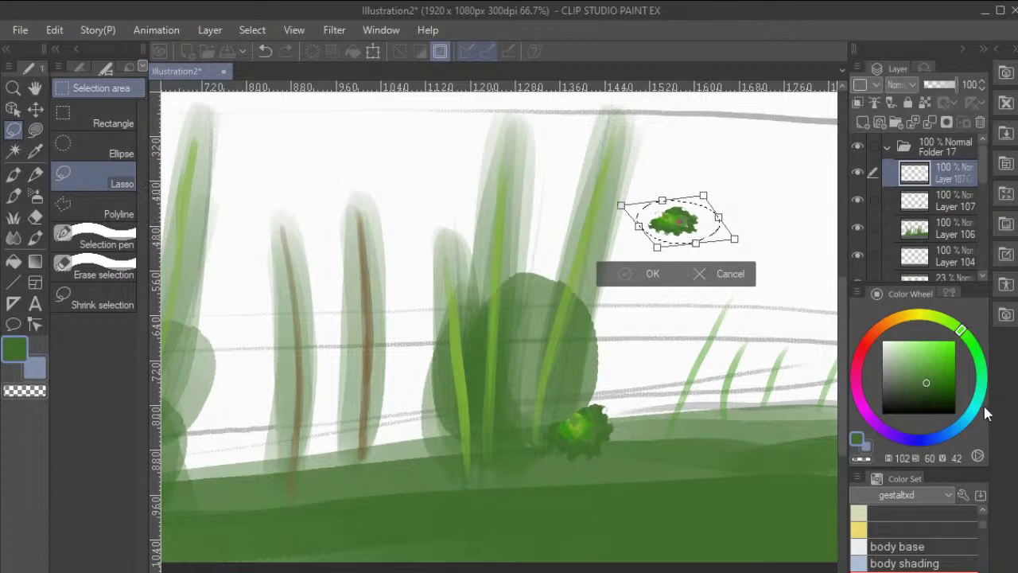
pyautogui.press('Return')
# Place the flattened copy against the original clump's lower-left side, deselect it and merge its layer into Layer 107.
pyautogui.hotkey('ctrl', 't')
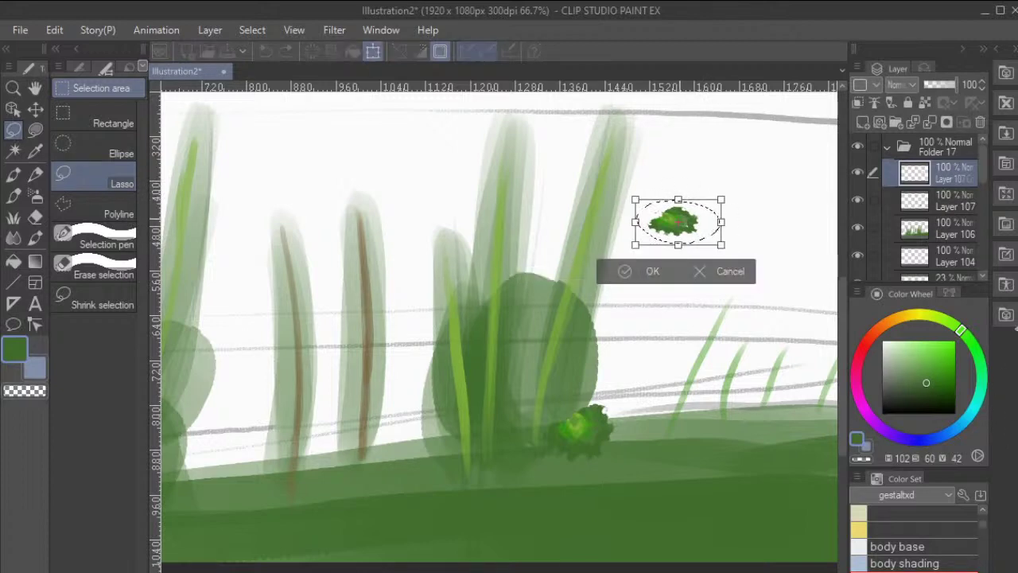
pyautogui.moveTo(677, 221); pyautogui.dragTo(542, 455)
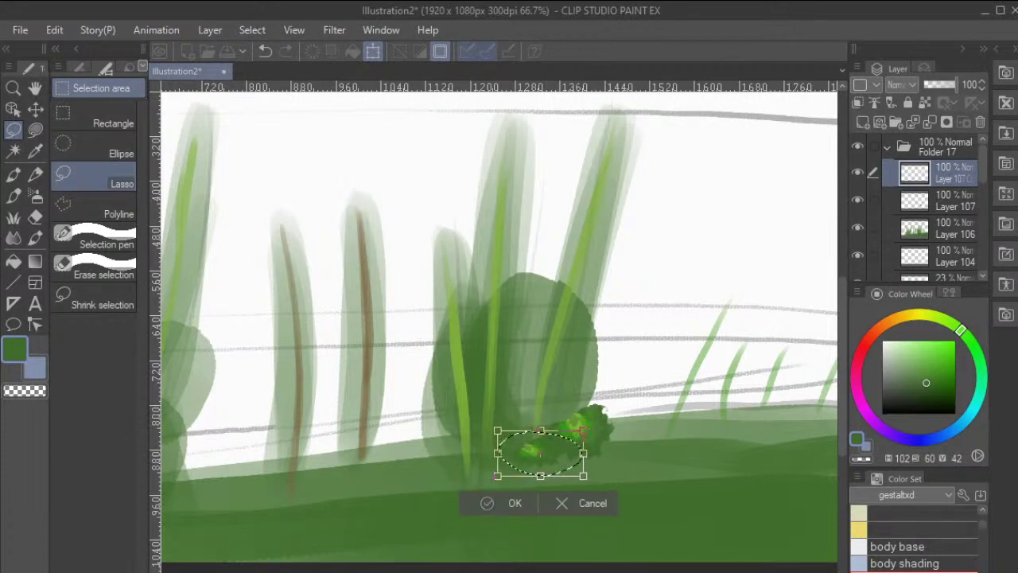
pyautogui.press('Return')
pyautogui.hotkey('ctrl', 'd')
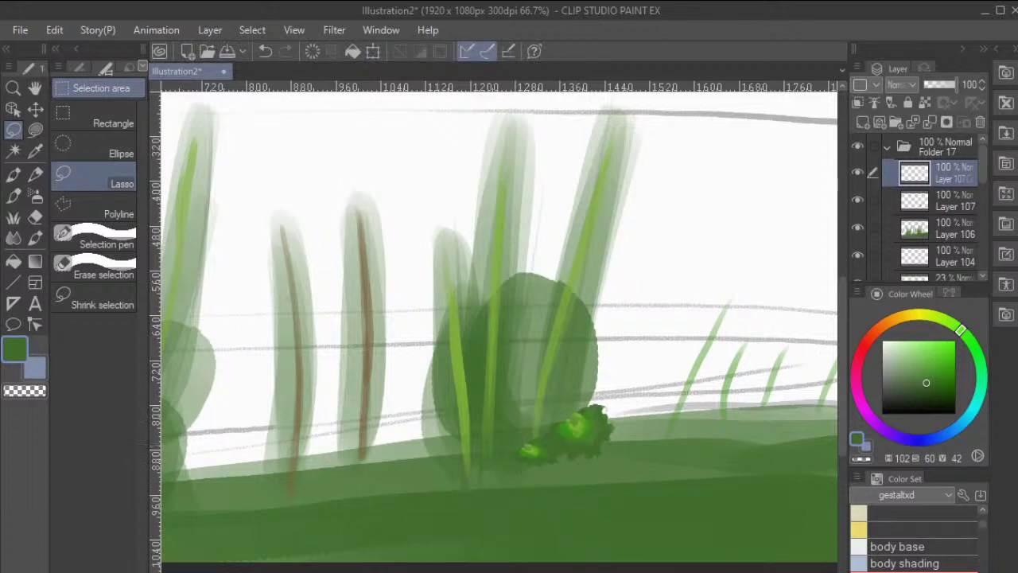
pyautogui.hotkey('ctrl', 'e')
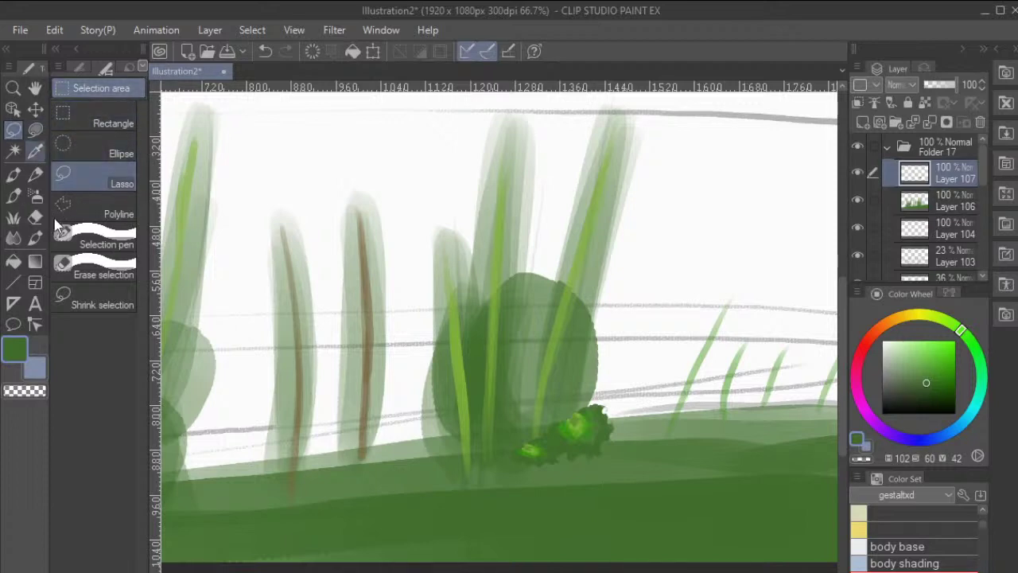
# Lasso both clumps, duplicate them onto a new layer and place a narrower copy at the bush's lower-left base.
pyautogui.moveTo(586, 391)
pyautogui.mouseDown()
pyautogui.moveTo(509, 485)
pyautogui.moveTo(561, 413)
pyautogui.mouseUp()
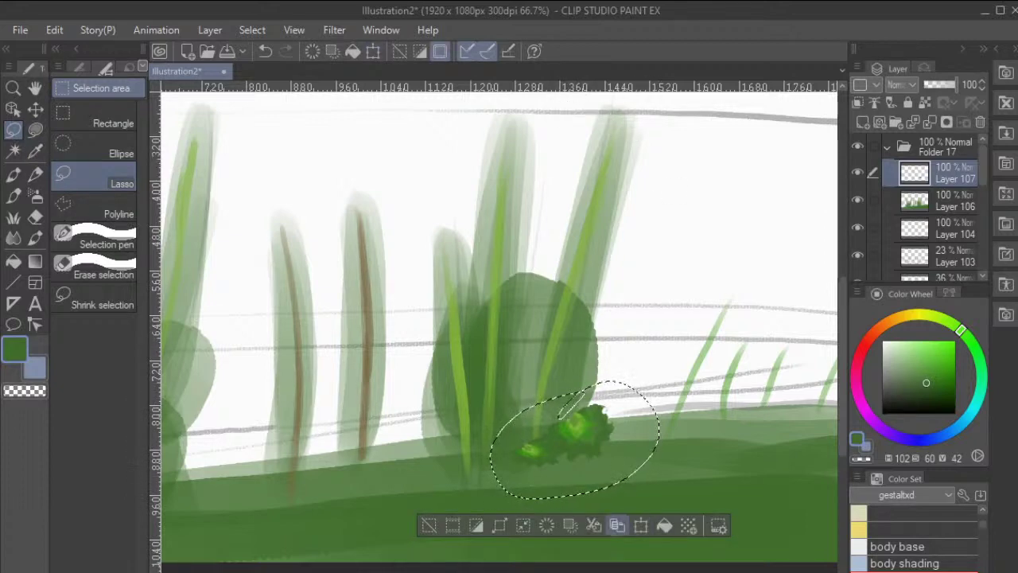
pyautogui.click(617, 524)
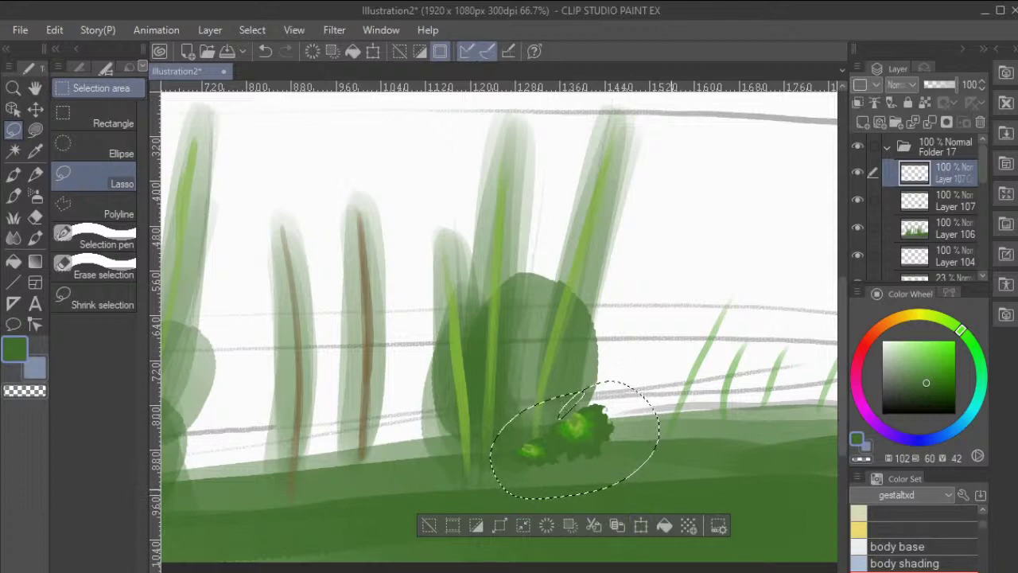
pyautogui.hotkey('ctrl', 't')
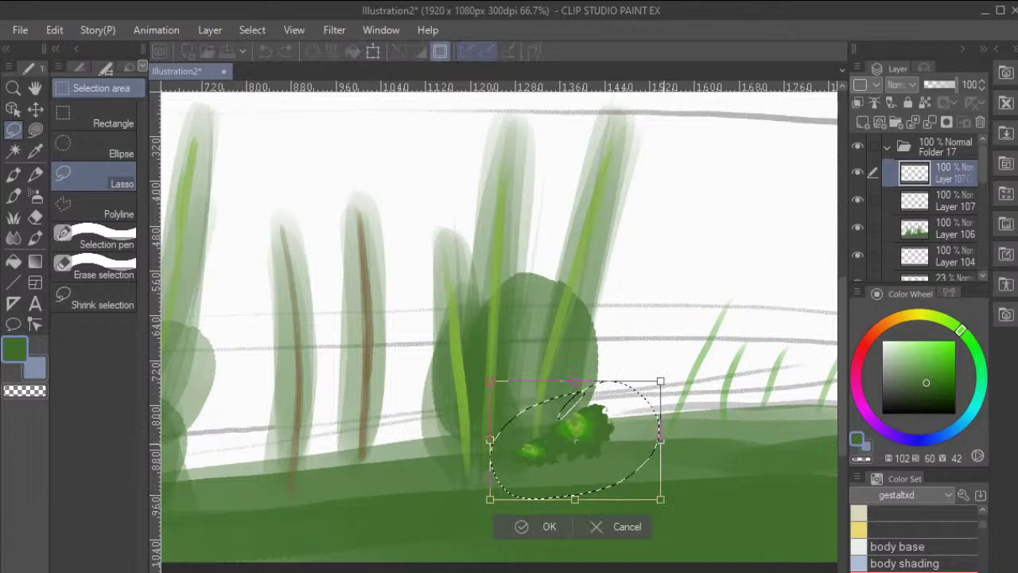
pyautogui.moveTo(660, 439); pyautogui.dragTo(631, 445)
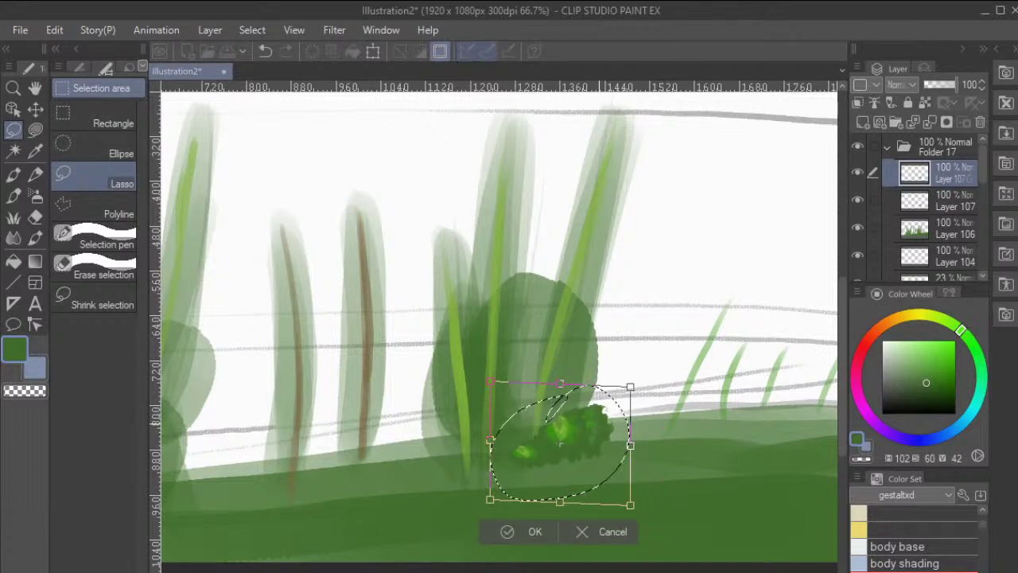
pyautogui.moveTo(556, 446); pyautogui.dragTo(479, 428)
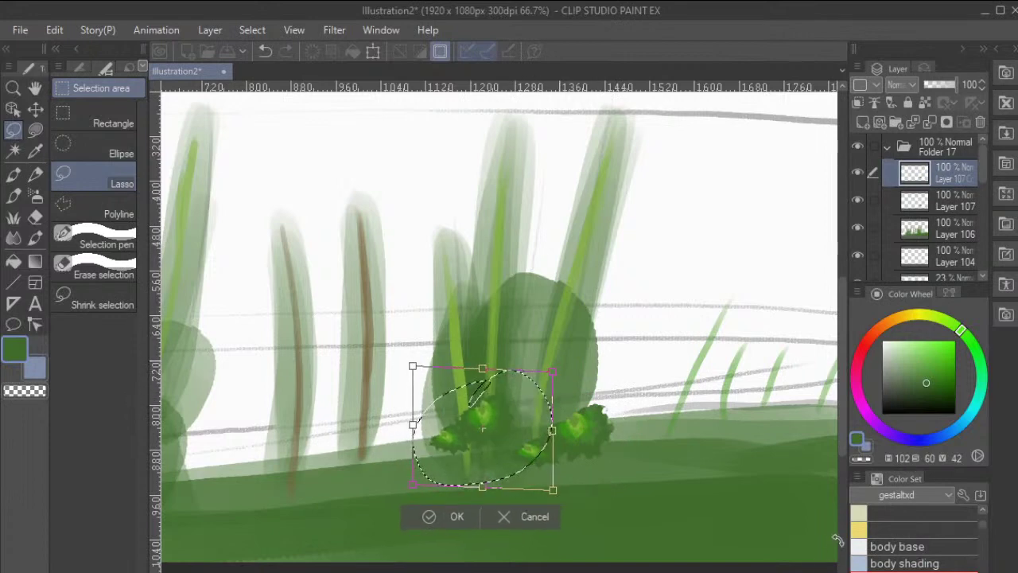
# Rotate the copied pair clockwise so its smaller clump sits on top, nudge it down slightly and deselect it.
pyautogui.moveTo(837, 539)
pyautogui.mouseDown()
pyautogui.moveTo(852, 429)
pyautogui.moveTo(848, 366)
pyautogui.moveTo(844, 504)
pyautogui.moveTo(846, 491)
pyautogui.mouseUp()
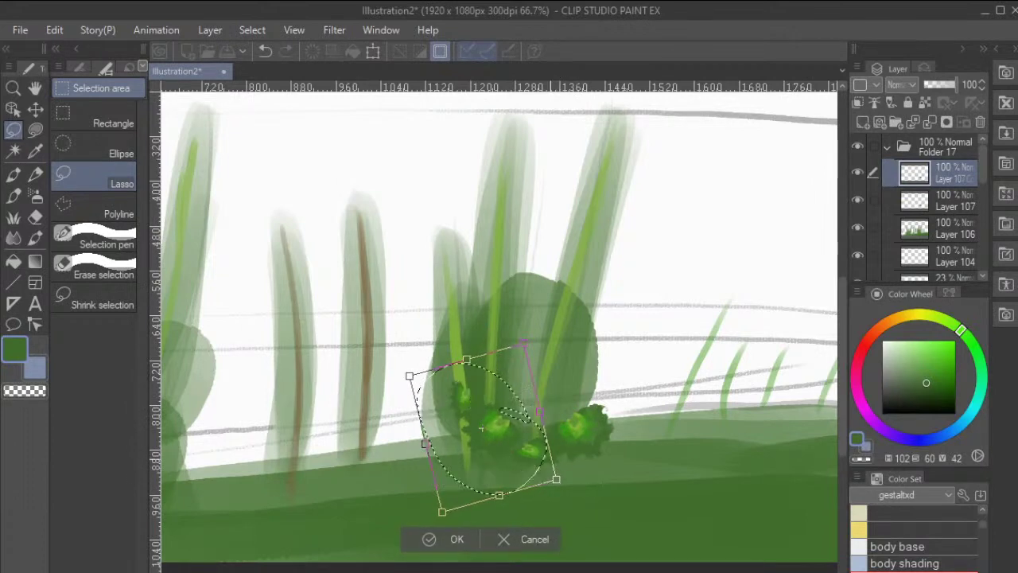
pyautogui.moveTo(481, 430); pyautogui.dragTo(481, 435)
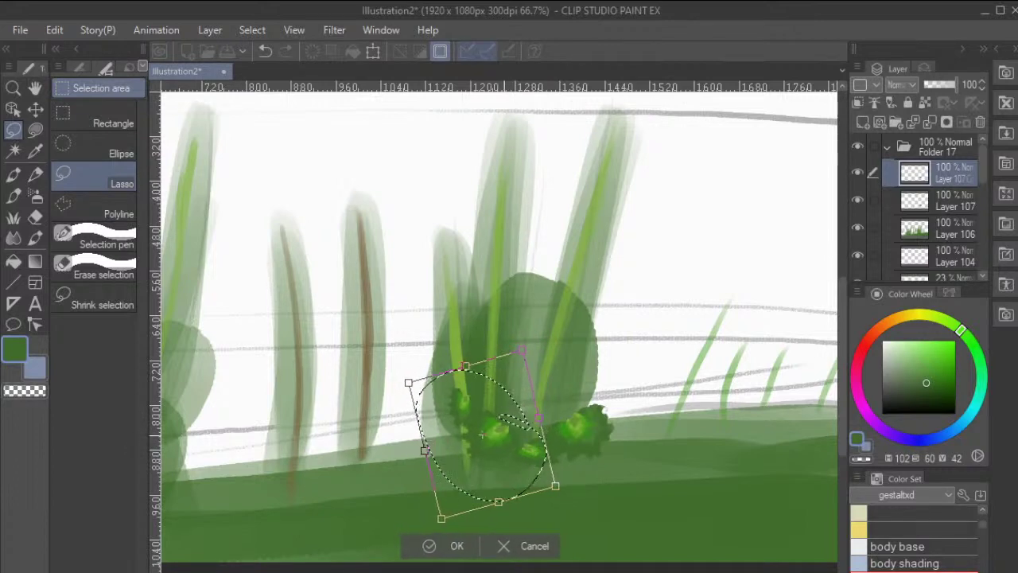
pyautogui.click(433, 545)
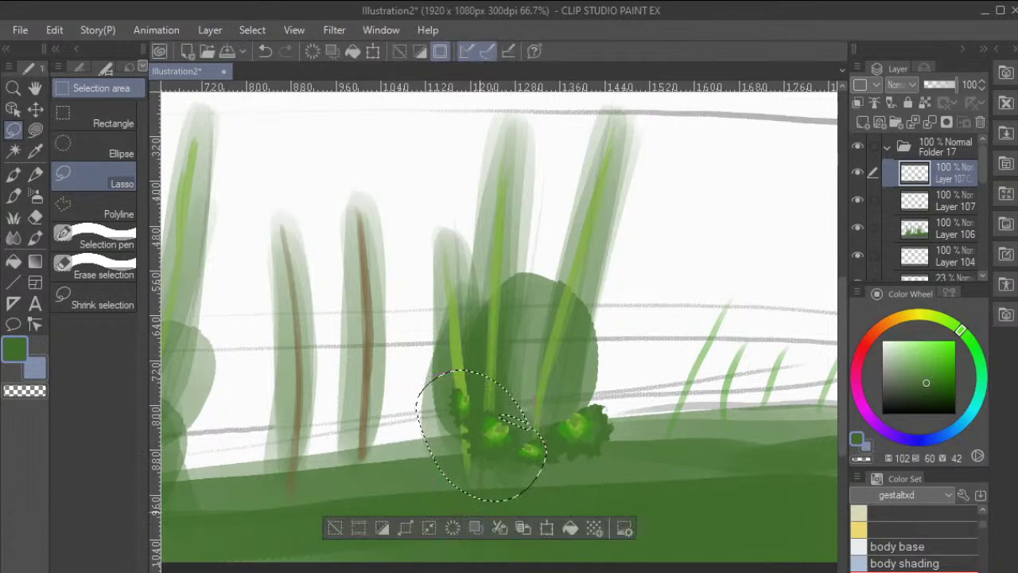
pyautogui.hotkey('ctrl', 'd')
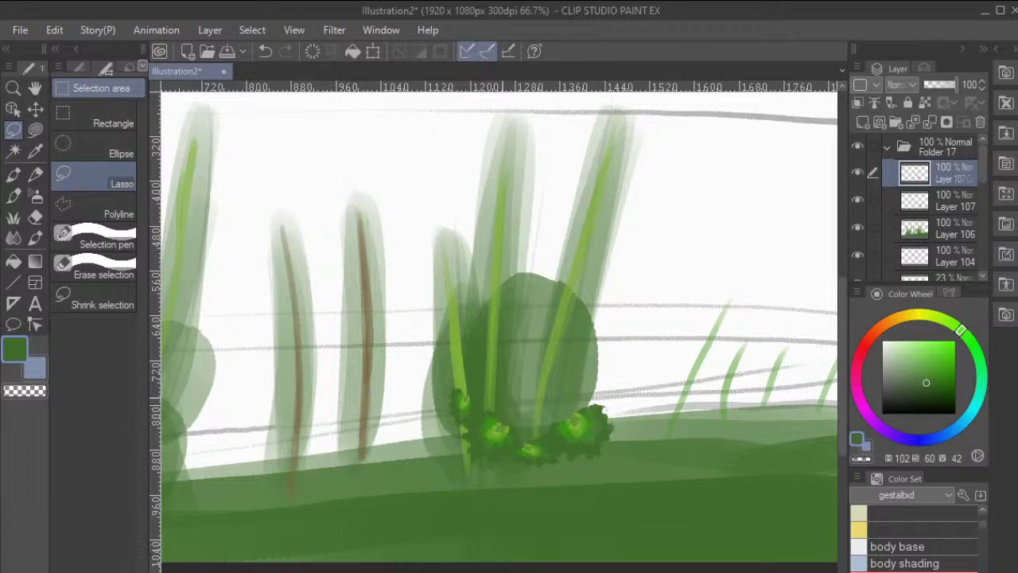
# Sample the clump's dark green and paint leaf clusters on the bush's lower middle, left edge and right side with the general brush.
pyautogui.press('b')
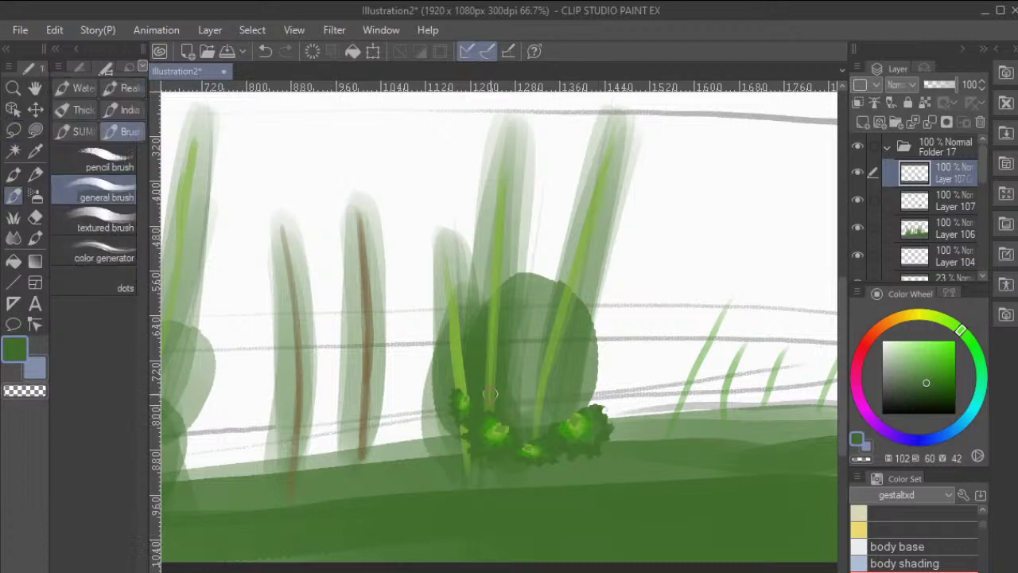
pyautogui.keyDown('alt'); pyautogui.click(598, 417); pyautogui.keyUp('alt')
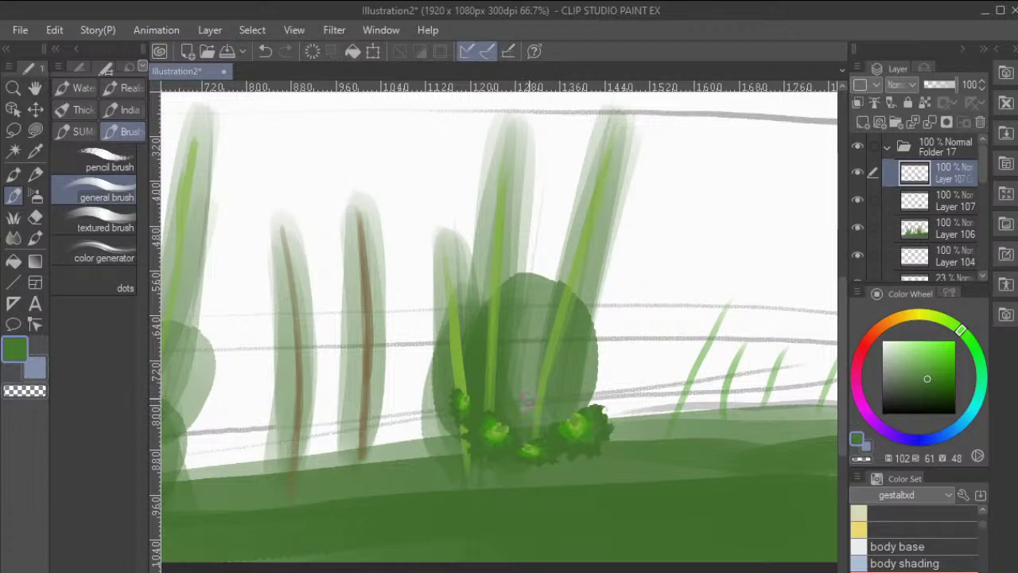
pyautogui.moveTo(527, 396)
pyautogui.mouseDown()
pyautogui.moveTo(520, 407)
pyautogui.moveTo(549, 418)
pyautogui.moveTo(552, 398)
pyautogui.moveTo(543, 394)
pyautogui.mouseUp()
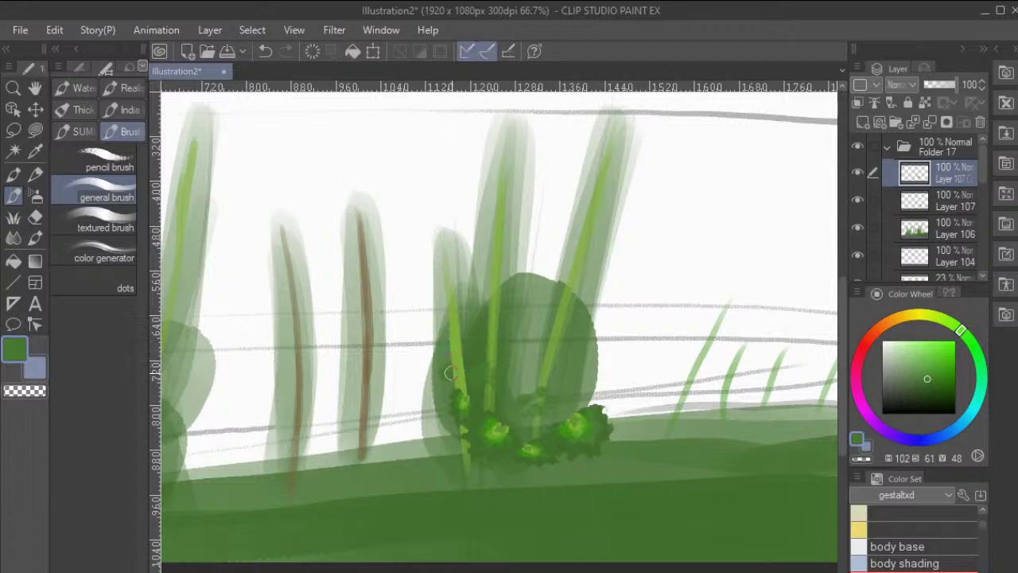
pyautogui.moveTo(450, 374)
pyautogui.mouseDown()
pyautogui.moveTo(456, 368)
pyautogui.moveTo(458, 377)
pyautogui.mouseUp()
pyautogui.moveTo(560, 355)
pyautogui.mouseDown()
pyautogui.moveTo(554, 363)
pyautogui.moveTo(566, 349)
pyautogui.moveTo(572, 358)
pyautogui.moveTo(566, 369)
pyautogui.moveTo(556, 353)
pyautogui.moveTo(555, 373)
pyautogui.moveTo(573, 338)
pyautogui.mouseUp()
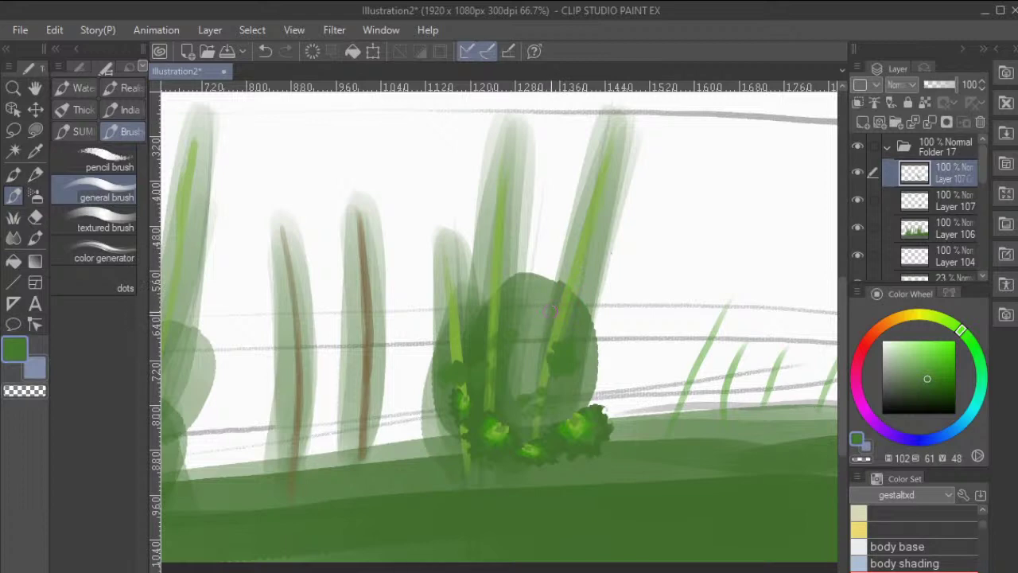
# Add more dark green leaf clusters across the bush's upper part and one on the slanted stem above it.
pyautogui.moveTo(548, 309)
pyautogui.mouseDown()
pyautogui.moveTo(539, 320)
pyautogui.moveTo(552, 315)
pyautogui.mouseUp()
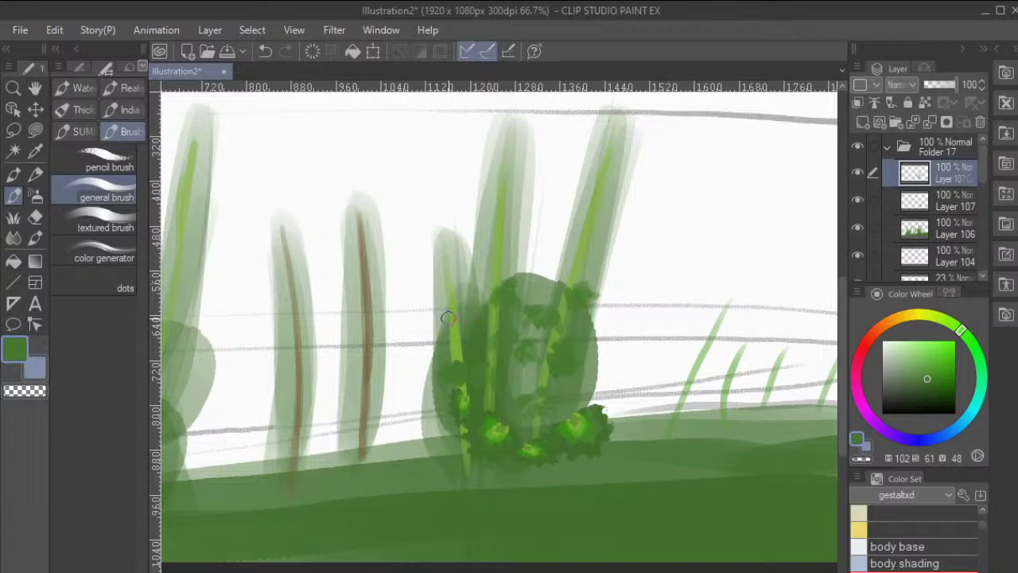
pyautogui.moveTo(446, 325)
pyautogui.mouseDown()
pyautogui.moveTo(458, 342)
pyautogui.moveTo(455, 320)
pyautogui.mouseUp()
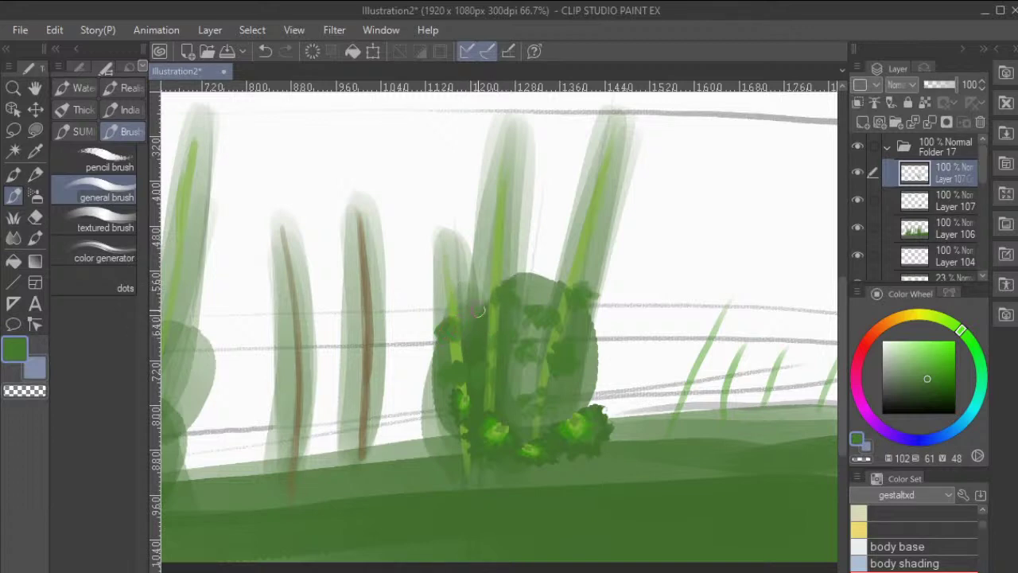
pyautogui.moveTo(581, 233)
pyautogui.mouseDown()
pyautogui.moveTo(569, 246)
pyautogui.moveTo(589, 236)
pyautogui.mouseUp()
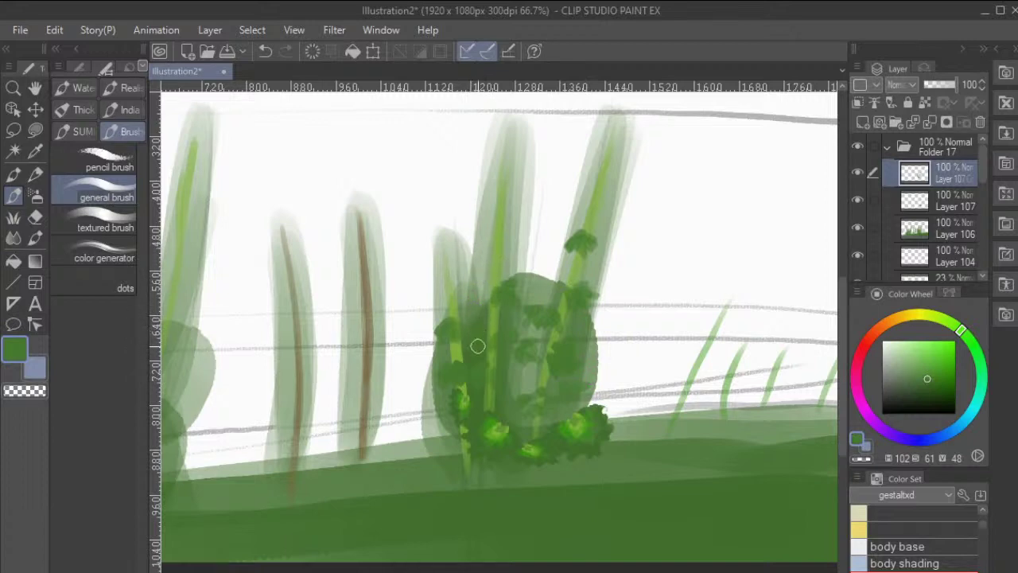
pyautogui.moveTo(483, 332); pyautogui.dragTo(495, 340)
# Brighten the new leaf clusters with bright green and yellow-green dabs sampled from the finished clump.
pyautogui.keyDown('alt'); pyautogui.click(562, 430); pyautogui.keyUp('alt')
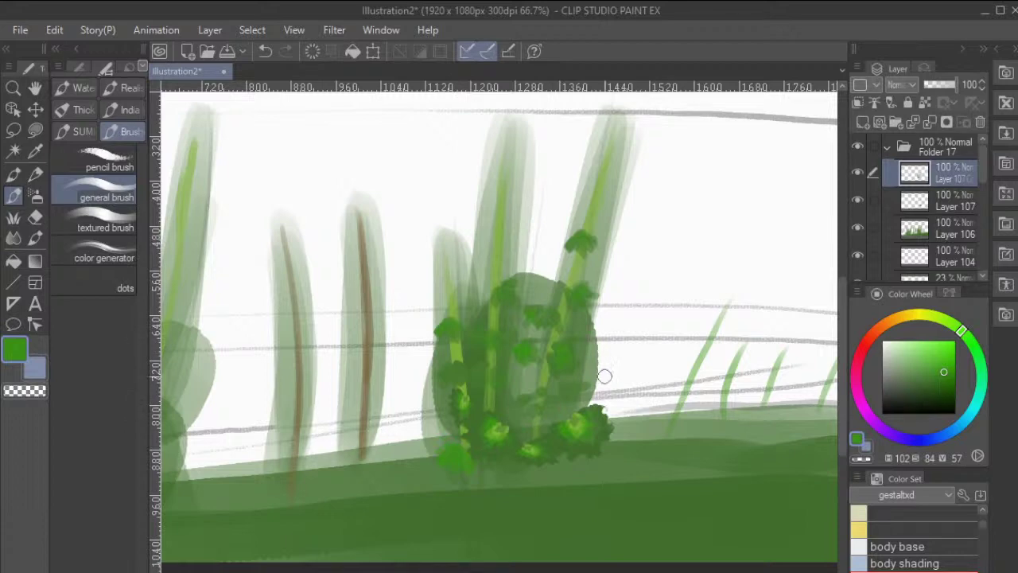
pyautogui.keyDown('alt'); pyautogui.click(575, 423); pyautogui.keyUp('alt')
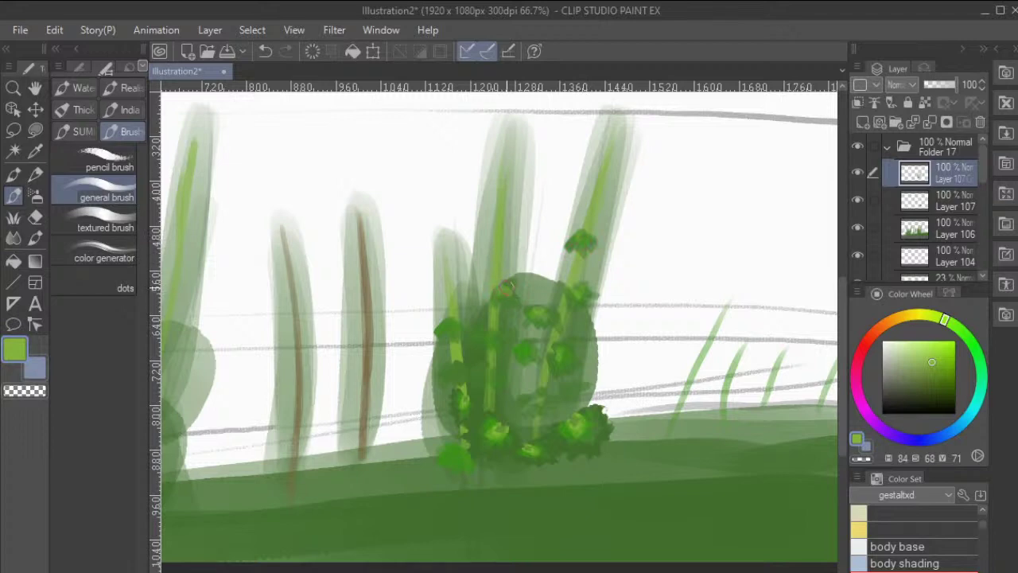
pyautogui.moveTo(447, 317); pyautogui.dragTo(446, 323)
pyautogui.moveTo(448, 360)
pyautogui.mouseDown()
pyautogui.moveTo(446, 374)
pyautogui.moveTo(455, 368)
pyautogui.mouseUp()
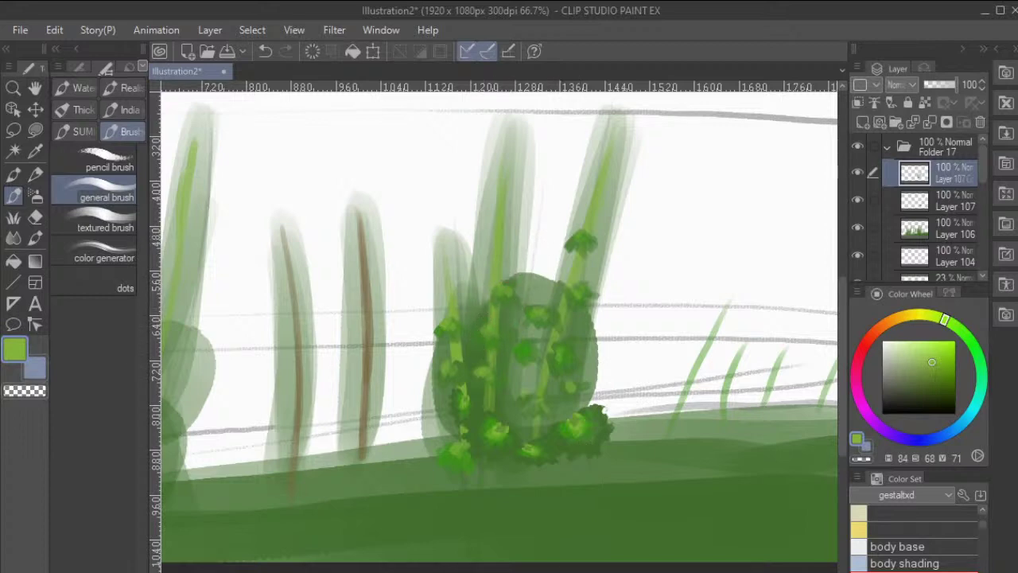
# Sample a softer green from the finished clump and dab highlights onto the leaf cluster on the slanted stem.
pyautogui.keyDown('alt'); pyautogui.click(574, 422); pyautogui.keyUp('alt')
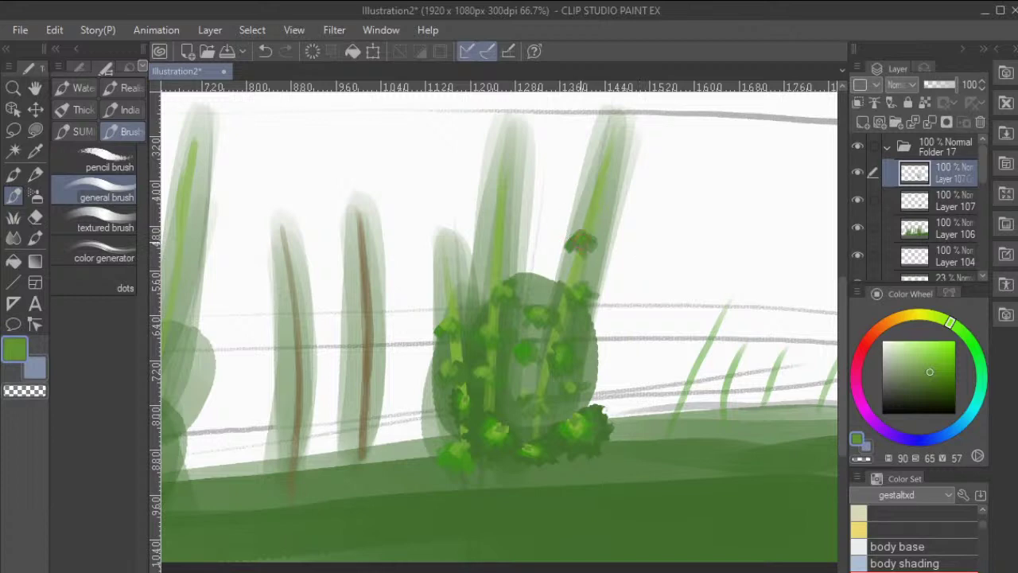
pyautogui.click(579, 230)
pyautogui.click(583, 224)
pyautogui.moveTo(429, 430)
pyautogui.mouseDown()
pyautogui.moveTo(606, 419)
pyautogui.moveTo(524, 454)
pyautogui.mouseUp()
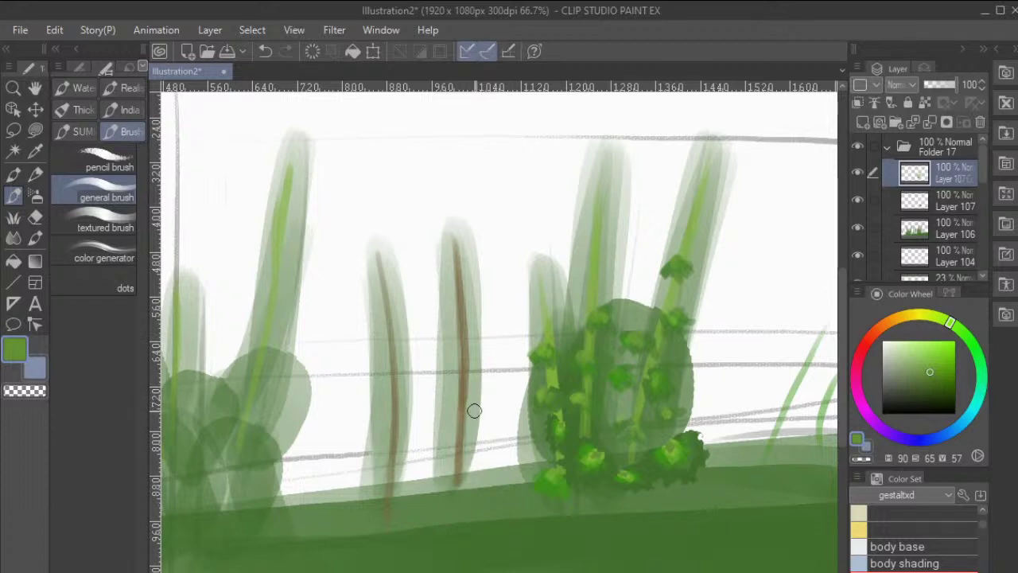
# Sample the finished bush's dark green and paint four leaf clusters up the right side of the unpainted bush with the general brush.
pyautogui.hscroll(-5, 474, 410)
pyautogui.moveTo(727, 358); pyautogui.dragTo(734, 361)
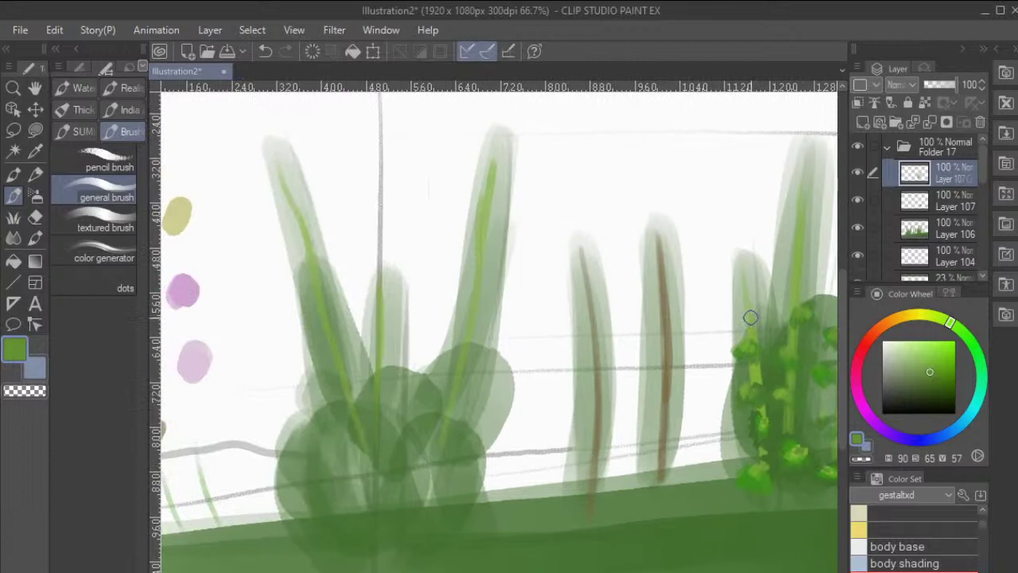
pyautogui.keyDown('alt'); pyautogui.click(782, 442); pyautogui.keyUp('alt')
pyautogui.keyDown('alt'); pyautogui.click(777, 442); pyautogui.keyUp('alt')
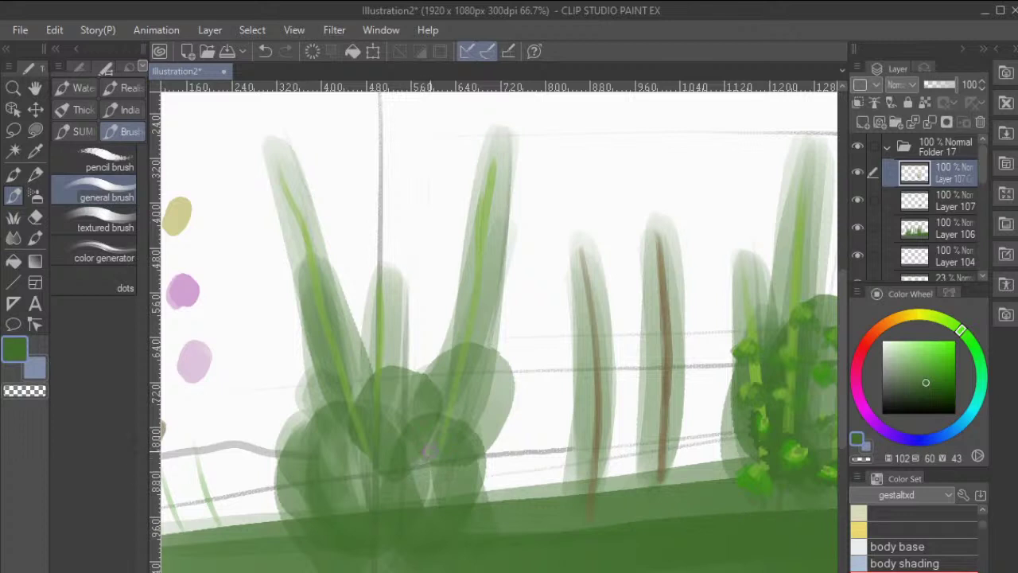
pyautogui.moveTo(443, 482)
pyautogui.mouseDown()
pyautogui.moveTo(443, 460)
pyautogui.moveTo(447, 471)
pyautogui.moveTo(455, 455)
pyautogui.mouseUp()
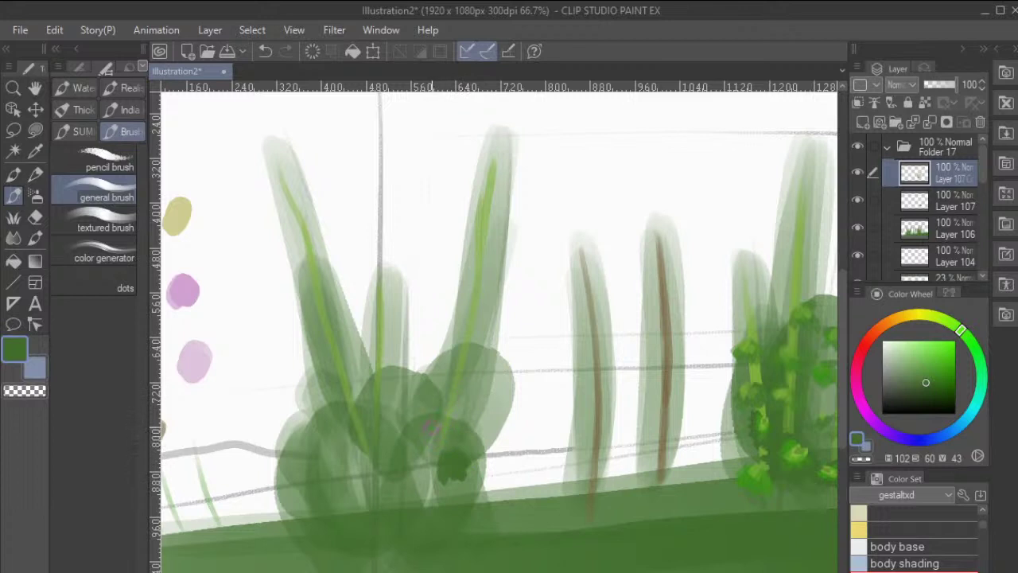
pyautogui.moveTo(423, 433)
pyautogui.mouseDown()
pyautogui.moveTo(414, 446)
pyautogui.moveTo(434, 431)
pyautogui.moveTo(441, 443)
pyautogui.moveTo(428, 427)
pyautogui.mouseUp()
pyautogui.moveTo(463, 383)
pyautogui.mouseDown()
pyautogui.moveTo(481, 374)
pyautogui.moveTo(477, 385)
pyautogui.moveTo(483, 364)
pyautogui.moveTo(454, 338)
pyautogui.moveTo(446, 348)
pyautogui.moveTo(460, 349)
pyautogui.mouseUp()
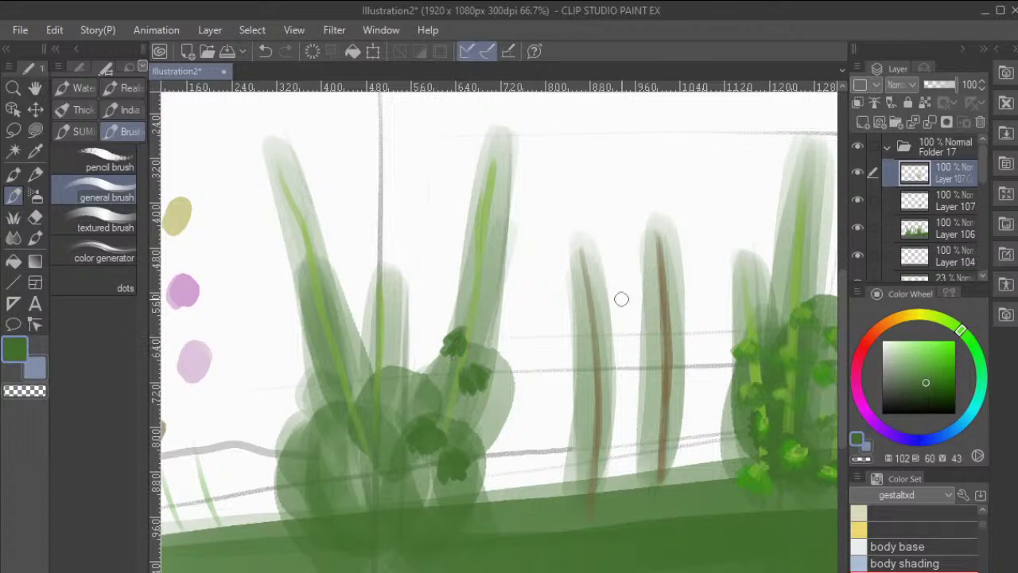
# Paint more dark green leaf clusters on the same bush's middle stem, slanted left stem, left side and centre.
pyautogui.moveTo(482, 490)
pyautogui.mouseDown()
pyautogui.moveTo(573, 414)
pyautogui.moveTo(699, 380)
pyautogui.mouseUp()
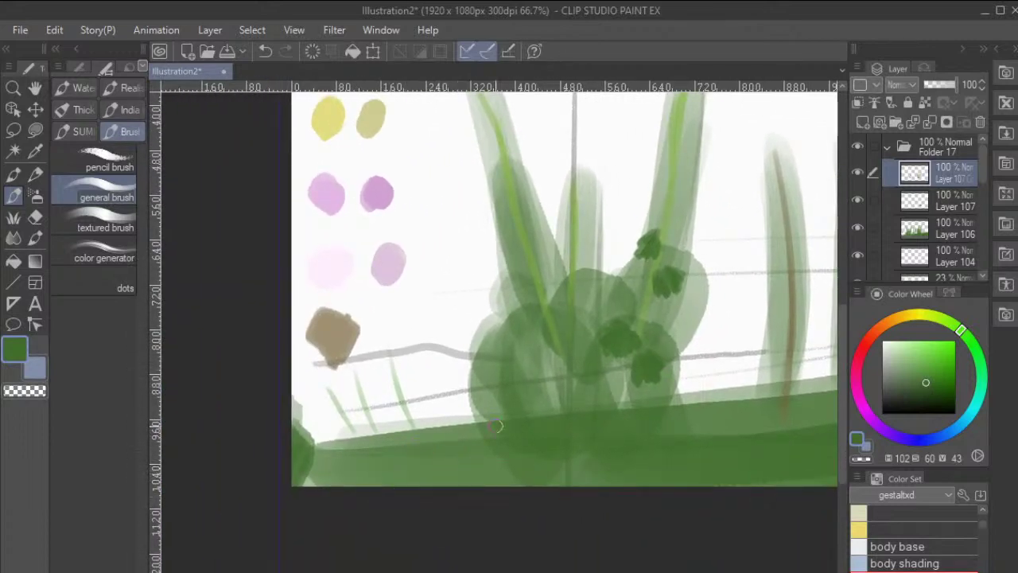
pyautogui.scroll(5, 533, 404)
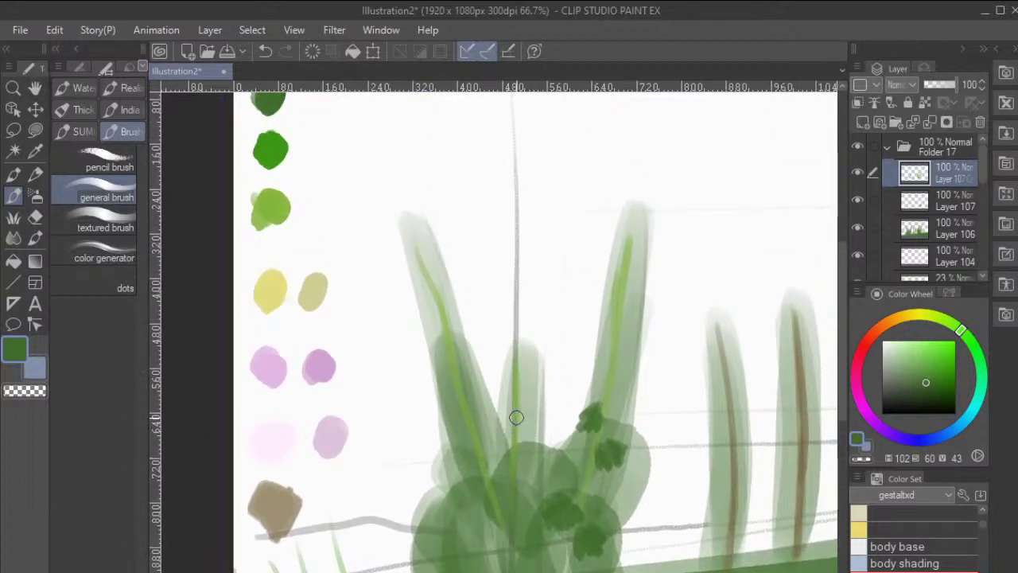
pyautogui.moveTo(515, 416)
pyautogui.mouseDown()
pyautogui.moveTo(501, 431)
pyautogui.moveTo(512, 421)
pyautogui.moveTo(506, 433)
pyautogui.moveTo(525, 434)
pyautogui.mouseUp()
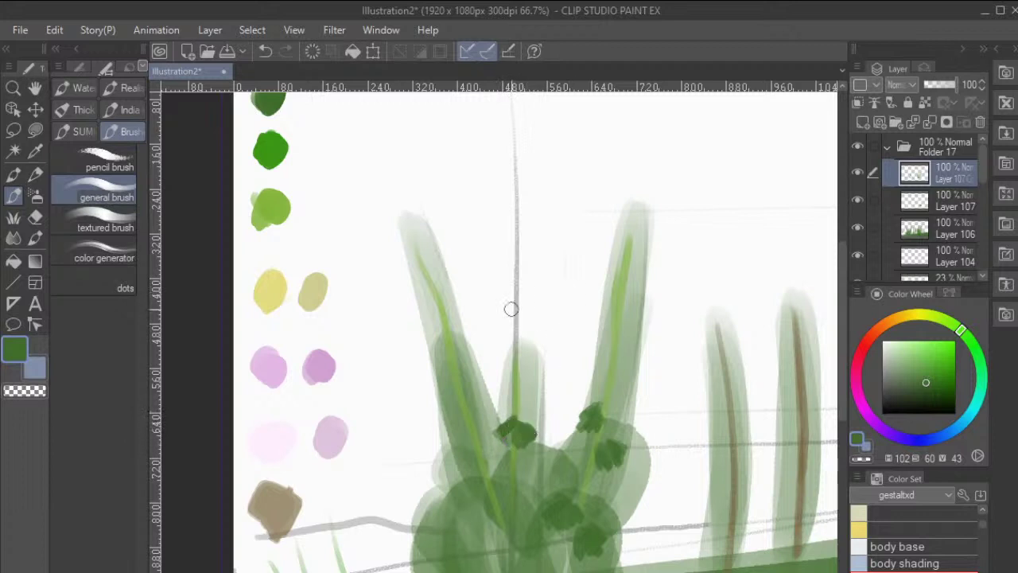
pyautogui.moveTo(444, 359)
pyautogui.mouseDown()
pyautogui.moveTo(435, 387)
pyautogui.moveTo(448, 365)
pyautogui.moveTo(463, 380)
pyautogui.mouseUp()
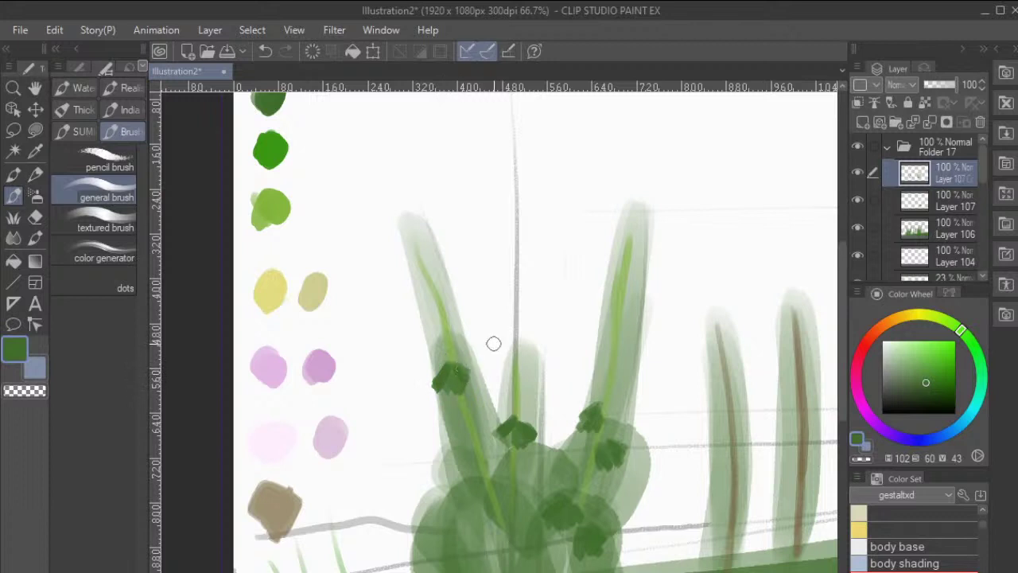
pyautogui.moveTo(744, 506); pyautogui.dragTo(737, 405)
pyautogui.moveTo(786, 533); pyautogui.dragTo(799, 524)
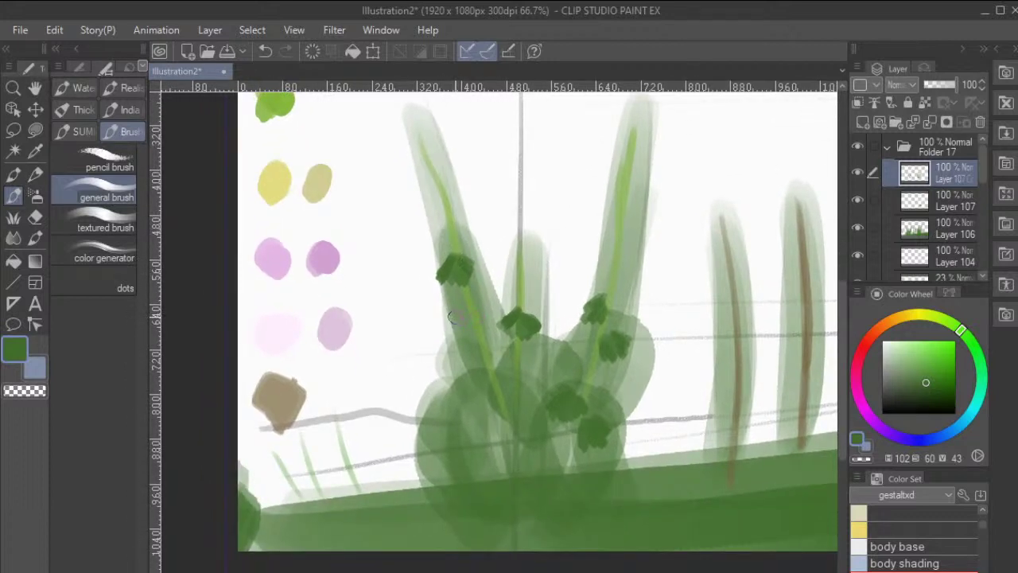
pyautogui.moveTo(460, 330)
pyautogui.mouseDown()
pyautogui.moveTo(445, 352)
pyautogui.moveTo(461, 346)
pyautogui.moveTo(459, 356)
pyautogui.moveTo(470, 336)
pyautogui.moveTo(480, 345)
pyautogui.mouseUp()
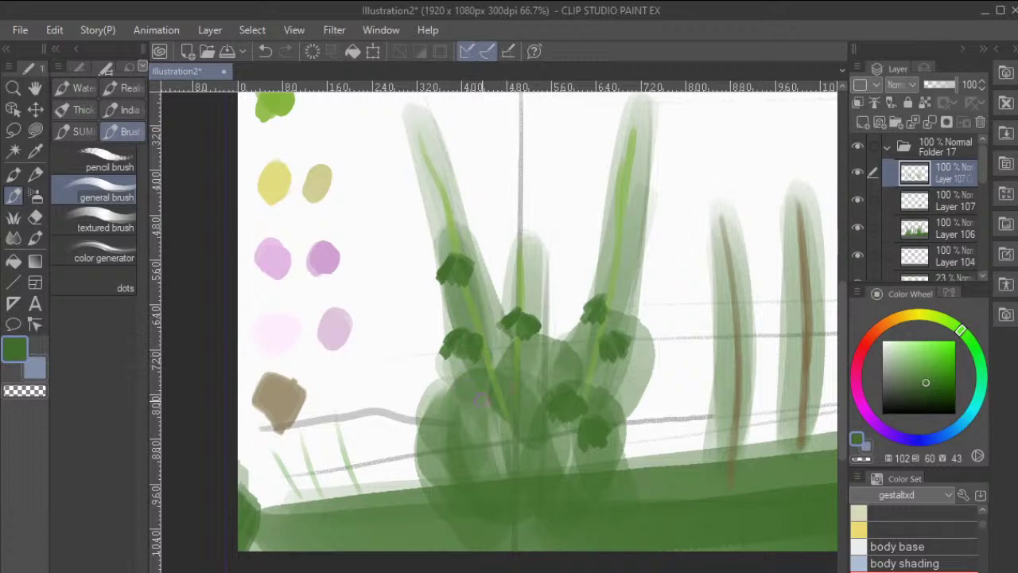
pyautogui.moveTo(471, 413)
pyautogui.mouseDown()
pyautogui.moveTo(481, 407)
pyautogui.moveTo(493, 426)
pyautogui.moveTo(498, 420)
pyautogui.mouseUp()
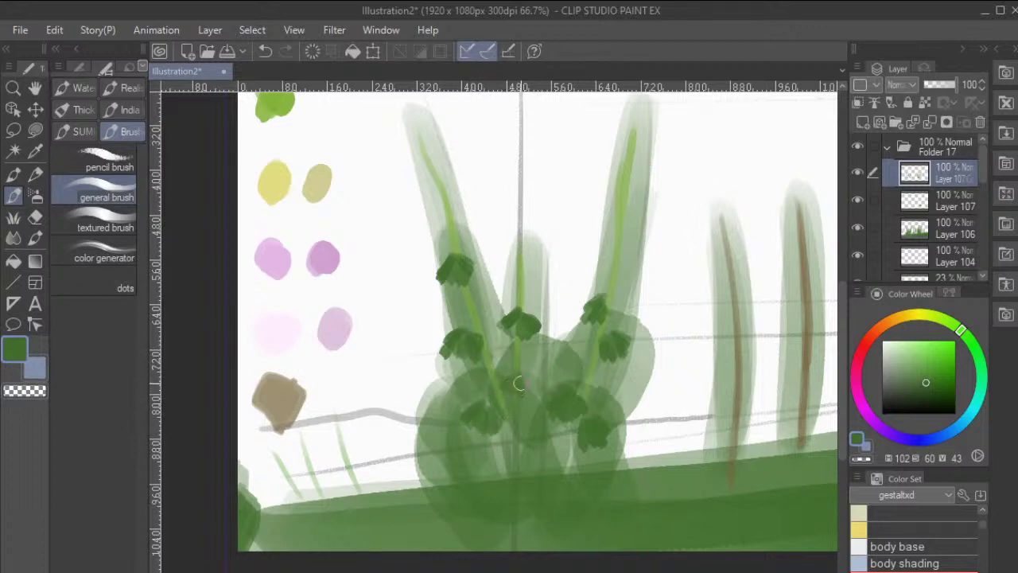
pyautogui.moveTo(518, 384); pyautogui.dragTo(526, 393)
# Hide Layer 106 with the green block-in and review the leaf clusters of both bushes over the sketch.
pyautogui.press('e')
pyautogui.scroll(2, 571, 390)
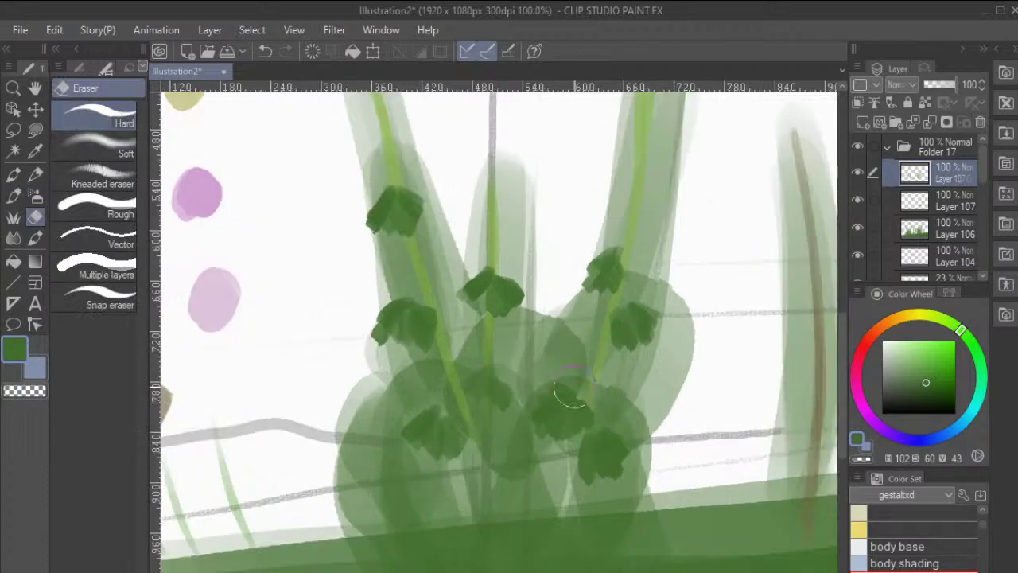
pyautogui.scroll(-4, 571, 390)
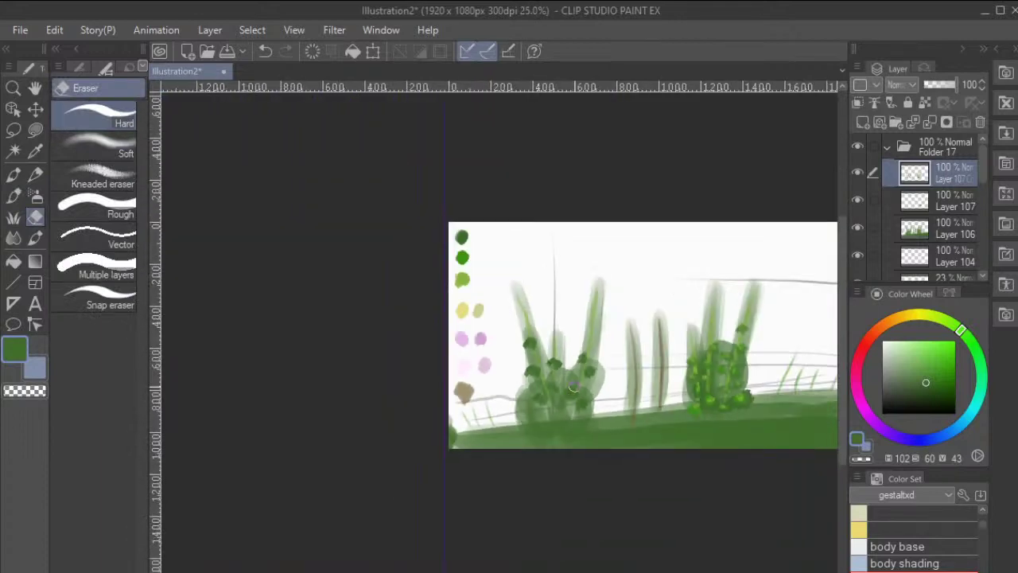
pyautogui.scroll(3, 571, 390)
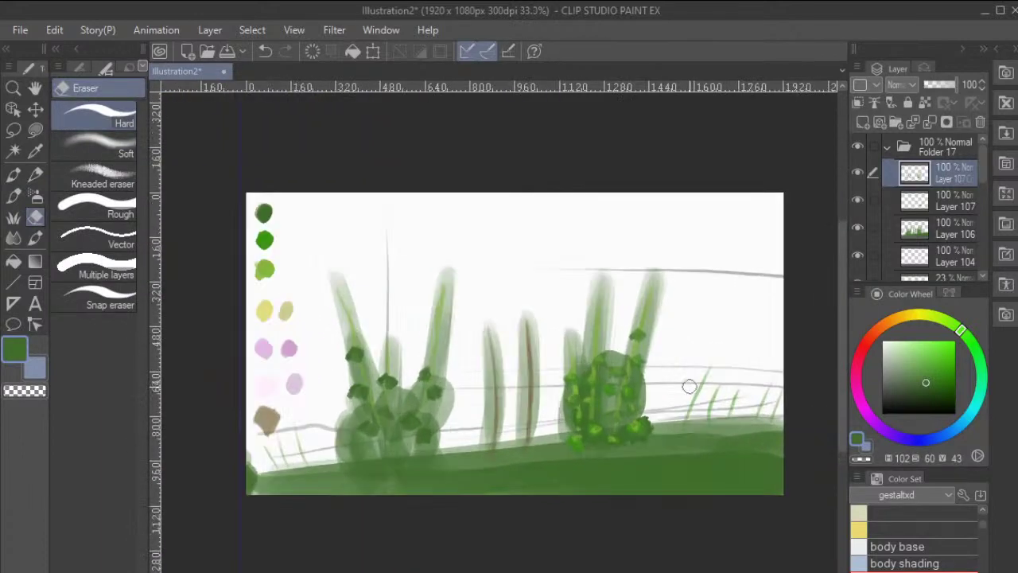
pyautogui.scroll(1, 689, 385)
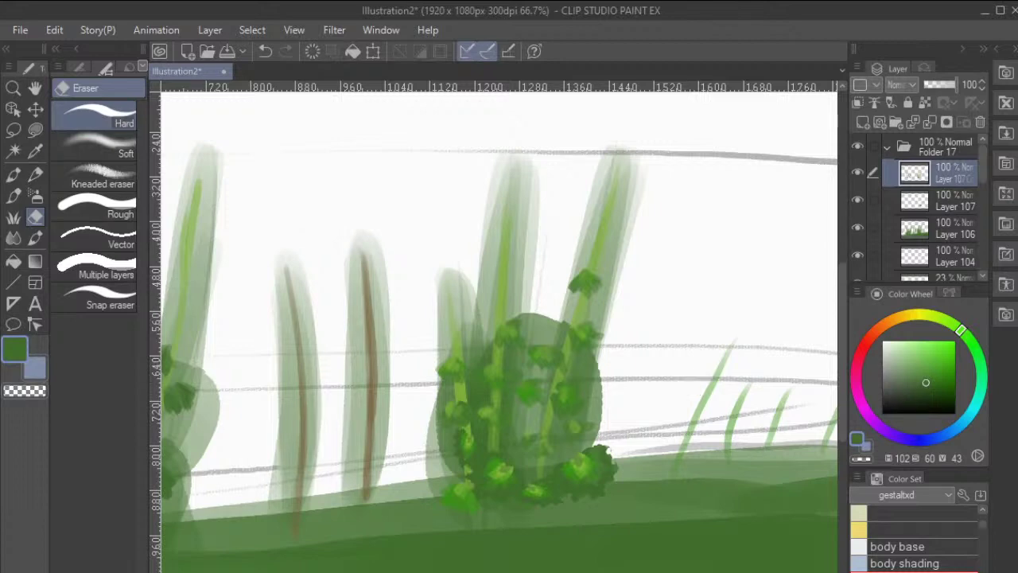
pyautogui.click(857, 227)
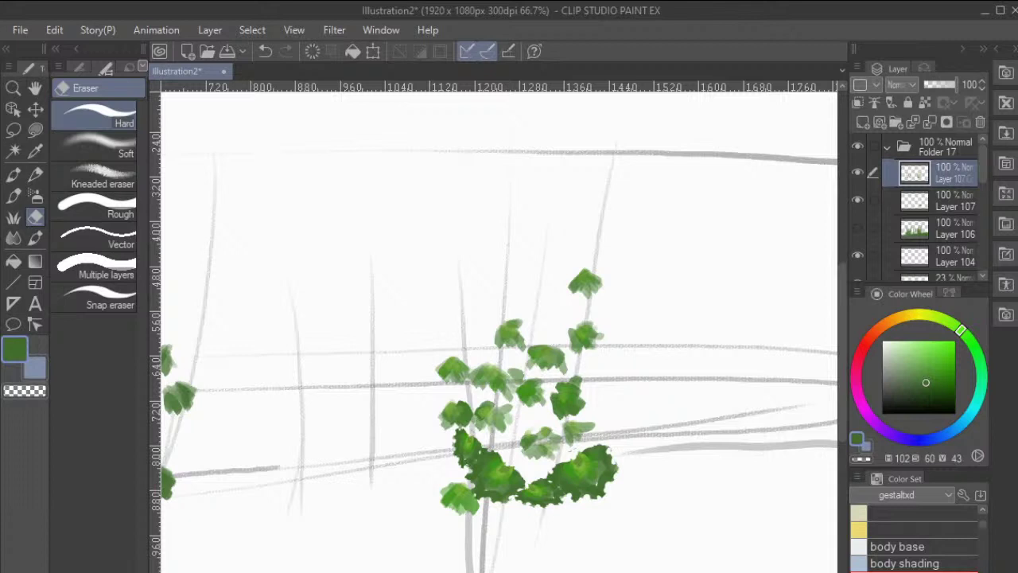
pyautogui.hscroll(-5, 493, 326)
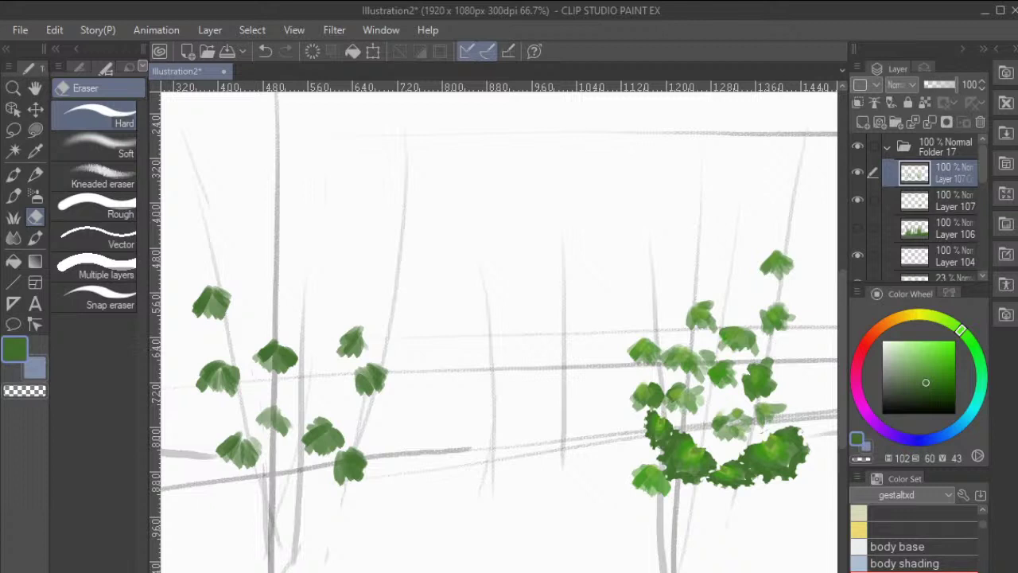
# Collapse Folder 17, create a new layer folder above it, and hide Folders 16 and 17.
pyautogui.click(886, 146)
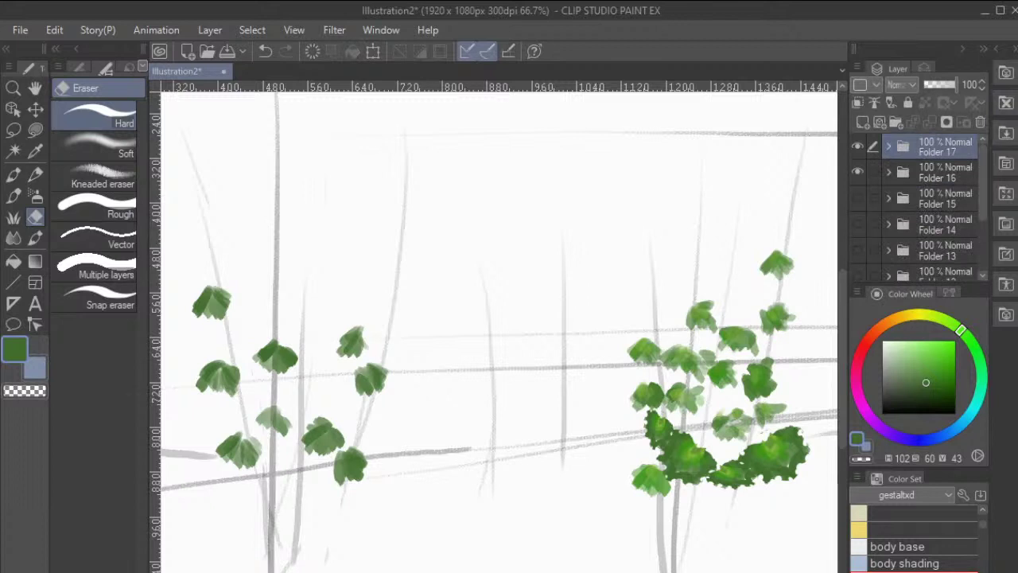
pyautogui.hotkey('ctrl', 'g')
pyautogui.click(858, 197)
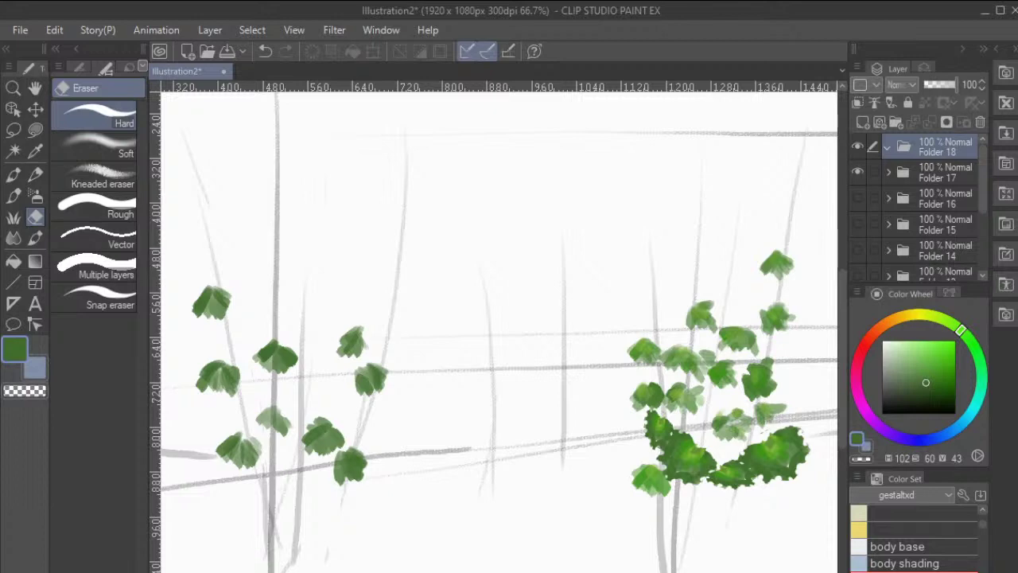
pyautogui.click(857, 172)
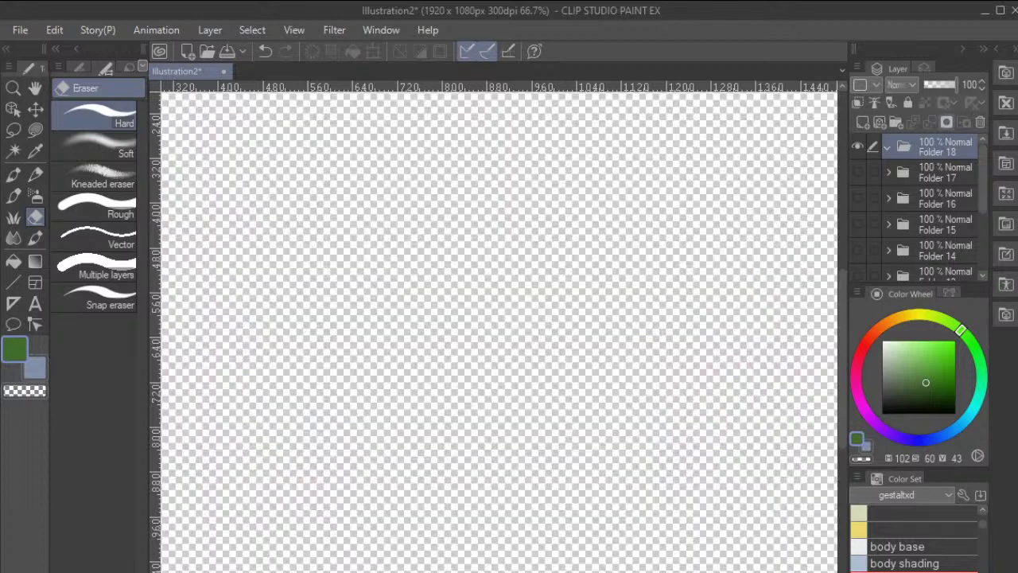
# Add a new layer inside the new folder and fill it with white.
pyautogui.click(863, 122)
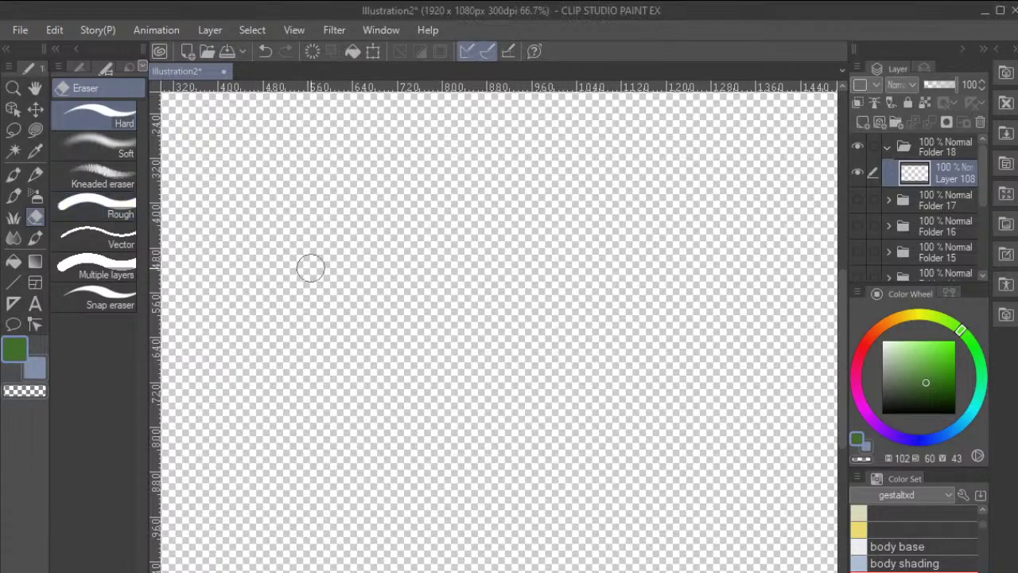
pyautogui.press('b')
pyautogui.press('b')
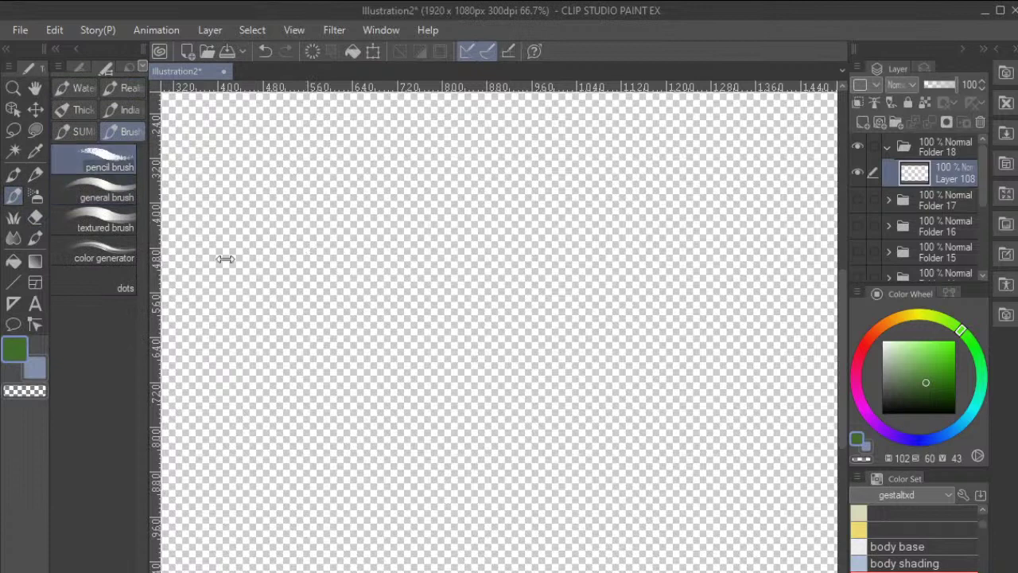
pyautogui.click(923, 529)
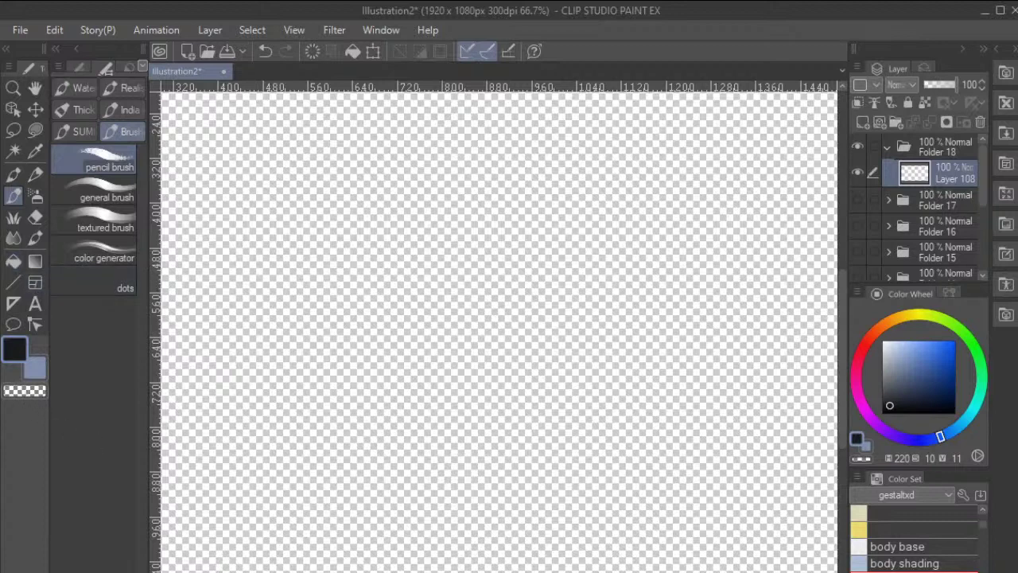
pyautogui.click(882, 341)
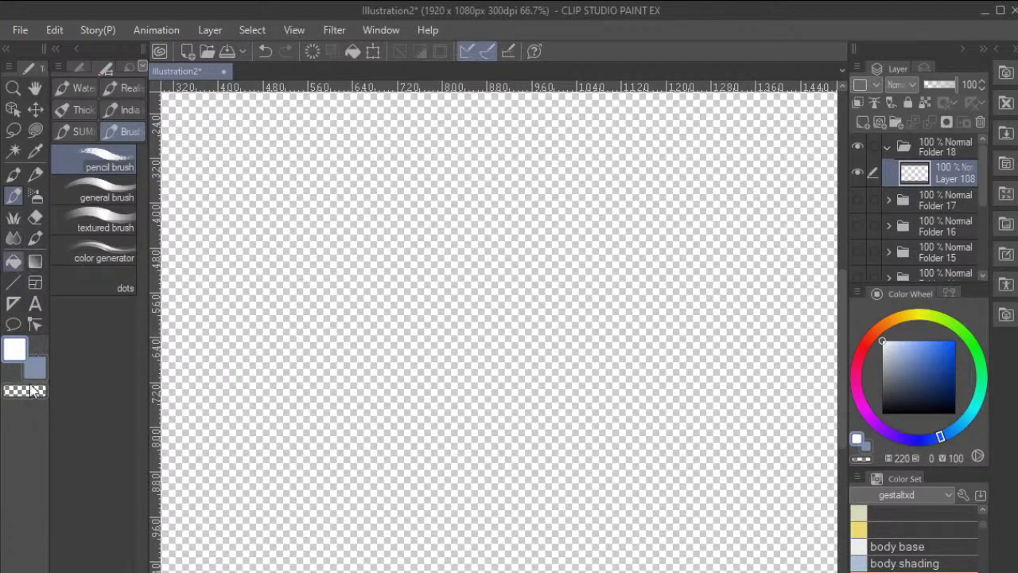
pyautogui.press('g')
pyautogui.click(798, 461)
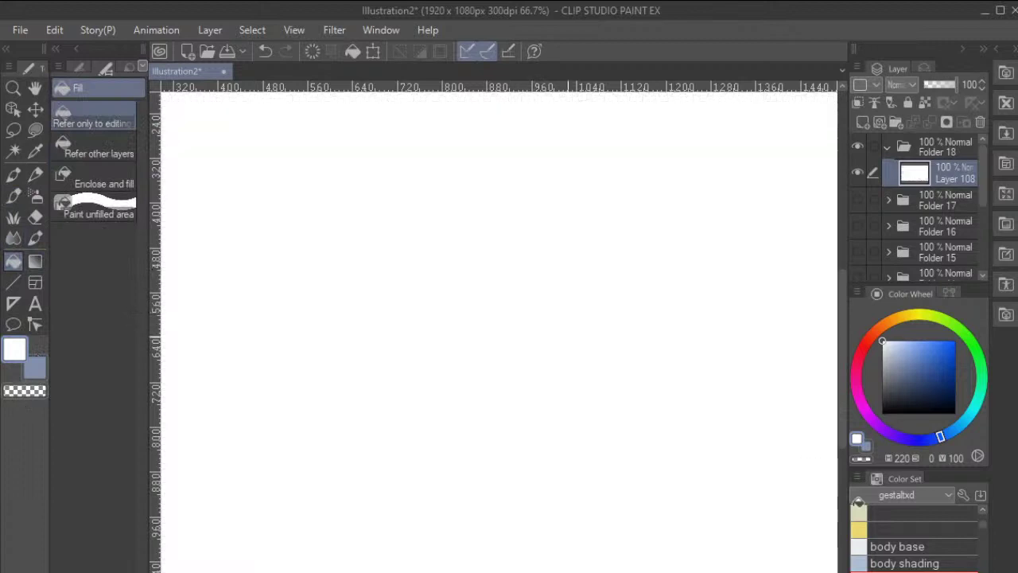
# Add another layer and draw two long, widely spaced vertical lines on it in near-black with the pencil brush.
pyautogui.click(863, 121)
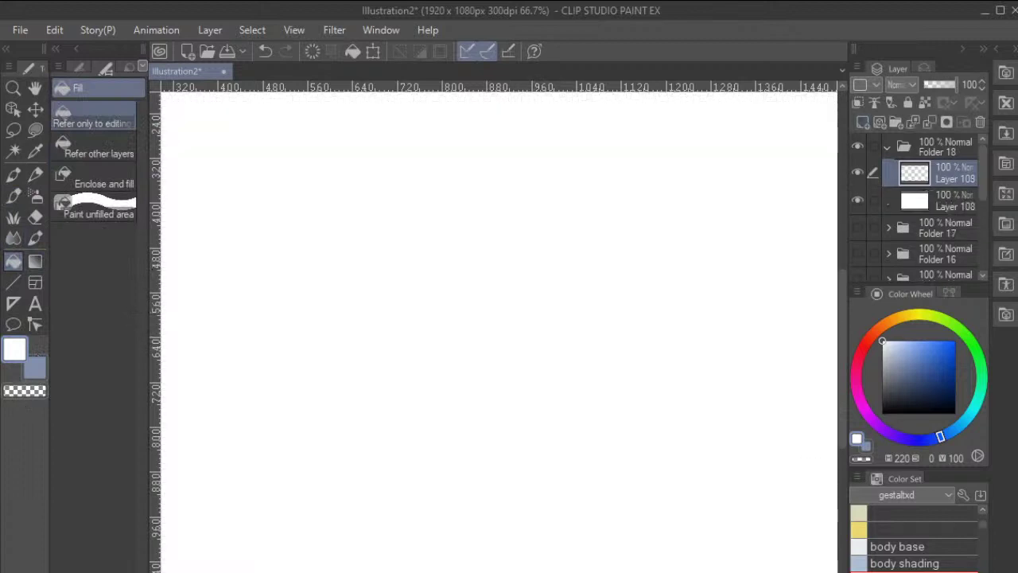
pyautogui.click(889, 405)
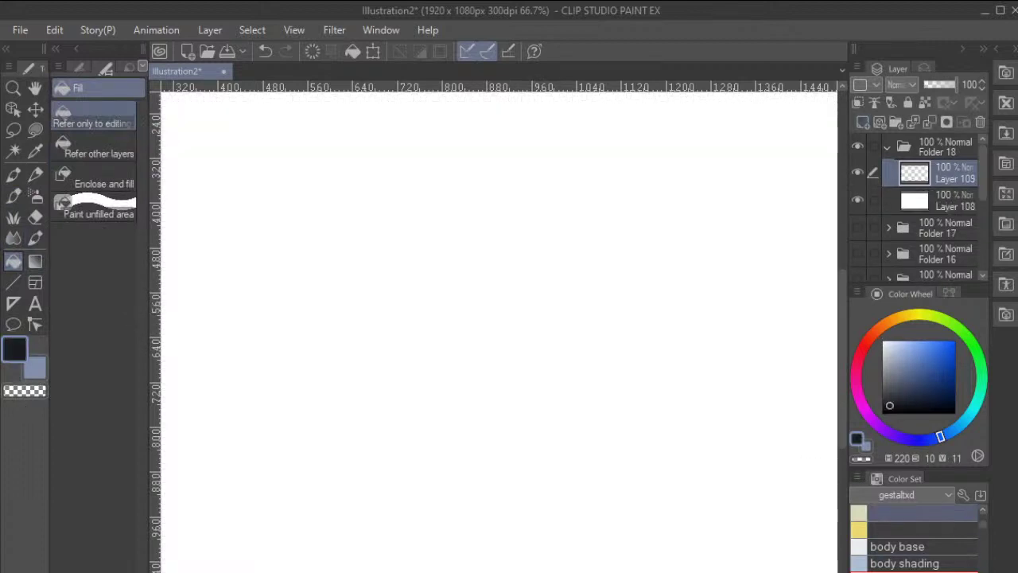
pyautogui.press('b')
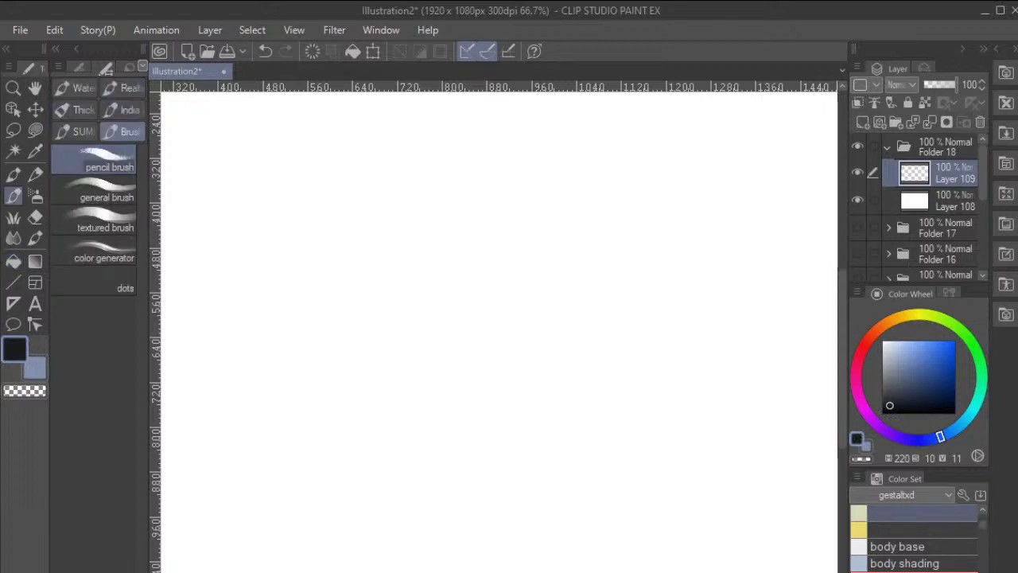
pyautogui.hotkey('ctrl', '+')
pyautogui.hotkey('ctrl', '+')
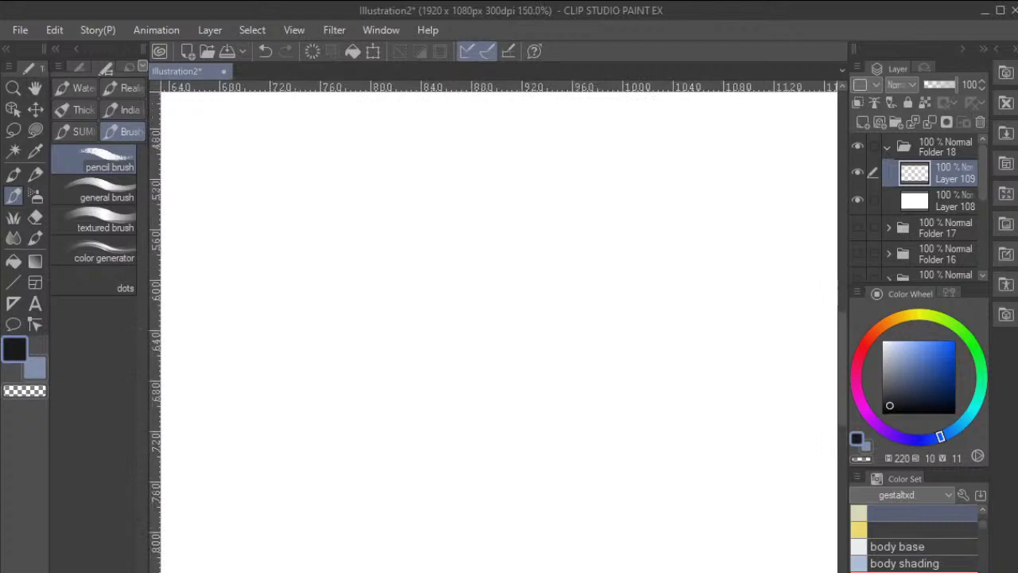
pyautogui.hotkey('ctrl', '-')
pyautogui.hotkey('ctrl', '-')
pyautogui.hotkey('ctrl', '-')
pyautogui.hotkey('ctrl', '-')
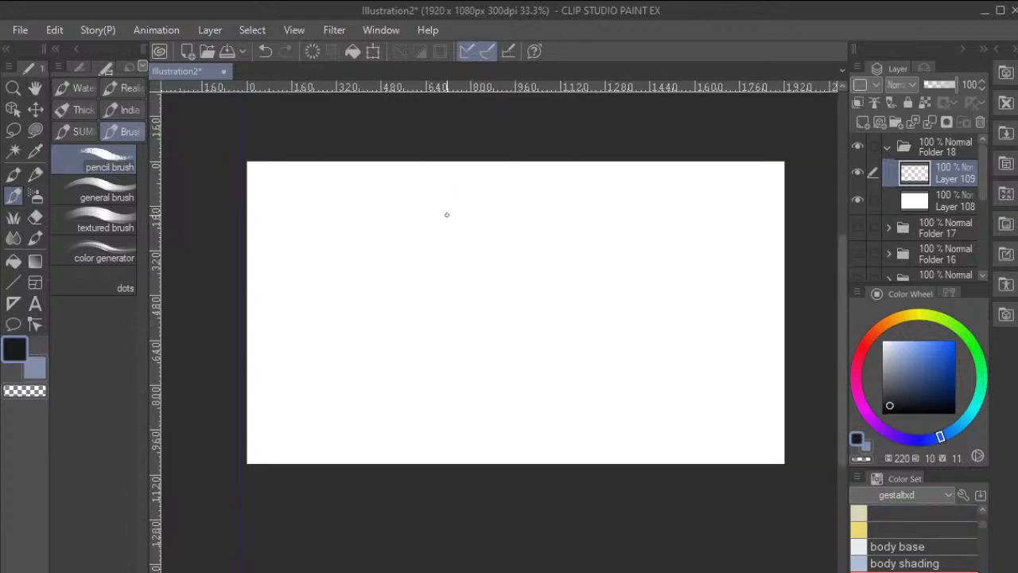
pyautogui.moveTo(420, 204); pyautogui.dragTo(422, 446)
pyautogui.moveTo(621, 182); pyautogui.dragTo(607, 444)
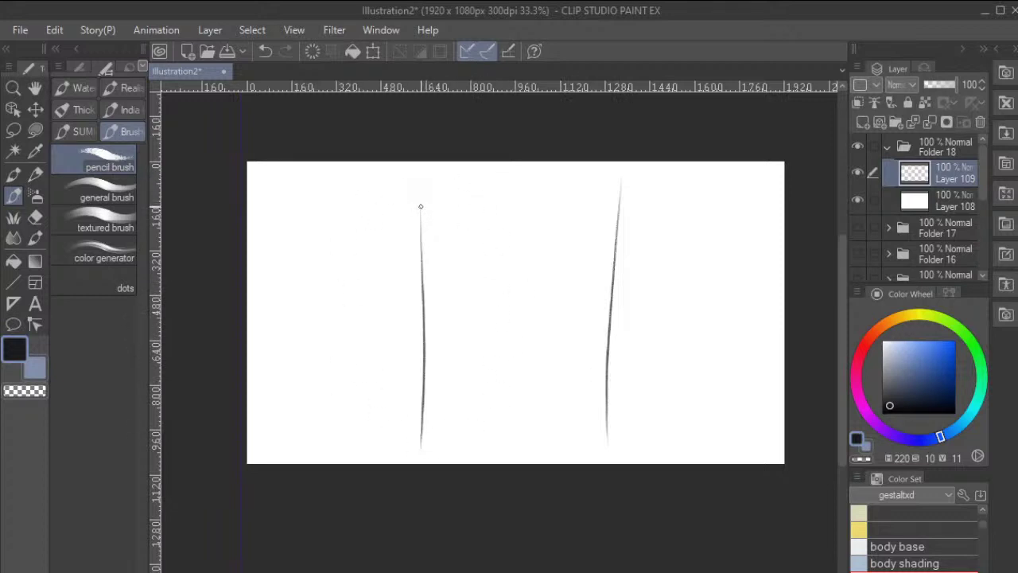
pyautogui.moveTo(412, 193)
pyautogui.mouseDown()
pyautogui.moveTo(396, 201)
pyautogui.moveTo(413, 228)
pyautogui.moveTo(439, 200)
pyautogui.moveTo(405, 186)
pyautogui.moveTo(396, 232)
pyautogui.moveTo(422, 240)
pyautogui.moveTo(442, 197)
pyautogui.moveTo(433, 232)
pyautogui.mouseUp()
pyautogui.hotkey('ctrl', 'z')
pyautogui.hotkey('ctrl', 'z')
pyautogui.hotkey('ctrl', 'z')
pyautogui.hotkey('ctrl', 'z')
pyautogui.hotkey('ctrl', 'z')
# Add a new layer and sketch a circle around the left line's upper end with a curve drooping down from its tip.
pyautogui.click(862, 122)
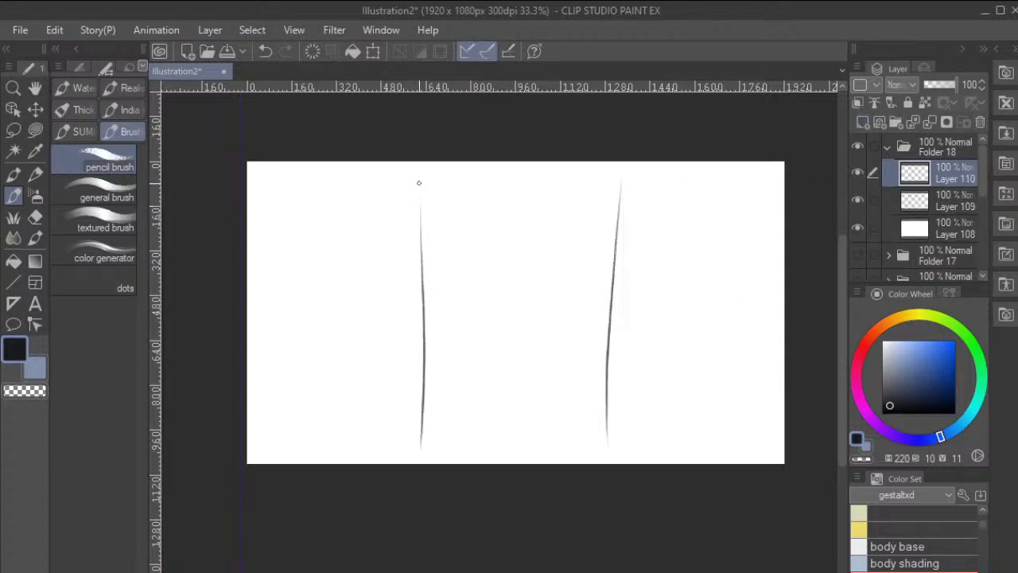
pyautogui.moveTo(377, 236)
pyautogui.mouseDown()
pyautogui.moveTo(415, 268)
pyautogui.moveTo(464, 233)
pyautogui.moveTo(429, 183)
pyautogui.mouseUp()
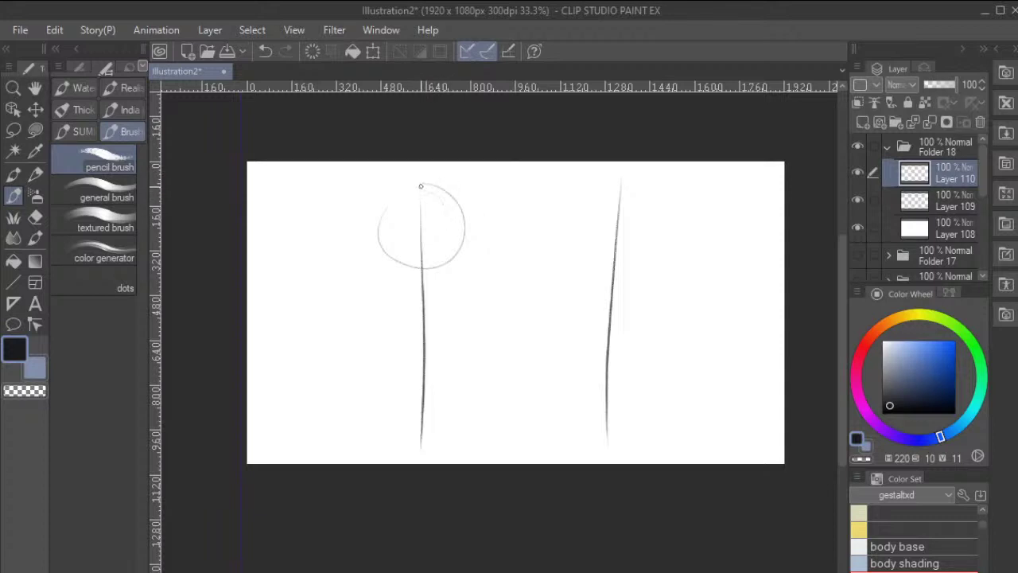
pyautogui.moveTo(423, 185)
pyautogui.mouseDown()
pyautogui.moveTo(448, 216)
pyautogui.moveTo(447, 295)
pyautogui.mouseUp()
# Redraw the drooping curve on the left line and sketch arrows in the gap between the two vertical lines.
pyautogui.moveTo(497, 263)
pyautogui.mouseDown()
pyautogui.moveTo(555, 296)
pyautogui.moveTo(555, 280)
pyautogui.mouseUp()
pyautogui.hotkey('ctrl', 'z')
pyautogui.moveTo(415, 187)
pyautogui.mouseDown()
pyautogui.moveTo(455, 225)
pyautogui.moveTo(452, 207)
pyautogui.moveTo(453, 299)
pyautogui.moveTo(452, 258)
pyautogui.moveTo(447, 296)
pyautogui.mouseUp()
pyautogui.moveTo(502, 213); pyautogui.dragTo(595, 176)
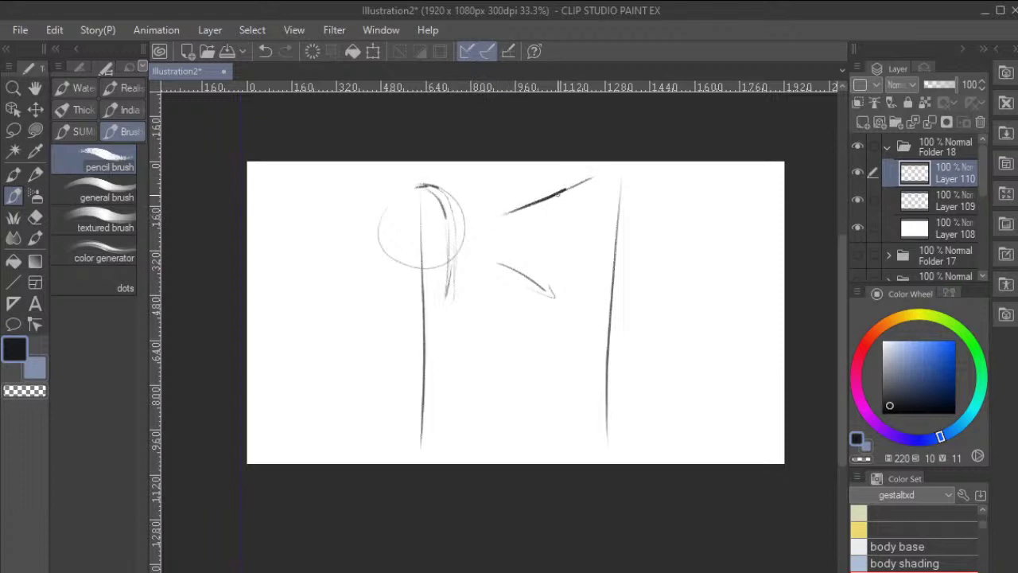
pyautogui.moveTo(506, 216)
pyautogui.mouseDown()
pyautogui.moveTo(598, 213)
pyautogui.moveTo(577, 231)
pyautogui.mouseUp()
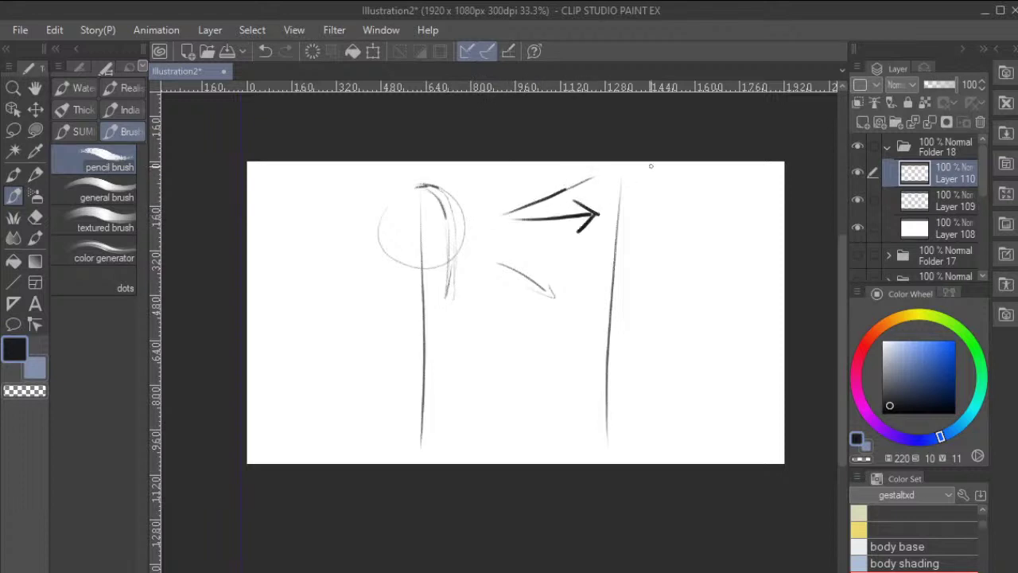
# Finish the upper slanted arrow between the vertical lines with a bold arrowhead and erase the small lower arrow.
pyautogui.moveTo(556, 183)
pyautogui.mouseDown()
pyautogui.moveTo(579, 187)
pyautogui.moveTo(558, 212)
pyautogui.moveTo(575, 220)
pyautogui.moveTo(585, 203)
pyautogui.moveTo(588, 218)
pyautogui.mouseUp()
pyautogui.press('e')
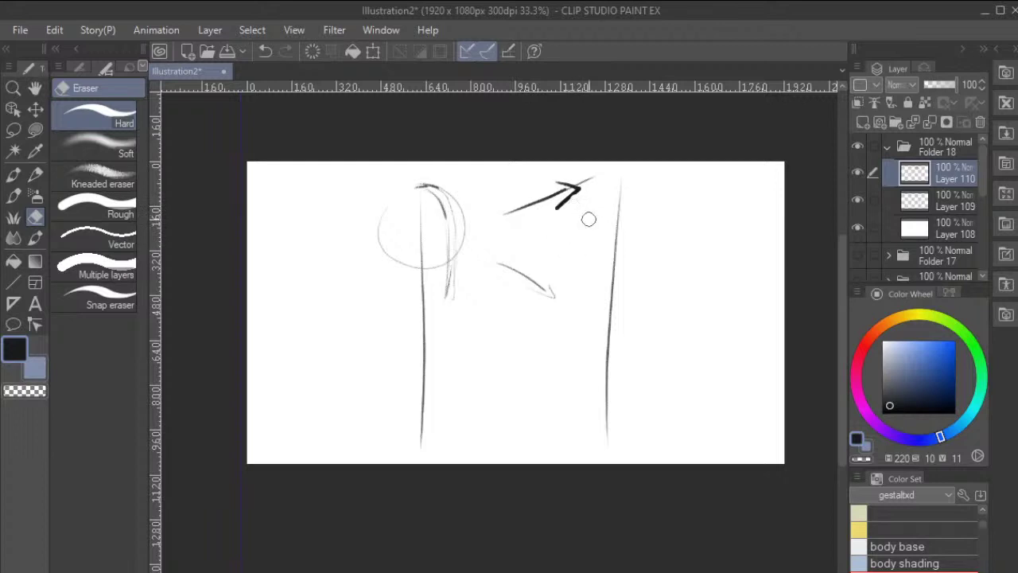
pyautogui.moveTo(499, 263); pyautogui.dragTo(555, 296)
pyautogui.click(496, 263)
# Sketch a brow guide curve across the circle with the pencil brush and add cheek and jaw lines tapering to a chin below it.
pyautogui.press('b')
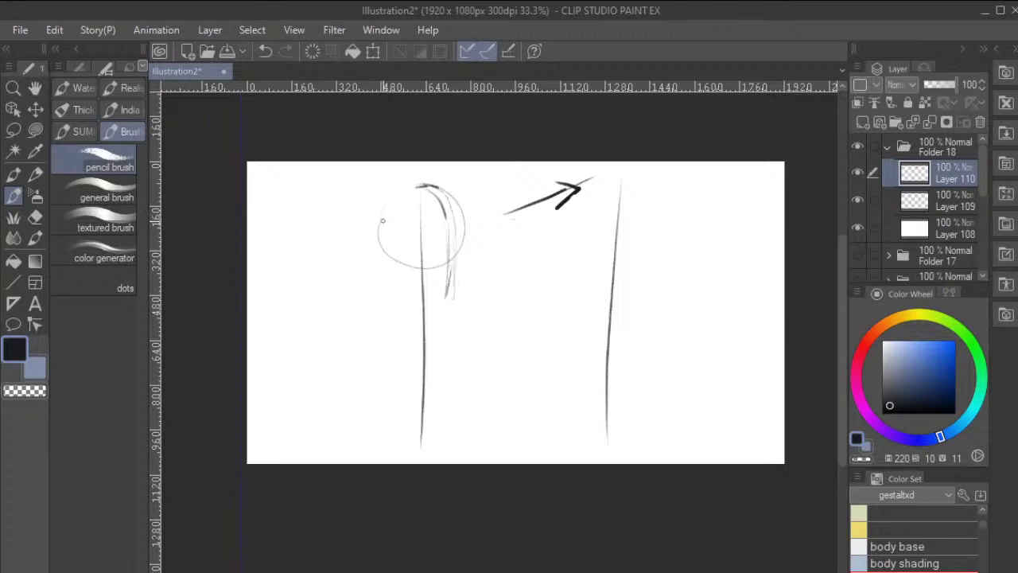
pyautogui.moveTo(401, 231); pyautogui.dragTo(421, 230)
pyautogui.moveTo(390, 211)
pyautogui.mouseDown()
pyautogui.moveTo(407, 235)
pyautogui.moveTo(453, 223)
pyautogui.mouseUp()
pyautogui.moveTo(445, 256); pyautogui.dragTo(463, 243)
pyautogui.moveTo(463, 248); pyautogui.dragTo(453, 288)
pyautogui.moveTo(447, 296); pyautogui.dragTo(457, 287)
pyautogui.moveTo(426, 271); pyautogui.dragTo(441, 297)
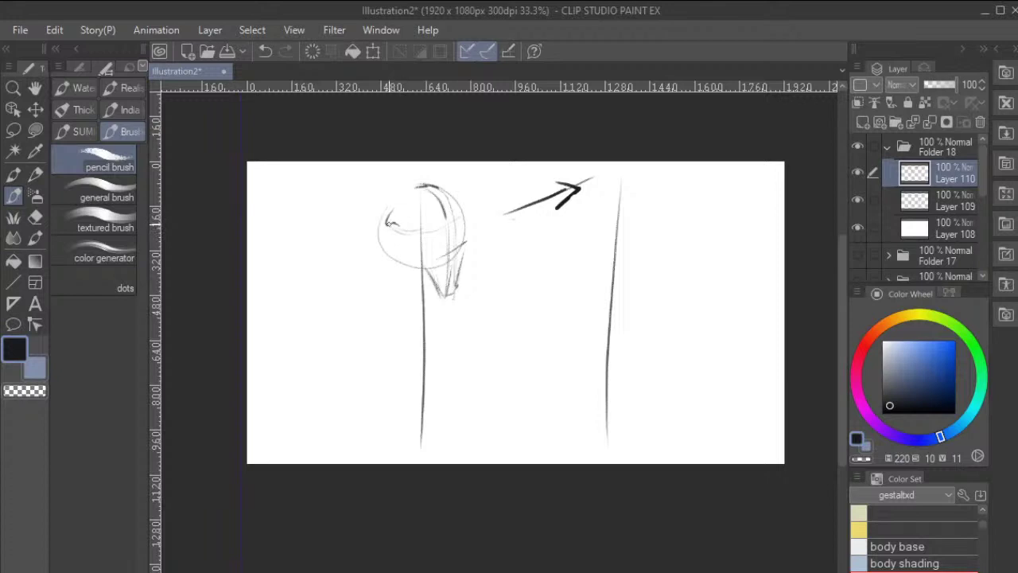
# Draw an ear inside the circle's left side, and outline the side plane of the head with a curve over the temple and down the face.
pyautogui.moveTo(393, 211)
pyautogui.mouseDown()
pyautogui.moveTo(388, 230)
pyautogui.moveTo(399, 244)
pyautogui.mouseUp()
pyautogui.moveTo(389, 235)
pyautogui.mouseDown()
pyautogui.moveTo(391, 248)
pyautogui.moveTo(401, 241)
pyautogui.moveTo(393, 226)
pyautogui.moveTo(397, 245)
pyautogui.moveTo(402, 236)
pyautogui.mouseUp()
pyautogui.moveTo(427, 217); pyautogui.dragTo(428, 277)
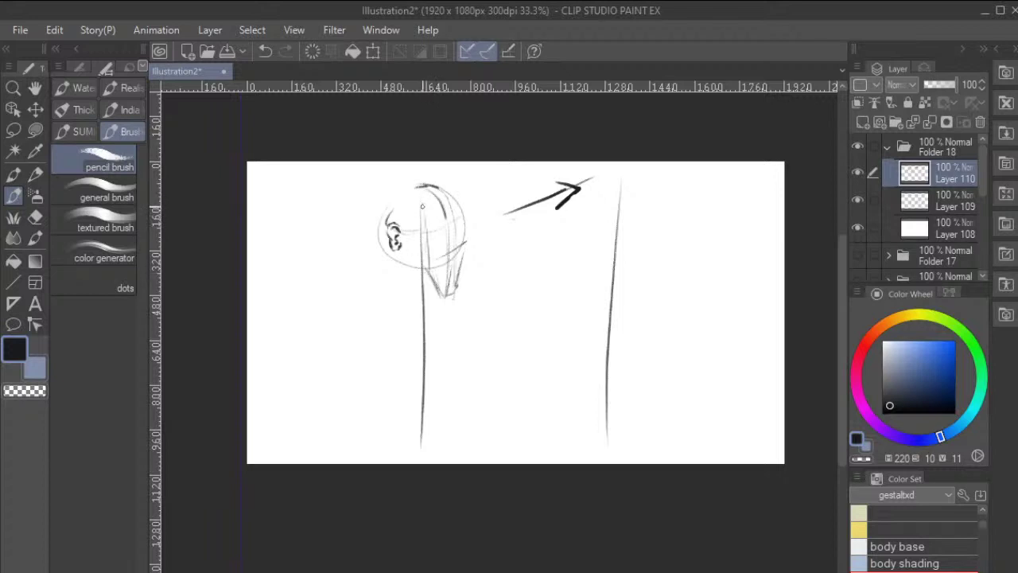
pyautogui.moveTo(427, 217)
pyautogui.mouseDown()
pyautogui.moveTo(426, 270)
pyautogui.moveTo(426, 213)
pyautogui.moveTo(426, 263)
pyautogui.moveTo(426, 227)
pyautogui.mouseUp()
pyautogui.moveTo(398, 200)
pyautogui.mouseDown()
pyautogui.moveTo(430, 213)
pyautogui.moveTo(430, 244)
pyautogui.mouseUp()
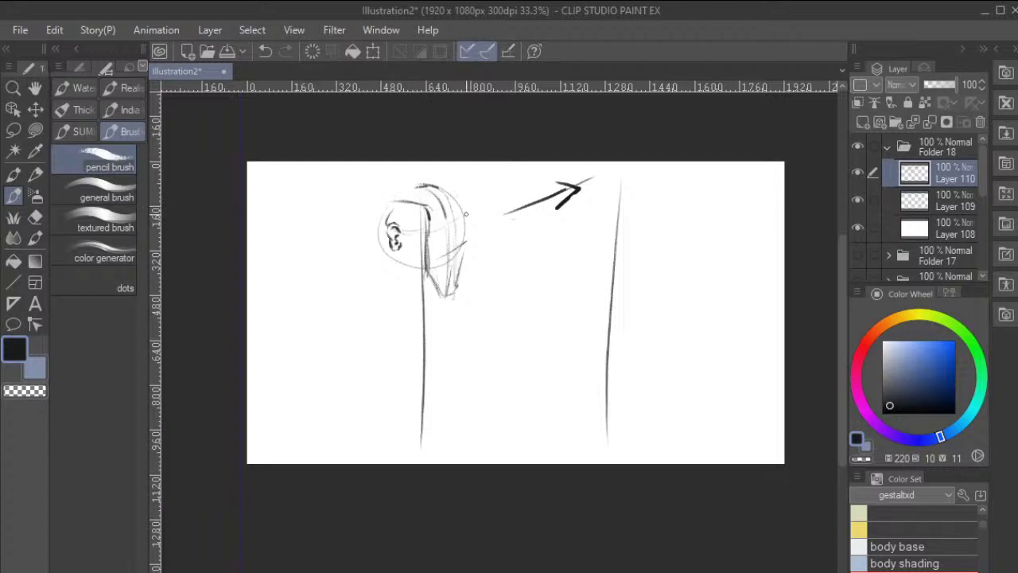
# Strengthen the outline of the forehead, crown and jaw, and draw the back of the neck below the ear.
pyautogui.moveTo(450, 199)
pyautogui.mouseDown()
pyautogui.moveTo(430, 216)
pyautogui.moveTo(467, 235)
pyautogui.mouseUp()
pyautogui.moveTo(412, 183); pyautogui.dragTo(464, 197)
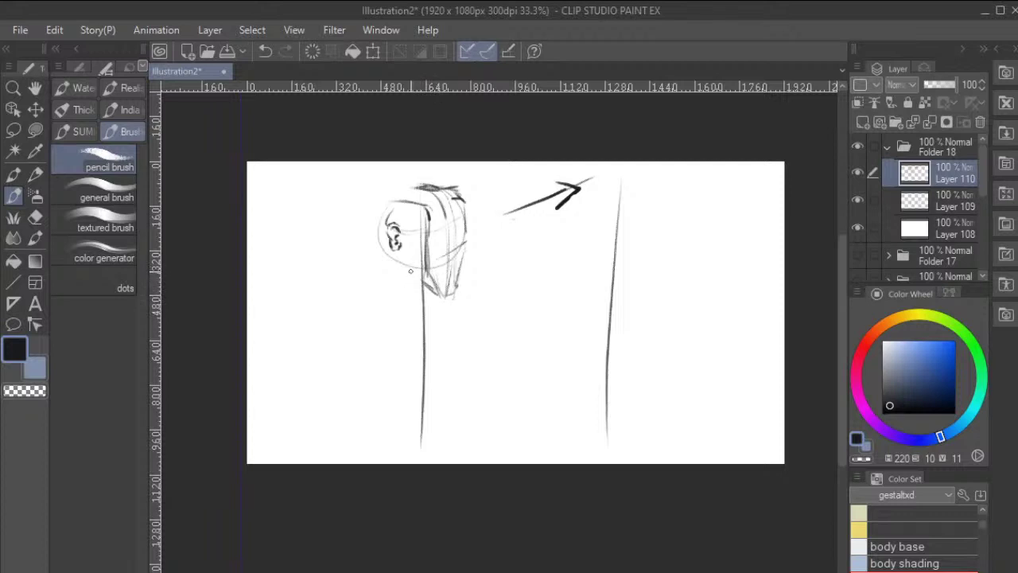
pyautogui.moveTo(415, 276); pyautogui.dragTo(438, 288)
pyautogui.moveTo(380, 245); pyautogui.dragTo(384, 269)
pyautogui.moveTo(382, 255); pyautogui.dragTo(389, 294)
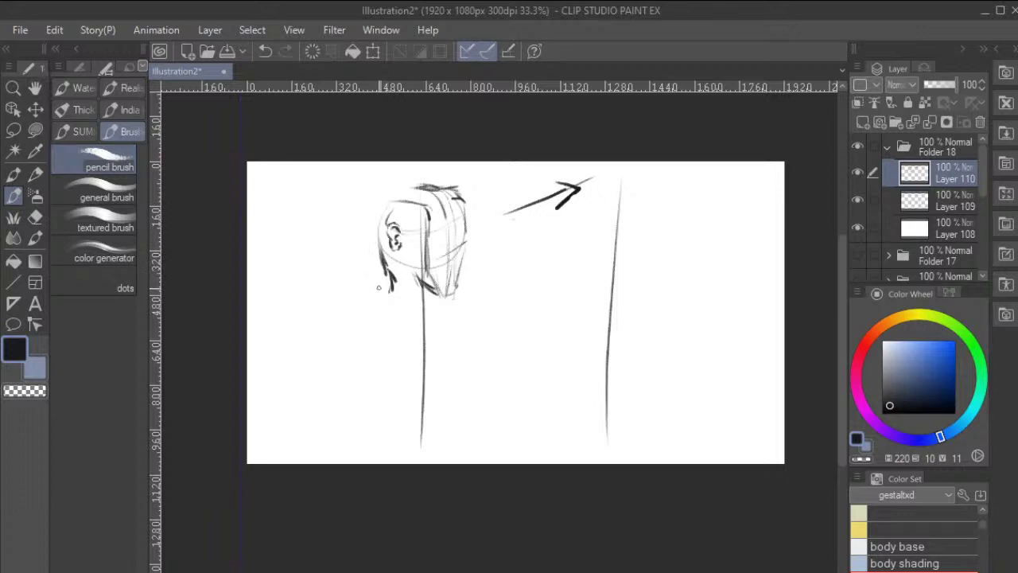
# Sketch sloping shoulders and outer arm lines on both sides of the neck, with an inner arm line and a curve across the lower torso.
pyautogui.moveTo(335, 317); pyautogui.dragTo(373, 296)
pyautogui.moveTo(387, 291); pyautogui.dragTo(320, 318)
pyautogui.moveTo(316, 355); pyautogui.dragTo(309, 433)
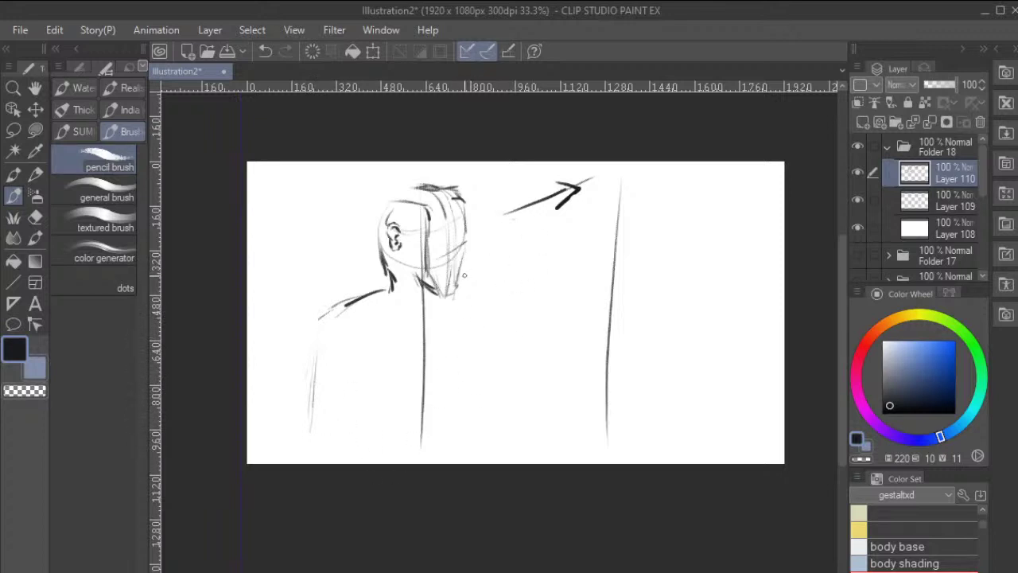
pyautogui.moveTo(464, 276)
pyautogui.mouseDown()
pyautogui.moveTo(495, 285)
pyautogui.moveTo(525, 402)
pyautogui.mouseUp()
pyautogui.moveTo(344, 347); pyautogui.dragTo(368, 397)
pyautogui.moveTo(368, 359)
pyautogui.mouseDown()
pyautogui.moveTo(393, 405)
pyautogui.moveTo(375, 416)
pyautogui.moveTo(437, 389)
pyautogui.mouseUp()
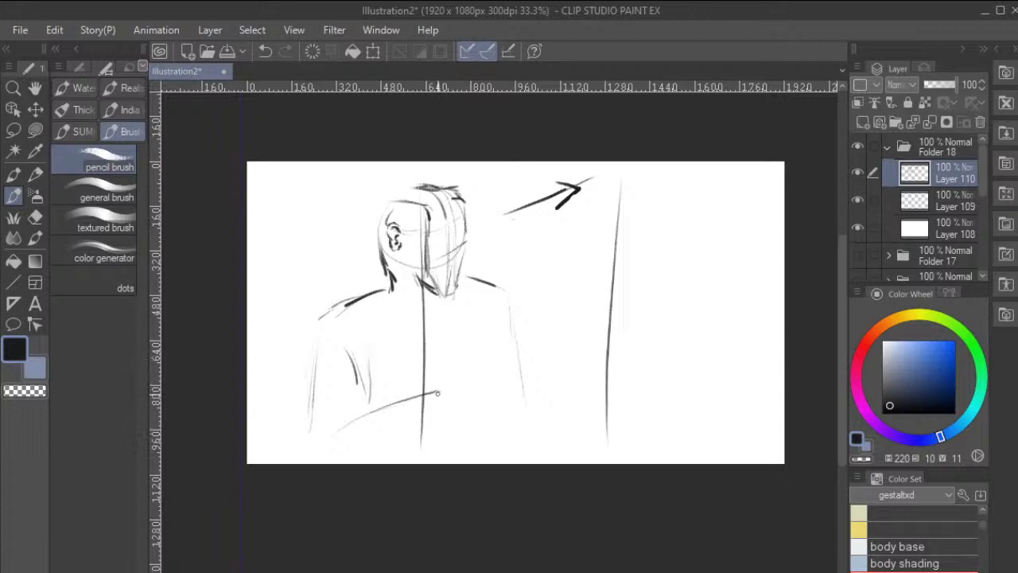
# Sketch the near arm's forearm across the waist, its sleeve cuff and the lower outer sleeve edge on Layer 110.
pyautogui.moveTo(435, 393); pyautogui.dragTo(446, 391)
pyautogui.moveTo(450, 375)
pyautogui.mouseDown()
pyautogui.moveTo(466, 444)
pyautogui.moveTo(401, 462)
pyautogui.mouseUp()
pyautogui.moveTo(466, 444); pyautogui.dragTo(470, 467)
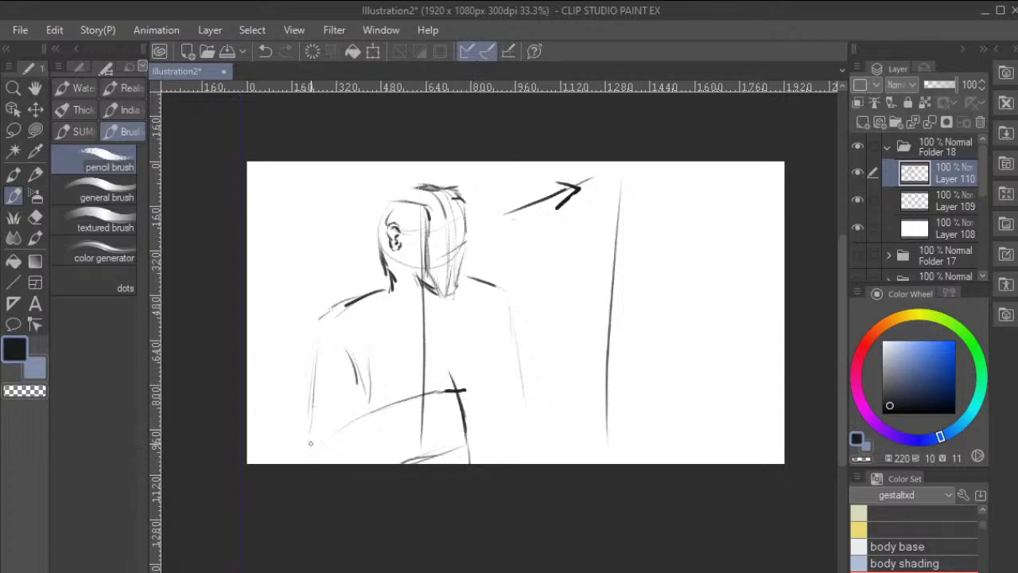
pyautogui.moveTo(310, 432); pyautogui.dragTo(314, 464)
# Sketch the far arm with its outer upper-arm contour, elbow and forearm sleeve running down to the canvas edge.
pyautogui.moveTo(513, 396)
pyautogui.mouseDown()
pyautogui.moveTo(511, 423)
pyautogui.moveTo(493, 464)
pyautogui.mouseUp()
pyautogui.moveTo(513, 393); pyautogui.dragTo(539, 422)
pyautogui.moveTo(494, 286)
pyautogui.mouseDown()
pyautogui.moveTo(514, 299)
pyautogui.moveTo(543, 393)
pyautogui.mouseUp()
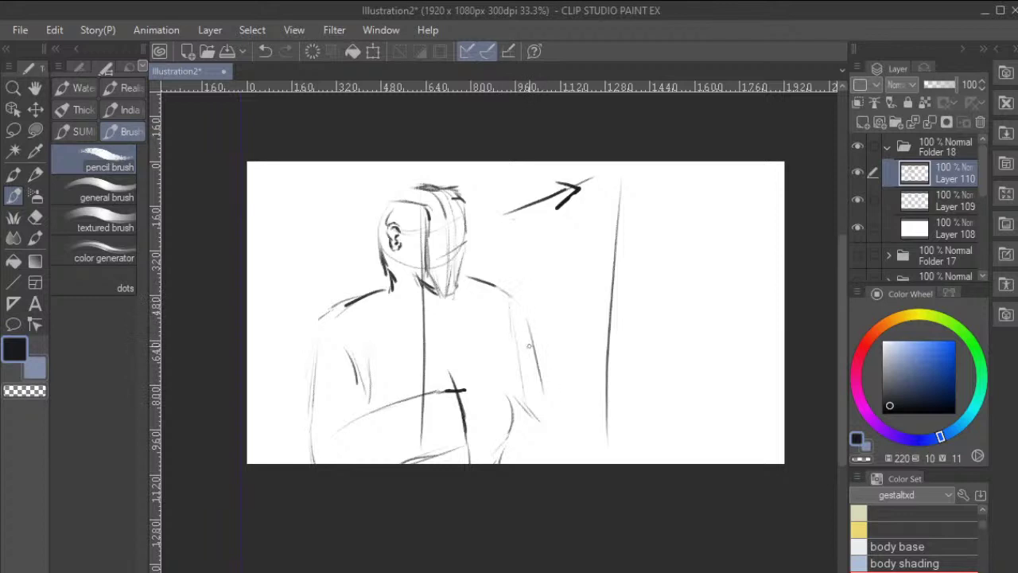
pyautogui.moveTo(525, 327); pyautogui.dragTo(543, 413)
pyautogui.moveTo(535, 415); pyautogui.dragTo(557, 430)
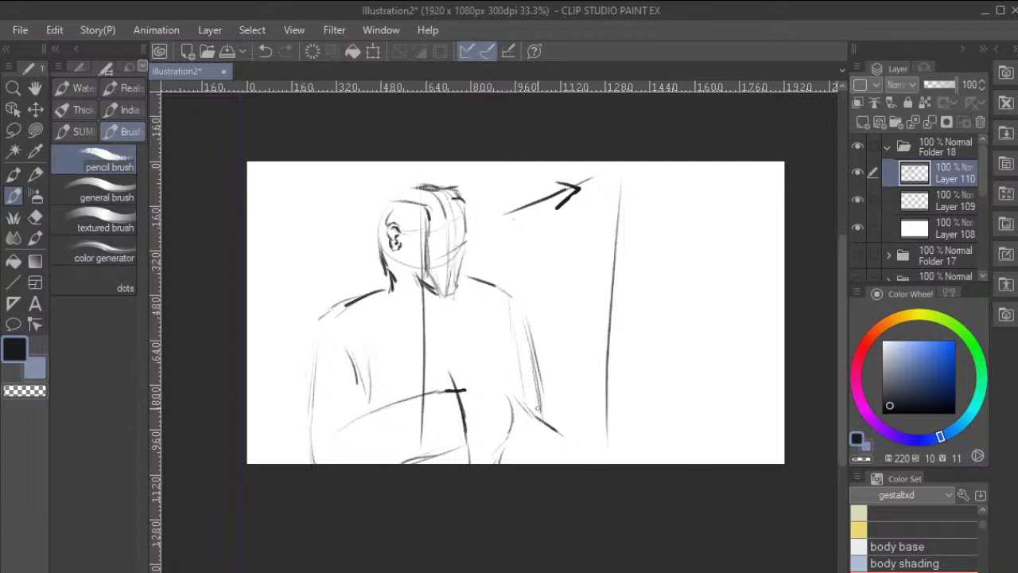
pyautogui.moveTo(514, 395); pyautogui.dragTo(560, 418)
pyautogui.moveTo(533, 397)
pyautogui.mouseDown()
pyautogui.moveTo(513, 380)
pyautogui.moveTo(537, 412)
pyautogui.mouseUp()
pyautogui.moveTo(562, 417); pyautogui.dragTo(583, 456)
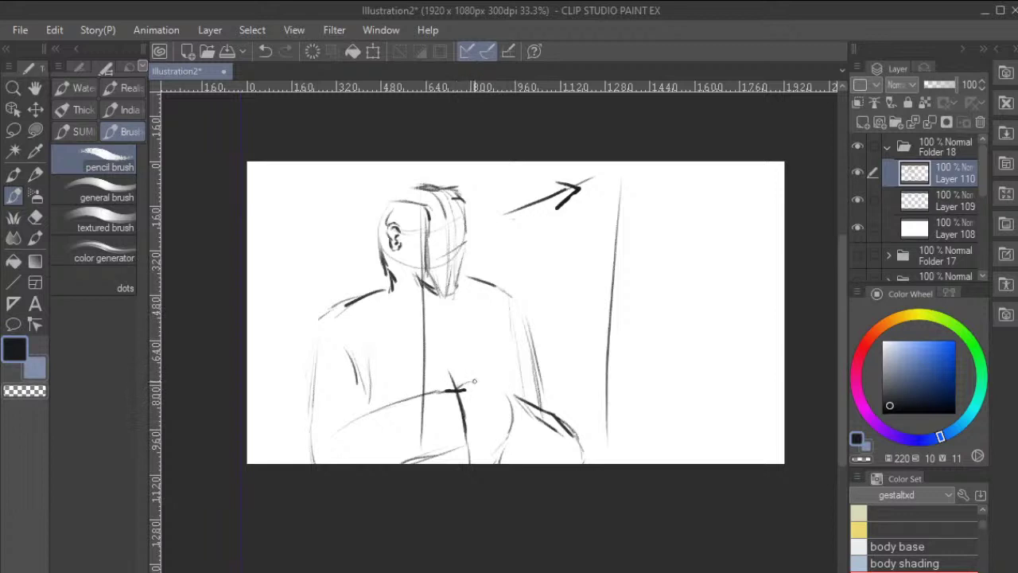
# Sketch the upper hand beyond the cuff, with its thumb, knuckles and the back of the hand.
pyautogui.moveTo(467, 383); pyautogui.dragTo(488, 371)
pyautogui.moveTo(466, 391); pyautogui.dragTo(489, 405)
pyautogui.moveTo(489, 433); pyautogui.dragTo(499, 447)
pyautogui.moveTo(464, 384)
pyautogui.mouseDown()
pyautogui.moveTo(487, 374)
pyautogui.moveTo(490, 397)
pyautogui.mouseUp()
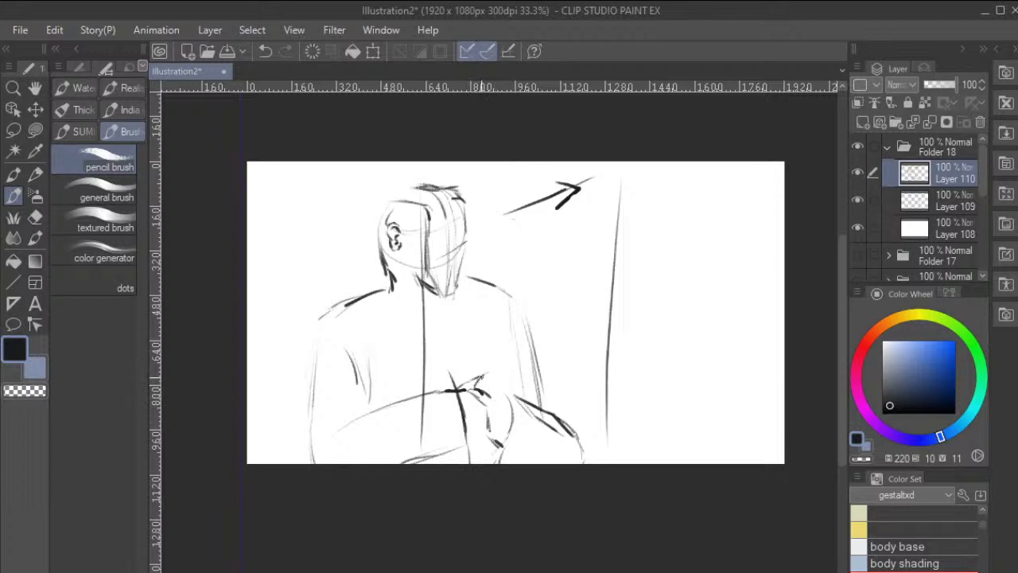
pyautogui.moveTo(477, 381); pyautogui.dragTo(492, 382)
pyautogui.moveTo(483, 382)
pyautogui.mouseDown()
pyautogui.moveTo(503, 397)
pyautogui.moveTo(503, 387)
pyautogui.mouseUp()
pyautogui.moveTo(514, 388); pyautogui.dragTo(509, 439)
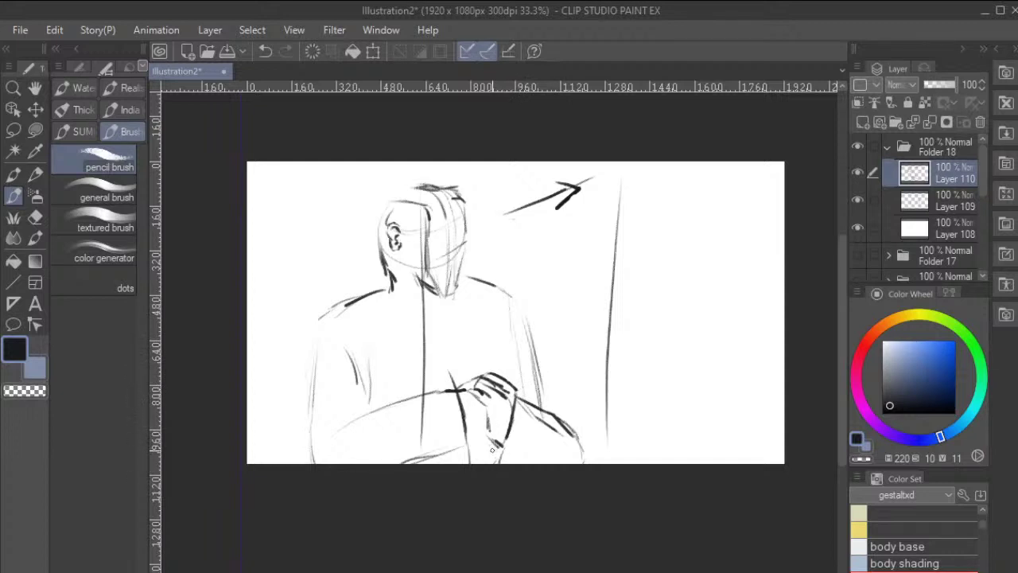
# Draw the wrist edge and the curled fingers between the cuff and the upper hand.
pyautogui.moveTo(487, 436); pyautogui.dragTo(496, 461)
pyautogui.moveTo(466, 433); pyautogui.dragTo(483, 431)
pyautogui.moveTo(483, 408); pyautogui.dragTo(480, 415)
pyautogui.moveTo(484, 400); pyautogui.dragTo(482, 420)
# Draw the garment's V-shaped neckline from both sides of the neck to a point on the chest.
pyautogui.moveTo(390, 294); pyautogui.dragTo(426, 332)
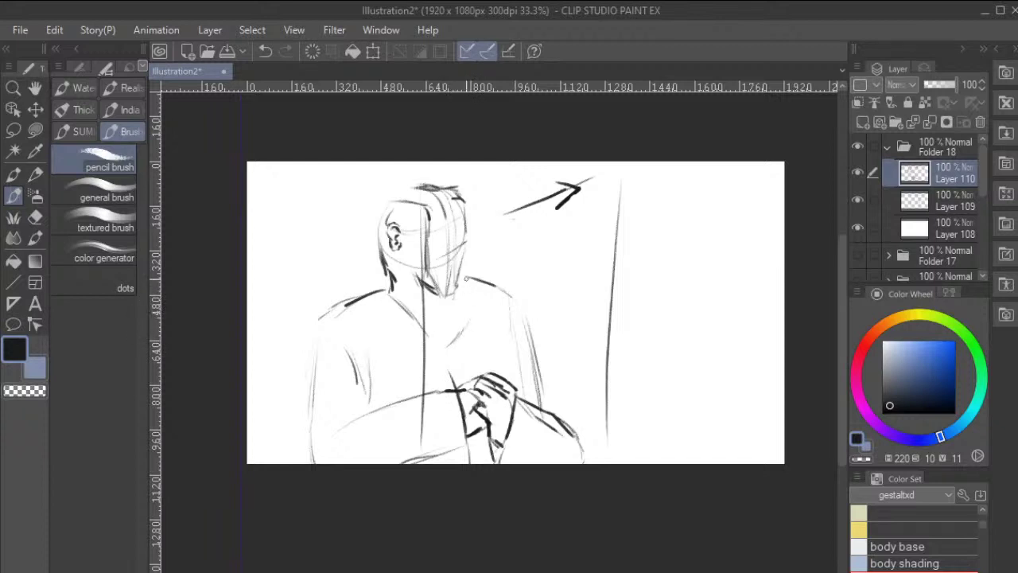
pyautogui.moveTo(468, 285); pyautogui.dragTo(474, 322)
pyautogui.moveTo(392, 300)
pyautogui.mouseDown()
pyautogui.moveTo(458, 349)
pyautogui.moveTo(469, 344)
pyautogui.moveTo(422, 338)
pyautogui.moveTo(459, 360)
pyautogui.moveTo(474, 335)
pyautogui.mouseUp()
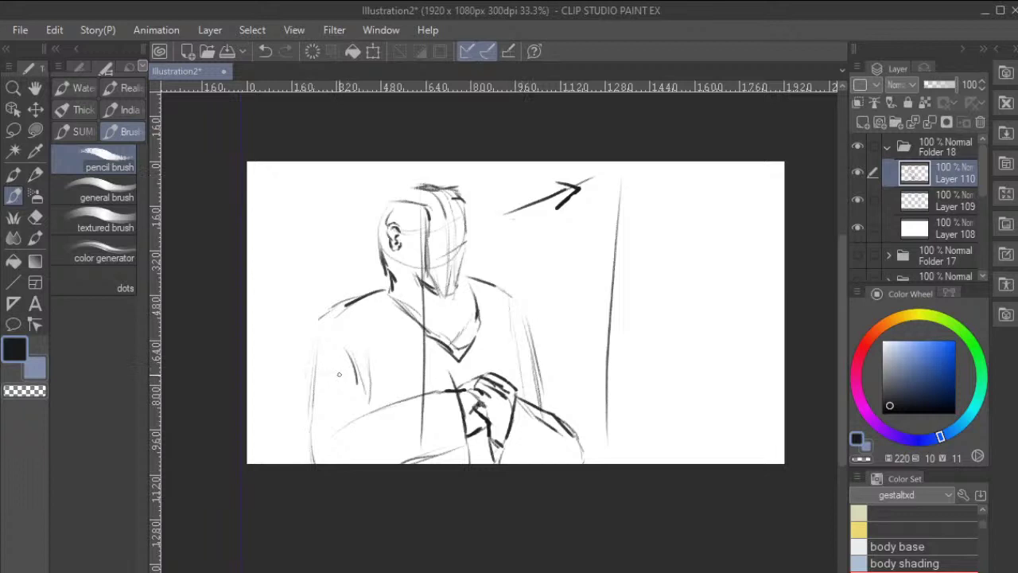
# Add a line across the chest and near sleeve, and strengthen the far shoulder and upper-arm contour.
pyautogui.moveTo(319, 371); pyautogui.dragTo(348, 380)
pyautogui.moveTo(317, 363)
pyautogui.mouseDown()
pyautogui.moveTo(423, 358)
pyautogui.moveTo(394, 355)
pyautogui.moveTo(493, 332)
pyautogui.mouseUp()
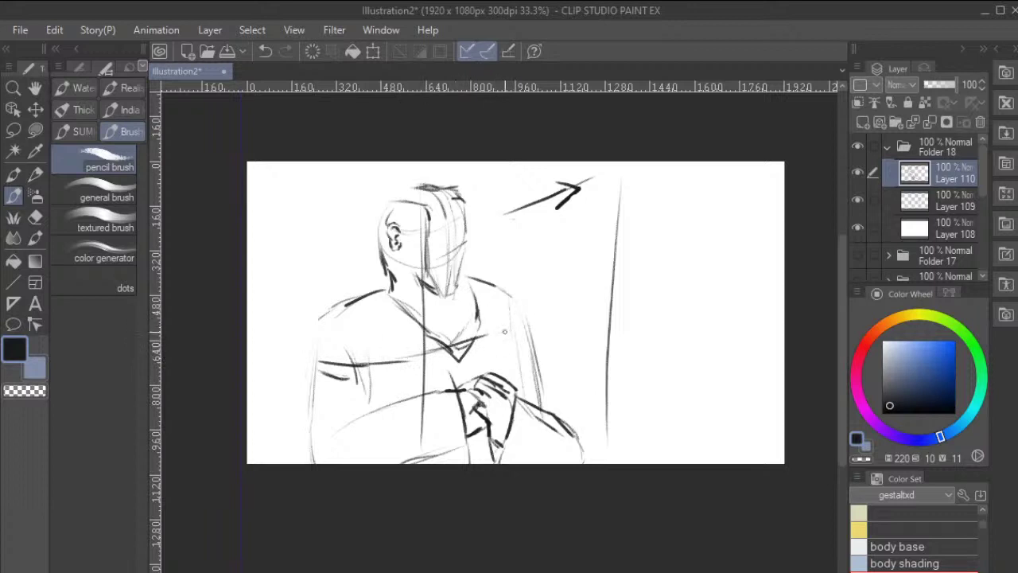
pyautogui.moveTo(492, 280)
pyautogui.mouseDown()
pyautogui.moveTo(524, 293)
pyautogui.moveTo(545, 401)
pyautogui.mouseUp()
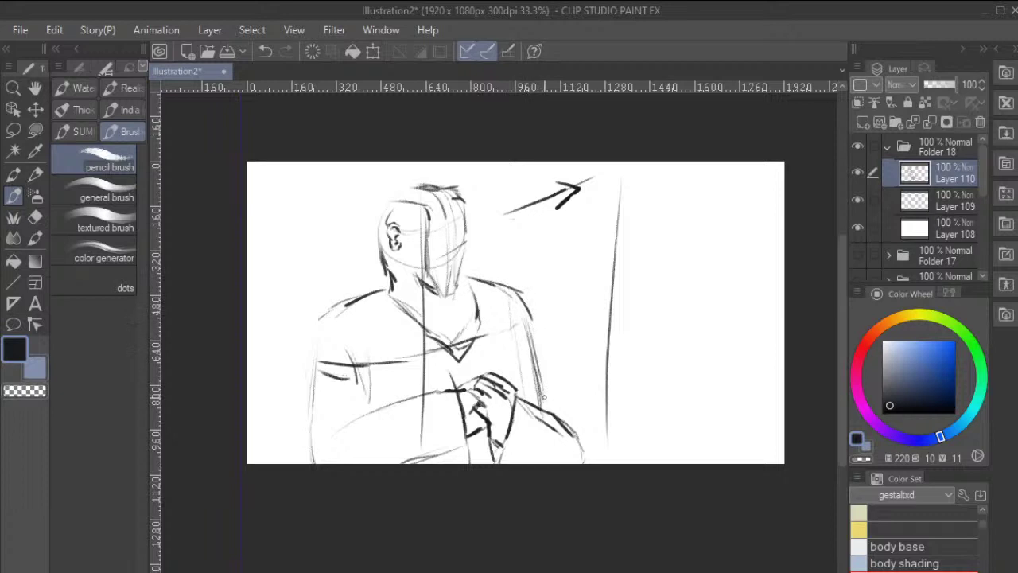
pyautogui.moveTo(528, 331); pyautogui.dragTo(544, 382)
# Sketch the swept-back hair on top of the head and the face's nose, brows and eyes.
pyautogui.moveTo(386, 187)
pyautogui.mouseDown()
pyautogui.moveTo(391, 201)
pyautogui.moveTo(402, 179)
pyautogui.moveTo(439, 196)
pyautogui.moveTo(419, 169)
pyautogui.moveTo(443, 199)
pyautogui.moveTo(421, 204)
pyautogui.moveTo(445, 191)
pyautogui.mouseUp()
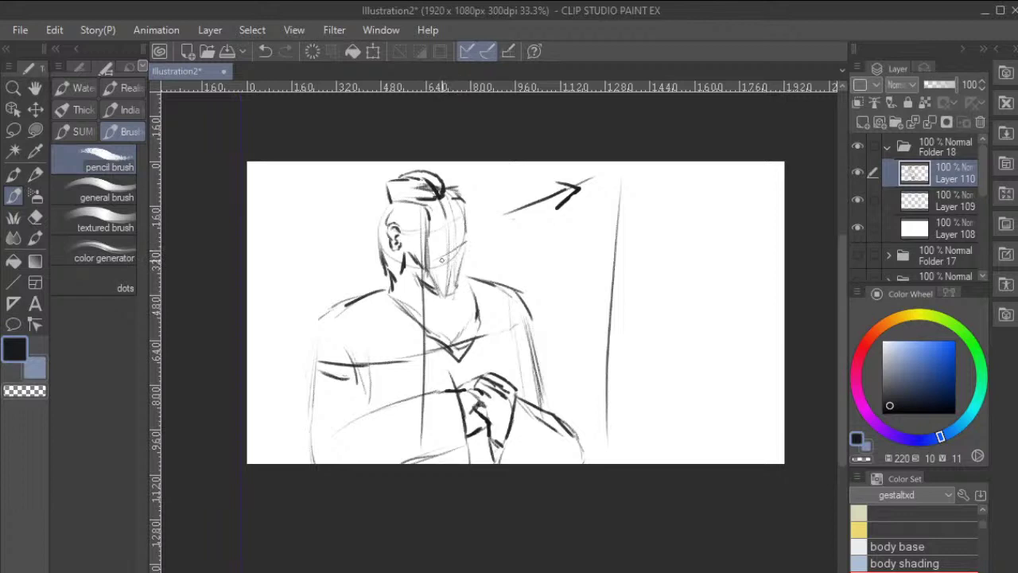
pyautogui.moveTo(442, 256); pyautogui.dragTo(453, 261)
pyautogui.moveTo(445, 235); pyautogui.dragTo(446, 234)
pyautogui.moveTo(445, 220)
pyautogui.mouseDown()
pyautogui.moveTo(423, 223)
pyautogui.moveTo(458, 218)
pyautogui.moveTo(467, 204)
pyautogui.moveTo(470, 216)
pyautogui.moveTo(455, 215)
pyautogui.mouseUp()
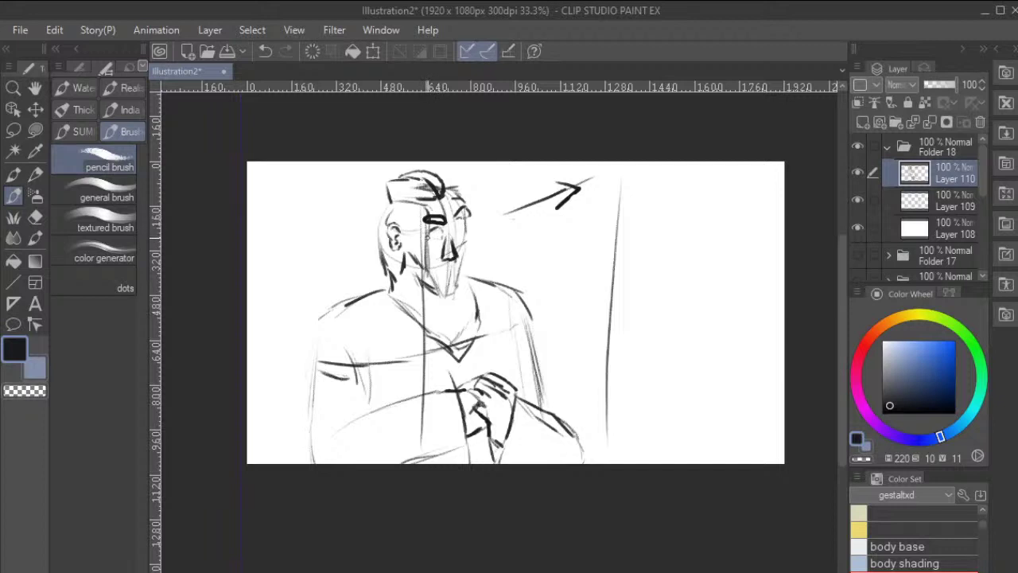
pyautogui.moveTo(440, 239)
pyautogui.mouseDown()
pyautogui.moveTo(471, 193)
pyautogui.moveTo(468, 231)
pyautogui.mouseUp()
# Draw the moustache, the mouth area and the long strands of the beard hanging from the chin.
pyautogui.moveTo(450, 264); pyautogui.dragTo(447, 296)
pyautogui.moveTo(441, 319); pyautogui.dragTo(438, 295)
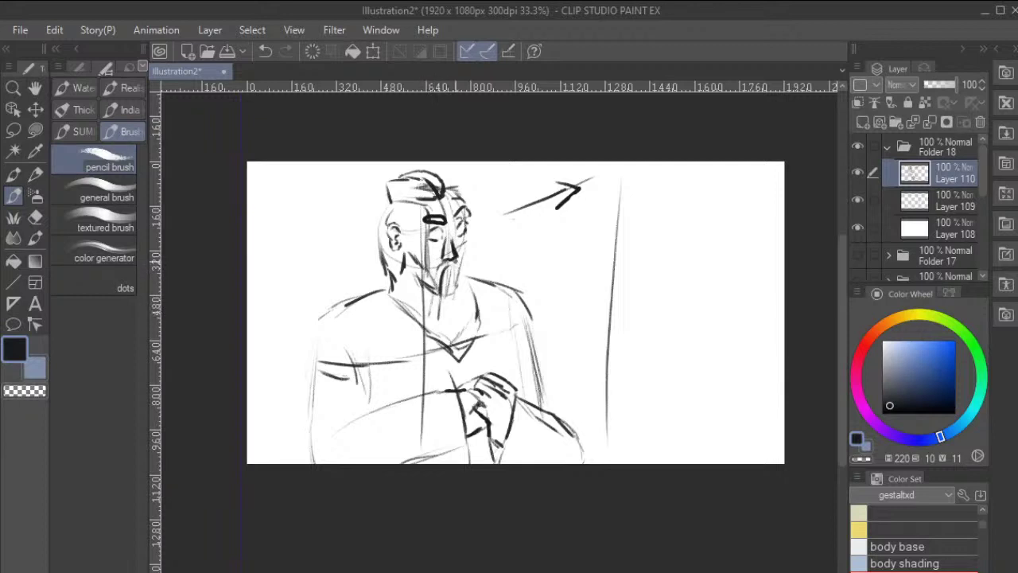
pyautogui.moveTo(461, 272); pyautogui.dragTo(472, 302)
pyautogui.moveTo(447, 279)
pyautogui.mouseDown()
pyautogui.moveTo(450, 294)
pyautogui.moveTo(461, 286)
pyautogui.moveTo(455, 295)
pyautogui.mouseUp()
pyautogui.moveTo(458, 287)
pyautogui.mouseDown()
pyautogui.moveTo(456, 299)
pyautogui.moveTo(444, 294)
pyautogui.moveTo(450, 345)
pyautogui.mouseUp()
pyautogui.moveTo(446, 307)
pyautogui.mouseDown()
pyautogui.moveTo(449, 345)
pyautogui.moveTo(471, 335)
pyautogui.mouseUp()
pyautogui.moveTo(465, 292)
pyautogui.mouseDown()
pyautogui.moveTo(474, 336)
pyautogui.moveTo(456, 317)
pyautogui.moveTo(465, 340)
pyautogui.moveTo(467, 321)
pyautogui.moveTo(473, 339)
pyautogui.moveTo(477, 326)
pyautogui.mouseUp()
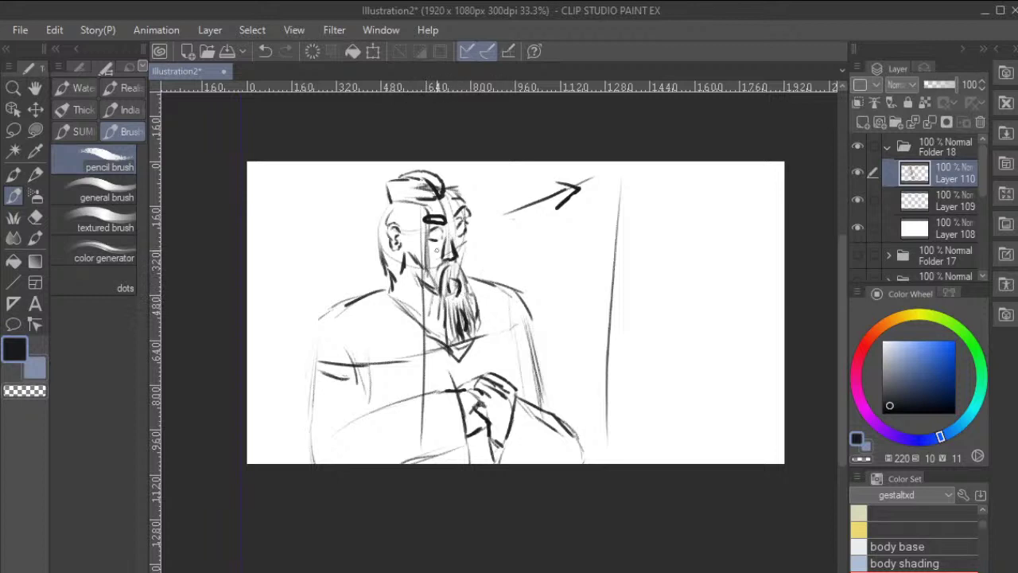
# Extend the beard with strands along both sides of the jaw, joining it to the chin beard.
pyautogui.moveTo(404, 262); pyautogui.dragTo(420, 302)
pyautogui.moveTo(415, 280)
pyautogui.mouseDown()
pyautogui.moveTo(426, 311)
pyautogui.moveTo(423, 295)
pyautogui.mouseUp()
pyautogui.moveTo(418, 287); pyautogui.dragTo(451, 338)
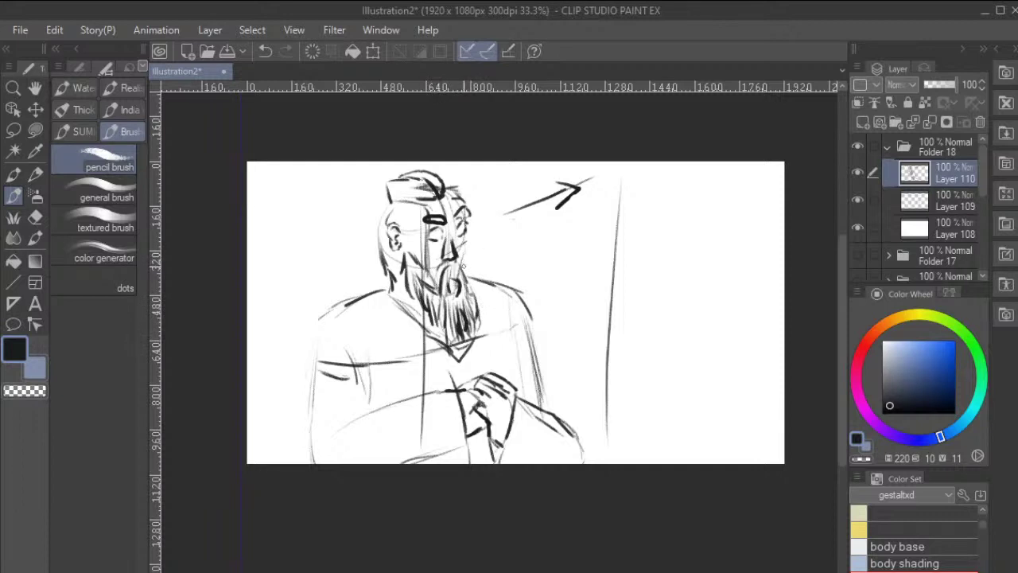
pyautogui.moveTo(462, 258); pyautogui.dragTo(474, 285)
# Draw the outer V-shaped collar edge and place a chain of rounded links along the neckline.
pyautogui.moveTo(363, 299); pyautogui.dragTo(466, 378)
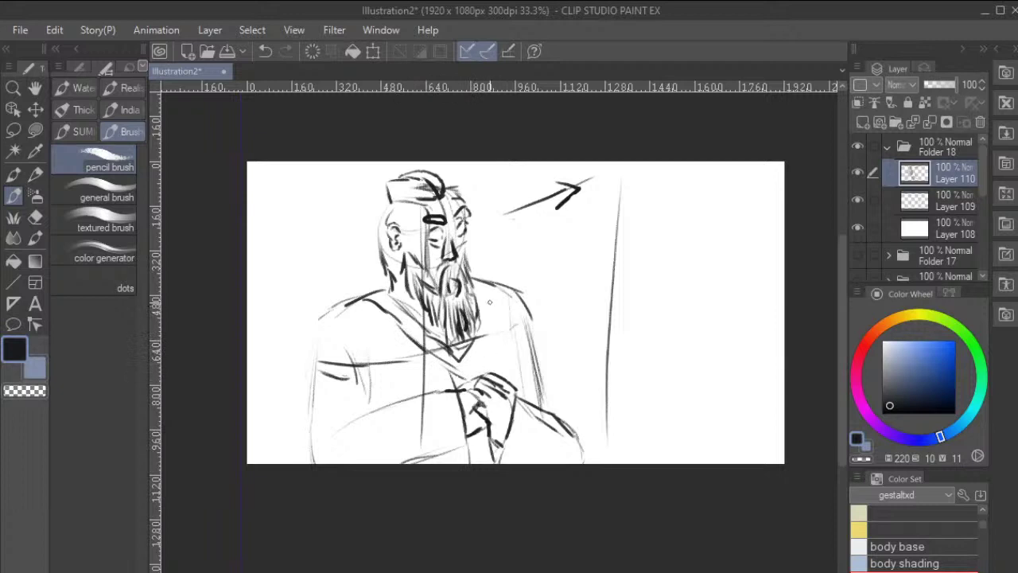
pyautogui.moveTo(493, 309)
pyautogui.mouseDown()
pyautogui.moveTo(490, 297)
pyautogui.moveTo(493, 337)
pyautogui.moveTo(470, 367)
pyautogui.mouseUp()
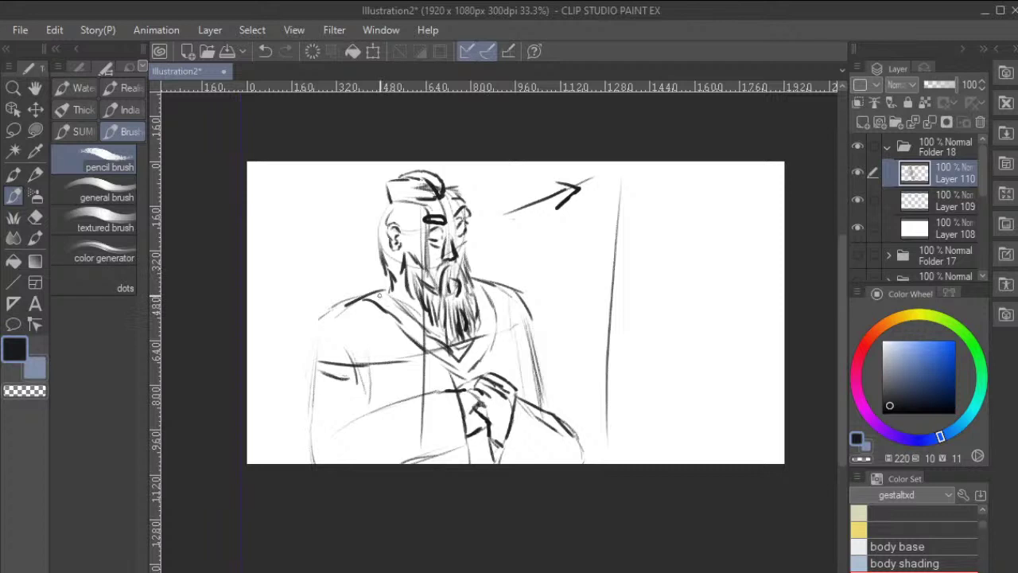
pyautogui.moveTo(385, 294)
pyautogui.mouseDown()
pyautogui.moveTo(371, 301)
pyautogui.moveTo(382, 306)
pyautogui.moveTo(385, 294)
pyautogui.moveTo(398, 317)
pyautogui.moveTo(406, 311)
pyautogui.moveTo(415, 338)
pyautogui.moveTo(427, 338)
pyautogui.moveTo(418, 326)
pyautogui.moveTo(445, 364)
pyautogui.moveTo(478, 364)
pyautogui.moveTo(476, 337)
pyautogui.moveTo(490, 334)
pyautogui.moveTo(481, 328)
pyautogui.moveTo(480, 276)
pyautogui.mouseUp()
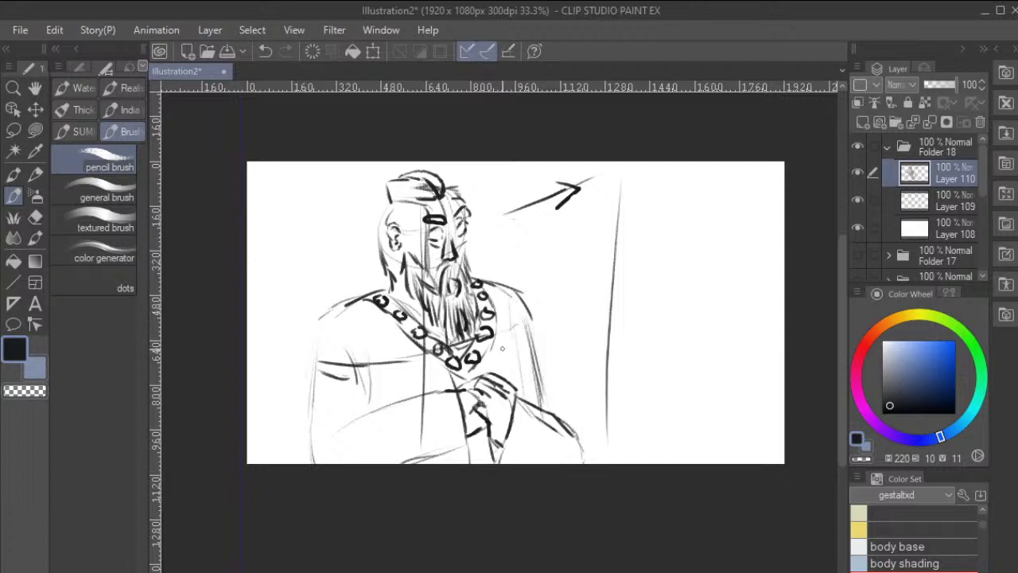
# Add a small badge on the far side of the chest and fold lines on the near sleeve and cuff.
pyautogui.moveTo(505, 346); pyautogui.dragTo(506, 364)
pyautogui.moveTo(509, 347)
pyautogui.mouseDown()
pyautogui.moveTo(521, 335)
pyautogui.moveTo(505, 344)
pyautogui.moveTo(511, 352)
pyautogui.mouseUp()
pyautogui.moveTo(316, 329); pyautogui.dragTo(309, 356)
pyautogui.moveTo(366, 340); pyautogui.dragTo(370, 388)
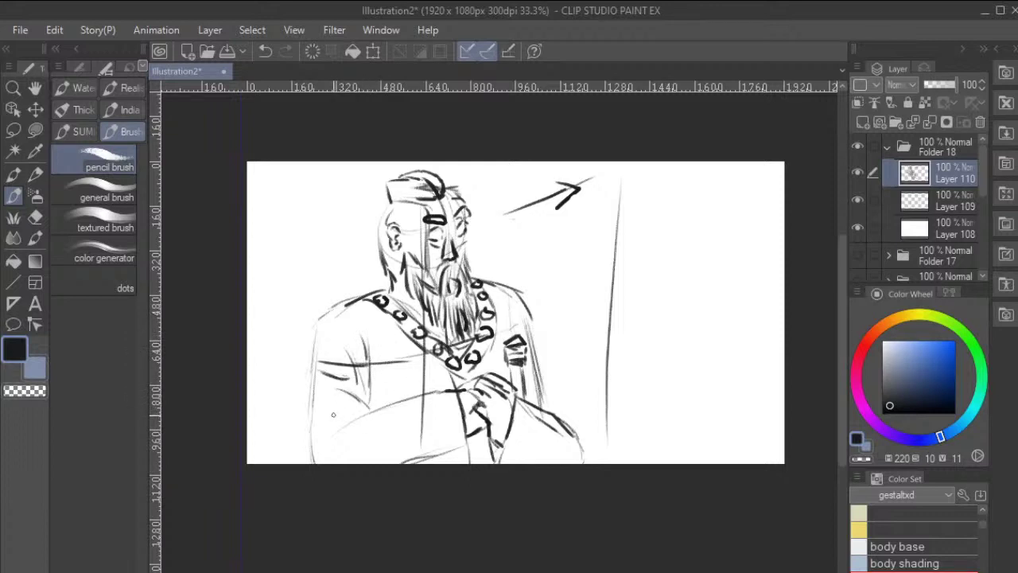
pyautogui.moveTo(328, 414); pyautogui.dragTo(361, 405)
pyautogui.moveTo(457, 396)
pyautogui.mouseDown()
pyautogui.moveTo(471, 452)
pyautogui.moveTo(488, 452)
pyautogui.mouseUp()
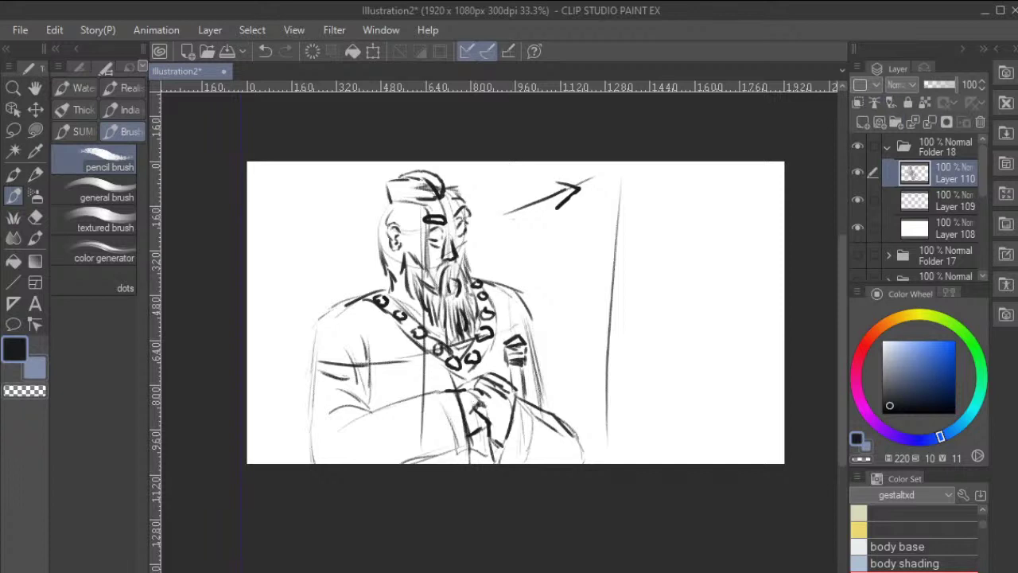
# Add a new layer above the sketch and lower the opacity of Layer 110 to 44%.
pyautogui.click(863, 122)
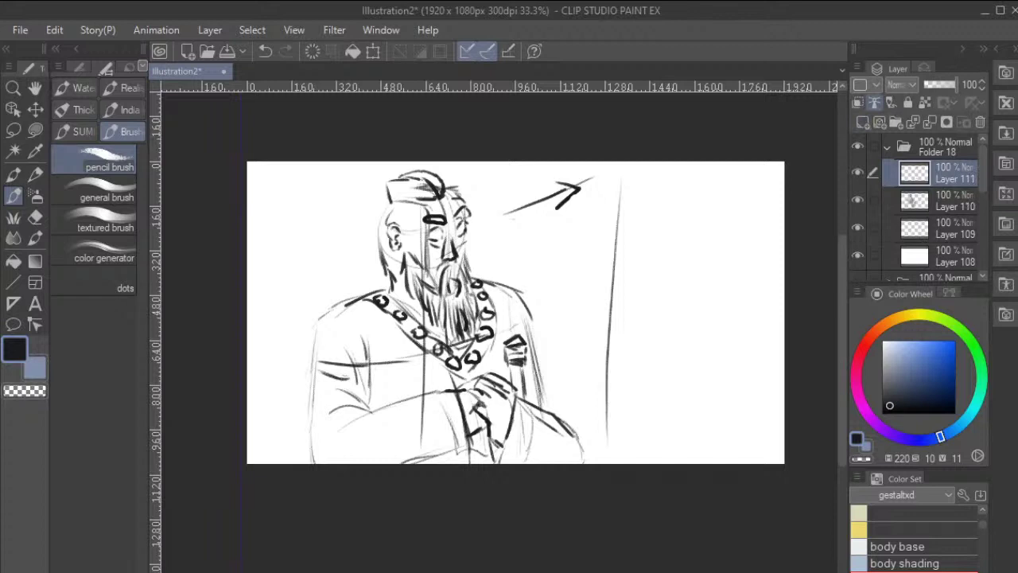
pyautogui.click(946, 200)
pyautogui.moveTo(954, 84); pyautogui.dragTo(938, 84)
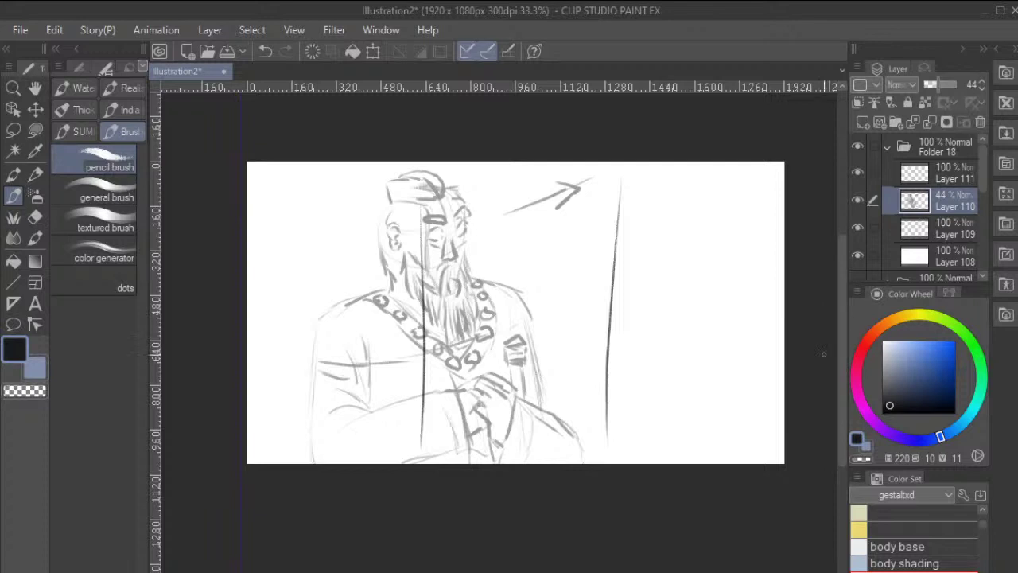
# Switch to the general brush with a light grey of hue 0, saturation 0 and value 82, and enlarge the brush.
pyautogui.click(103, 192)
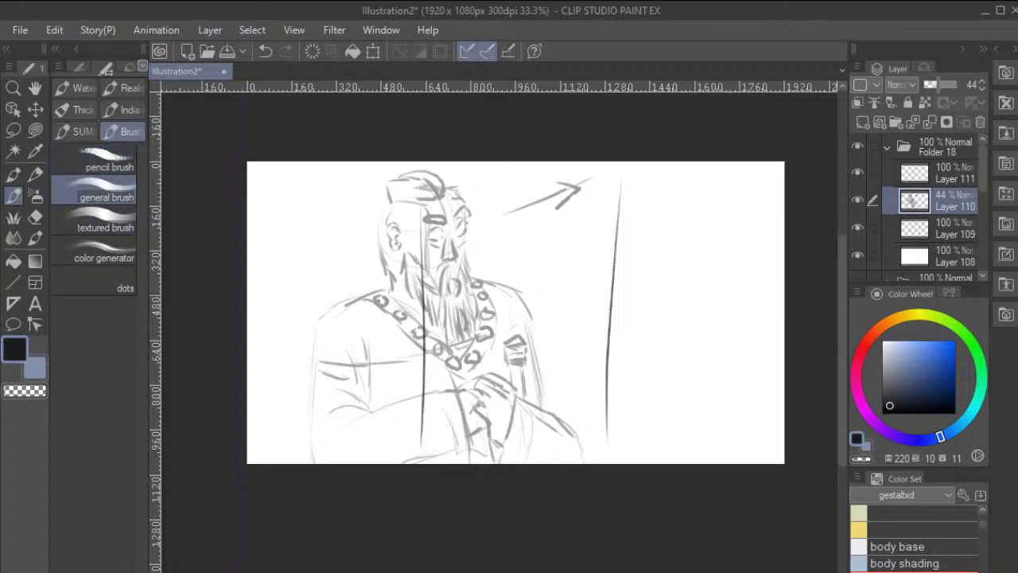
pyautogui.keyDown('alt'); pyautogui.click(701, 359); pyautogui.keyUp('alt')
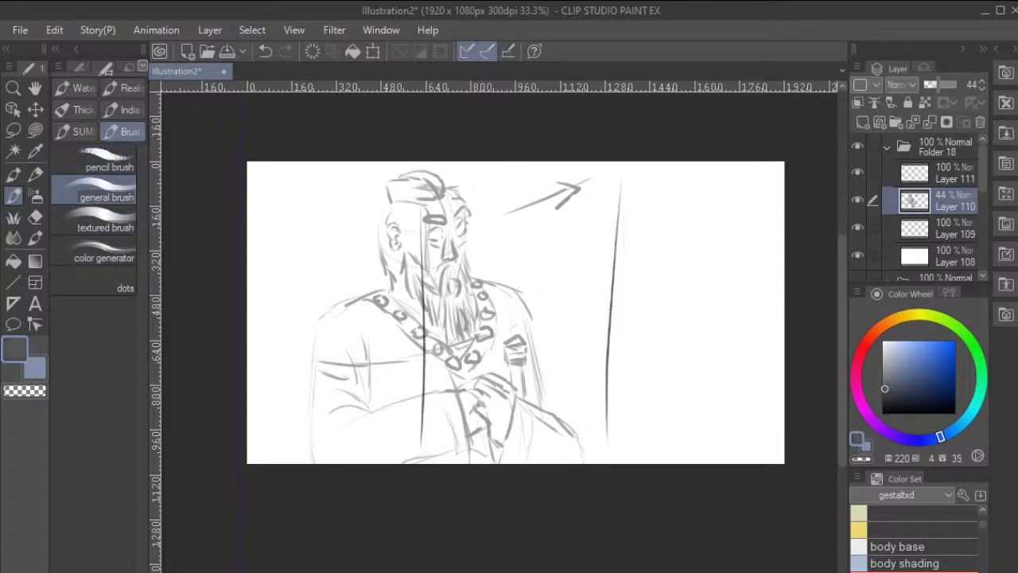
pyautogui.keyDown('alt'); pyautogui.click(702, 360); pyautogui.keyUp('alt')
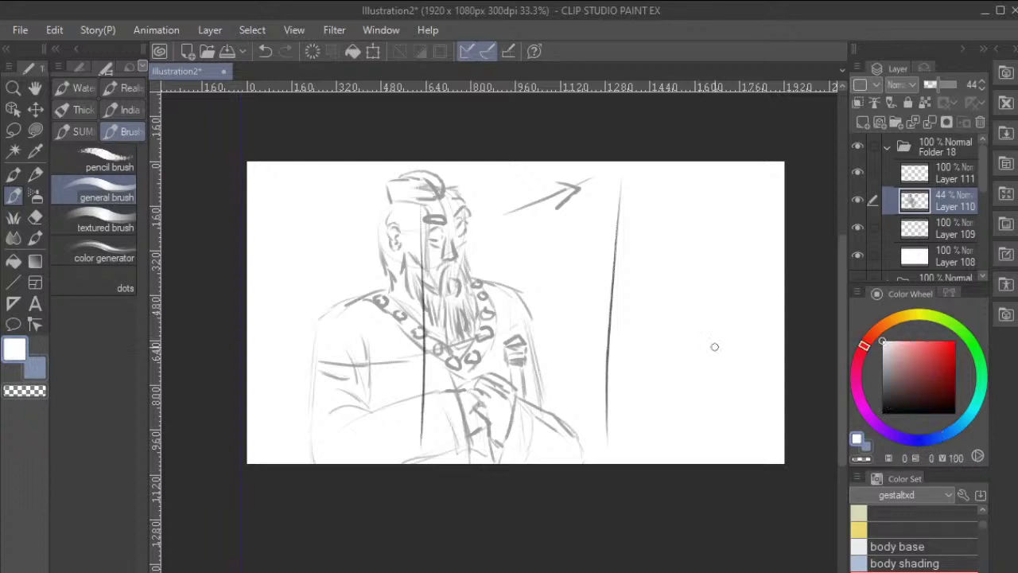
pyautogui.moveTo(881, 342); pyautogui.dragTo(881, 354)
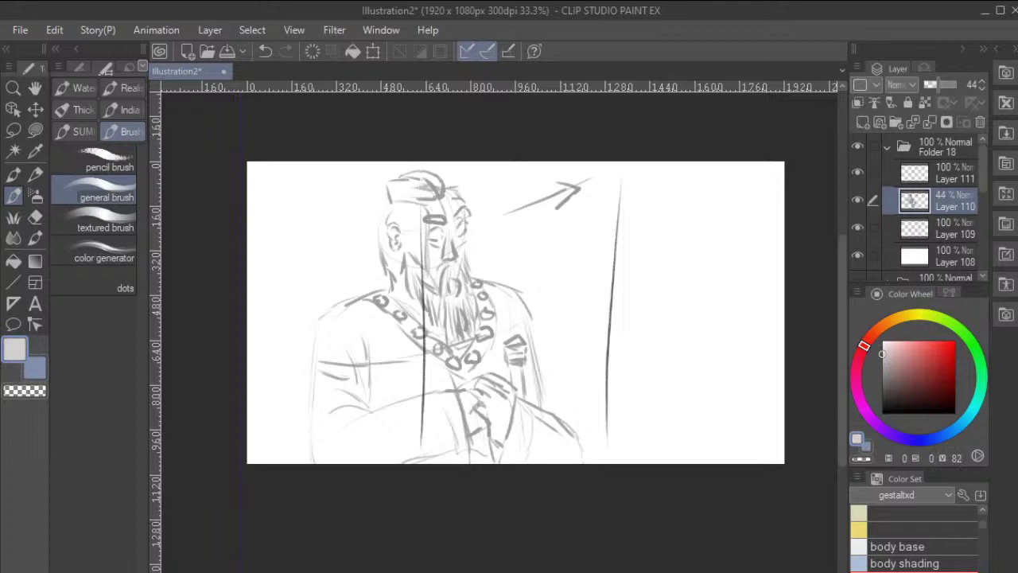
pyautogui.click(96, 159)
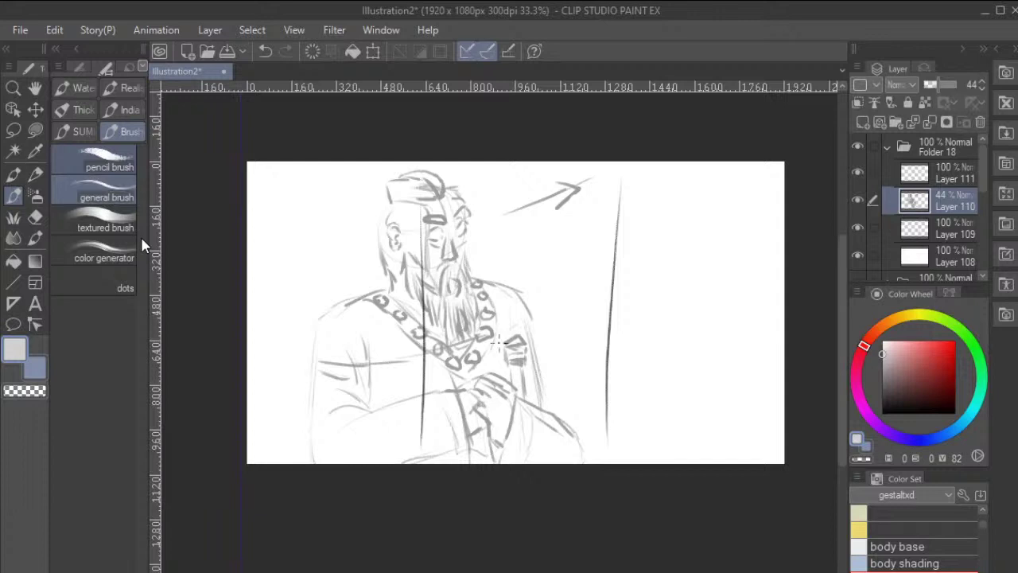
pyautogui.moveTo(497, 343)
pyautogui.mouseDown()
pyautogui.moveTo(594, 342)
pyautogui.moveTo(528, 343)
pyautogui.mouseUp()
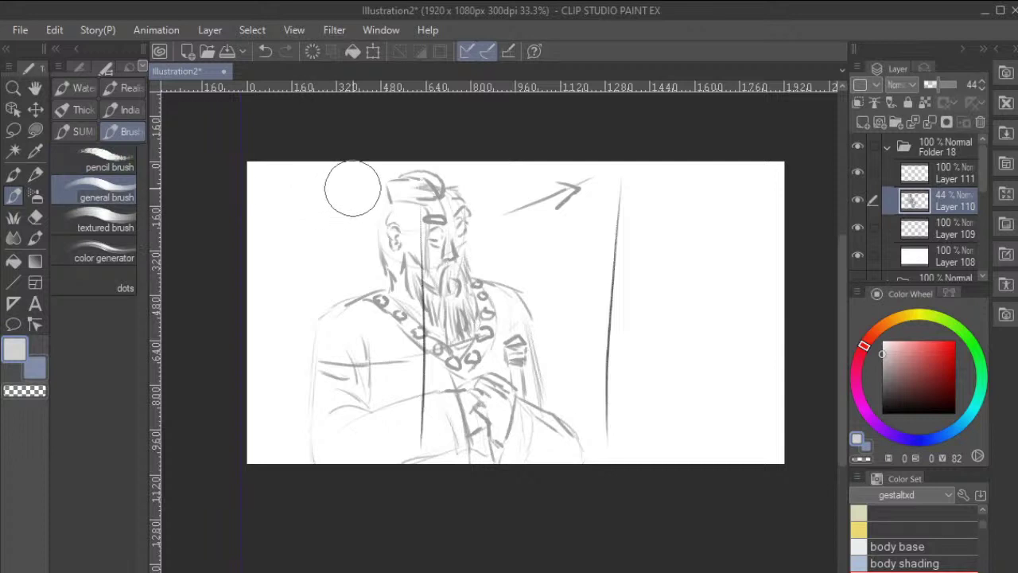
pyautogui.moveTo(361, 181); pyautogui.dragTo(431, 184)
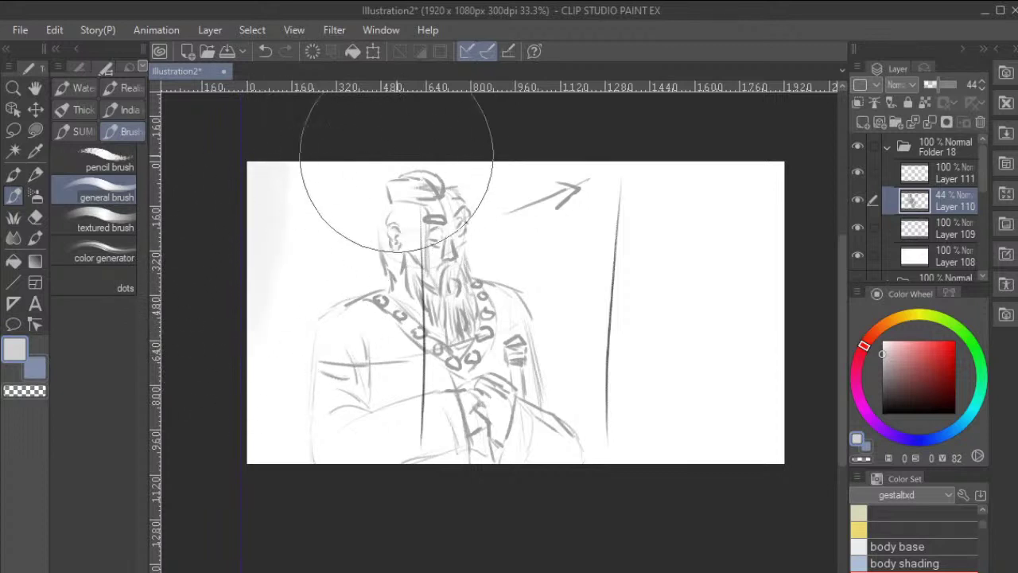
pyautogui.moveTo(262, 250)
pyautogui.mouseDown()
pyautogui.moveTo(373, 144)
pyautogui.moveTo(295, 217)
pyautogui.moveTo(383, 152)
pyautogui.moveTo(278, 236)
pyautogui.moveTo(254, 289)
pyautogui.moveTo(326, 180)
pyautogui.moveTo(385, 169)
pyautogui.moveTo(273, 277)
pyautogui.moveTo(256, 309)
pyautogui.moveTo(356, 173)
pyautogui.moveTo(404, 158)
pyautogui.moveTo(567, 147)
pyautogui.moveTo(504, 173)
pyautogui.moveTo(401, 177)
pyautogui.moveTo(534, 155)
pyautogui.moveTo(627, 187)
pyautogui.moveTo(471, 162)
pyautogui.moveTo(590, 178)
pyautogui.moveTo(657, 250)
pyautogui.moveTo(628, 170)
pyautogui.moveTo(752, 259)
pyautogui.moveTo(705, 182)
pyautogui.moveTo(747, 283)
pyautogui.moveTo(718, 188)
pyautogui.moveTo(780, 305)
pyautogui.moveTo(747, 183)
pyautogui.moveTo(775, 189)
pyautogui.moveTo(786, 215)
pyautogui.moveTo(772, 161)
pyautogui.moveTo(810, 245)
pyautogui.moveTo(762, 158)
pyautogui.moveTo(765, 310)
pyautogui.moveTo(716, 246)
pyautogui.moveTo(776, 409)
pyautogui.moveTo(691, 286)
pyautogui.moveTo(750, 383)
pyautogui.moveTo(727, 358)
pyautogui.moveTo(641, 231)
pyautogui.moveTo(599, 220)
pyautogui.moveTo(731, 307)
pyautogui.moveTo(676, 233)
pyautogui.moveTo(596, 220)
pyautogui.moveTo(667, 256)
pyautogui.moveTo(526, 201)
pyautogui.moveTo(657, 250)
pyautogui.moveTo(751, 314)
pyautogui.moveTo(592, 218)
pyautogui.moveTo(702, 285)
pyautogui.moveTo(745, 387)
pyautogui.moveTo(744, 340)
pyautogui.moveTo(584, 201)
pyautogui.moveTo(498, 162)
pyautogui.moveTo(329, 184)
pyautogui.moveTo(328, 268)
pyautogui.moveTo(517, 194)
pyautogui.moveTo(485, 182)
pyautogui.moveTo(278, 229)
pyautogui.moveTo(267, 351)
pyautogui.moveTo(405, 180)
pyautogui.moveTo(279, 213)
pyautogui.moveTo(247, 511)
pyautogui.moveTo(399, 520)
pyautogui.mouseUp()
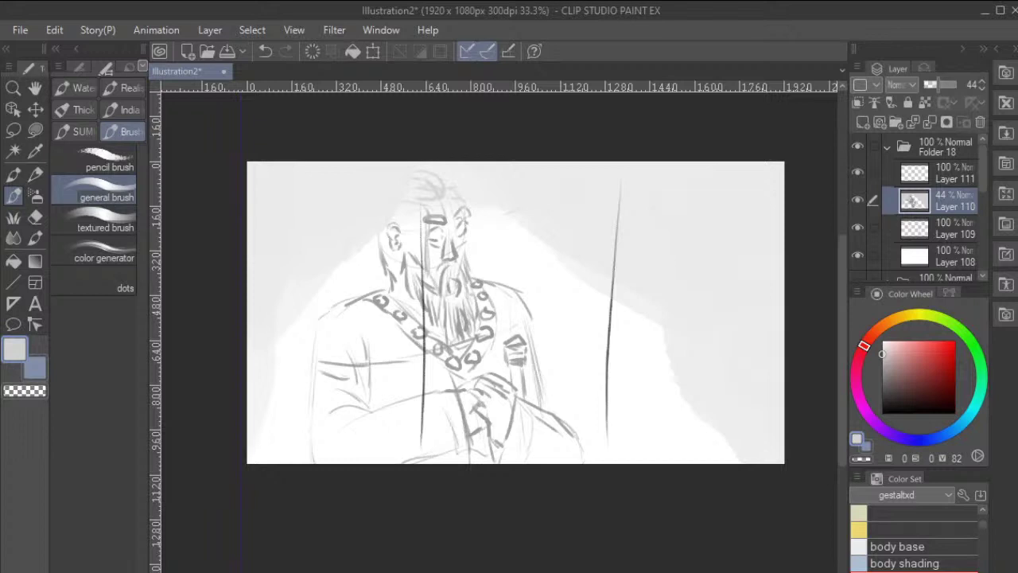
pyautogui.hotkey('ctrl', 'z')
pyautogui.hotkey('ctrl', 'z')
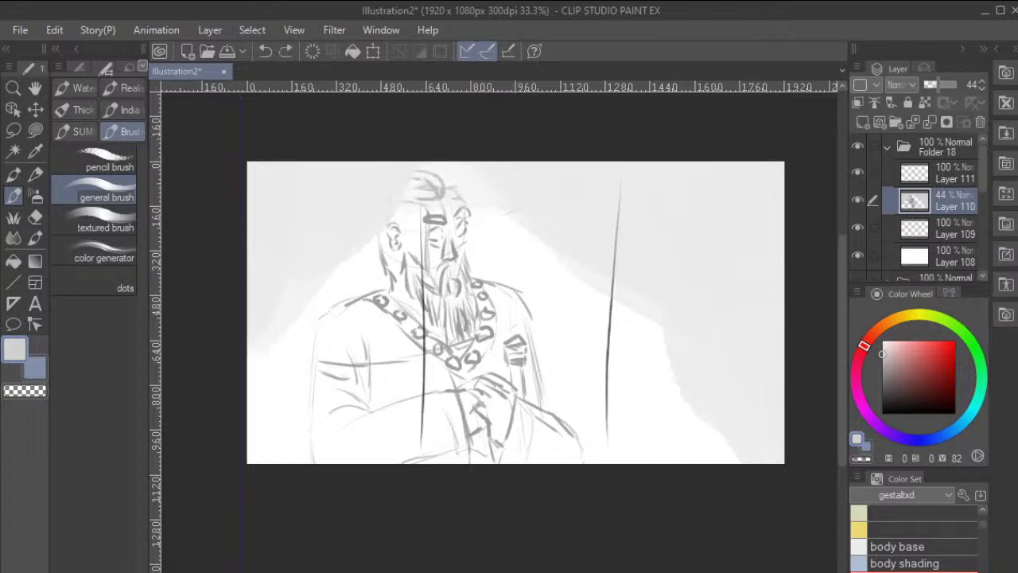
pyautogui.hotkey('ctrl', 'z')
pyautogui.hotkey('ctrl', 'z')
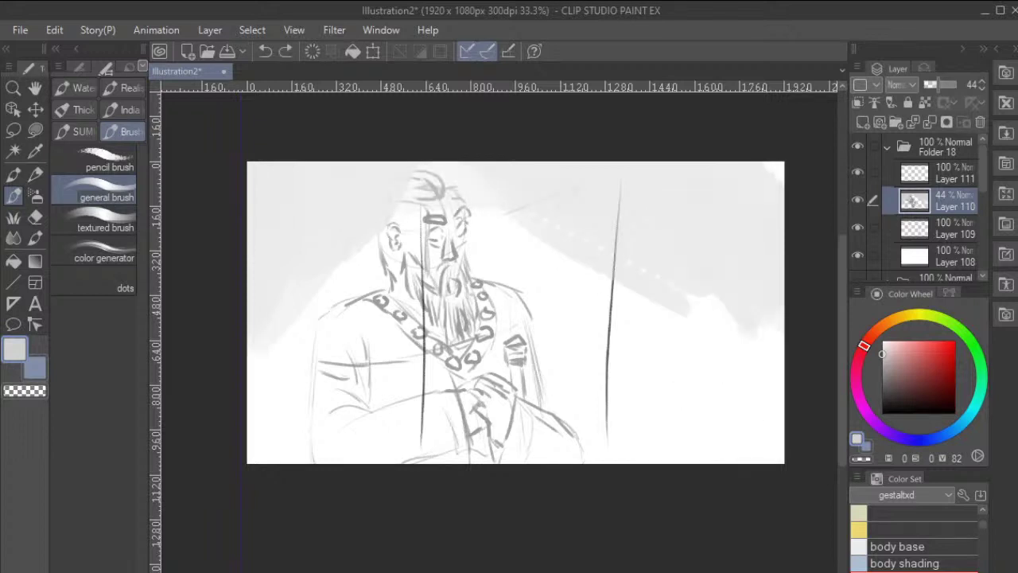
pyautogui.hotkey('ctrl', 'z')
pyautogui.hotkey('ctrl', 'z')
pyautogui.hotkey('ctrl', 'z')
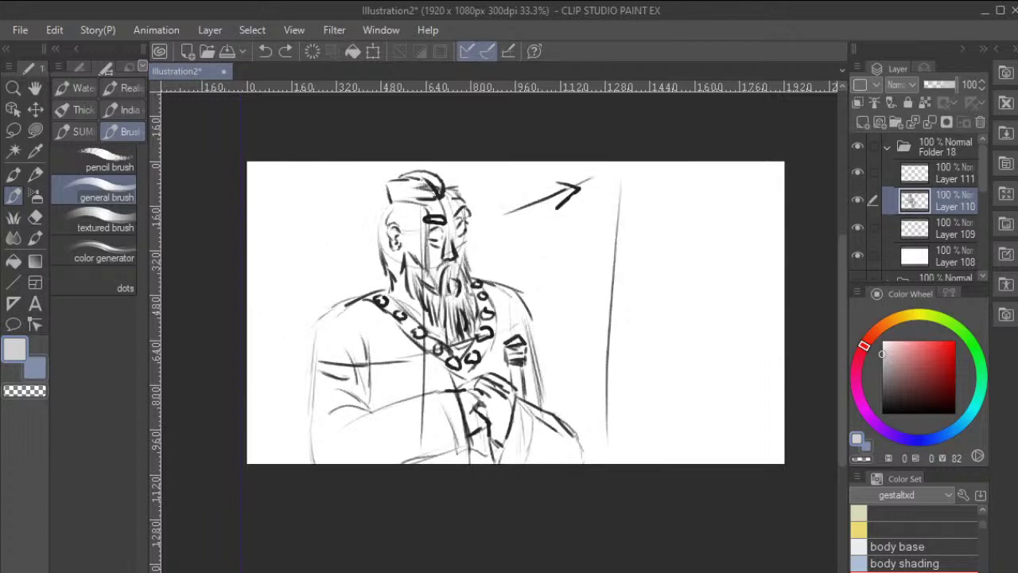
pyautogui.hotkey('ctrl', 'y')
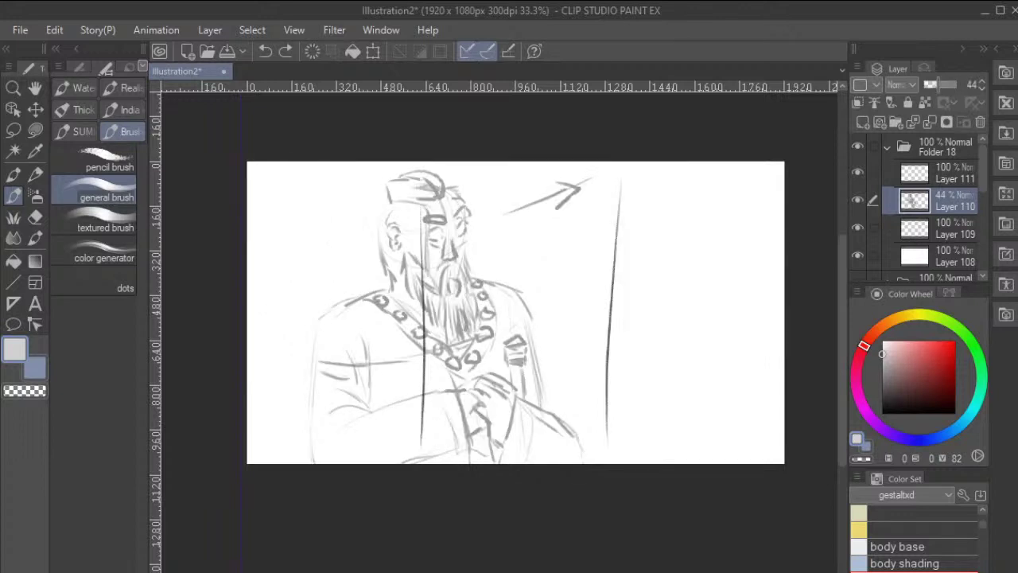
# Make the empty Layer 111 above the sketch the active layer.
pyautogui.click(946, 173)
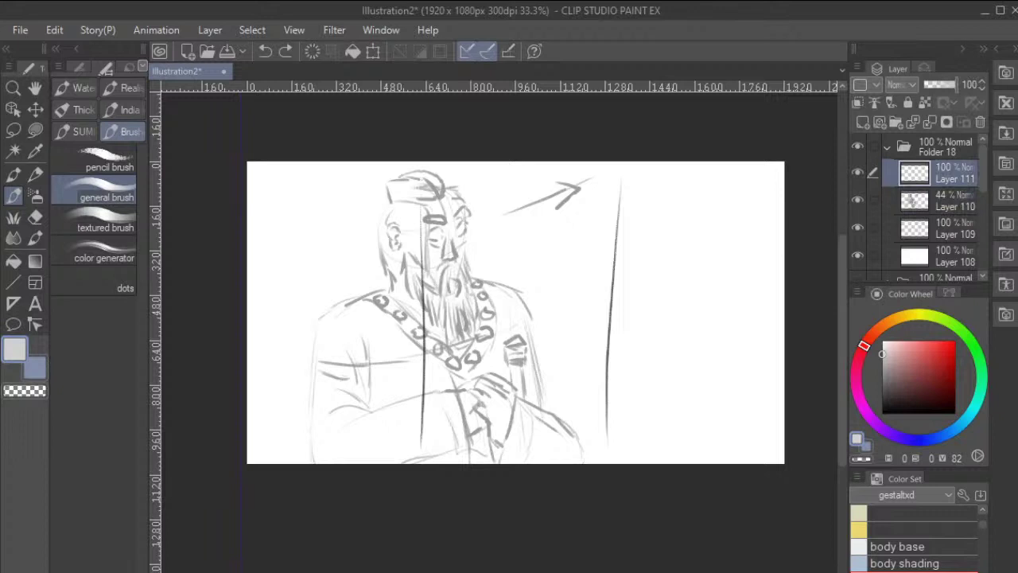
# Move Layer 111 beneath the sketch layer and paint light grey over the edges and upper part of the background.
pyautogui.moveTo(947, 173); pyautogui.dragTo(947, 208)
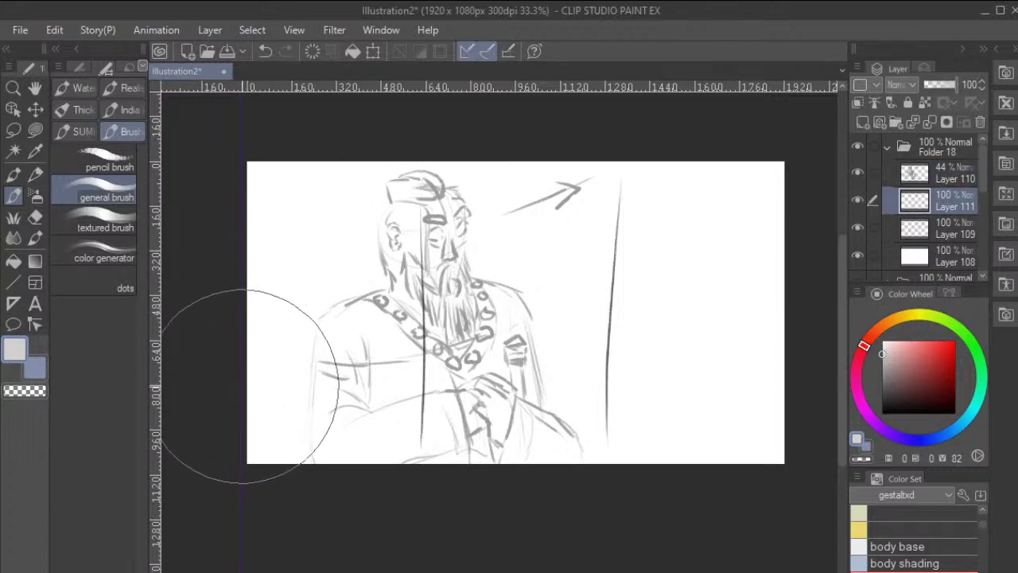
pyautogui.moveTo(256, 374); pyautogui.dragTo(262, 183)
pyautogui.moveTo(715, 193)
pyautogui.mouseDown()
pyautogui.moveTo(608, 165)
pyautogui.moveTo(370, 181)
pyautogui.moveTo(266, 276)
pyautogui.moveTo(238, 381)
pyautogui.moveTo(314, 211)
pyautogui.moveTo(614, 181)
pyautogui.moveTo(737, 237)
pyautogui.mouseUp()
pyautogui.hotkey('ctrl', 'z')
pyautogui.hotkey('ctrl', 'z')
pyautogui.hotkey('ctrl', 'z')
pyautogui.hotkey('ctrl', 'z')
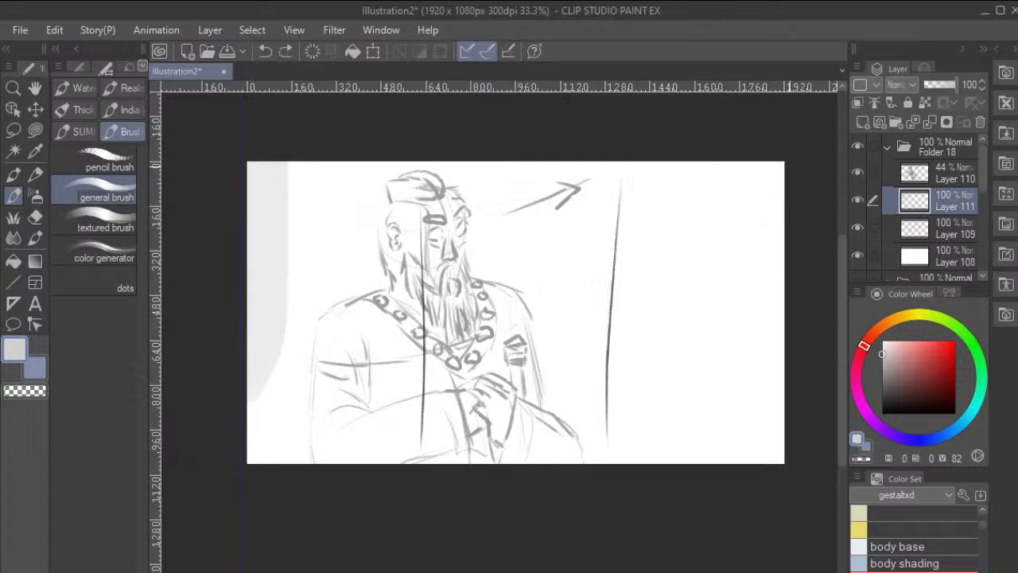
pyautogui.moveTo(261, 255)
pyautogui.mouseDown()
pyautogui.moveTo(260, 288)
pyautogui.moveTo(290, 221)
pyautogui.moveTo(383, 170)
pyautogui.moveTo(276, 248)
pyautogui.moveTo(401, 159)
pyautogui.moveTo(301, 220)
pyautogui.moveTo(271, 223)
pyautogui.moveTo(378, 143)
pyautogui.moveTo(260, 195)
pyautogui.moveTo(366, 140)
pyautogui.moveTo(261, 333)
pyautogui.moveTo(302, 270)
pyautogui.moveTo(258, 418)
pyautogui.moveTo(254, 360)
pyautogui.moveTo(335, 237)
pyautogui.moveTo(479, 177)
pyautogui.moveTo(469, 184)
pyautogui.moveTo(655, 196)
pyautogui.moveTo(587, 181)
pyautogui.moveTo(702, 247)
pyautogui.moveTo(707, 204)
pyautogui.moveTo(739, 297)
pyautogui.moveTo(776, 235)
pyautogui.moveTo(772, 287)
pyautogui.moveTo(764, 245)
pyautogui.moveTo(743, 400)
pyautogui.moveTo(754, 356)
pyautogui.moveTo(703, 479)
pyautogui.moveTo(753, 491)
pyautogui.mouseUp()
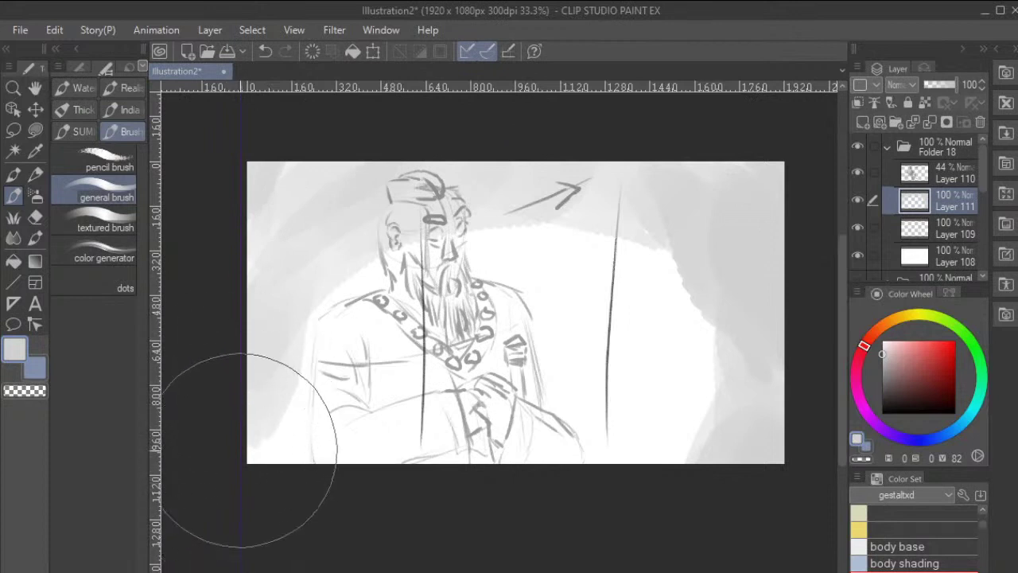
pyautogui.moveTo(228, 443)
pyautogui.mouseDown()
pyautogui.moveTo(257, 493)
pyautogui.moveTo(236, 450)
pyautogui.moveTo(257, 464)
pyautogui.moveTo(301, 451)
pyautogui.mouseUp()
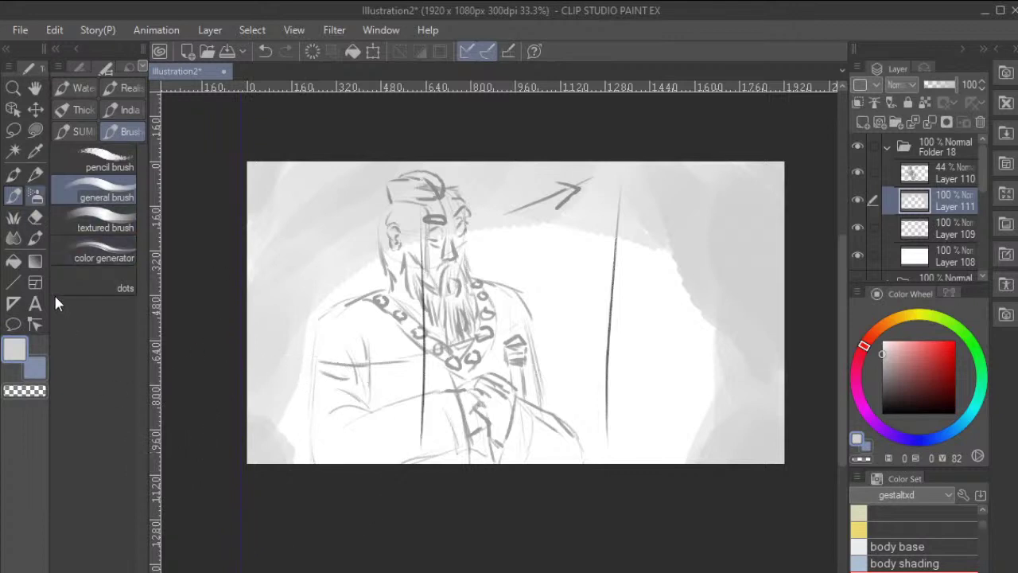
# Smooth the grey background patches into a soft gradient around the figure with the Blend tool.
pyautogui.click(14, 237)
pyautogui.press('e')
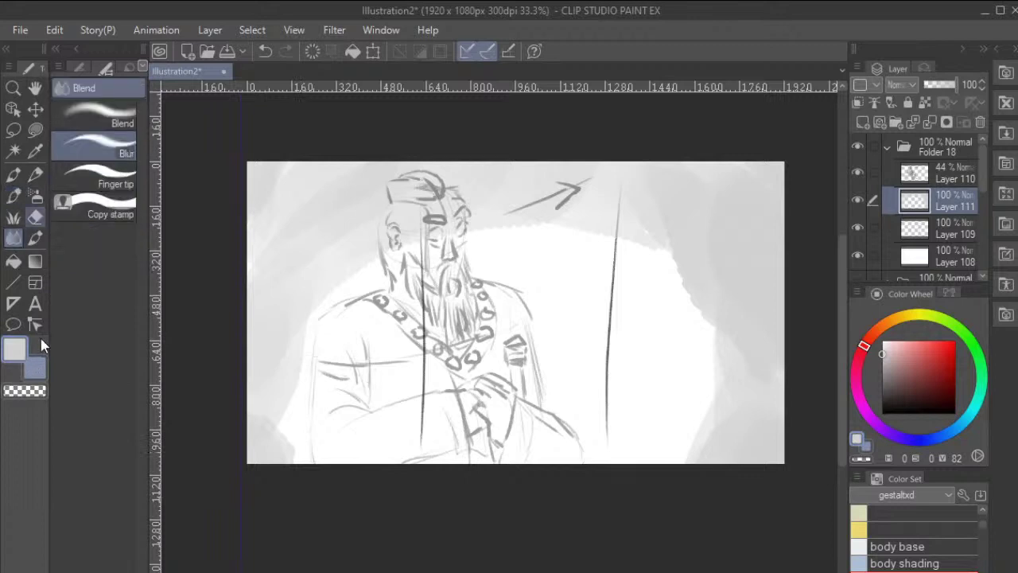
pyautogui.click(94, 115)
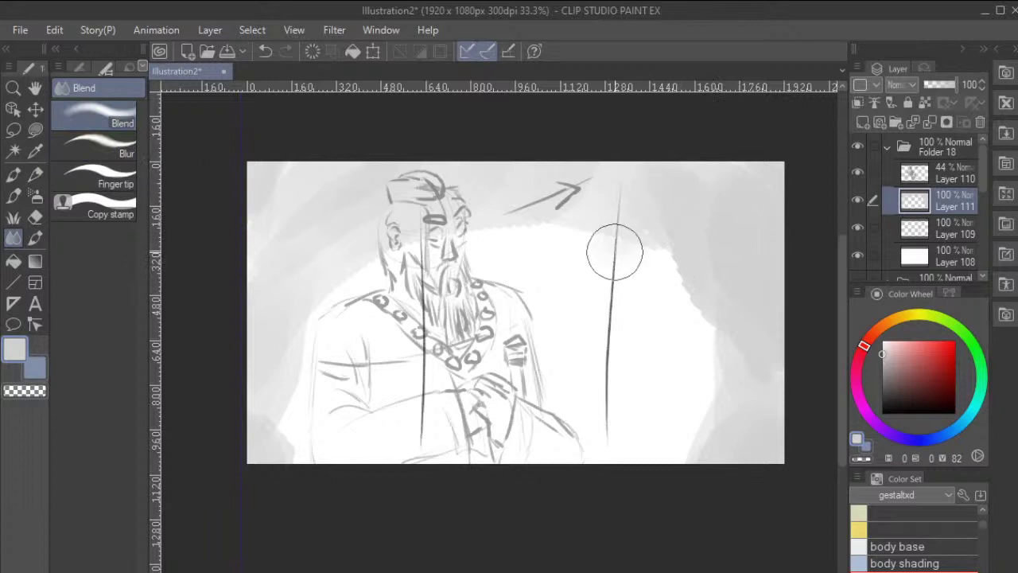
pyautogui.moveTo(631, 315)
pyautogui.mouseDown()
pyautogui.moveTo(658, 340)
pyautogui.moveTo(694, 333)
pyautogui.moveTo(699, 430)
pyautogui.moveTo(767, 395)
pyautogui.moveTo(739, 433)
pyautogui.moveTo(705, 445)
pyautogui.moveTo(779, 414)
pyautogui.mouseUp()
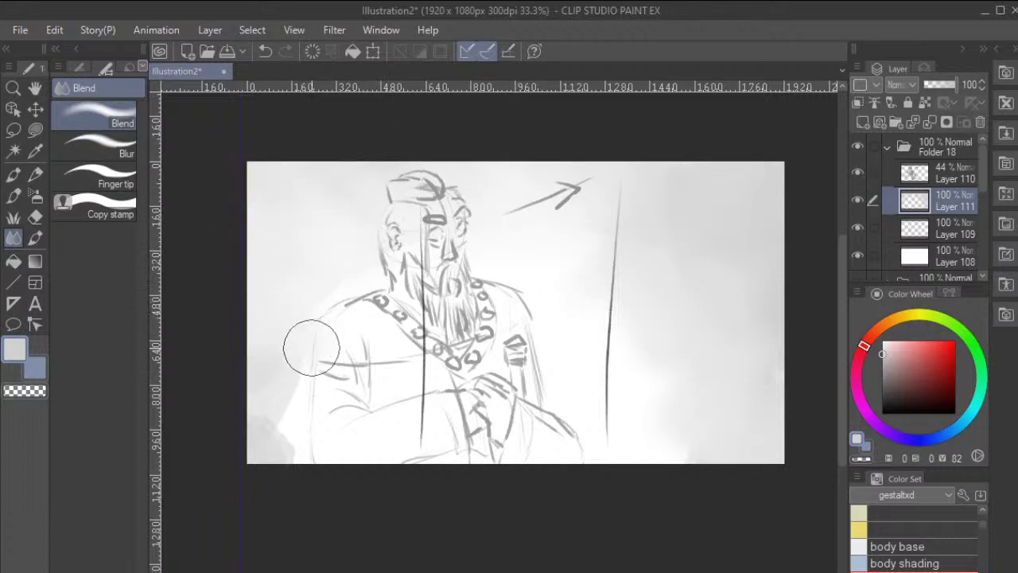
pyautogui.moveTo(275, 389)
pyautogui.mouseDown()
pyautogui.moveTo(302, 426)
pyautogui.moveTo(268, 448)
pyautogui.mouseUp()
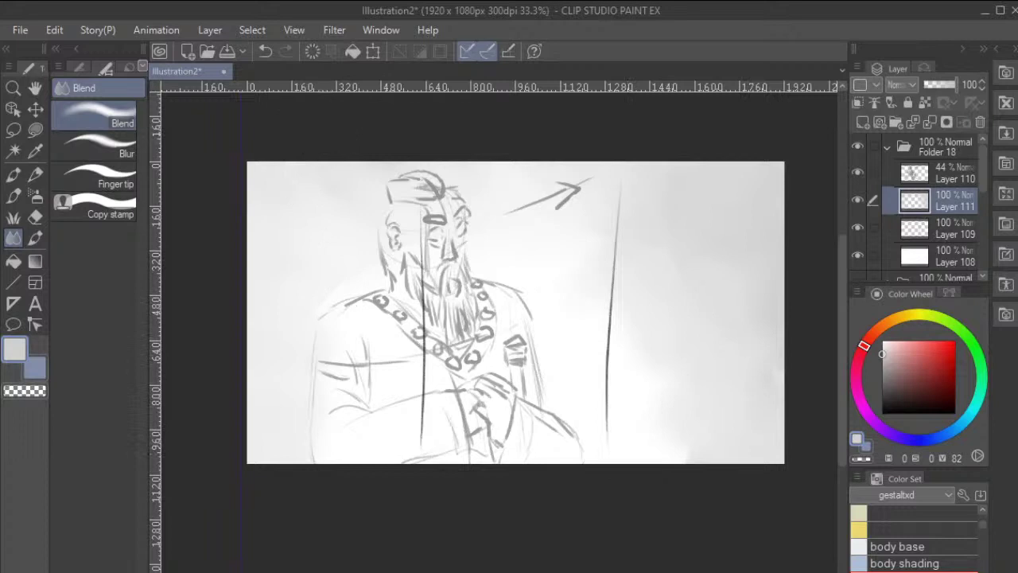
# Add a layer above Layer 111 and paint the near sleeve and chain collar with a smaller general brush in value 35 grey.
pyautogui.click(862, 122)
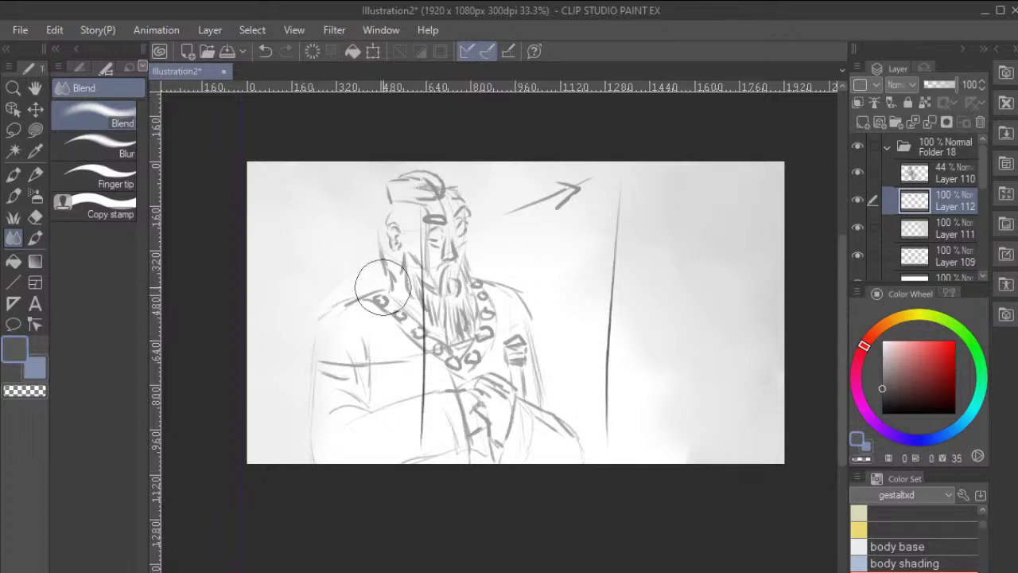
pyautogui.press('b')
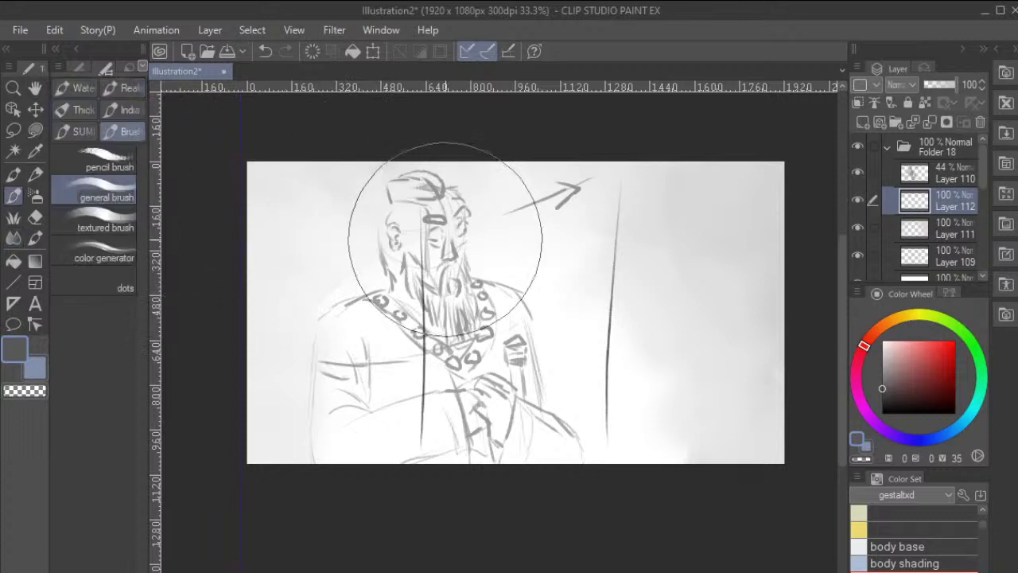
pyautogui.press('[')
pyautogui.press('[')
pyautogui.press('[')
pyautogui.press('[')
pyautogui.press('[')
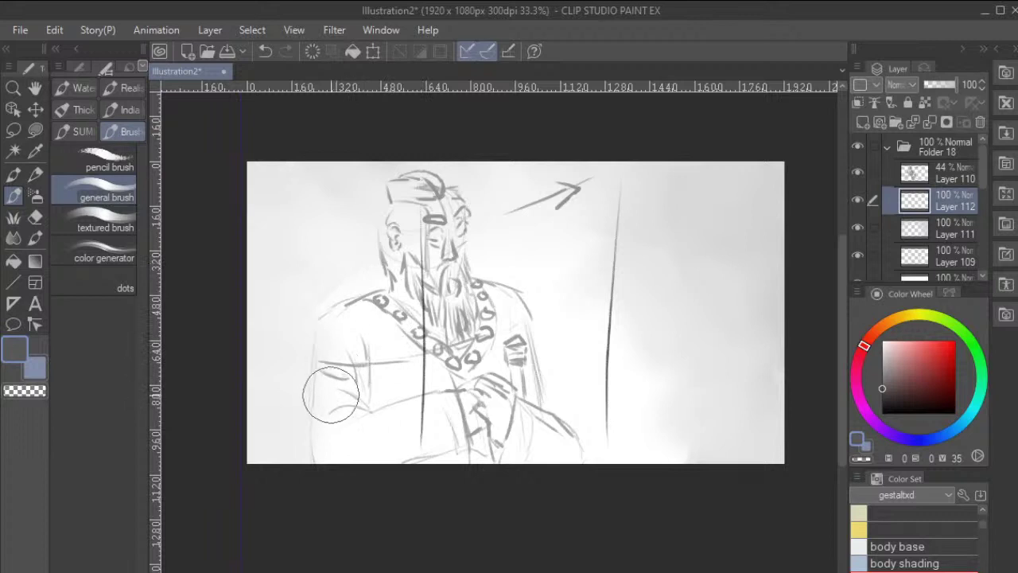
pyautogui.moveTo(330, 395)
pyautogui.mouseDown()
pyautogui.moveTo(332, 427)
pyautogui.moveTo(326, 373)
pyautogui.moveTo(322, 425)
pyautogui.moveTo(325, 368)
pyautogui.moveTo(318, 436)
pyautogui.moveTo(340, 459)
pyautogui.moveTo(327, 452)
pyautogui.moveTo(374, 438)
pyautogui.moveTo(395, 455)
pyautogui.moveTo(489, 370)
pyautogui.moveTo(394, 430)
pyautogui.moveTo(388, 458)
pyautogui.moveTo(440, 435)
pyautogui.moveTo(442, 392)
pyautogui.moveTo(417, 386)
pyautogui.moveTo(338, 414)
pyautogui.moveTo(336, 375)
pyautogui.moveTo(346, 442)
pyautogui.moveTo(362, 372)
pyautogui.moveTo(381, 445)
pyautogui.moveTo(390, 378)
pyautogui.moveTo(412, 399)
pyautogui.moveTo(397, 365)
pyautogui.moveTo(443, 380)
pyautogui.moveTo(436, 367)
pyautogui.moveTo(450, 393)
pyautogui.moveTo(418, 428)
pyautogui.moveTo(407, 326)
pyautogui.moveTo(463, 368)
pyautogui.moveTo(474, 280)
pyautogui.moveTo(484, 324)
pyautogui.moveTo(475, 350)
pyautogui.moveTo(488, 321)
pyautogui.mouseUp()
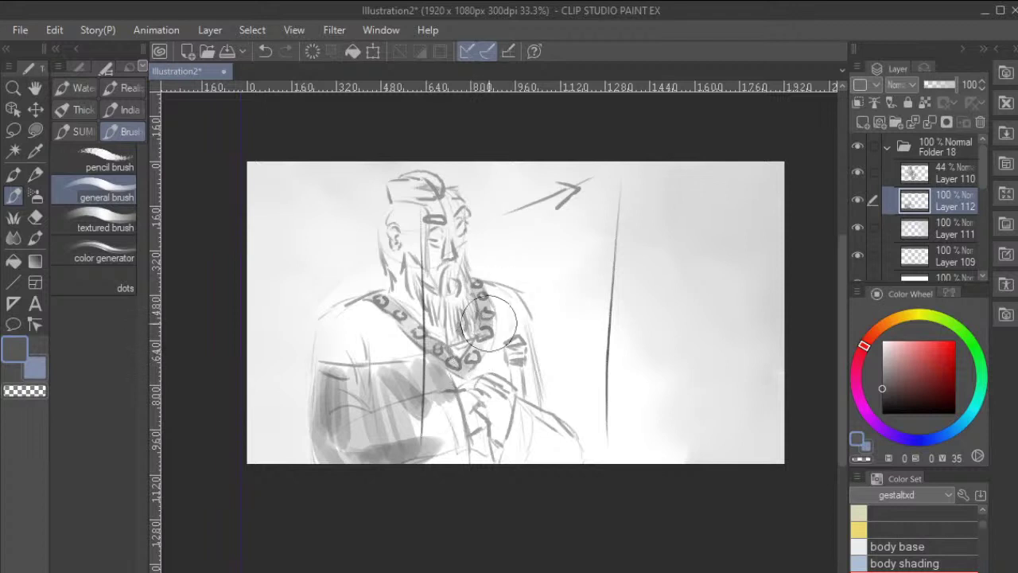
pyautogui.moveTo(398, 420)
pyautogui.mouseDown()
pyautogui.moveTo(432, 405)
pyautogui.moveTo(427, 427)
pyautogui.moveTo(450, 438)
pyautogui.moveTo(453, 426)
pyautogui.moveTo(443, 394)
pyautogui.moveTo(448, 405)
pyautogui.moveTo(416, 439)
pyautogui.moveTo(410, 369)
pyautogui.moveTo(384, 390)
pyautogui.moveTo(361, 372)
pyautogui.moveTo(367, 386)
pyautogui.moveTo(370, 369)
pyautogui.moveTo(373, 394)
pyautogui.moveTo(361, 381)
pyautogui.moveTo(385, 384)
pyautogui.mouseUp()
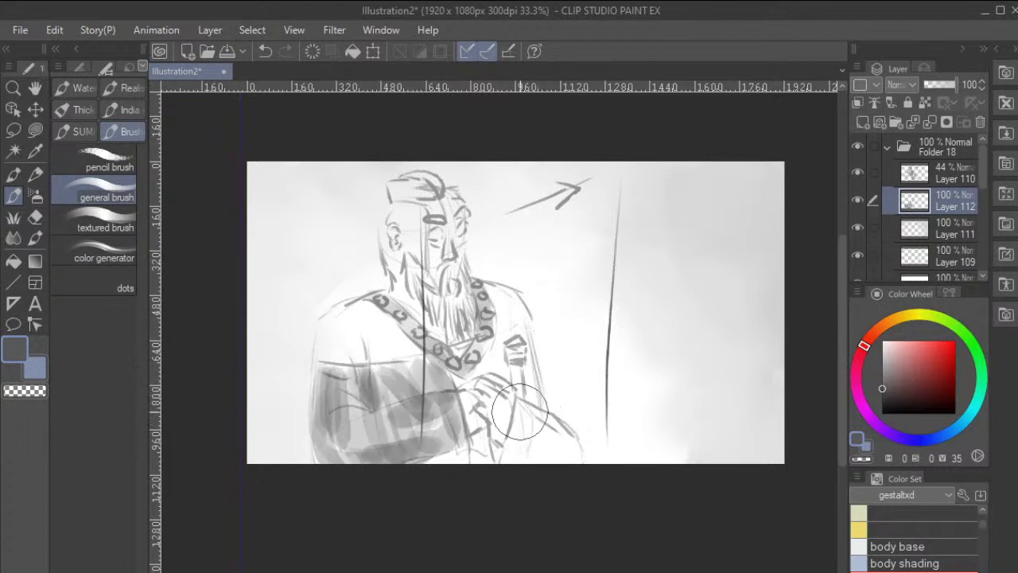
# Tone the far sleeve, far side of the chest and near shoulder of the robe with dark and mid greys.
pyautogui.moveTo(519, 411)
pyautogui.mouseDown()
pyautogui.moveTo(506, 459)
pyautogui.moveTo(524, 416)
pyautogui.moveTo(518, 435)
pyautogui.moveTo(533, 443)
pyautogui.moveTo(542, 467)
pyautogui.moveTo(569, 442)
pyautogui.mouseUp()
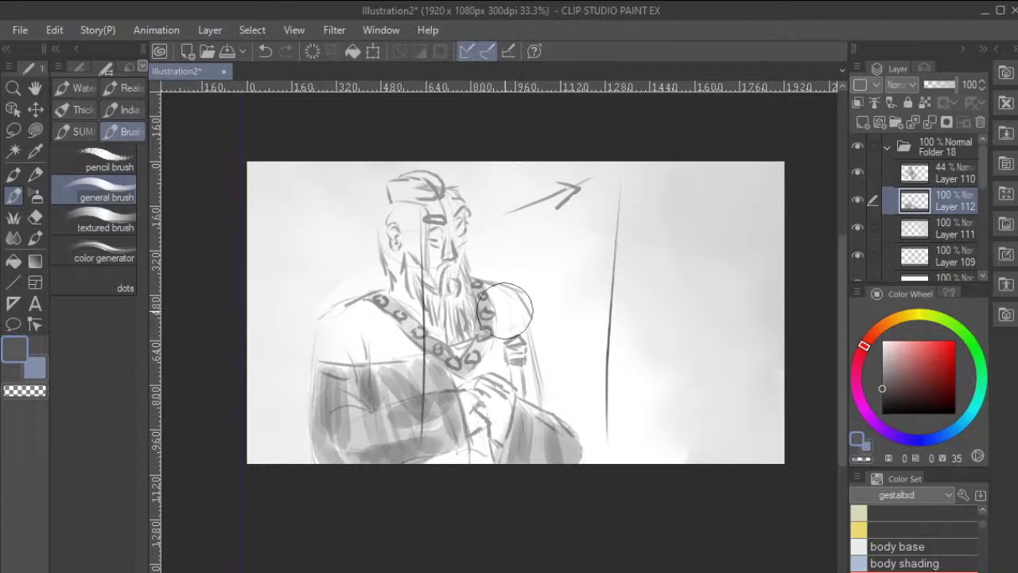
pyautogui.moveTo(505, 310)
pyautogui.mouseDown()
pyautogui.moveTo(492, 289)
pyautogui.moveTo(521, 318)
pyautogui.moveTo(514, 293)
pyautogui.moveTo(522, 304)
pyautogui.moveTo(539, 362)
pyautogui.moveTo(532, 319)
pyautogui.moveTo(536, 368)
pyautogui.moveTo(505, 344)
pyautogui.moveTo(501, 299)
pyautogui.moveTo(486, 356)
pyautogui.moveTo(506, 338)
pyautogui.moveTo(519, 396)
pyautogui.moveTo(531, 357)
pyautogui.moveTo(583, 379)
pyautogui.moveTo(531, 390)
pyautogui.moveTo(553, 413)
pyautogui.mouseUp()
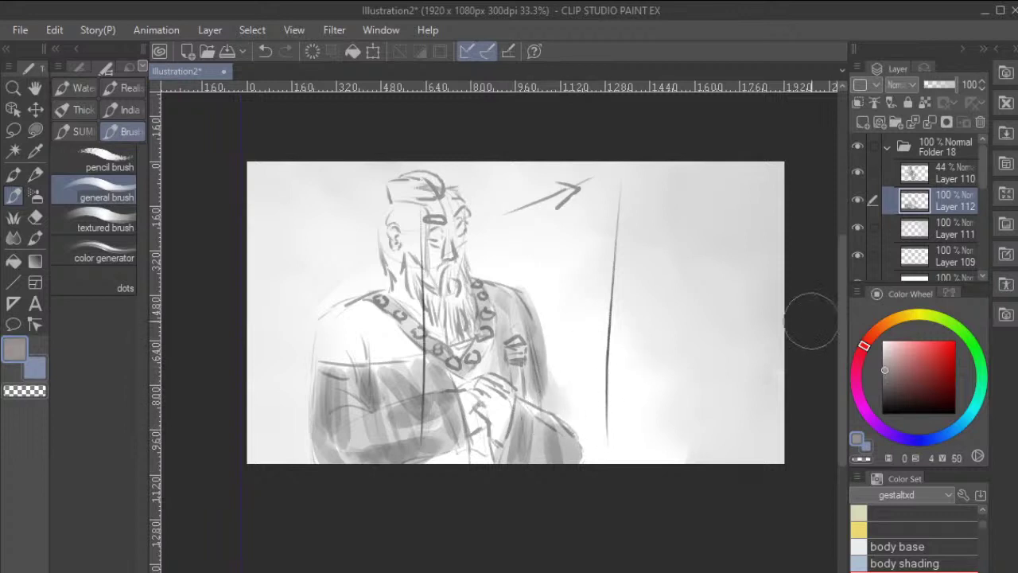
pyautogui.moveTo(329, 318)
pyautogui.mouseDown()
pyautogui.moveTo(321, 341)
pyautogui.moveTo(358, 344)
pyautogui.moveTo(330, 348)
pyautogui.moveTo(416, 349)
pyautogui.moveTo(374, 310)
pyautogui.moveTo(378, 324)
pyautogui.moveTo(351, 310)
pyautogui.moveTo(361, 337)
pyautogui.moveTo(376, 313)
pyautogui.moveTo(393, 335)
pyautogui.moveTo(344, 315)
pyautogui.mouseUp()
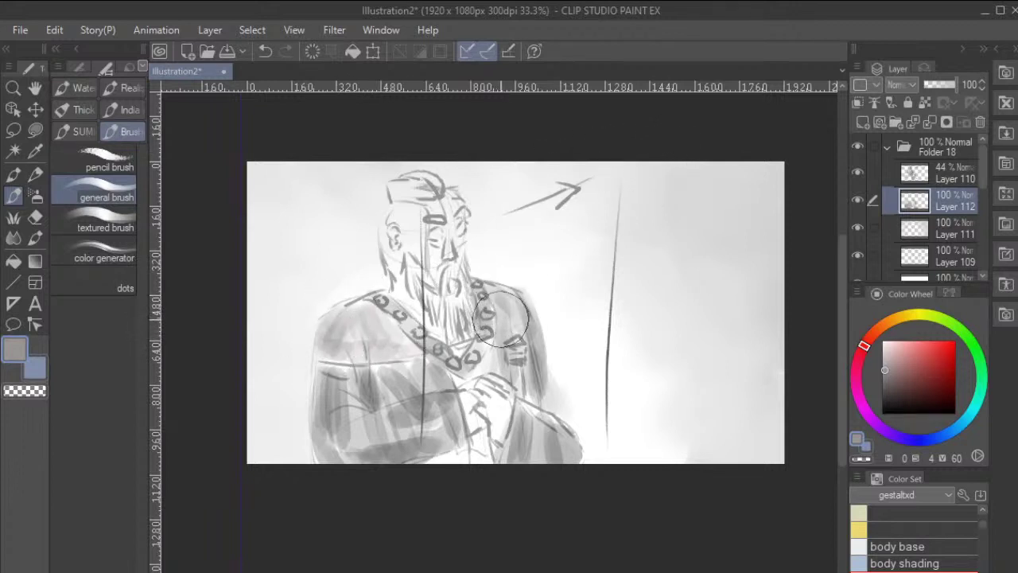
pyautogui.moveTo(501, 318)
pyautogui.mouseDown()
pyautogui.moveTo(499, 295)
pyautogui.moveTo(510, 314)
pyautogui.moveTo(522, 261)
pyautogui.moveTo(525, 273)
pyautogui.mouseUp()
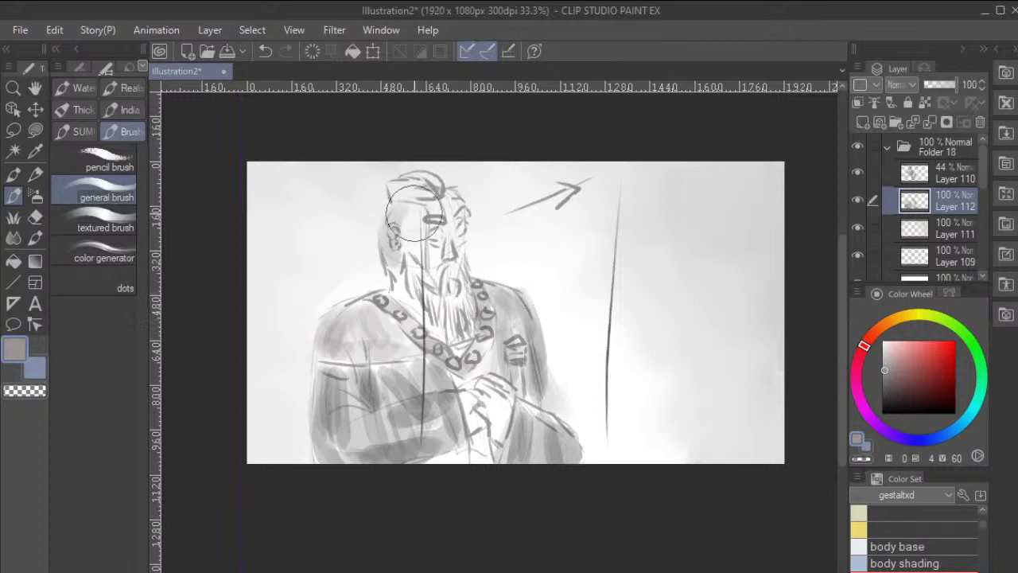
# Shade the head, face and beard in mid grey, and tone the clasped hands with lighter greys picked from the canvas.
pyautogui.moveTo(413, 211)
pyautogui.mouseDown()
pyautogui.moveTo(421, 262)
pyautogui.moveTo(426, 201)
pyautogui.moveTo(430, 263)
pyautogui.moveTo(423, 210)
pyautogui.moveTo(421, 262)
pyautogui.moveTo(447, 201)
pyautogui.moveTo(459, 259)
pyautogui.moveTo(455, 202)
pyautogui.moveTo(460, 261)
pyautogui.moveTo(454, 270)
pyautogui.moveTo(440, 243)
pyautogui.moveTo(408, 241)
pyautogui.moveTo(408, 315)
pyautogui.moveTo(401, 256)
pyautogui.moveTo(423, 324)
pyautogui.moveTo(419, 303)
pyautogui.moveTo(443, 334)
pyautogui.moveTo(459, 264)
pyautogui.moveTo(474, 336)
pyautogui.mouseUp()
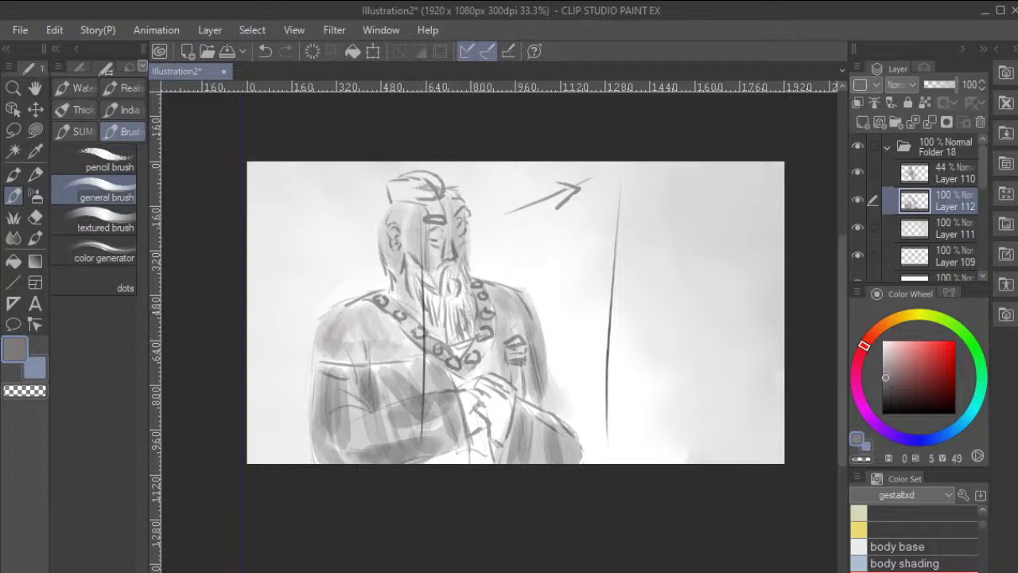
pyautogui.moveTo(469, 296)
pyautogui.mouseDown()
pyautogui.moveTo(446, 311)
pyautogui.moveTo(415, 285)
pyautogui.moveTo(412, 267)
pyautogui.moveTo(455, 329)
pyautogui.moveTo(471, 303)
pyautogui.moveTo(465, 272)
pyautogui.moveTo(468, 292)
pyautogui.moveTo(446, 274)
pyautogui.moveTo(432, 295)
pyautogui.moveTo(443, 323)
pyautogui.moveTo(459, 295)
pyautogui.moveTo(478, 340)
pyautogui.mouseUp()
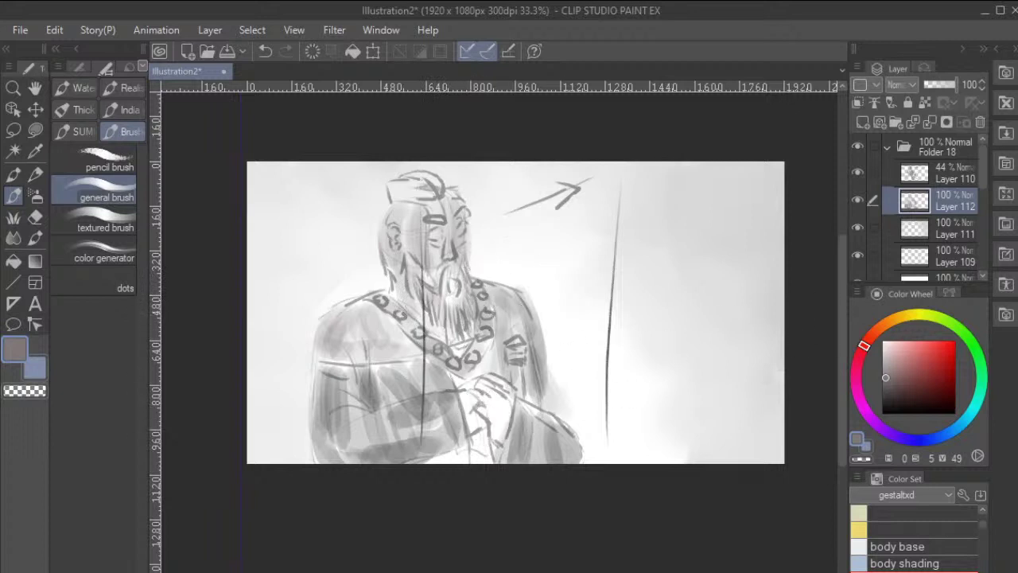
pyautogui.moveTo(475, 403)
pyautogui.mouseDown()
pyautogui.moveTo(475, 425)
pyautogui.moveTo(497, 424)
pyautogui.mouseUp()
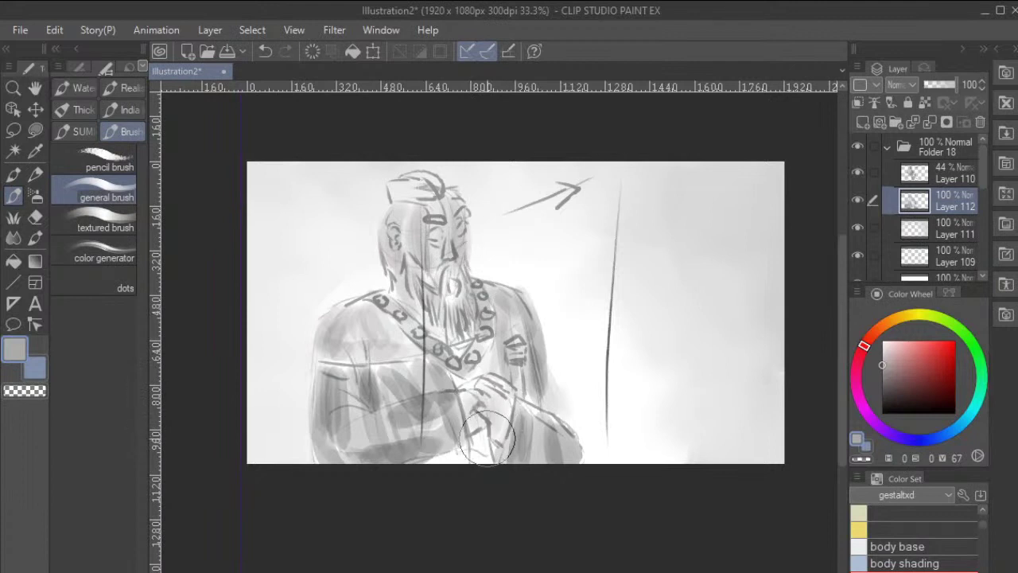
pyautogui.keyDown('alt'); pyautogui.click(490, 367); pyautogui.keyUp('alt')
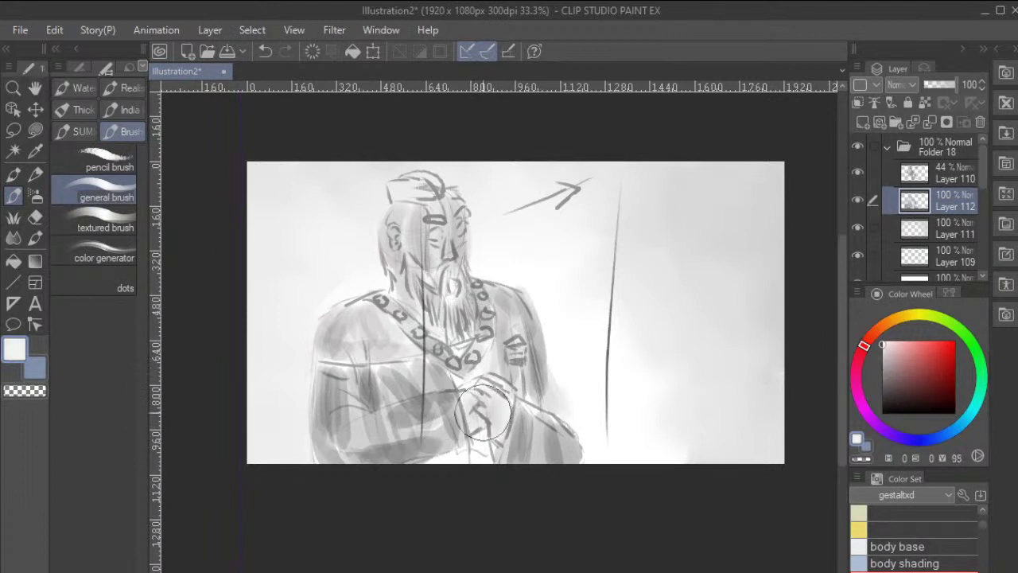
pyautogui.moveTo(483, 411)
pyautogui.mouseDown()
pyautogui.moveTo(450, 477)
pyautogui.moveTo(465, 457)
pyautogui.mouseUp()
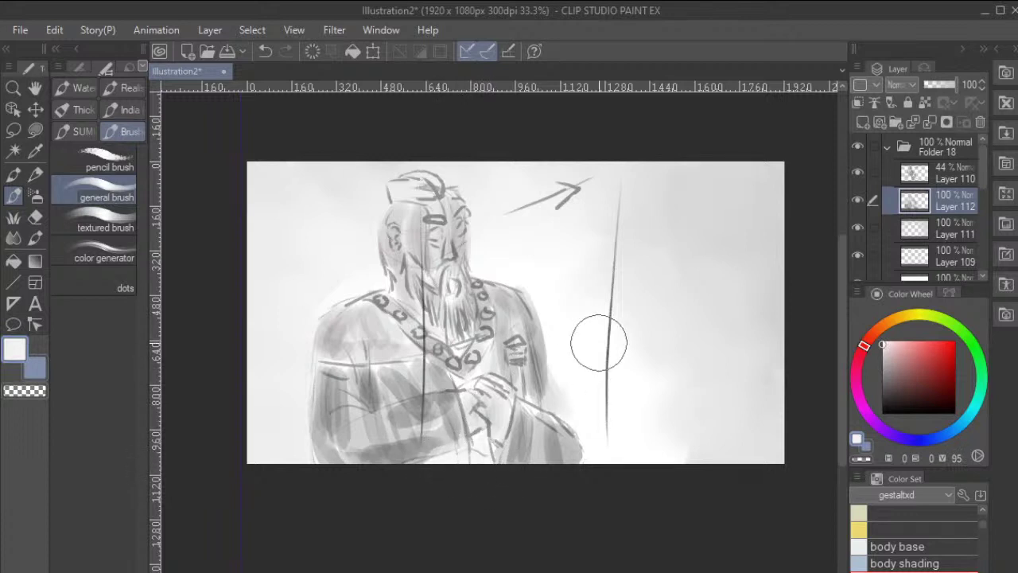
# Rework both sleeves with greys sampled from the painting, evening out and darkening their shading.
pyautogui.keyDown('alt'); pyautogui.click(540, 436); pyautogui.keyUp('alt')
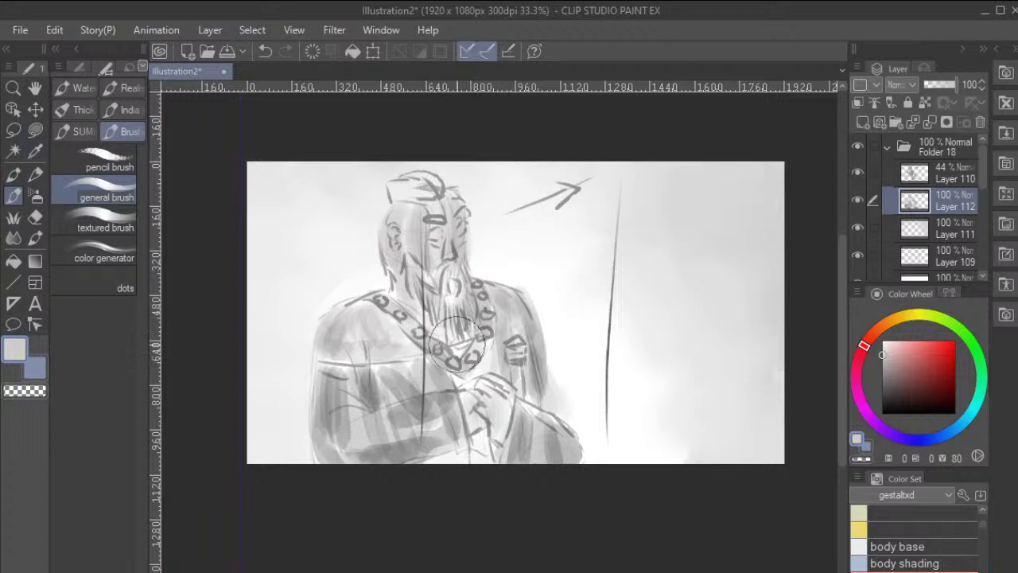
pyautogui.moveTo(345, 397)
pyautogui.mouseDown()
pyautogui.moveTo(354, 414)
pyautogui.moveTo(356, 392)
pyautogui.moveTo(349, 440)
pyautogui.mouseUp()
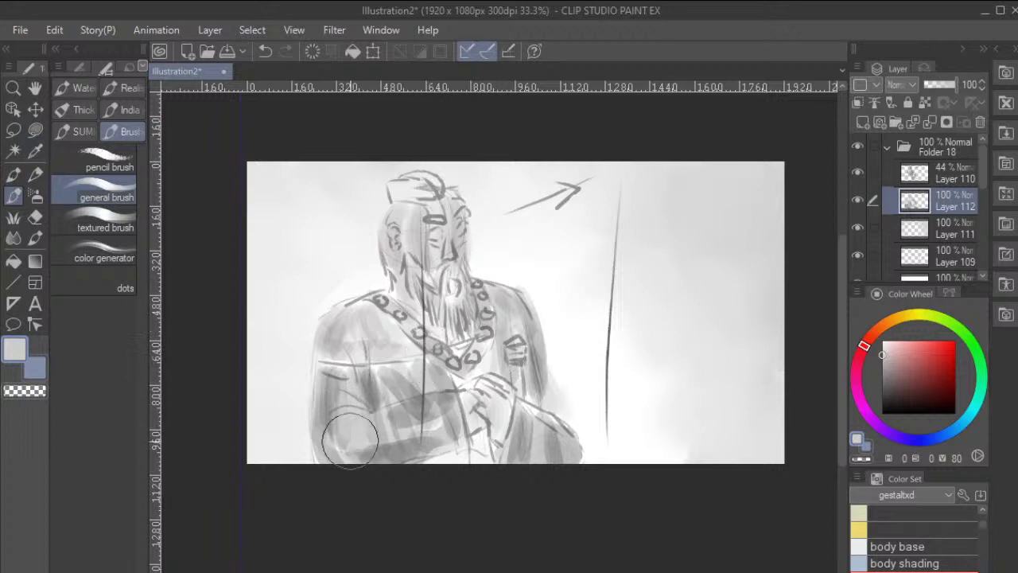
pyautogui.keyDown('alt'); pyautogui.click(516, 433); pyautogui.keyUp('alt')
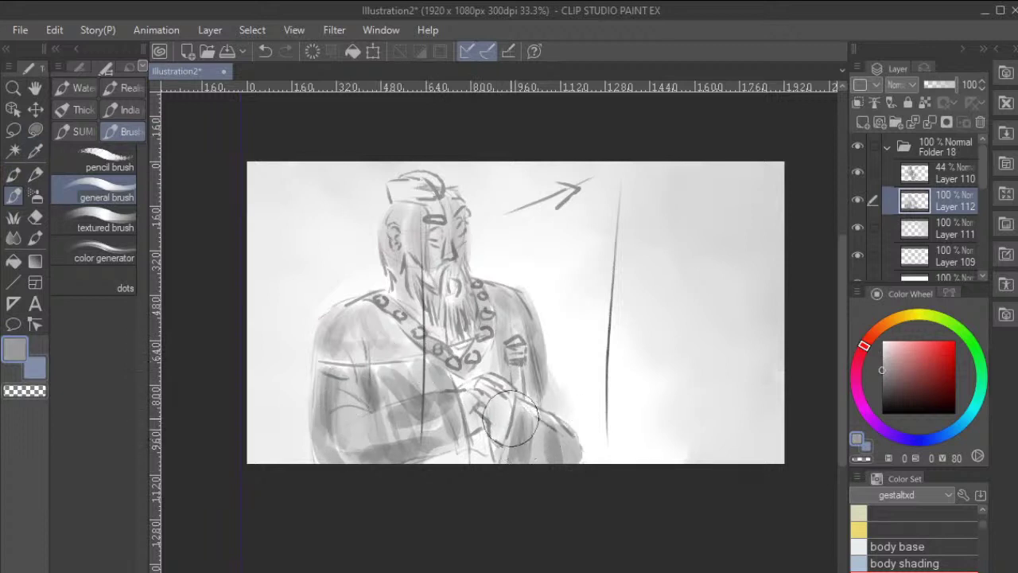
pyautogui.moveTo(340, 391)
pyautogui.mouseDown()
pyautogui.moveTo(335, 437)
pyautogui.moveTo(334, 404)
pyautogui.moveTo(350, 388)
pyautogui.moveTo(368, 448)
pyautogui.moveTo(357, 398)
pyautogui.moveTo(353, 436)
pyautogui.moveTo(337, 452)
pyautogui.moveTo(349, 457)
pyautogui.moveTo(355, 435)
pyautogui.moveTo(422, 432)
pyautogui.moveTo(388, 423)
pyautogui.moveTo(431, 430)
pyautogui.moveTo(421, 430)
pyautogui.moveTo(451, 412)
pyautogui.moveTo(427, 439)
pyautogui.moveTo(446, 428)
pyautogui.moveTo(446, 403)
pyautogui.moveTo(451, 424)
pyautogui.moveTo(428, 440)
pyautogui.moveTo(396, 416)
pyautogui.moveTo(432, 418)
pyautogui.moveTo(393, 428)
pyautogui.moveTo(440, 410)
pyautogui.moveTo(380, 378)
pyautogui.moveTo(390, 404)
pyautogui.moveTo(390, 372)
pyautogui.moveTo(420, 382)
pyautogui.moveTo(439, 375)
pyautogui.moveTo(412, 364)
pyautogui.moveTo(322, 366)
pyautogui.moveTo(420, 368)
pyautogui.moveTo(338, 366)
pyautogui.moveTo(404, 372)
pyautogui.moveTo(470, 330)
pyautogui.moveTo(429, 363)
pyautogui.moveTo(441, 372)
pyautogui.moveTo(497, 344)
pyautogui.moveTo(446, 380)
pyautogui.moveTo(466, 383)
pyautogui.moveTo(496, 358)
pyautogui.moveTo(487, 363)
pyautogui.moveTo(509, 297)
pyautogui.moveTo(501, 337)
pyautogui.moveTo(519, 382)
pyautogui.moveTo(523, 370)
pyautogui.moveTo(531, 379)
pyautogui.moveTo(529, 352)
pyautogui.moveTo(530, 403)
pyautogui.moveTo(529, 380)
pyautogui.moveTo(504, 357)
pyautogui.moveTo(531, 342)
pyautogui.moveTo(523, 432)
pyautogui.moveTo(547, 465)
pyautogui.moveTo(561, 452)
pyautogui.moveTo(567, 466)
pyautogui.moveTo(578, 429)
pyautogui.mouseUp()
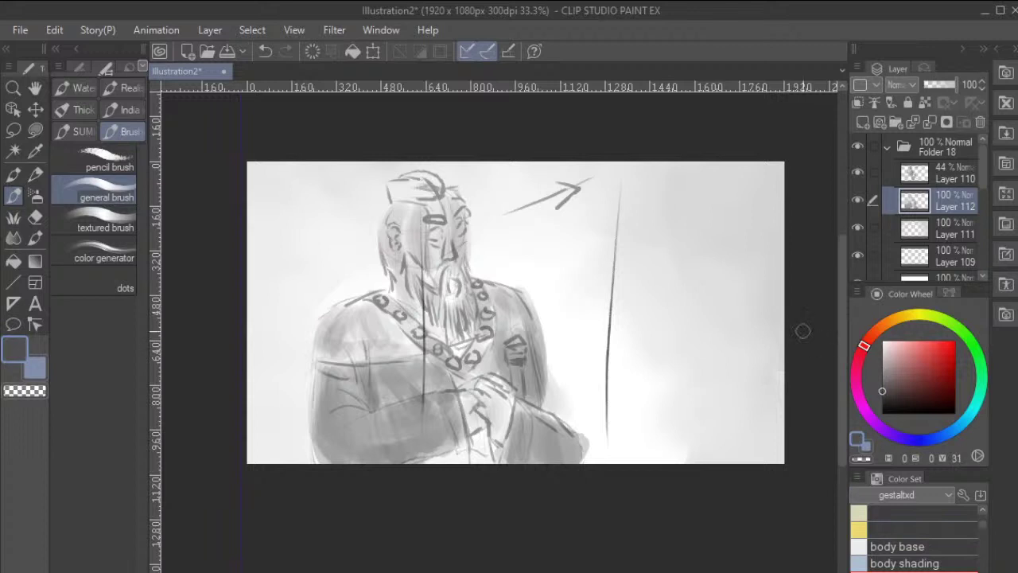
# Hide Layer 109 with the vertical guide lines and draw the hand's inner edge in dark grey of value 31.
pyautogui.scroll(2, 802, 331)
pyautogui.scroll(1, 802, 331)
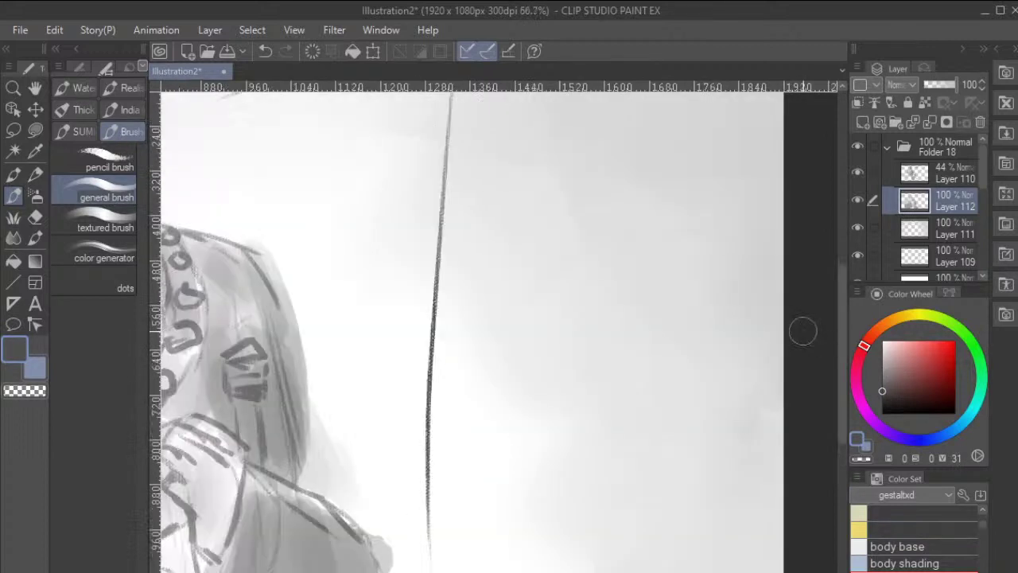
pyautogui.moveTo(350, 484); pyautogui.dragTo(593, 475)
pyautogui.scroll(-3, 923, 207)
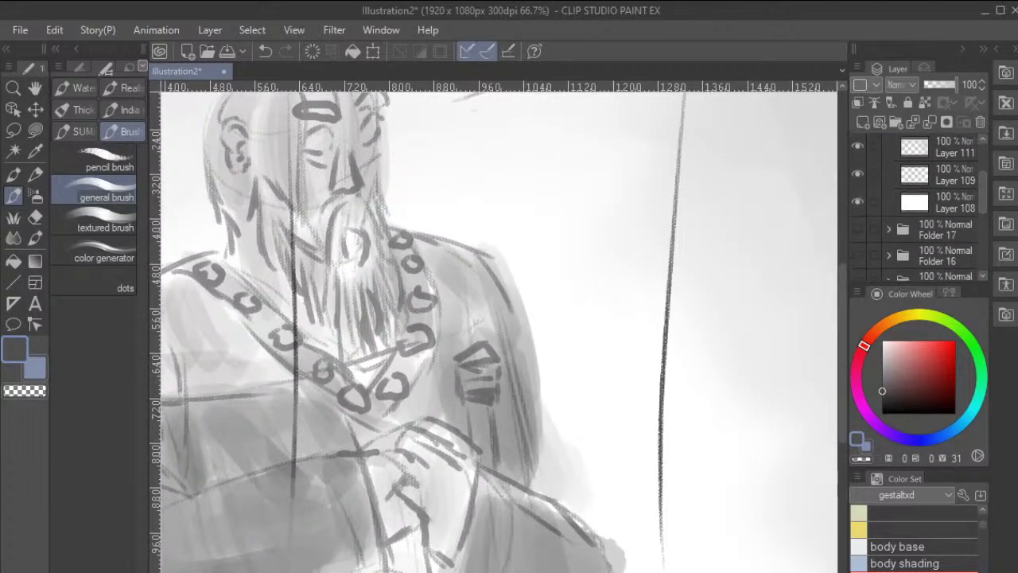
pyautogui.hotkey('ctrl', 'z')
pyautogui.moveTo(604, 317); pyautogui.dragTo(726, 253)
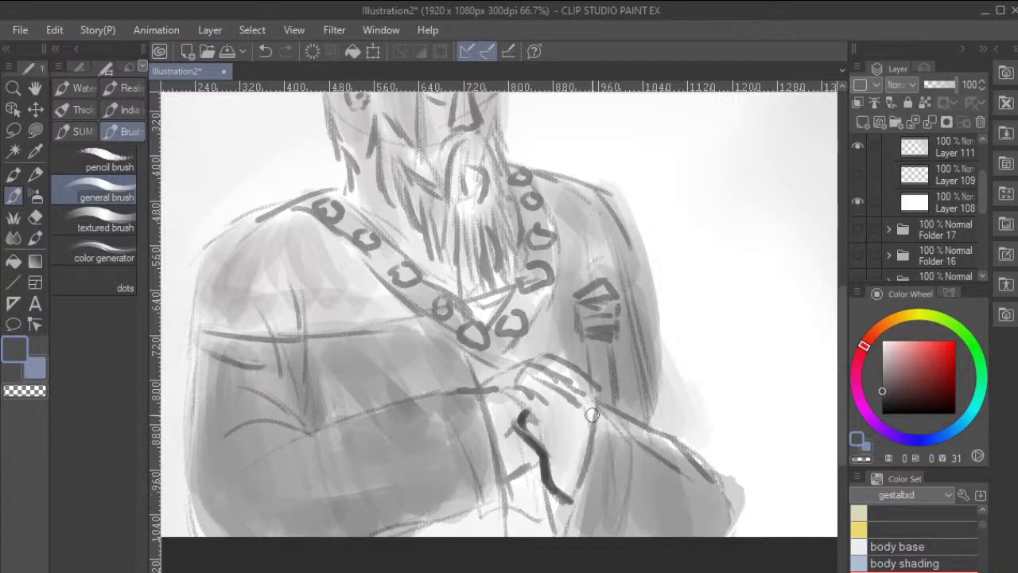
# Outline the back of the hand and define its fingers and knuckles with dark grey strokes.
pyautogui.moveTo(590, 414); pyautogui.dragTo(564, 493)
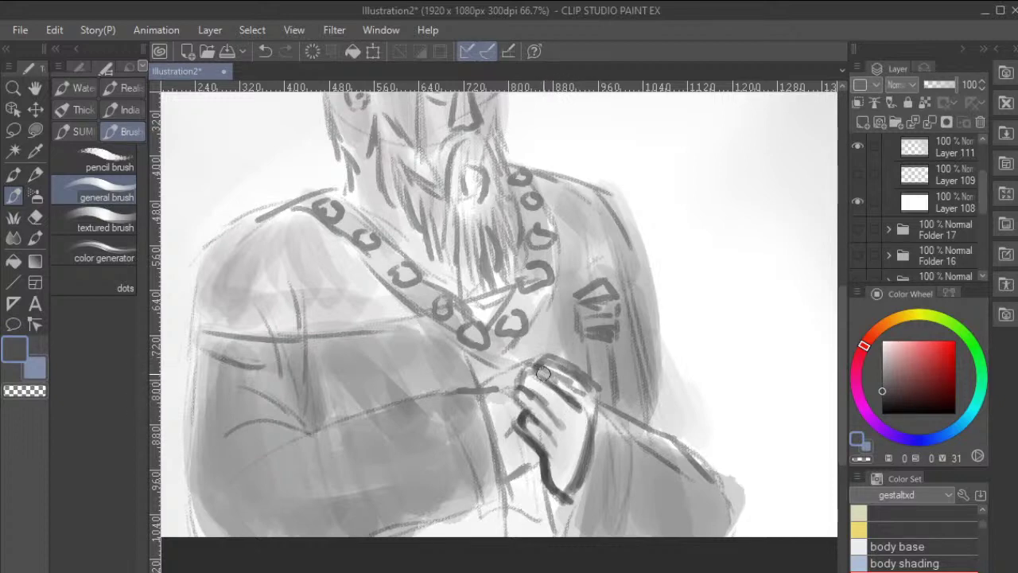
pyautogui.moveTo(537, 365)
pyautogui.mouseDown()
pyautogui.moveTo(566, 366)
pyautogui.moveTo(597, 417)
pyautogui.mouseUp()
pyautogui.moveTo(593, 381); pyautogui.dragTo(602, 398)
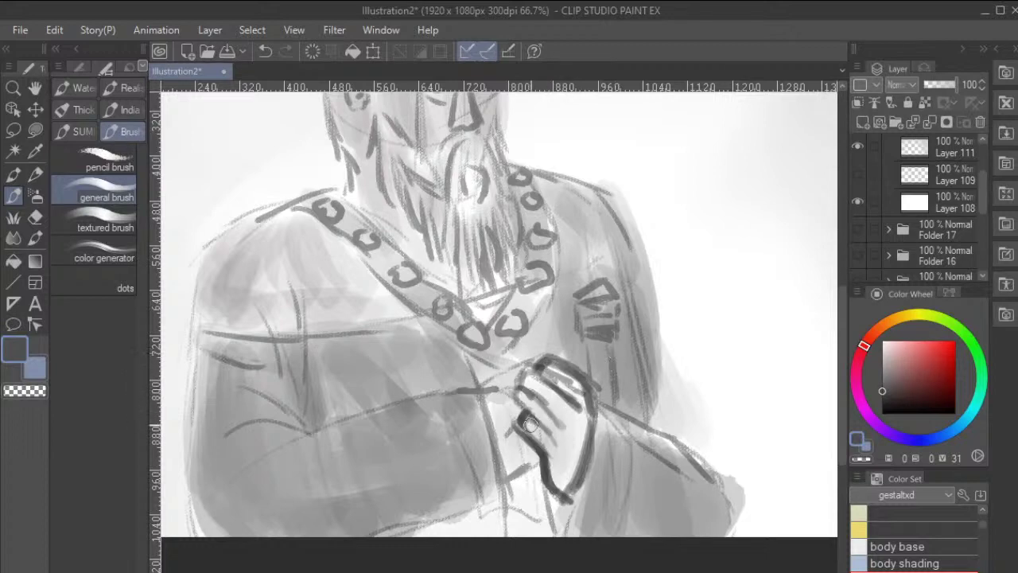
# Draw a short dark line beneath the hand at the cuff and a contour from the near cuff up to the knuckles.
pyautogui.moveTo(512, 476); pyautogui.dragTo(544, 460)
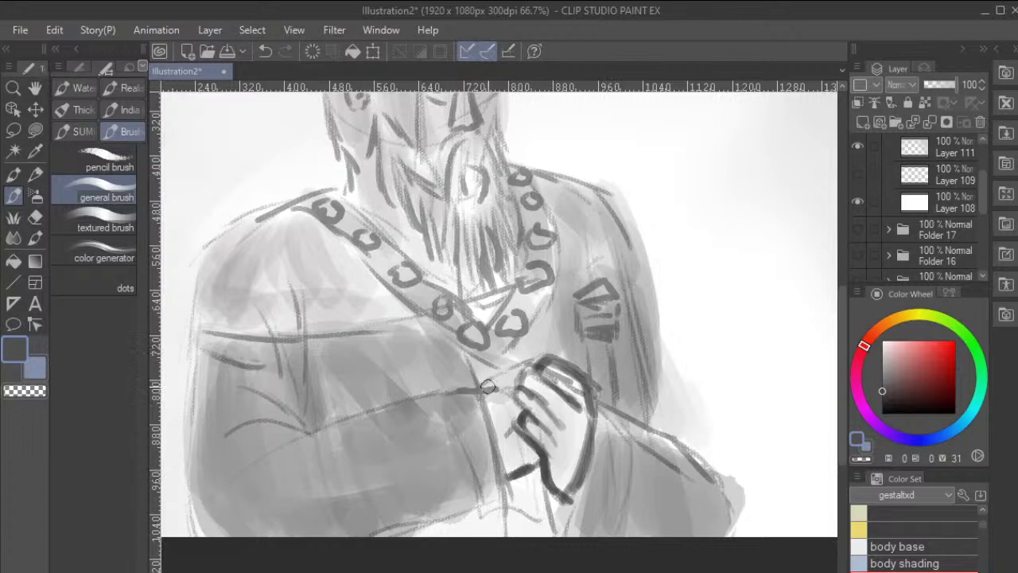
pyautogui.moveTo(487, 388); pyautogui.dragTo(502, 380)
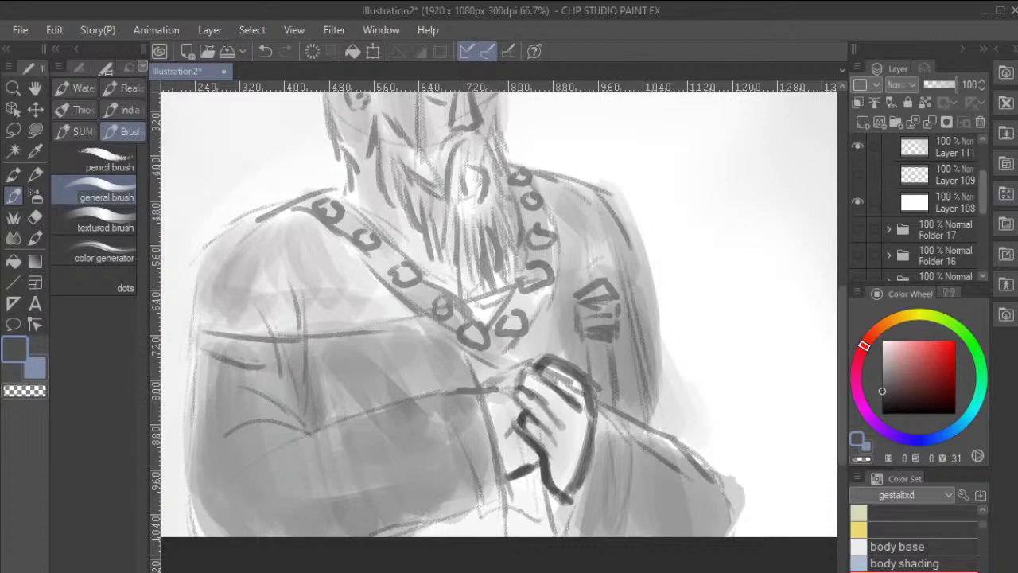
pyautogui.hotkey('ctrl', 'shift', 'n')
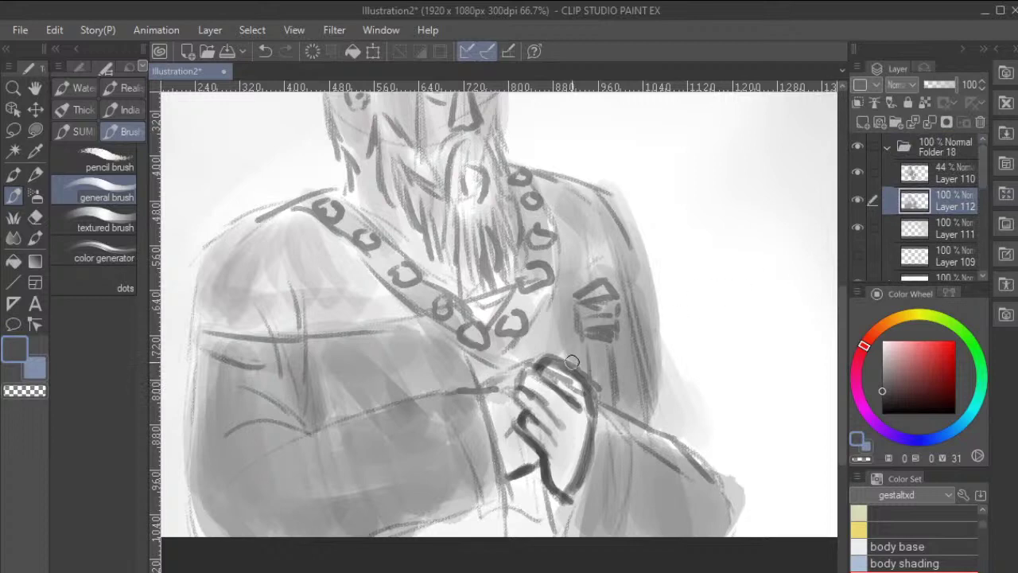
pyautogui.moveTo(498, 387); pyautogui.dragTo(529, 363)
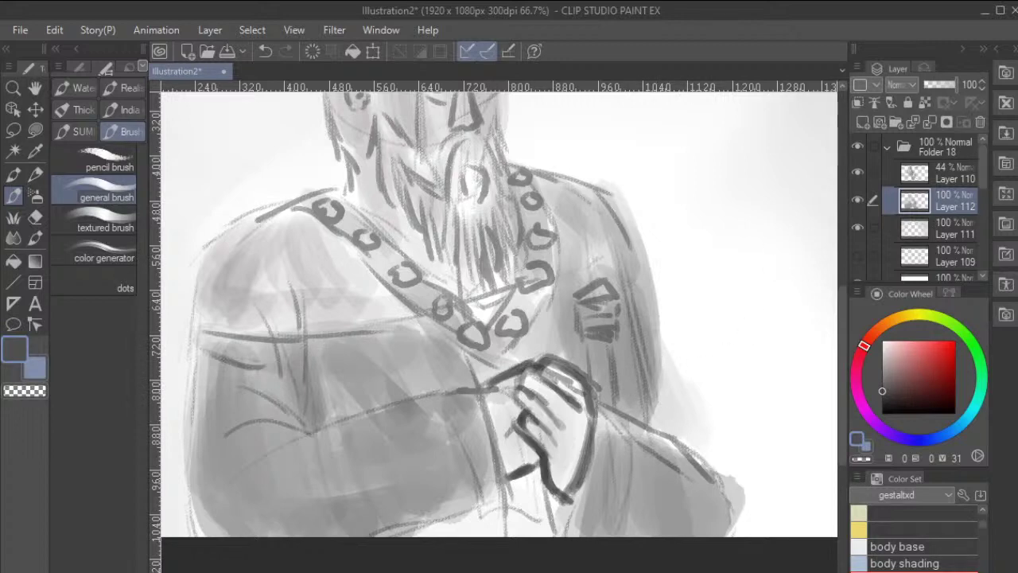
# Add a new layer above Layer 110 and outline the near sleeve's cuff with dark grey strokes, including a curved inner line.
pyautogui.click(946, 174)
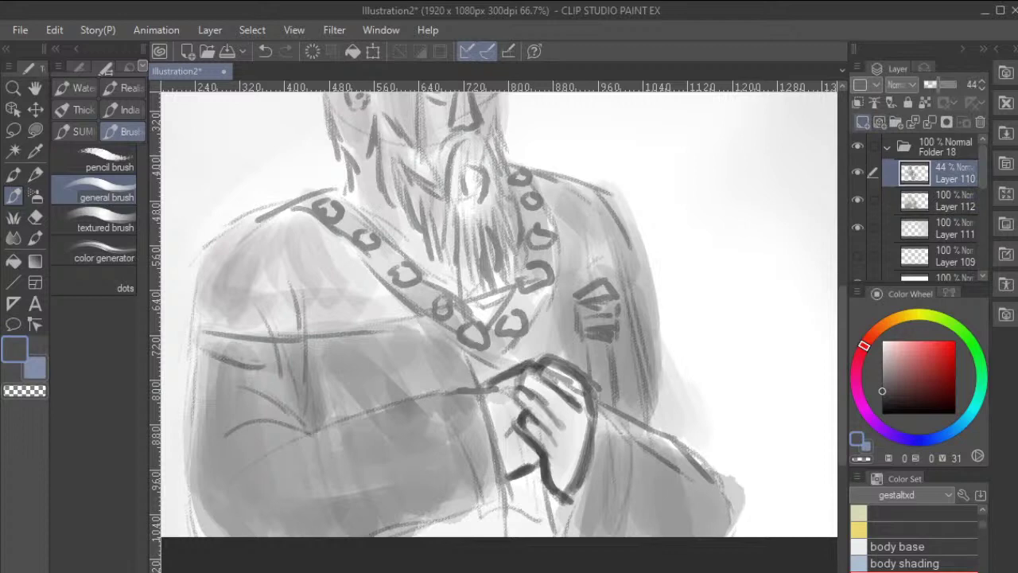
pyautogui.click(863, 122)
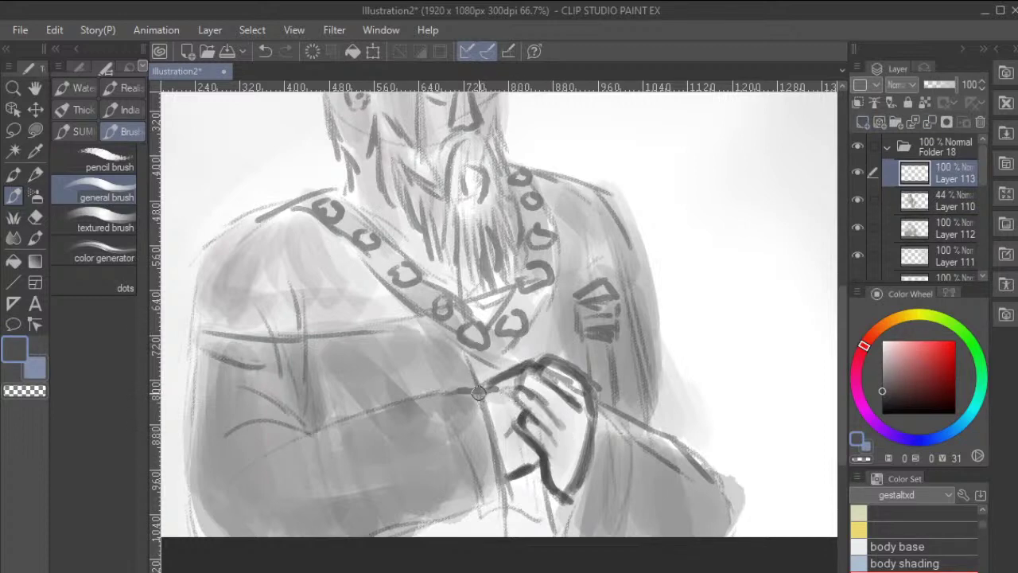
pyautogui.moveTo(477, 391)
pyautogui.mouseDown()
pyautogui.moveTo(506, 501)
pyautogui.moveTo(579, 467)
pyautogui.mouseUp()
pyautogui.moveTo(505, 453)
pyautogui.mouseDown()
pyautogui.moveTo(547, 474)
pyautogui.moveTo(566, 468)
pyautogui.moveTo(592, 488)
pyautogui.moveTo(596, 418)
pyautogui.mouseUp()
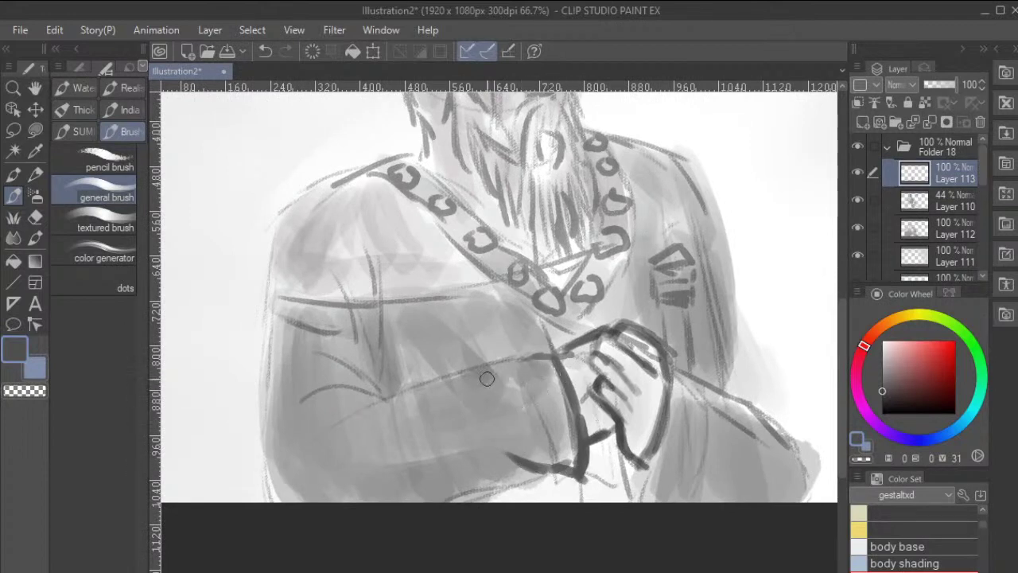
pyautogui.moveTo(487, 378)
pyautogui.mouseDown()
pyautogui.moveTo(492, 411)
pyautogui.moveTo(475, 371)
pyautogui.moveTo(496, 415)
pyautogui.moveTo(485, 374)
pyautogui.moveTo(492, 381)
pyautogui.moveTo(512, 443)
pyautogui.mouseUp()
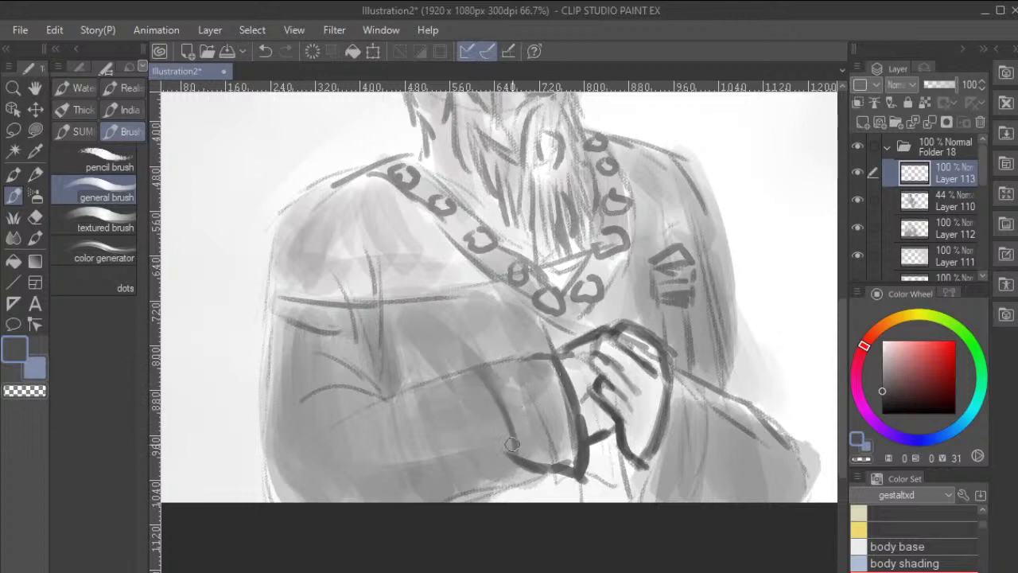
# Draw dark grey curved fold lines down the near forearm's sleeve just behind the cuff.
pyautogui.moveTo(539, 390)
pyautogui.mouseDown()
pyautogui.moveTo(555, 445)
pyautogui.moveTo(647, 397)
pyautogui.mouseUp()
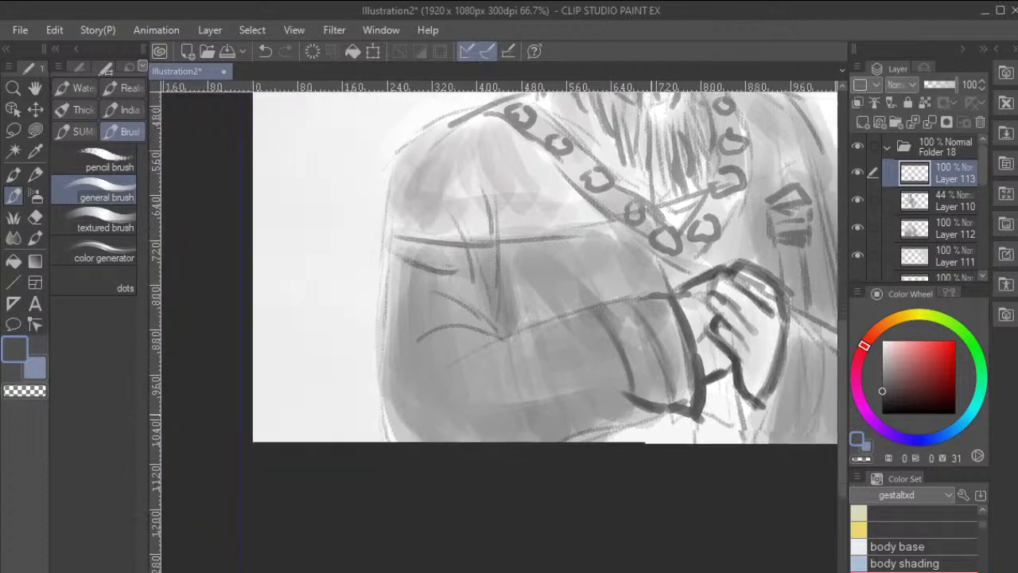
pyautogui.scroll(2, 711, 332)
pyautogui.scroll(-2, 621, 354)
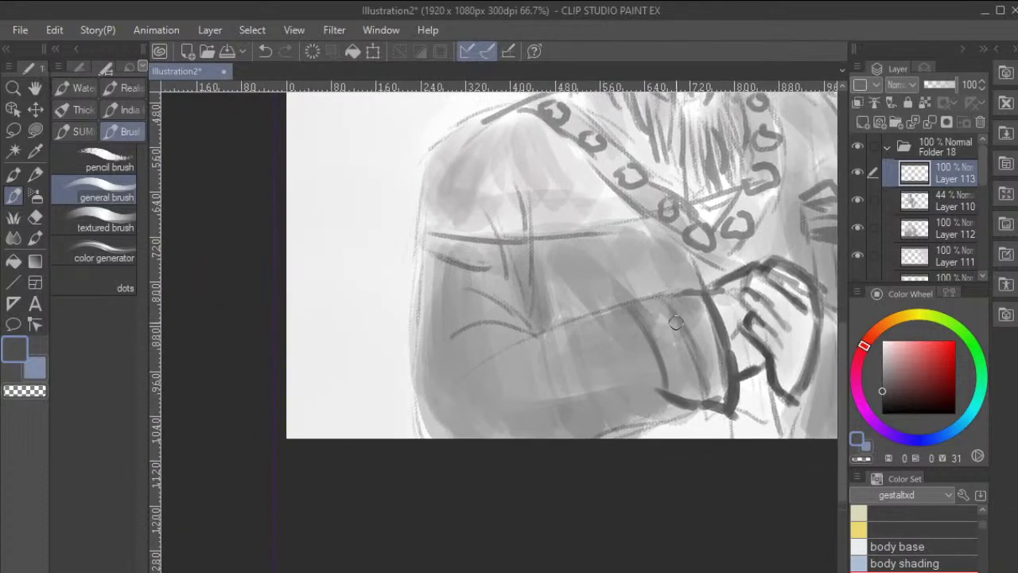
pyautogui.moveTo(626, 310); pyautogui.dragTo(614, 433)
pyautogui.moveTo(632, 362); pyautogui.dragTo(610, 419)
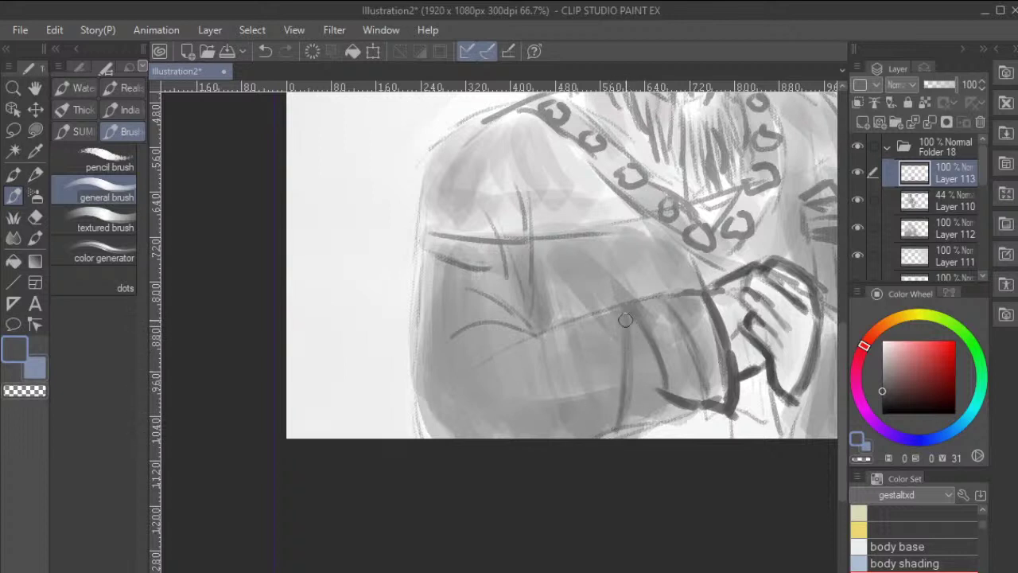
pyautogui.moveTo(625, 320); pyautogui.dragTo(619, 429)
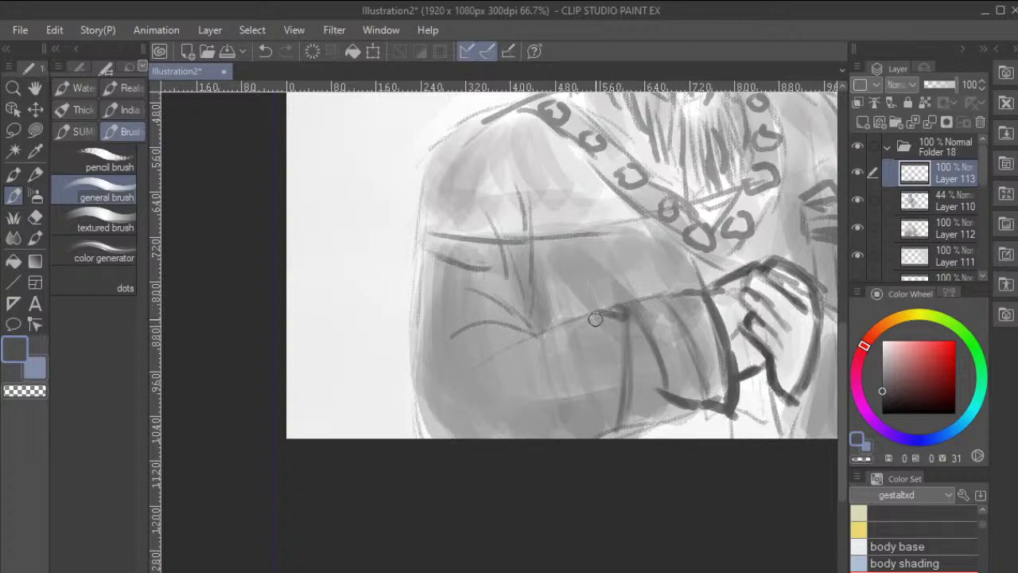
# Add more vertical folds along the forearm sleeve towards the elbow and darken the forearm's upper contour.
pyautogui.moveTo(593, 313)
pyautogui.mouseDown()
pyautogui.moveTo(606, 339)
pyautogui.moveTo(594, 321)
pyautogui.moveTo(608, 349)
pyautogui.moveTo(596, 325)
pyautogui.moveTo(602, 420)
pyautogui.moveTo(602, 372)
pyautogui.mouseUp()
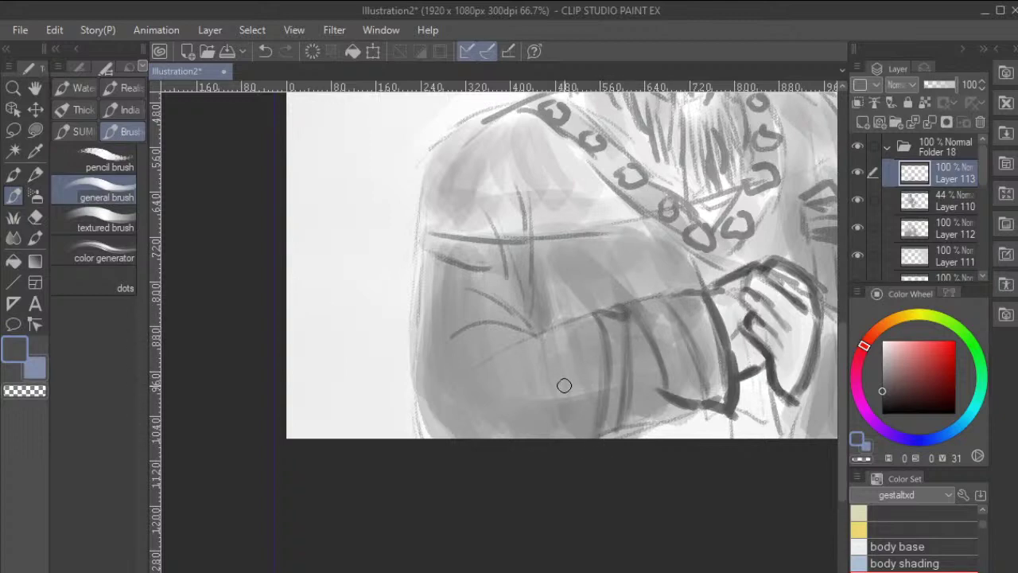
pyautogui.moveTo(559, 332); pyautogui.dragTo(612, 314)
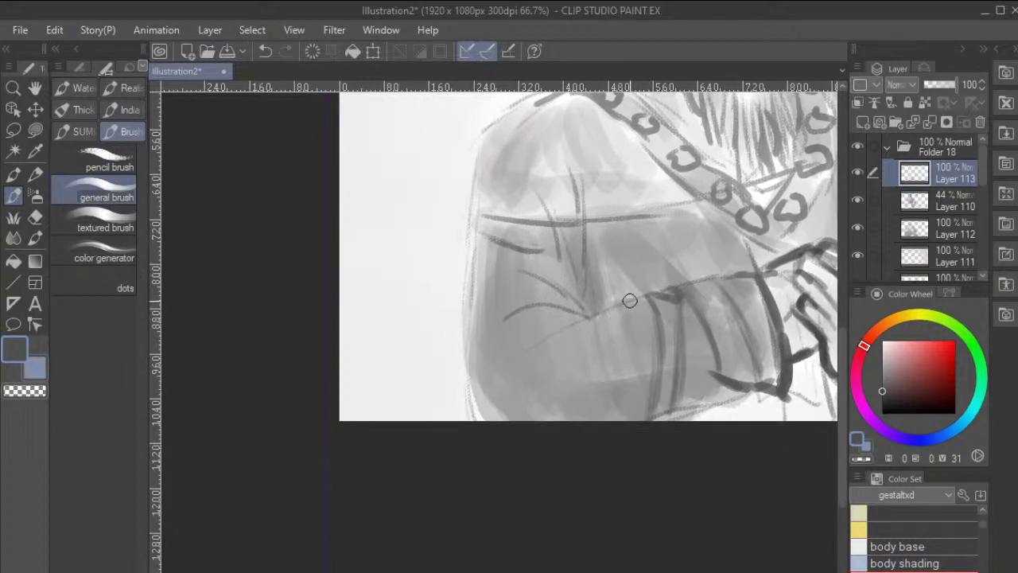
pyautogui.moveTo(620, 311); pyautogui.dragTo(602, 374)
pyautogui.moveTo(616, 330)
pyautogui.mouseDown()
pyautogui.moveTo(599, 417)
pyautogui.moveTo(603, 375)
pyautogui.moveTo(595, 402)
pyautogui.mouseUp()
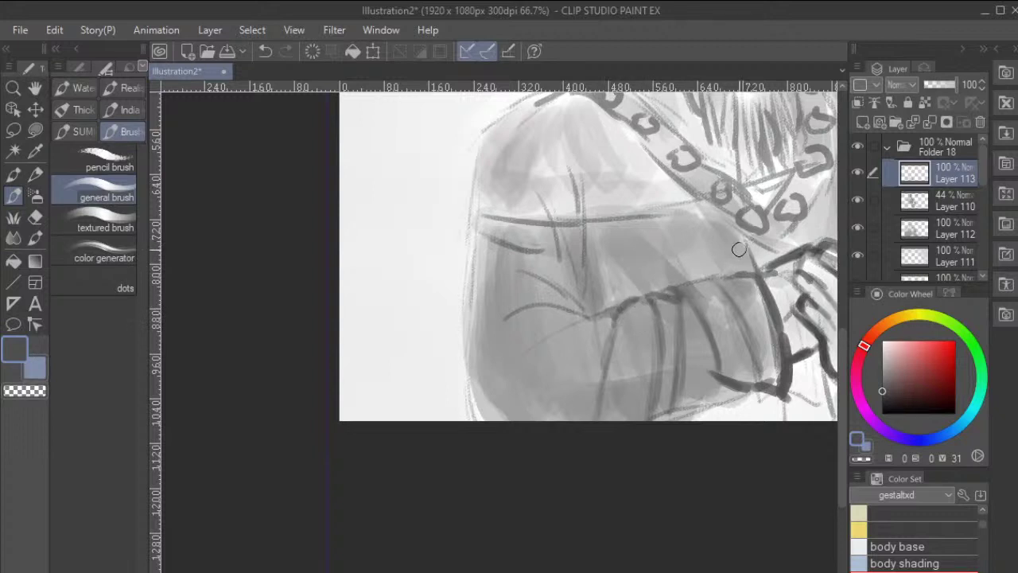
pyautogui.moveTo(619, 364); pyautogui.dragTo(659, 349)
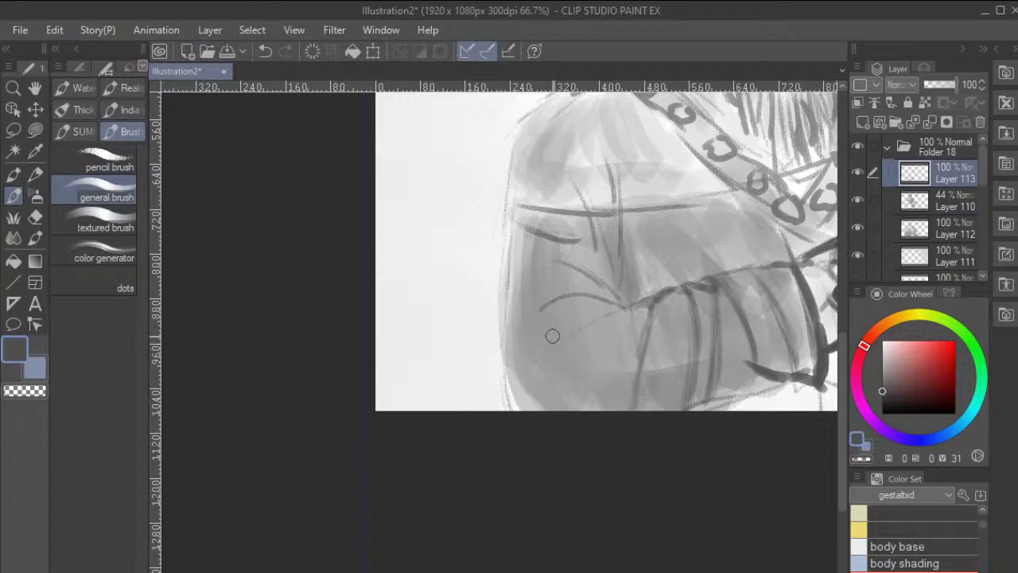
pyautogui.moveTo(546, 341); pyautogui.dragTo(620, 309)
pyautogui.moveTo(547, 339)
pyautogui.mouseDown()
pyautogui.moveTo(625, 311)
pyautogui.moveTo(551, 338)
pyautogui.mouseUp()
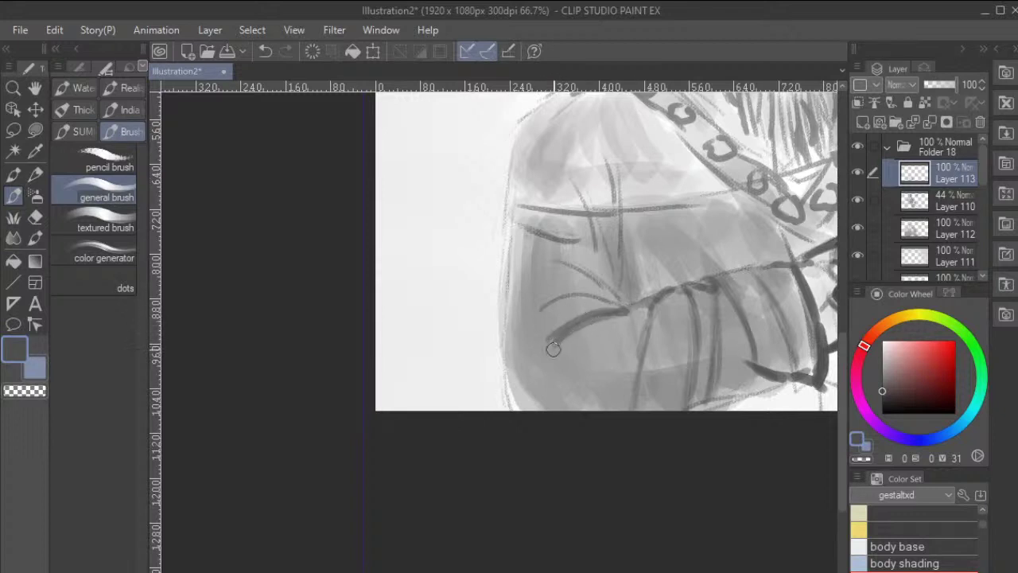
pyautogui.moveTo(578, 320)
pyautogui.mouseDown()
pyautogui.moveTo(544, 321)
pyautogui.moveTo(617, 307)
pyautogui.mouseUp()
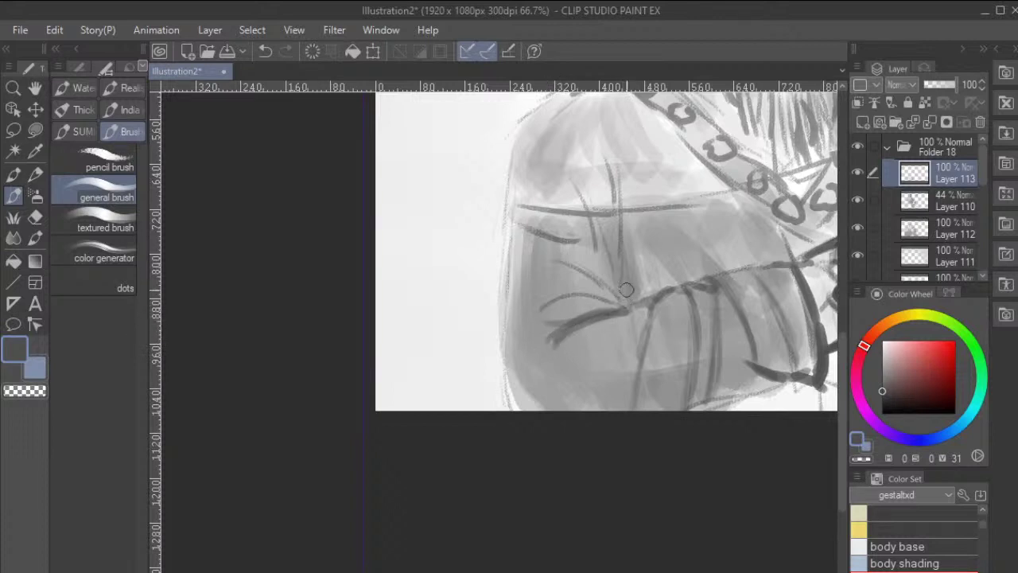
pyautogui.press('e')
pyautogui.moveTo(591, 334)
pyautogui.mouseDown()
pyautogui.moveTo(550, 334)
pyautogui.moveTo(584, 332)
pyautogui.moveTo(542, 347)
pyautogui.moveTo(586, 320)
pyautogui.moveTo(544, 338)
pyautogui.moveTo(603, 330)
pyautogui.moveTo(549, 337)
pyautogui.moveTo(610, 321)
pyautogui.moveTo(618, 303)
pyautogui.moveTo(559, 328)
pyautogui.moveTo(639, 308)
pyautogui.moveTo(574, 319)
pyautogui.moveTo(632, 312)
pyautogui.moveTo(577, 315)
pyautogui.moveTo(627, 313)
pyautogui.moveTo(582, 316)
pyautogui.moveTo(618, 290)
pyautogui.moveTo(549, 321)
pyautogui.moveTo(612, 323)
pyautogui.moveTo(557, 320)
pyautogui.moveTo(610, 313)
pyautogui.mouseUp()
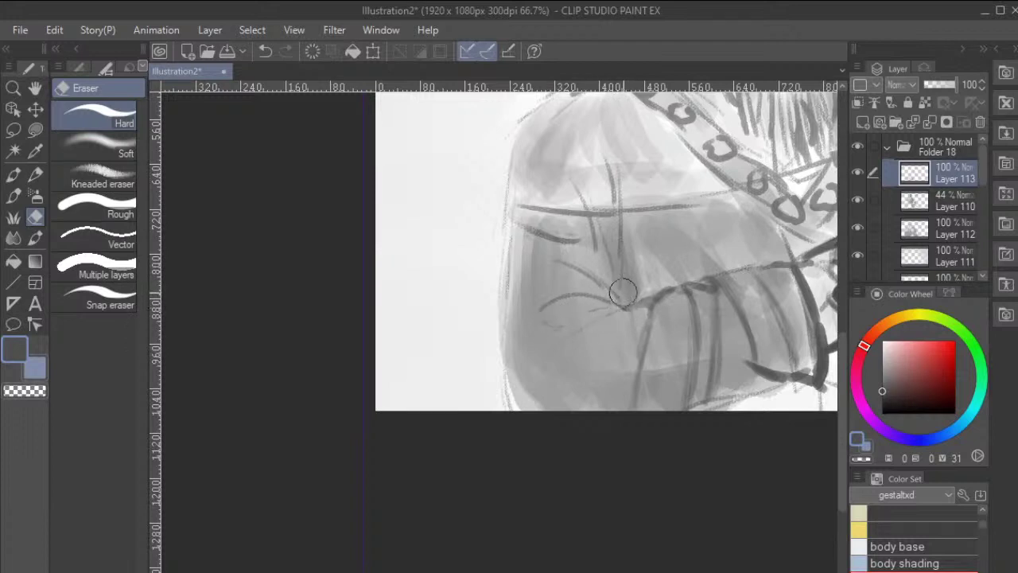
# Draw thin creases radiating from the inside of the near elbow and darken the curved crease above them.
pyautogui.press('b')
pyautogui.moveTo(547, 327)
pyautogui.mouseDown()
pyautogui.moveTo(570, 311)
pyautogui.moveTo(545, 320)
pyautogui.moveTo(620, 307)
pyautogui.mouseUp()
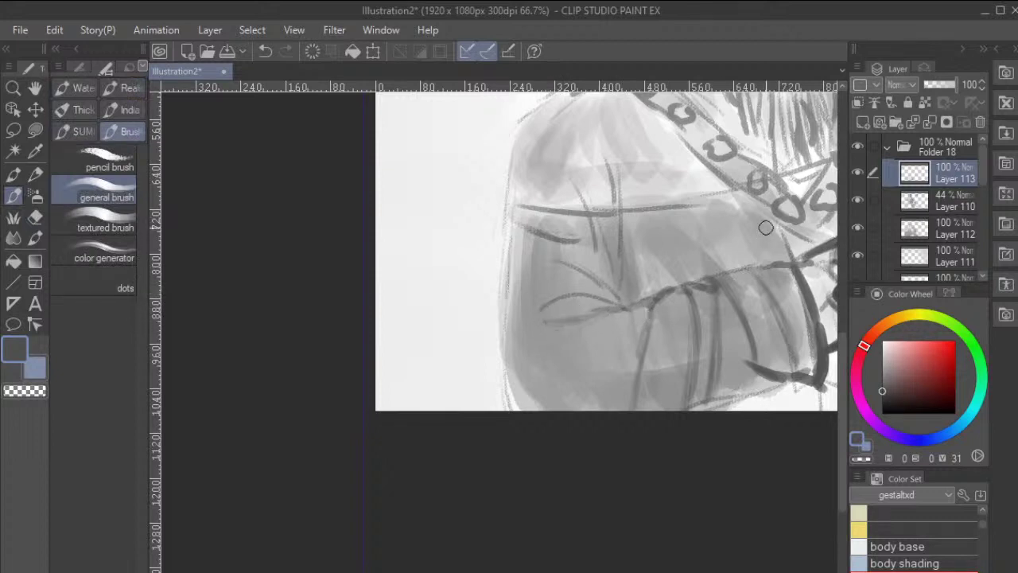
pyautogui.moveTo(538, 303)
pyautogui.mouseDown()
pyautogui.moveTo(582, 288)
pyautogui.moveTo(555, 296)
pyautogui.moveTo(586, 290)
pyautogui.moveTo(576, 292)
pyautogui.moveTo(628, 304)
pyautogui.mouseUp()
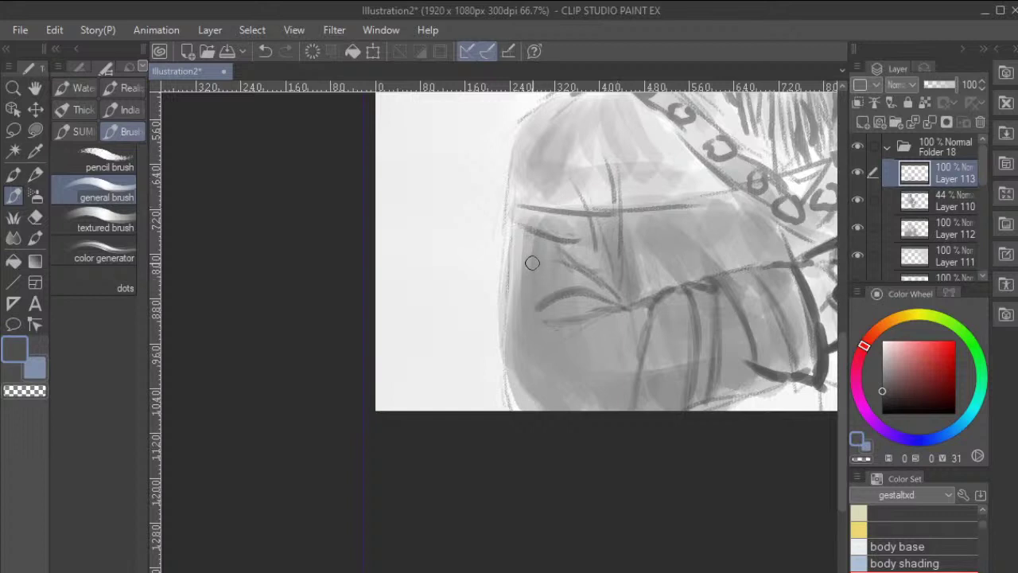
# Outline the outer edge of the near arm and trace the shoulder cape's lower hem across to the chain collar in dark grey.
pyautogui.moveTo(507, 221)
pyautogui.mouseDown()
pyautogui.moveTo(504, 298)
pyautogui.moveTo(516, 215)
pyautogui.moveTo(505, 325)
pyautogui.moveTo(505, 281)
pyautogui.moveTo(509, 385)
pyautogui.mouseUp()
pyautogui.moveTo(503, 312); pyautogui.dragTo(513, 409)
pyautogui.moveTo(506, 362); pyautogui.dragTo(514, 405)
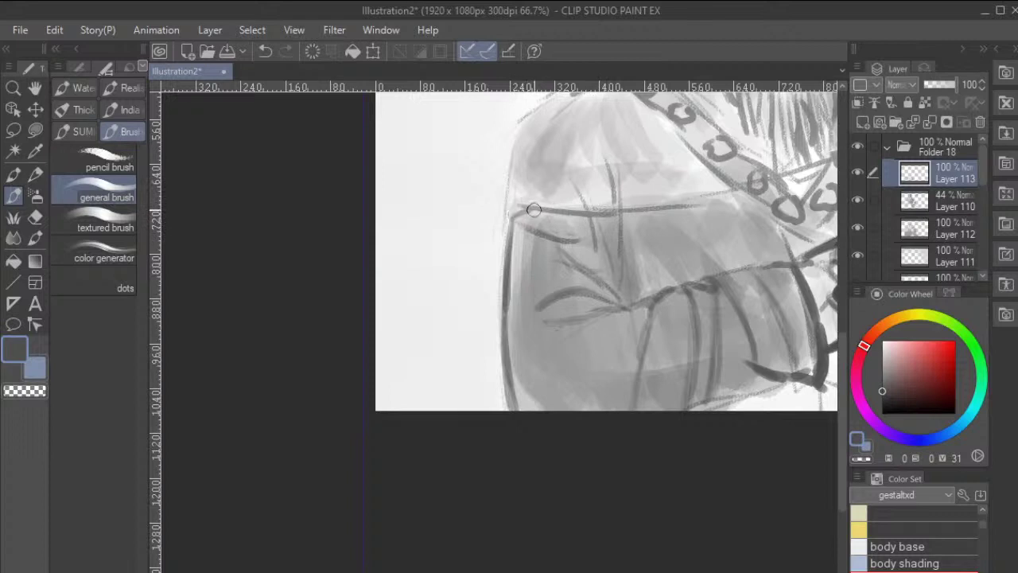
pyautogui.moveTo(538, 209)
pyautogui.mouseDown()
pyautogui.moveTo(598, 216)
pyautogui.moveTo(702, 204)
pyautogui.mouseUp()
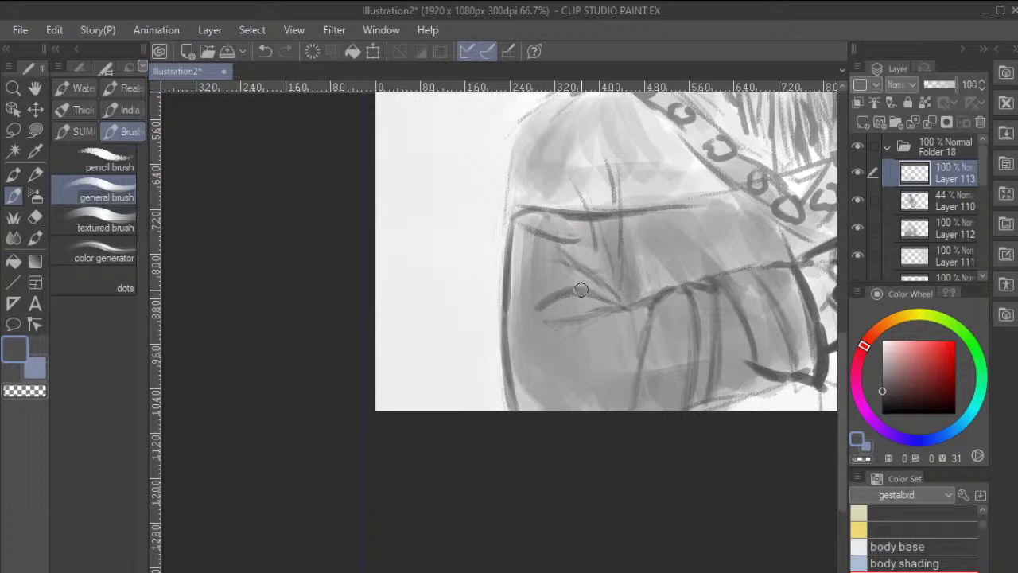
pyautogui.moveTo(716, 214)
pyautogui.mouseDown()
pyautogui.moveTo(679, 202)
pyautogui.moveTo(726, 198)
pyautogui.moveTo(695, 200)
pyautogui.moveTo(736, 192)
pyautogui.moveTo(781, 154)
pyautogui.moveTo(769, 178)
pyautogui.moveTo(737, 191)
pyautogui.moveTo(809, 167)
pyautogui.mouseUp()
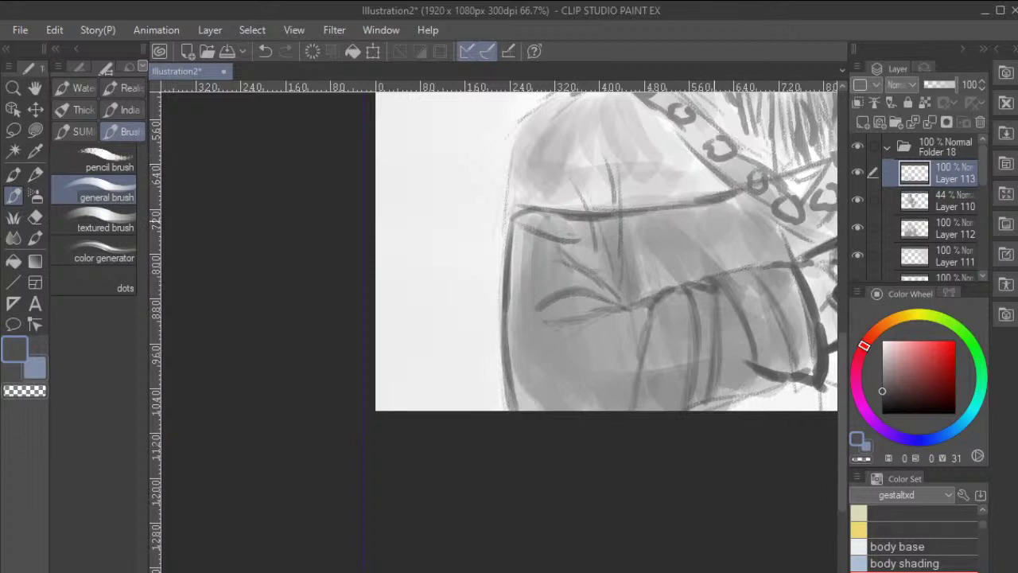
# Outline the near shoulder cape's outer edge in a grey of value 70 sampled from the cape.
pyautogui.moveTo(649, 146)
pyautogui.mouseDown()
pyautogui.moveTo(570, 213)
pyautogui.moveTo(627, 274)
pyautogui.mouseUp()
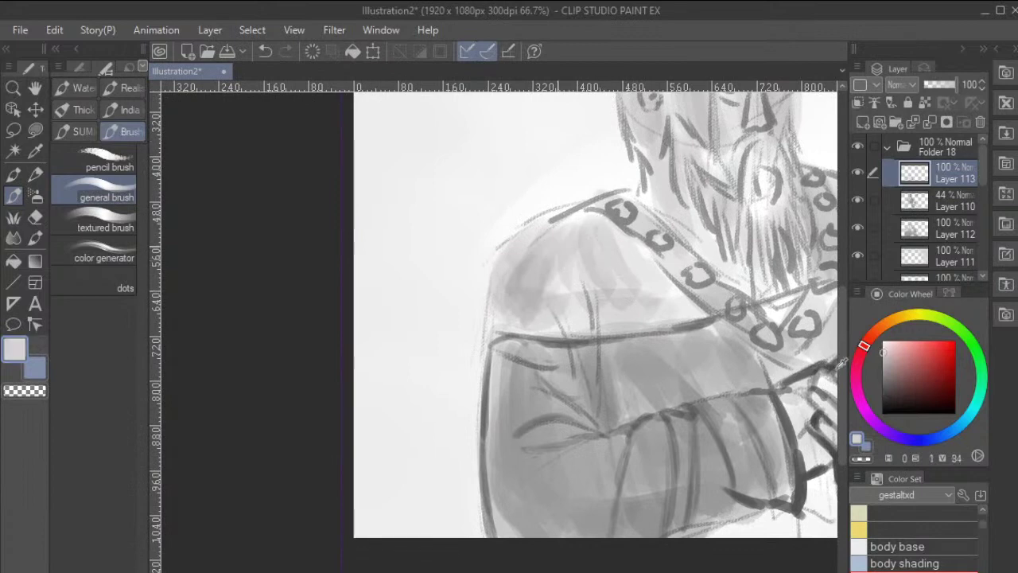
pyautogui.keyDown('alt'); pyautogui.click(552, 256); pyautogui.keyUp('alt')
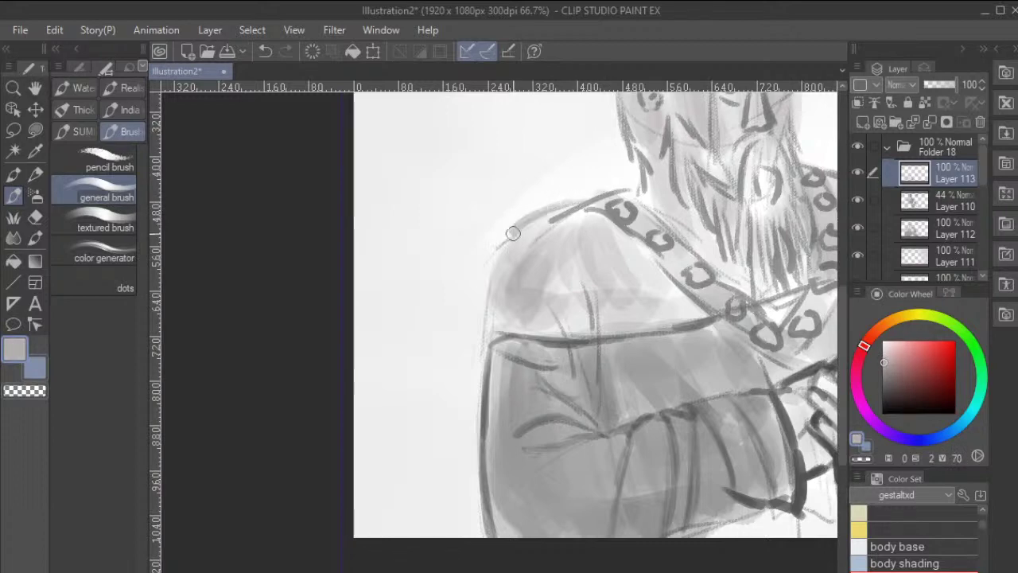
pyautogui.moveTo(510, 234)
pyautogui.mouseDown()
pyautogui.moveTo(497, 300)
pyautogui.moveTo(492, 273)
pyautogui.moveTo(498, 262)
pyautogui.moveTo(494, 306)
pyautogui.moveTo(505, 253)
pyautogui.moveTo(509, 338)
pyautogui.mouseUp()
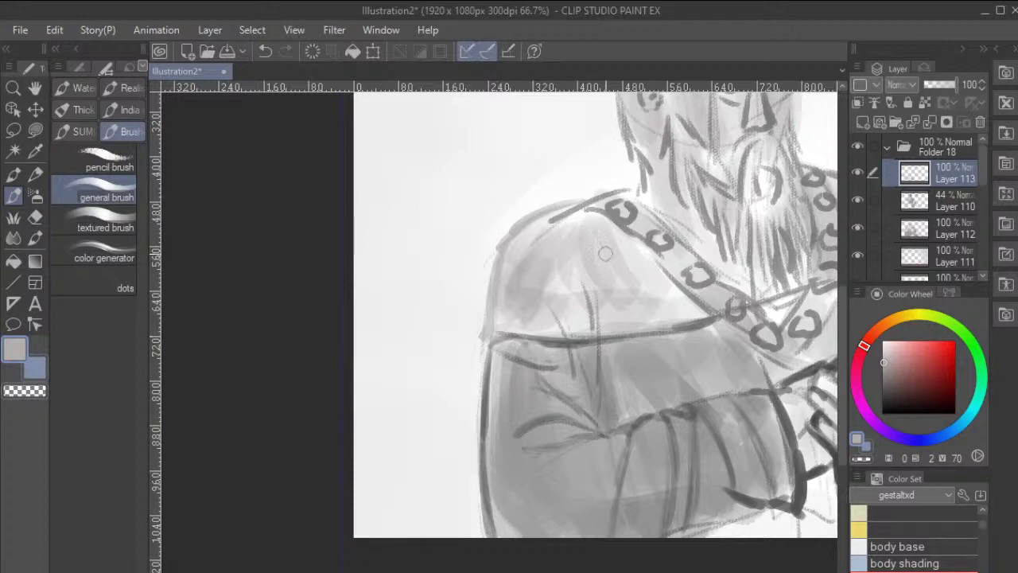
# Even out the near shoulder cape's tone with a sampled light grey of value 77.
pyautogui.keyDown('alt'); pyautogui.click(545, 262); pyautogui.keyUp('alt')
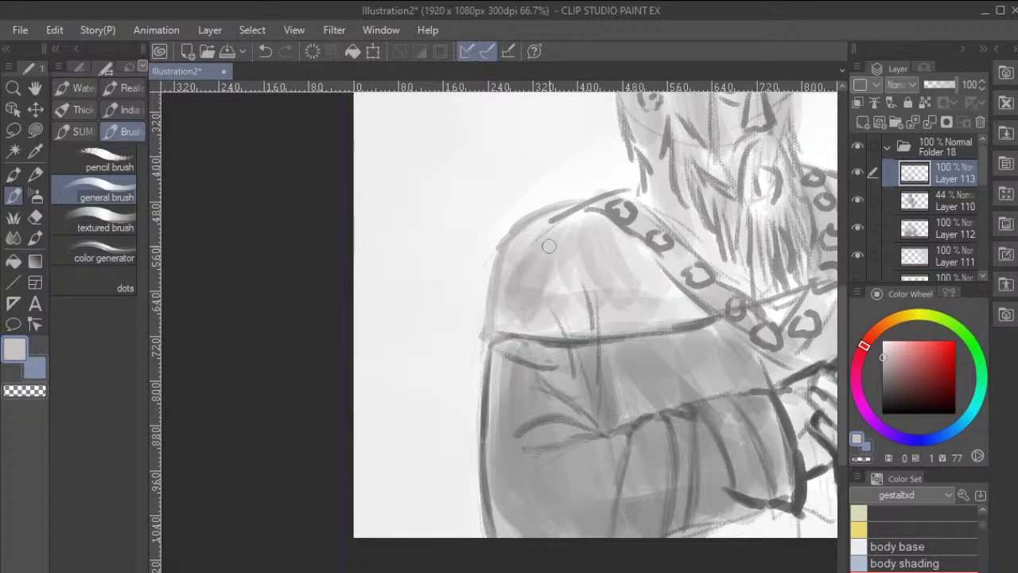
pyautogui.moveTo(554, 223)
pyautogui.mouseDown()
pyautogui.moveTo(514, 284)
pyautogui.moveTo(546, 224)
pyautogui.moveTo(527, 265)
pyautogui.moveTo(535, 225)
pyautogui.moveTo(531, 253)
pyautogui.mouseUp()
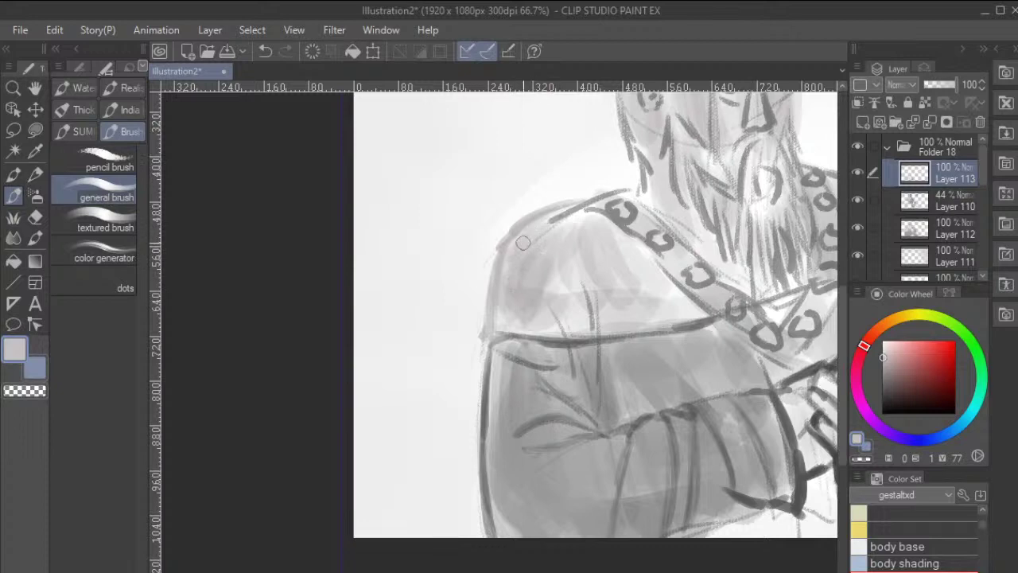
pyautogui.moveTo(507, 320); pyautogui.dragTo(521, 309)
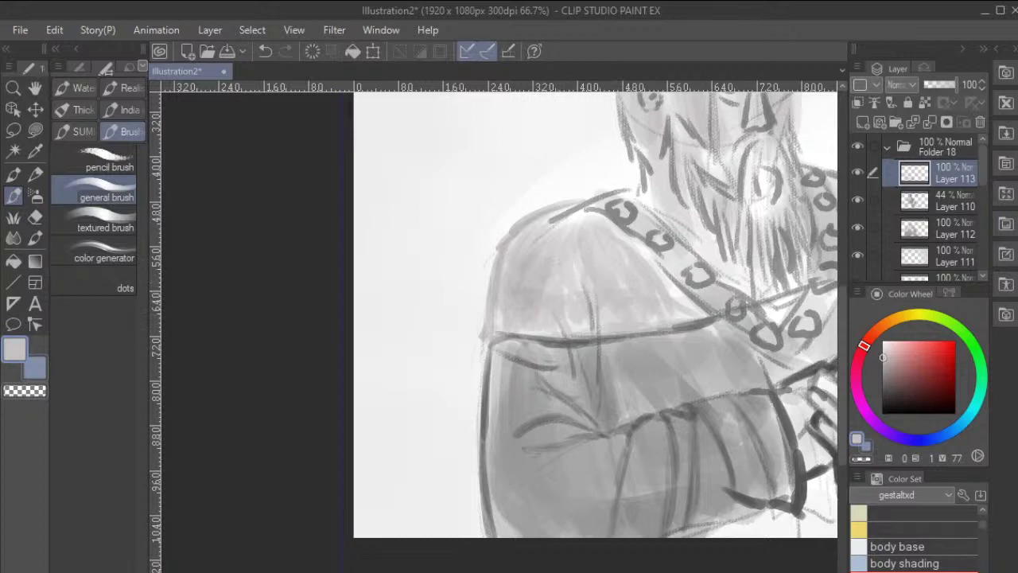
# Draw soft vertical folds on the near shoulder cape in grey of value 64.
pyautogui.click(881, 367)
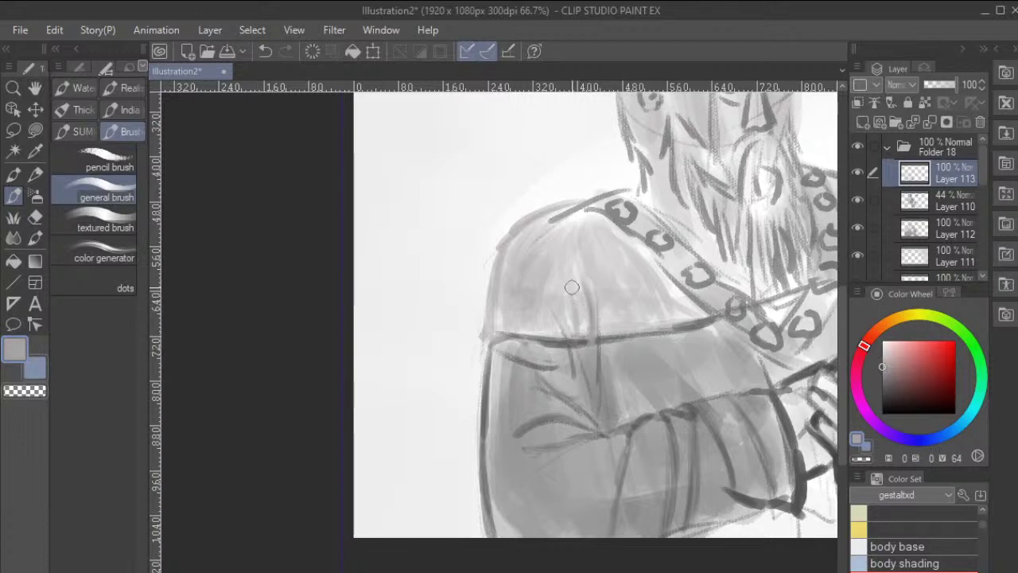
pyautogui.moveTo(567, 277); pyautogui.dragTo(575, 340)
pyautogui.hotkey('ctrl', 'z')
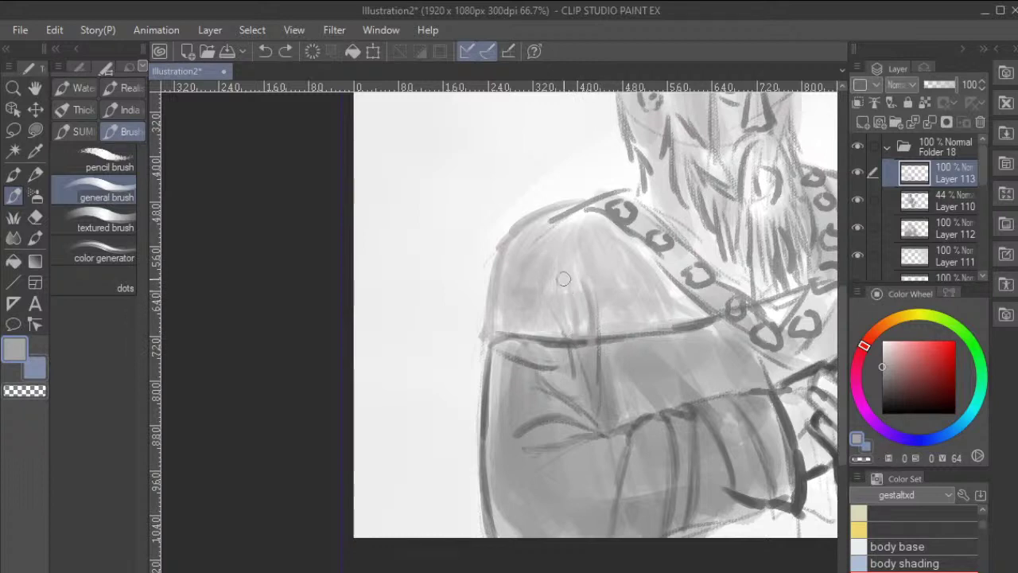
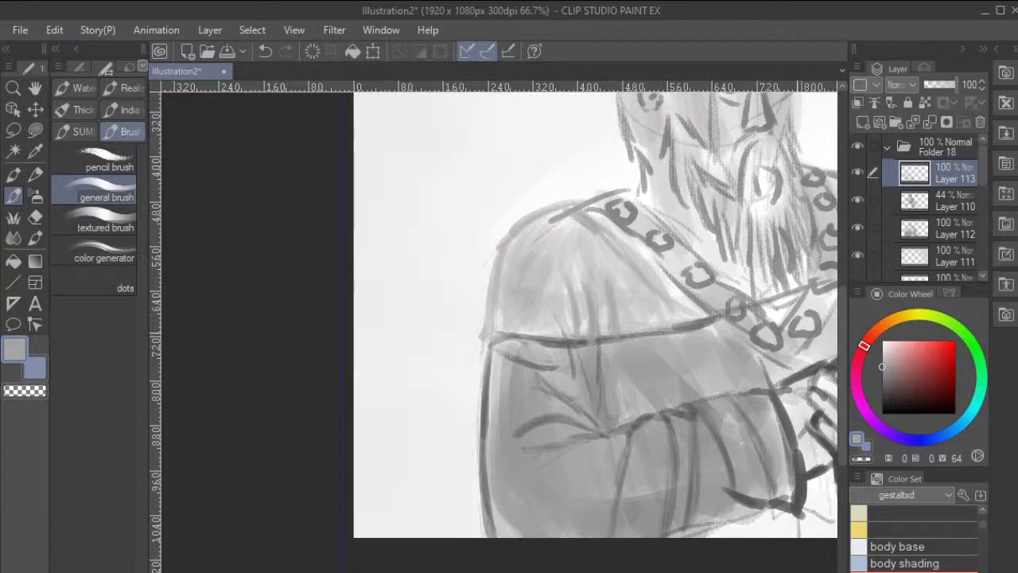
# Paint the far side of the chain collar as a solid band in sampled grey of value 39 and darken the far shoulder's contour.
pyautogui.moveTo(827, 159)
pyautogui.mouseDown()
pyautogui.moveTo(581, 112)
pyautogui.moveTo(607, 164)
pyautogui.moveTo(615, 236)
pyautogui.mouseUp()
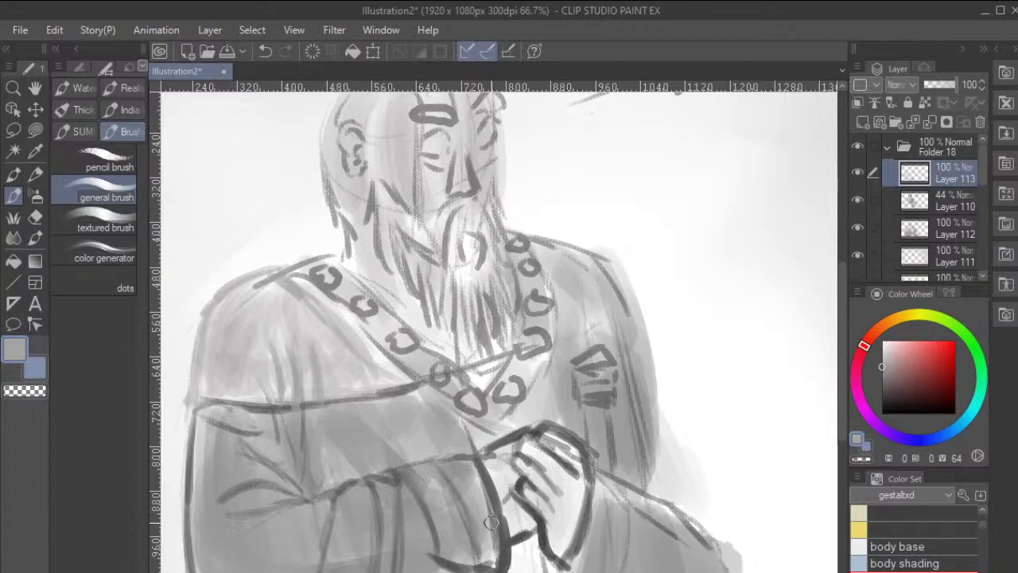
pyautogui.keyDown('alt'); pyautogui.click(494, 491); pyautogui.keyUp('alt')
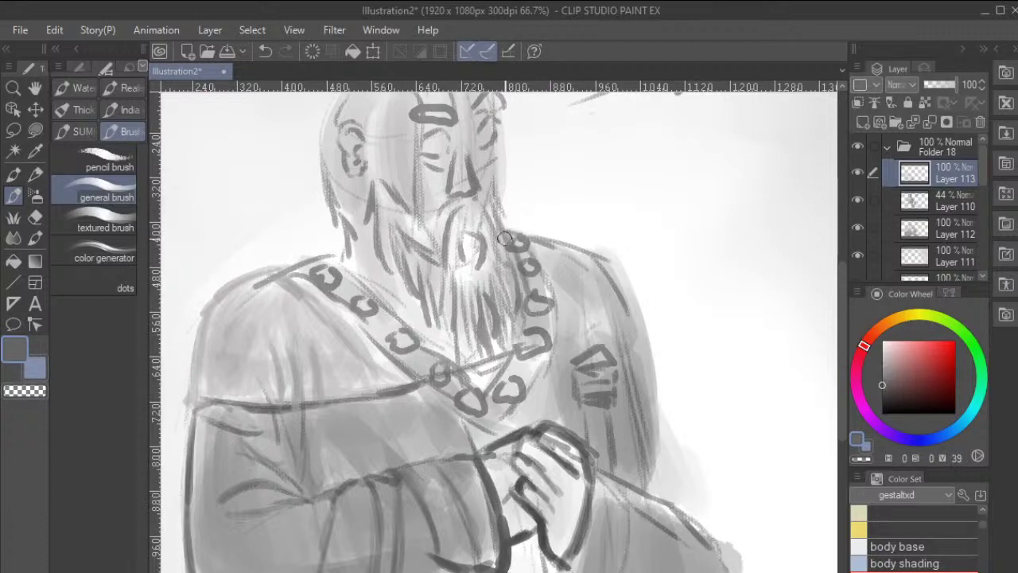
pyautogui.moveTo(504, 238)
pyautogui.mouseDown()
pyautogui.moveTo(528, 304)
pyautogui.moveTo(508, 234)
pyautogui.moveTo(516, 241)
pyautogui.moveTo(534, 315)
pyautogui.moveTo(520, 243)
pyautogui.moveTo(543, 323)
pyautogui.moveTo(538, 270)
pyautogui.moveTo(538, 297)
pyautogui.moveTo(522, 261)
pyautogui.moveTo(526, 329)
pyautogui.moveTo(529, 302)
pyautogui.moveTo(536, 336)
pyautogui.moveTo(545, 331)
pyautogui.moveTo(539, 278)
pyautogui.moveTo(522, 245)
pyautogui.moveTo(549, 305)
pyautogui.moveTo(535, 265)
pyautogui.moveTo(545, 317)
pyautogui.moveTo(513, 247)
pyautogui.mouseUp()
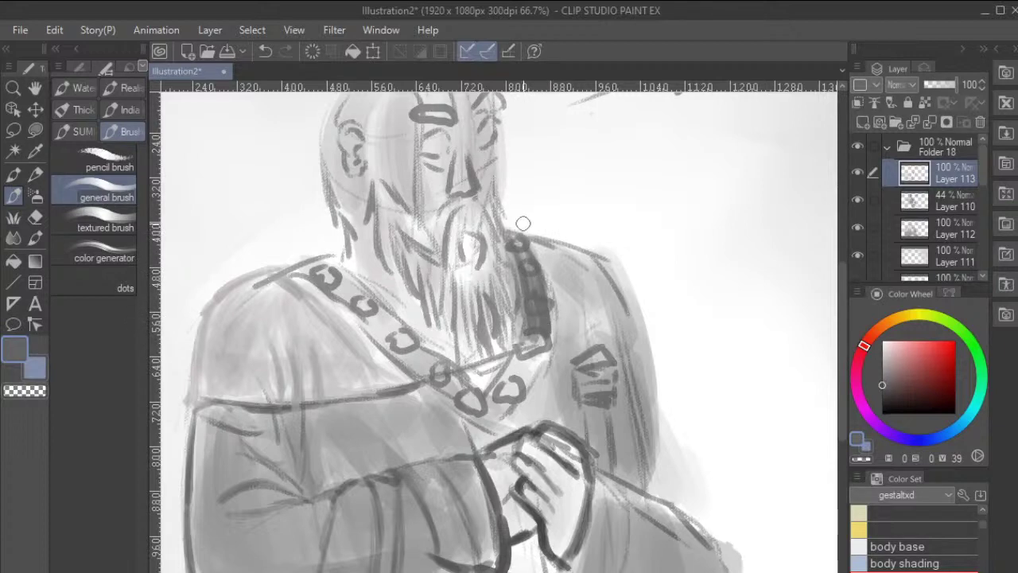
pyautogui.moveTo(529, 239)
pyautogui.mouseDown()
pyautogui.moveTo(535, 267)
pyautogui.moveTo(528, 232)
pyautogui.moveTo(519, 264)
pyautogui.moveTo(510, 233)
pyautogui.mouseUp()
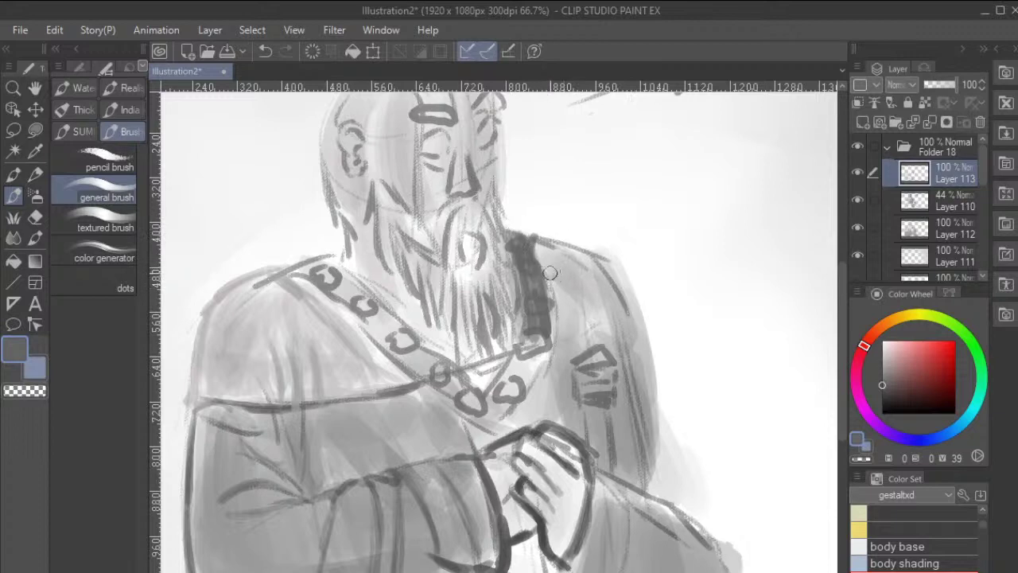
pyautogui.moveTo(549, 272)
pyautogui.mouseDown()
pyautogui.moveTo(595, 265)
pyautogui.moveTo(596, 256)
pyautogui.moveTo(534, 240)
pyautogui.moveTo(598, 265)
pyautogui.moveTo(556, 238)
pyautogui.moveTo(592, 259)
pyautogui.mouseUp()
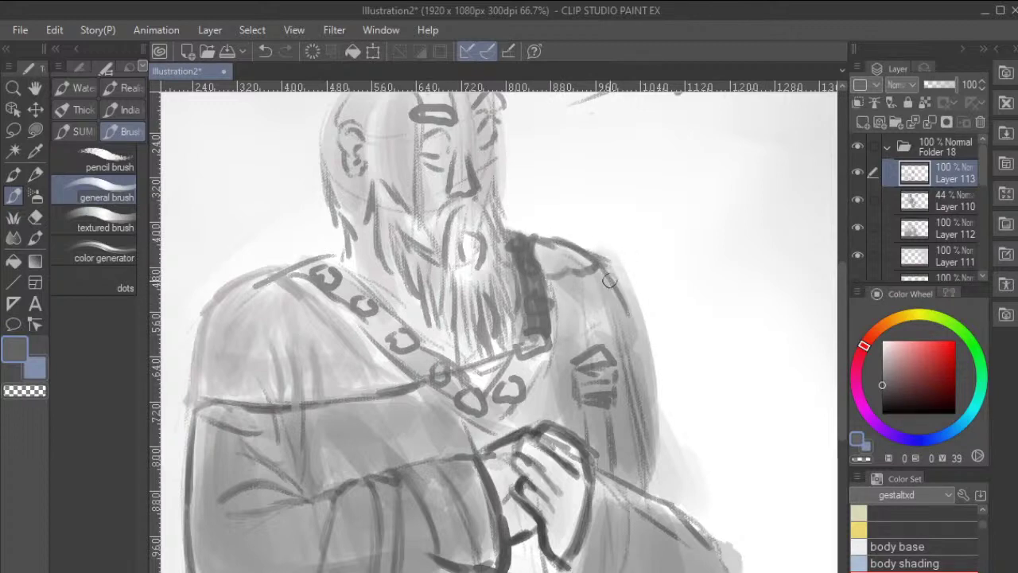
# Extend the far arm's outer contour downward from the shoulder and fill its edge in grey of value 61.
pyautogui.keyDown('alt'); pyautogui.click(584, 314); pyautogui.keyUp('alt')
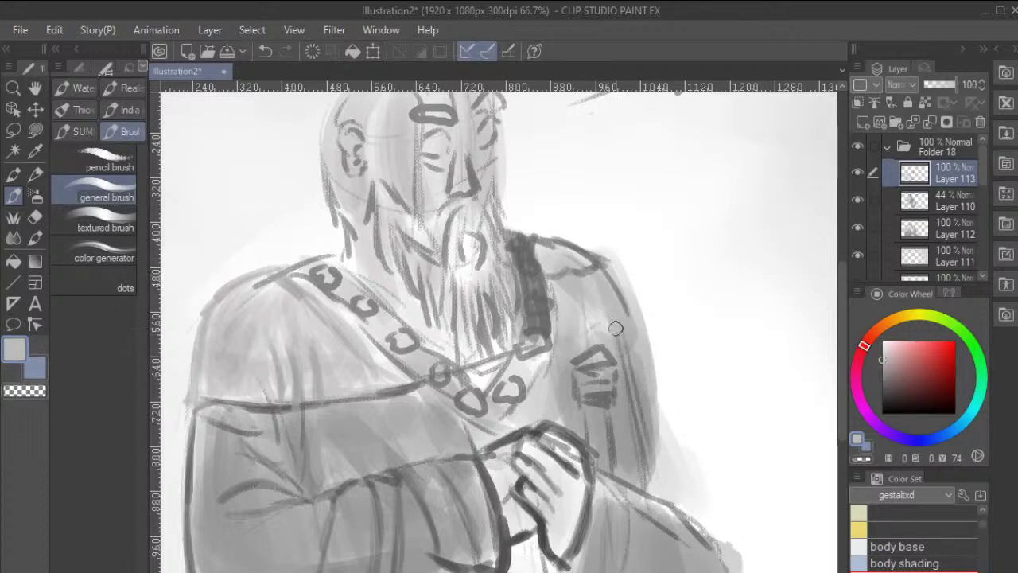
pyautogui.click(886, 368)
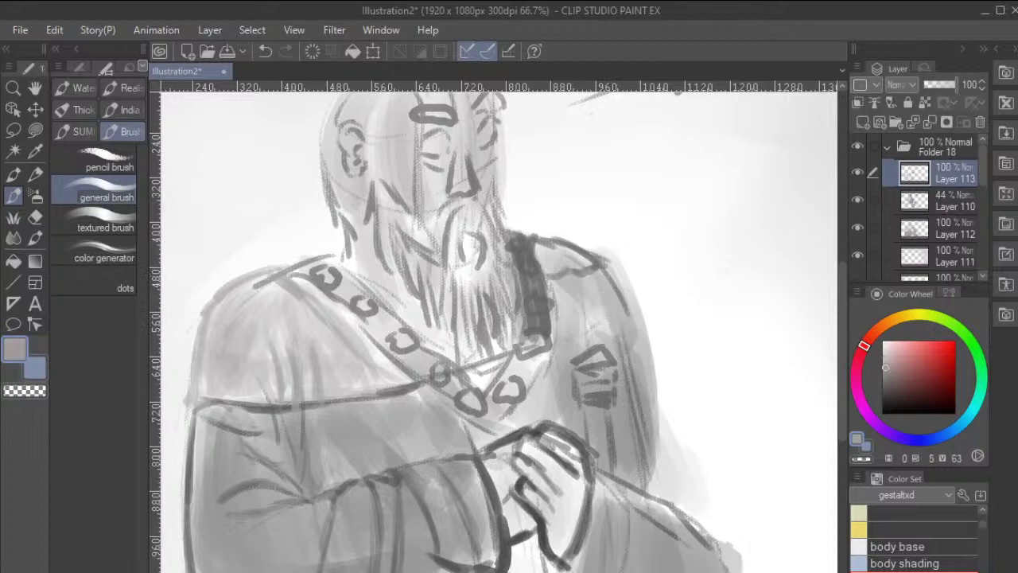
pyautogui.click(882, 369)
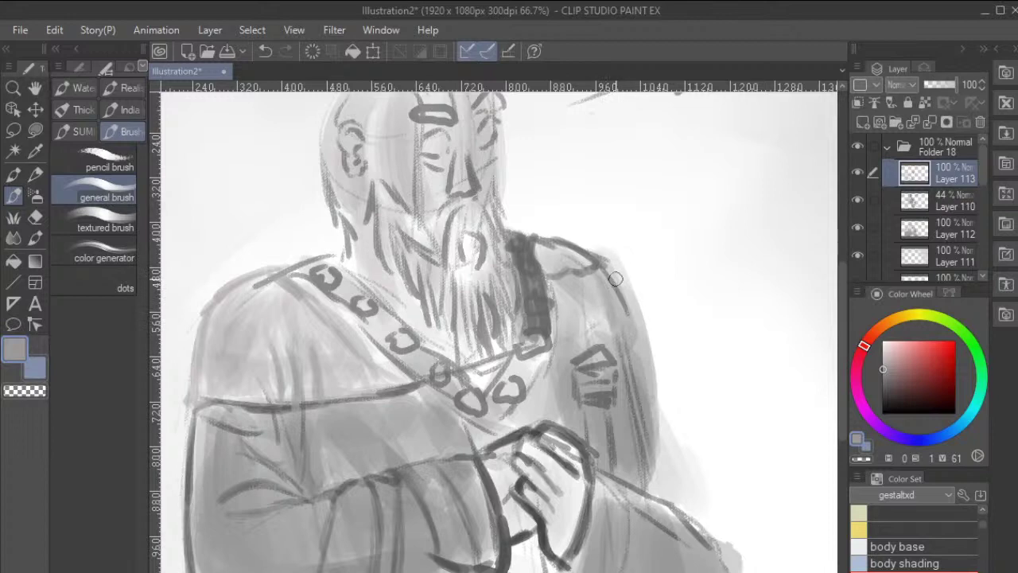
pyautogui.moveTo(623, 267); pyautogui.dragTo(640, 368)
pyautogui.moveTo(630, 304); pyautogui.dragTo(641, 370)
pyautogui.moveTo(606, 259)
pyautogui.mouseDown()
pyautogui.moveTo(636, 311)
pyautogui.moveTo(635, 334)
pyautogui.mouseUp()
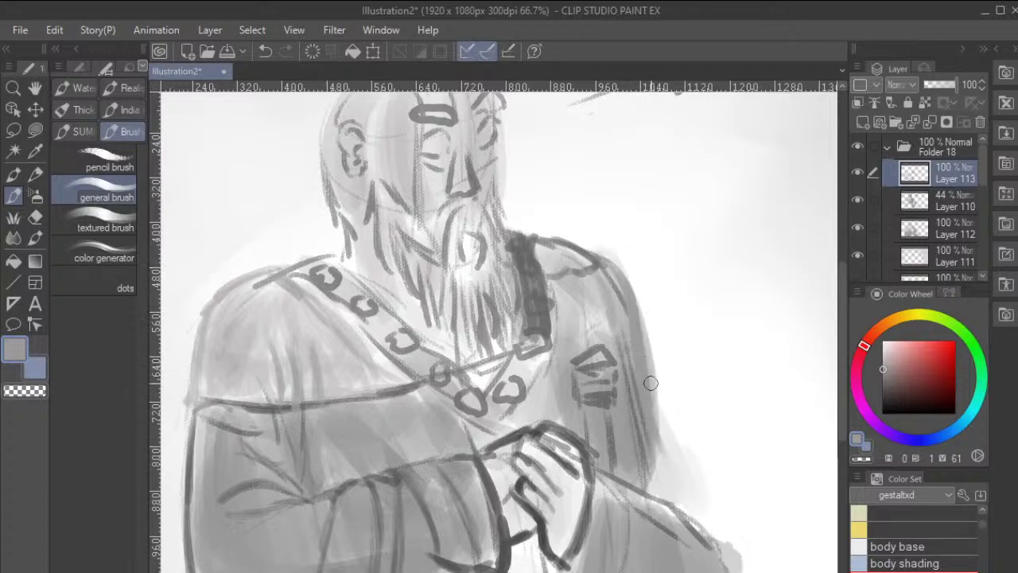
pyautogui.moveTo(654, 431); pyautogui.dragTo(674, 480)
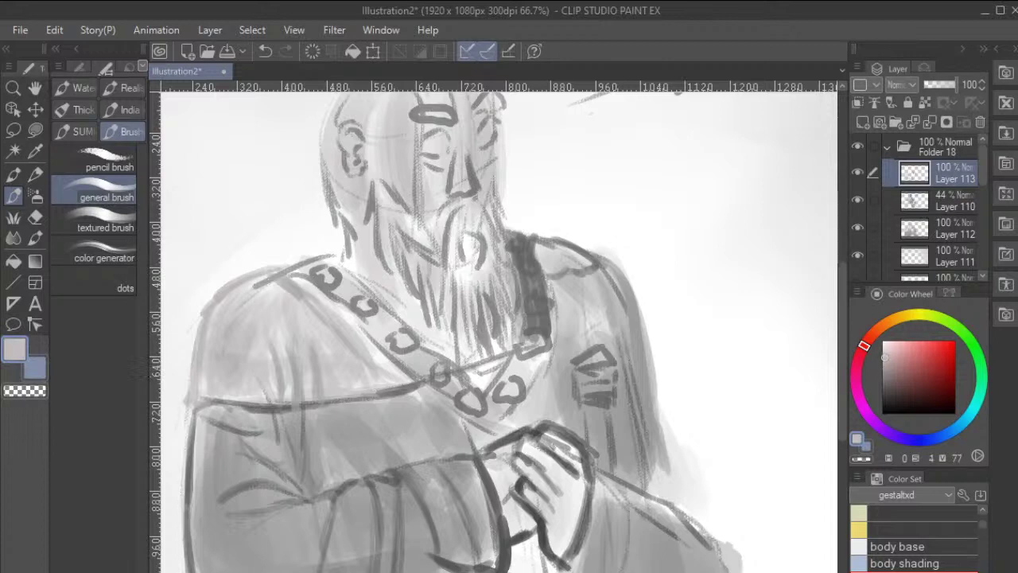
# Cover the badge on the far chest and its hanging strap with a light grey base of value 79.
pyautogui.moveTo(882, 358); pyautogui.dragTo(882, 356)
pyautogui.moveTo(574, 366)
pyautogui.mouseDown()
pyautogui.moveTo(598, 350)
pyautogui.moveTo(610, 357)
pyautogui.moveTo(577, 363)
pyautogui.moveTo(602, 365)
pyautogui.moveTo(579, 363)
pyautogui.moveTo(585, 405)
pyautogui.moveTo(580, 364)
pyautogui.moveTo(589, 398)
pyautogui.moveTo(613, 392)
pyautogui.moveTo(611, 369)
pyautogui.moveTo(610, 407)
pyautogui.moveTo(601, 367)
pyautogui.moveTo(588, 394)
pyautogui.moveTo(598, 404)
pyautogui.moveTo(603, 376)
pyautogui.moveTo(593, 370)
pyautogui.moveTo(591, 396)
pyautogui.moveTo(630, 387)
pyautogui.mouseUp()
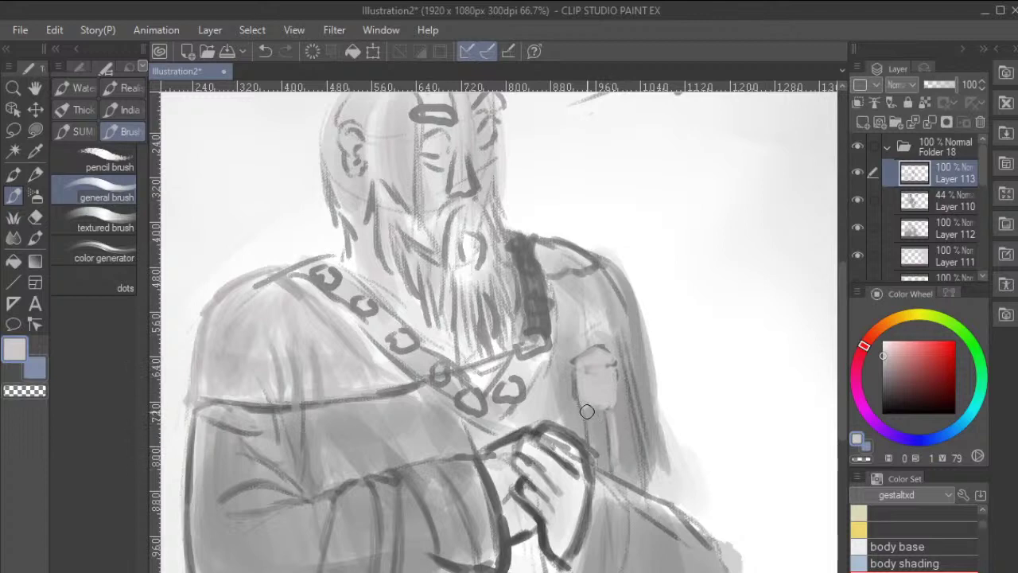
pyautogui.moveTo(586, 411); pyautogui.dragTo(609, 457)
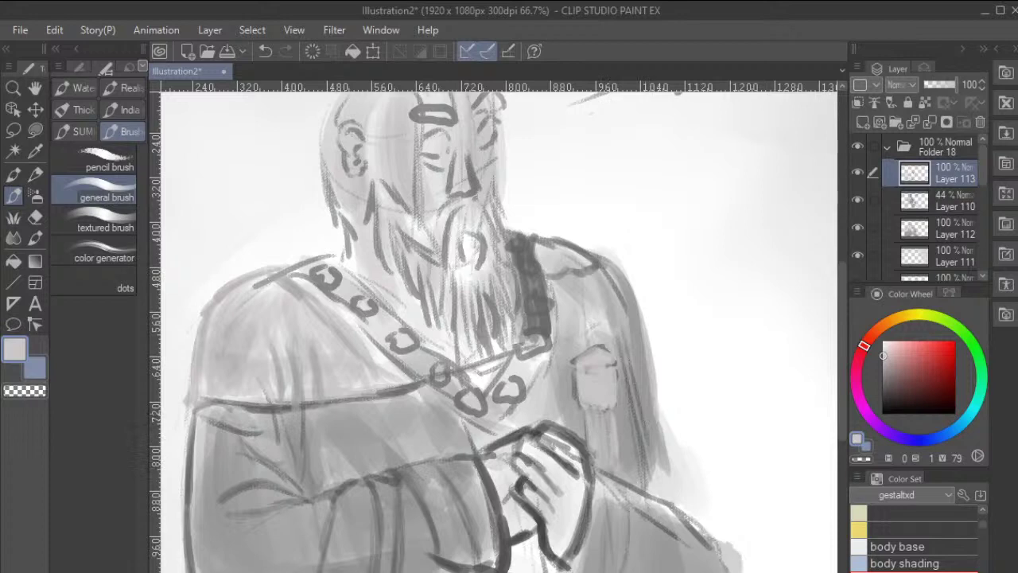
pyautogui.click(884, 363)
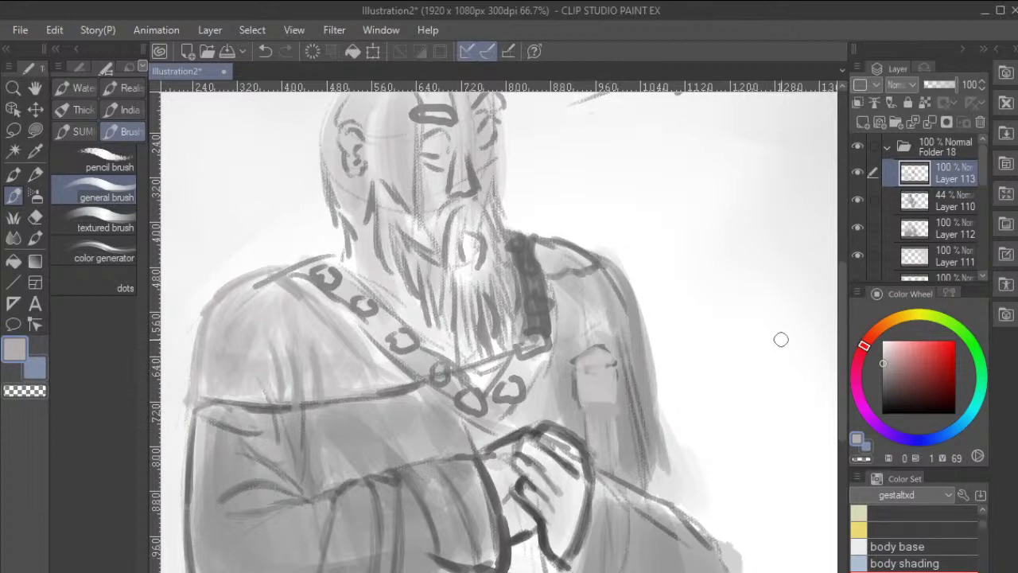
# Redraw the chest badge's lower edge, horizontal stripes and hanging strap lines in dark grey of value 46.
pyautogui.click(883, 379)
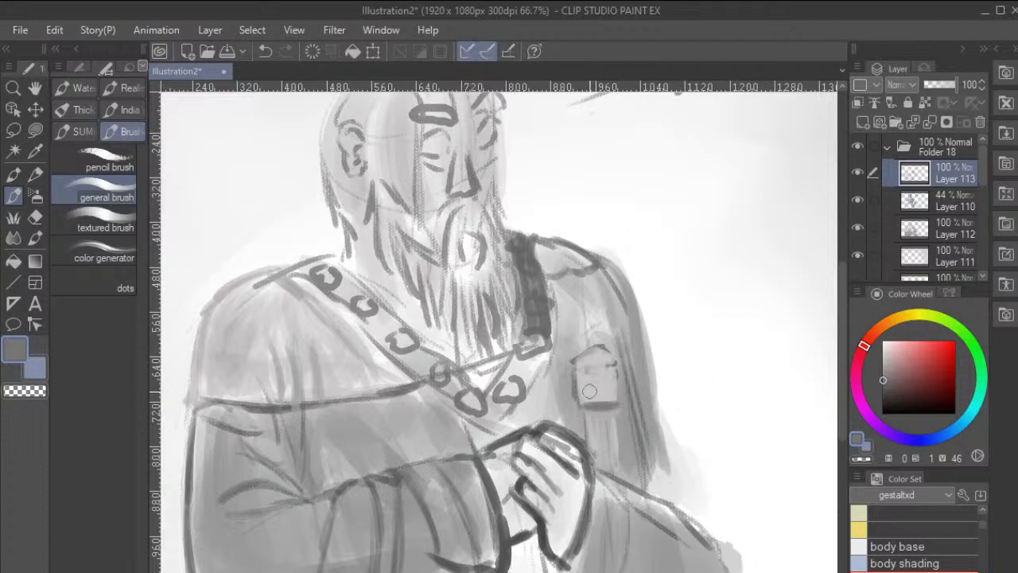
pyautogui.moveTo(590, 392)
pyautogui.mouseDown()
pyautogui.moveTo(617, 389)
pyautogui.moveTo(584, 388)
pyautogui.moveTo(613, 378)
pyautogui.moveTo(608, 370)
pyautogui.moveTo(574, 372)
pyautogui.moveTo(609, 368)
pyautogui.moveTo(603, 350)
pyautogui.mouseUp()
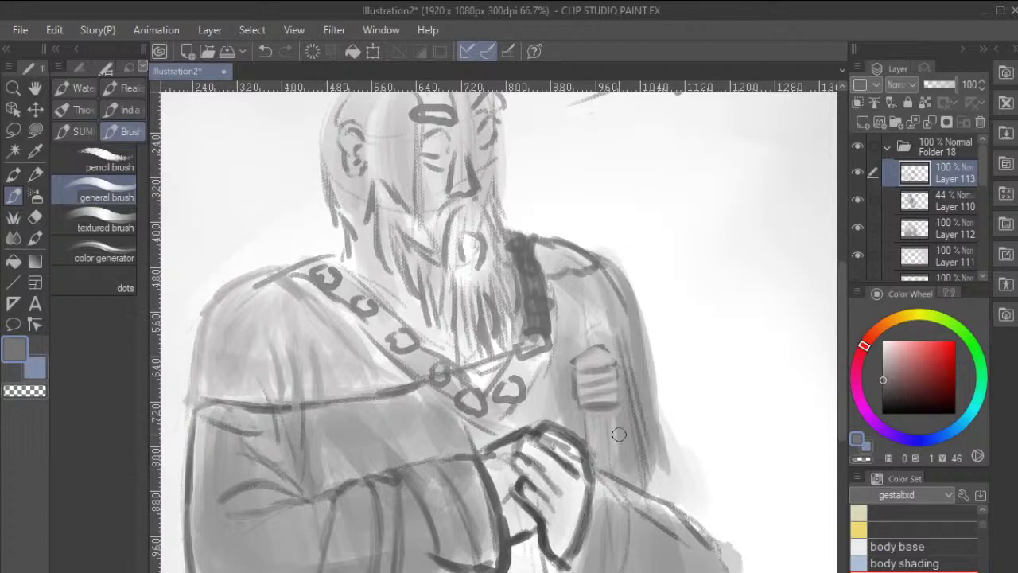
pyautogui.moveTo(619, 425)
pyautogui.mouseDown()
pyautogui.moveTo(618, 466)
pyautogui.moveTo(619, 411)
pyautogui.moveTo(619, 466)
pyautogui.moveTo(586, 419)
pyautogui.moveTo(584, 435)
pyautogui.moveTo(597, 418)
pyautogui.moveTo(614, 421)
pyautogui.moveTo(622, 445)
pyautogui.moveTo(593, 447)
pyautogui.moveTo(607, 450)
pyautogui.moveTo(597, 447)
pyautogui.moveTo(612, 463)
pyautogui.moveTo(596, 450)
pyautogui.moveTo(598, 466)
pyautogui.moveTo(610, 471)
pyautogui.moveTo(604, 452)
pyautogui.moveTo(617, 478)
pyautogui.moveTo(606, 451)
pyautogui.mouseUp()
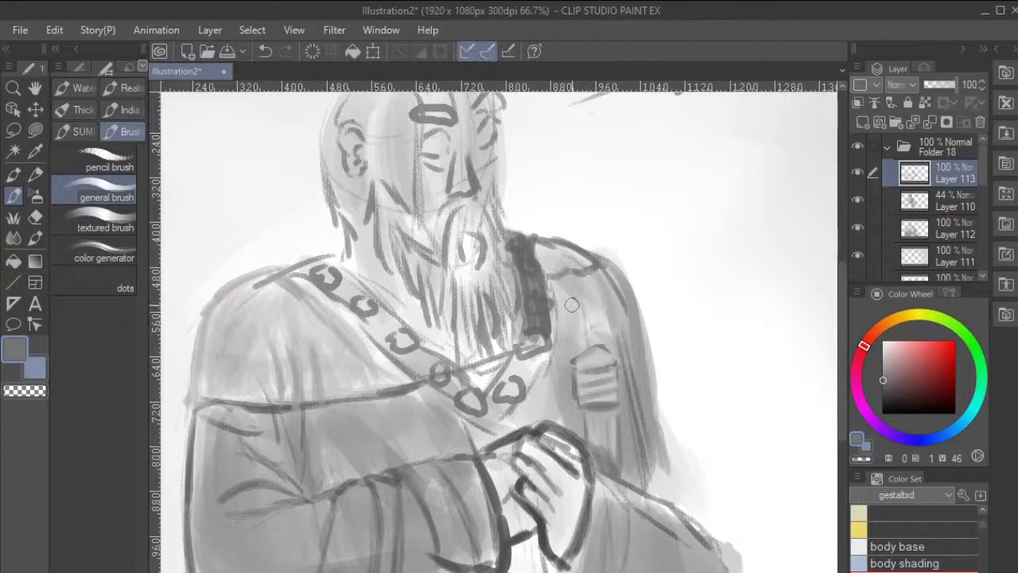
# Paint the near side of the chain collar band around its links in sampled grey of value 68.
pyautogui.moveTo(562, 341); pyautogui.dragTo(624, 379)
pyautogui.keyDown('alt'); pyautogui.click(470, 458); pyautogui.keyUp('alt')
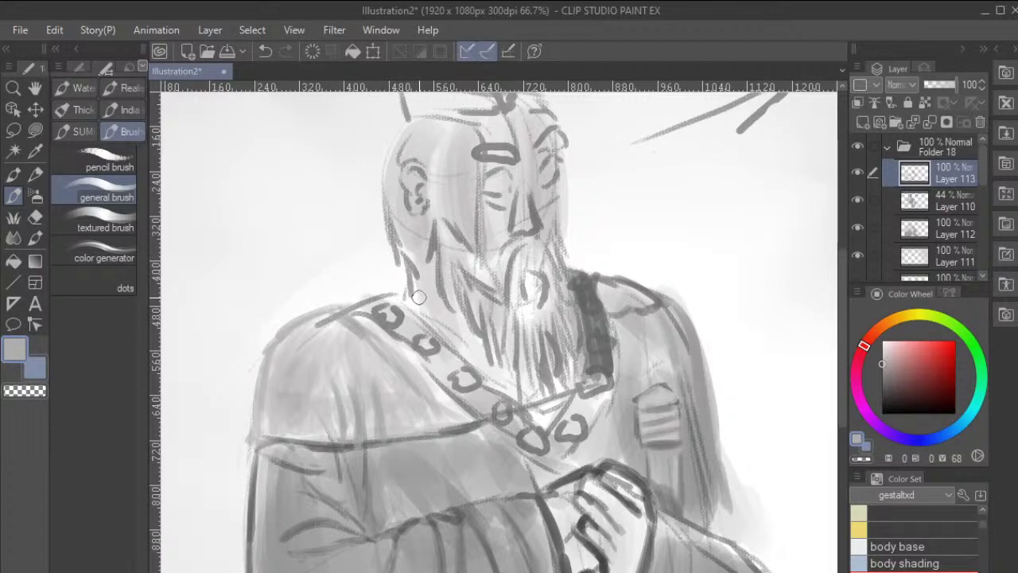
pyautogui.moveTo(396, 317)
pyautogui.mouseDown()
pyautogui.moveTo(385, 321)
pyautogui.moveTo(401, 311)
pyautogui.moveTo(418, 342)
pyautogui.moveTo(401, 331)
pyautogui.moveTo(420, 330)
pyautogui.moveTo(436, 354)
pyautogui.moveTo(445, 350)
pyautogui.mouseUp()
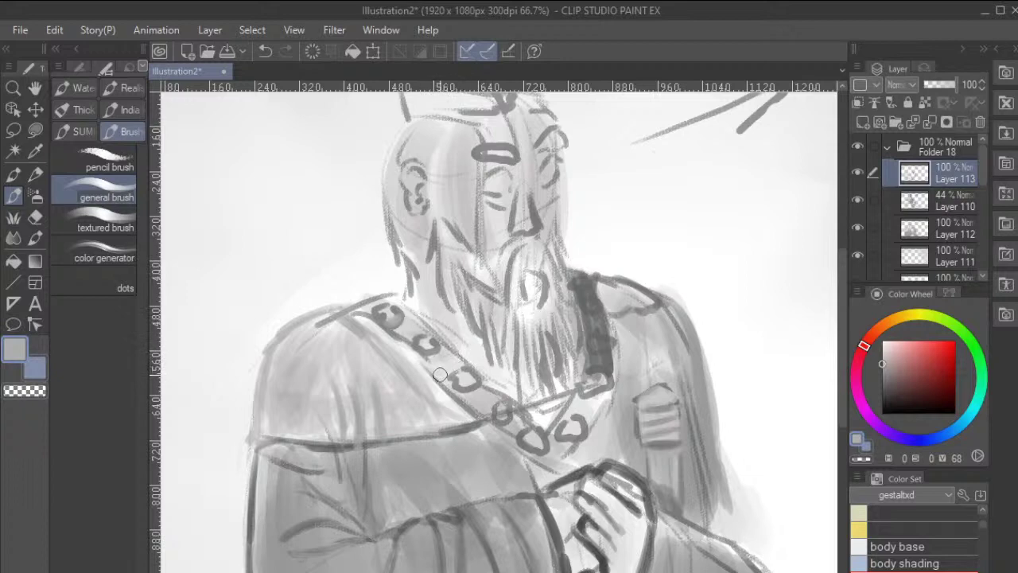
pyautogui.moveTo(440, 373)
pyautogui.mouseDown()
pyautogui.moveTo(459, 391)
pyautogui.moveTo(475, 374)
pyautogui.moveTo(502, 392)
pyautogui.moveTo(479, 409)
pyautogui.moveTo(491, 394)
pyautogui.moveTo(487, 417)
pyautogui.moveTo(508, 402)
pyautogui.moveTo(524, 437)
pyautogui.mouseUp()
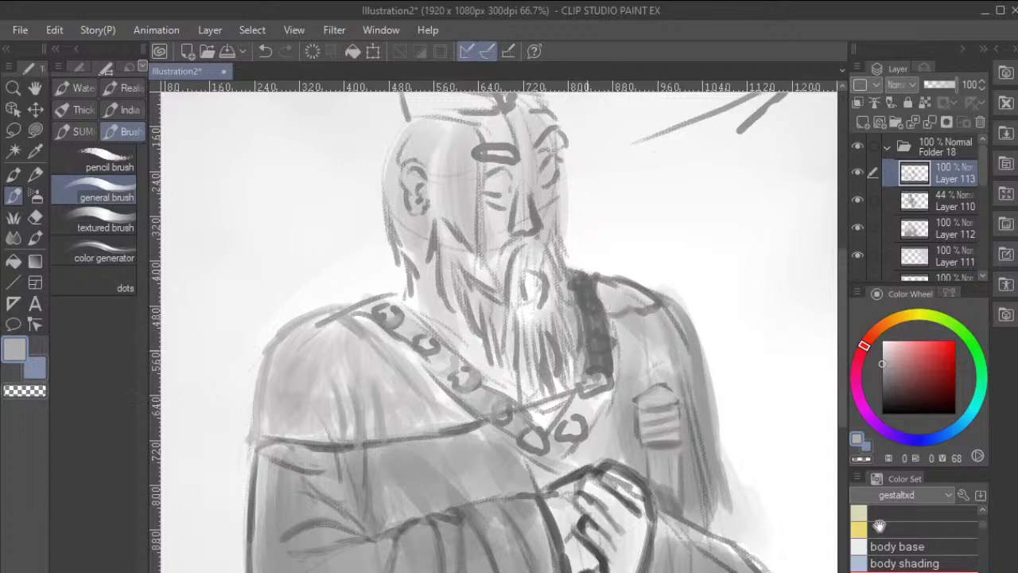
# Fill the beard and moustache with strand-following strokes in a sampled warm grey of value 68.
pyautogui.keyDown('alt'); pyautogui.click(477, 301); pyautogui.keyUp('alt')
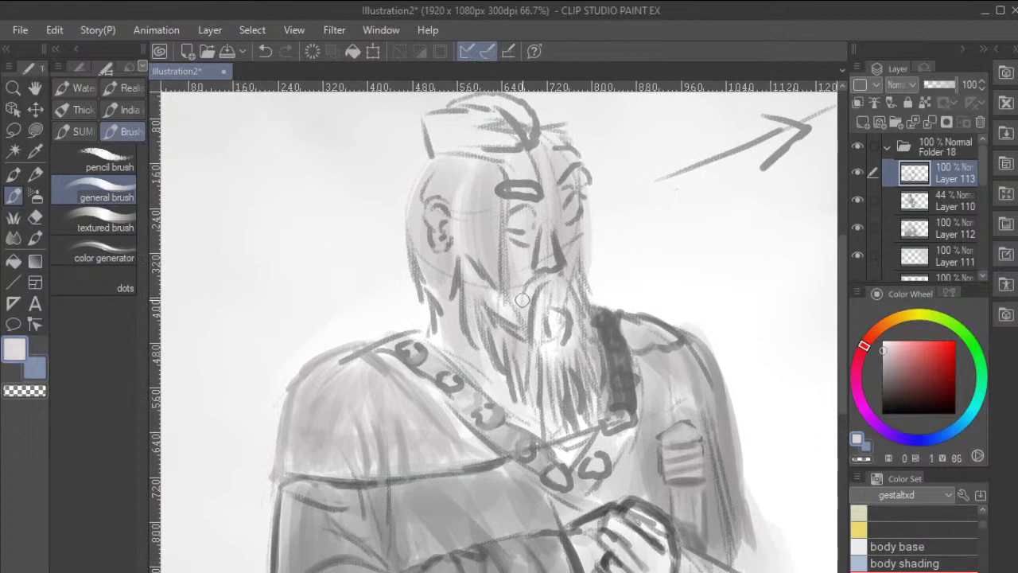
pyautogui.keyDown('alt'); pyautogui.click(478, 302); pyautogui.keyUp('alt')
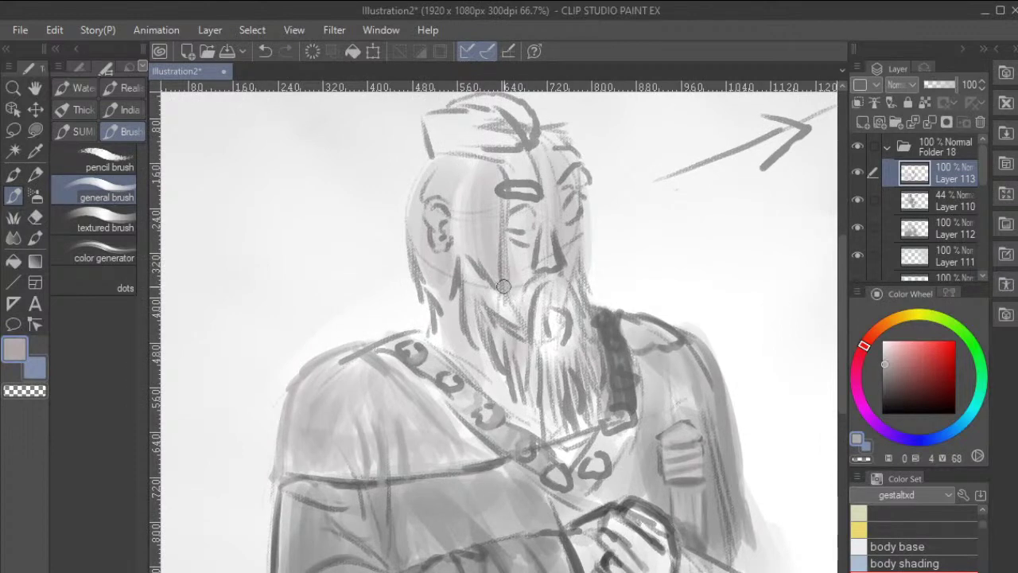
pyautogui.moveTo(466, 267)
pyautogui.mouseDown()
pyautogui.moveTo(470, 347)
pyautogui.moveTo(472, 254)
pyautogui.moveTo(485, 362)
pyautogui.mouseUp()
pyautogui.moveTo(482, 290)
pyautogui.mouseDown()
pyautogui.moveTo(498, 361)
pyautogui.moveTo(492, 284)
pyautogui.moveTo(522, 388)
pyautogui.moveTo(500, 300)
pyautogui.moveTo(513, 343)
pyautogui.mouseUp()
pyautogui.moveTo(508, 307)
pyautogui.mouseDown()
pyautogui.moveTo(521, 393)
pyautogui.moveTo(529, 346)
pyautogui.mouseUp()
pyautogui.moveTo(547, 282)
pyautogui.mouseDown()
pyautogui.moveTo(535, 334)
pyautogui.moveTo(528, 314)
pyautogui.moveTo(525, 359)
pyautogui.mouseUp()
pyautogui.moveTo(529, 301)
pyautogui.mouseDown()
pyautogui.moveTo(527, 400)
pyautogui.moveTo(515, 382)
pyautogui.mouseUp()
pyautogui.moveTo(549, 336)
pyautogui.mouseDown()
pyautogui.moveTo(540, 418)
pyautogui.moveTo(539, 339)
pyautogui.moveTo(546, 414)
pyautogui.moveTo(544, 354)
pyautogui.moveTo(563, 422)
pyautogui.moveTo(562, 351)
pyautogui.moveTo(586, 415)
pyautogui.mouseUp()
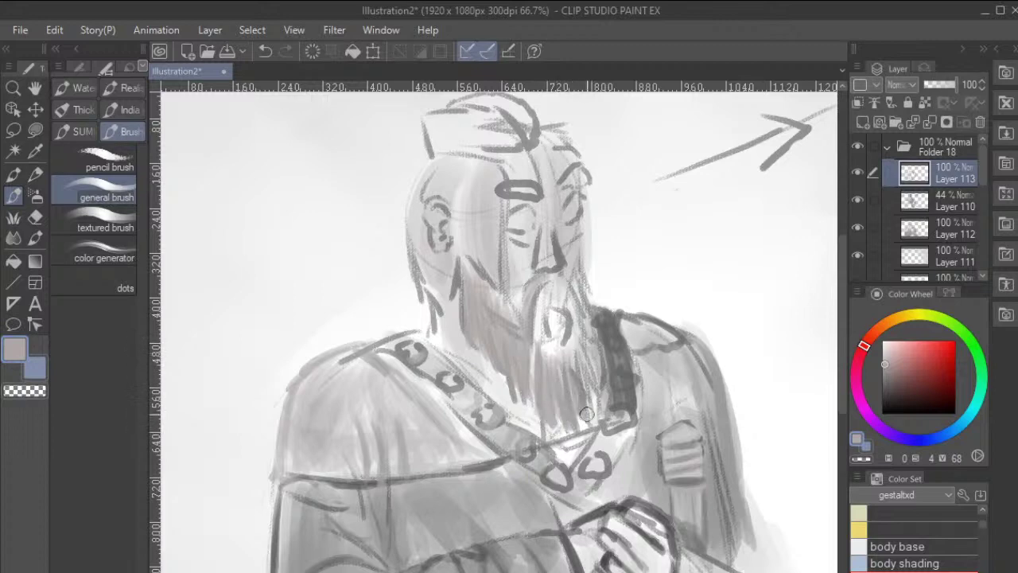
pyautogui.moveTo(551, 315); pyautogui.dragTo(560, 372)
pyautogui.moveTo(559, 335); pyautogui.dragTo(561, 384)
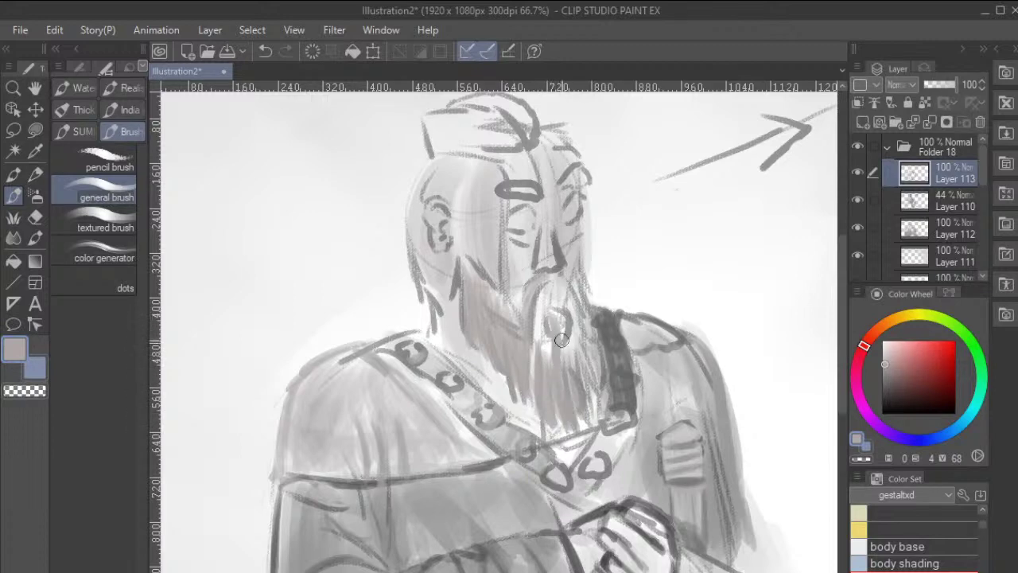
pyautogui.moveTo(555, 305)
pyautogui.mouseDown()
pyautogui.moveTo(575, 406)
pyautogui.moveTo(562, 314)
pyautogui.moveTo(570, 383)
pyautogui.mouseUp()
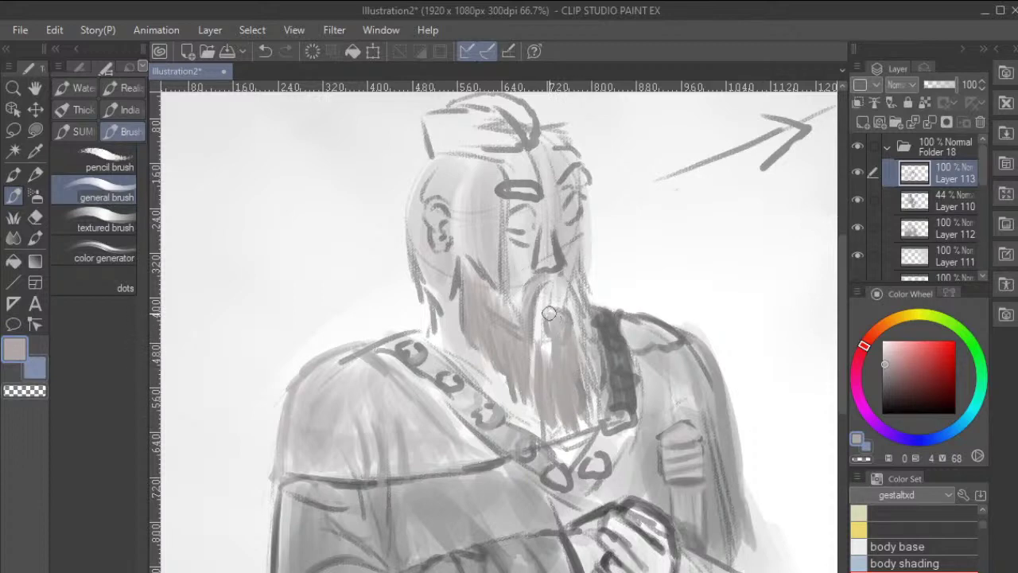
pyautogui.moveTo(550, 312)
pyautogui.mouseDown()
pyautogui.moveTo(554, 382)
pyautogui.moveTo(556, 365)
pyautogui.moveTo(570, 405)
pyautogui.moveTo(565, 313)
pyautogui.moveTo(581, 382)
pyautogui.mouseUp()
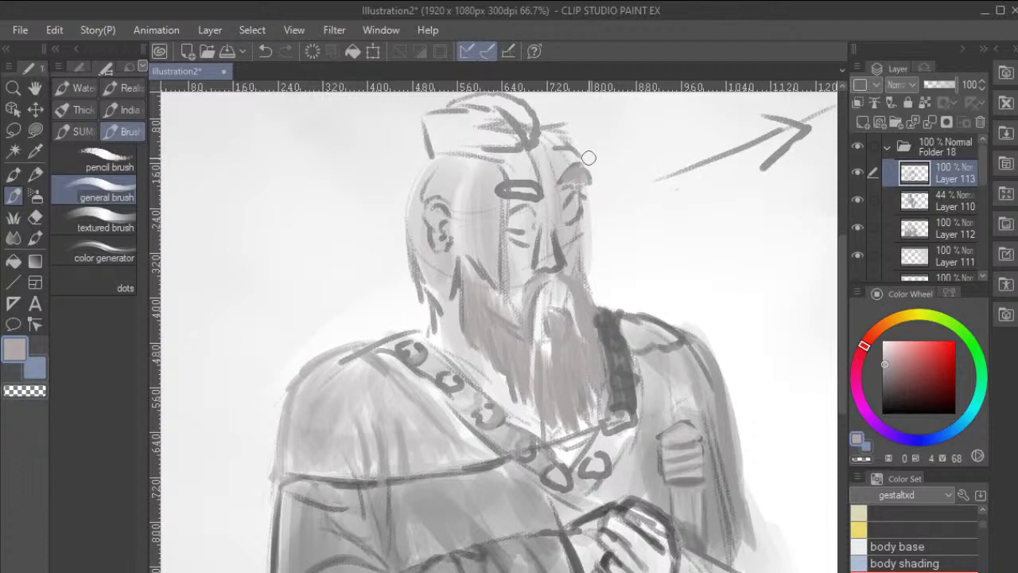
# Fill in the eyebrows with grey strokes and darken the upper eyelids in sampled grey of value 38.
pyautogui.moveTo(530, 193)
pyautogui.mouseDown()
pyautogui.moveTo(503, 197)
pyautogui.moveTo(516, 188)
pyautogui.mouseUp()
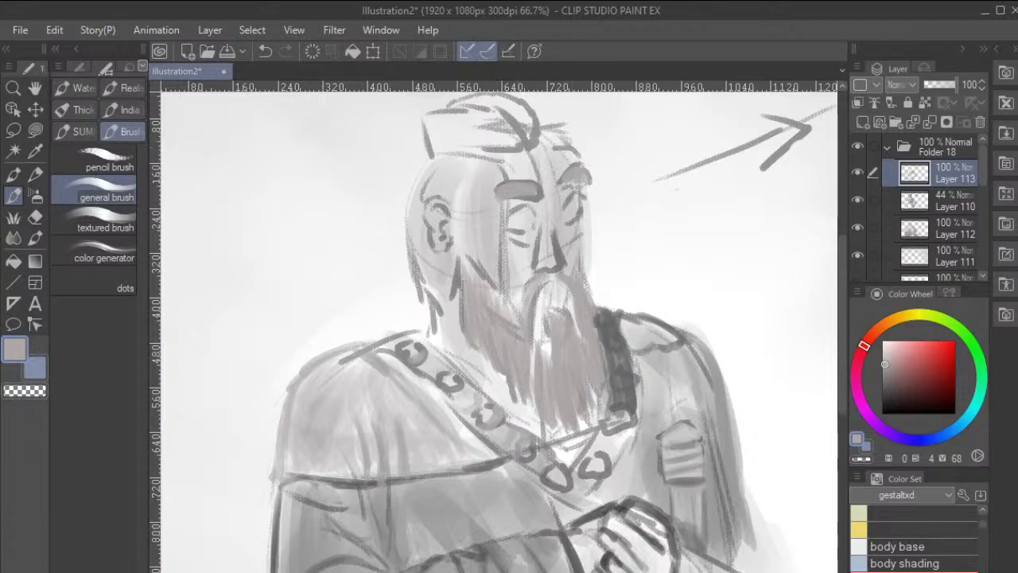
pyautogui.click(885, 374)
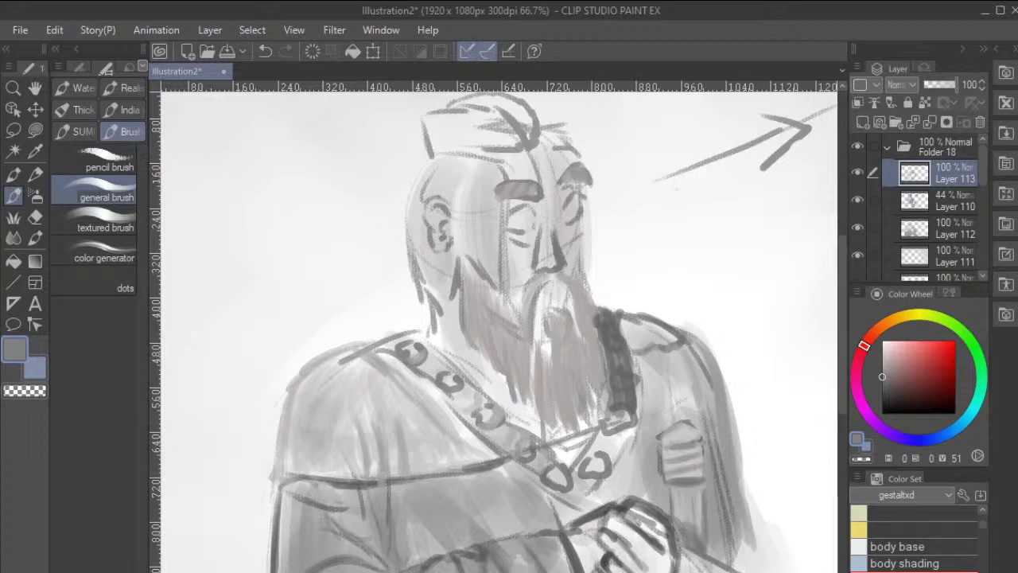
pyautogui.keyDown('alt'); pyautogui.click(675, 189); pyautogui.keyUp('alt')
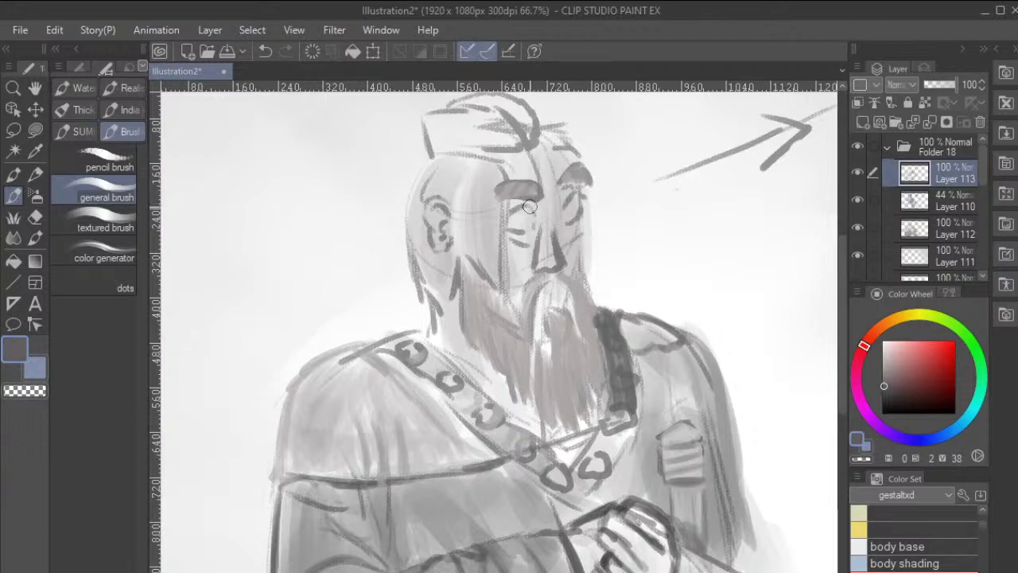
pyautogui.moveTo(516, 204)
pyautogui.mouseDown()
pyautogui.moveTo(524, 206)
pyautogui.moveTo(510, 207)
pyautogui.mouseUp()
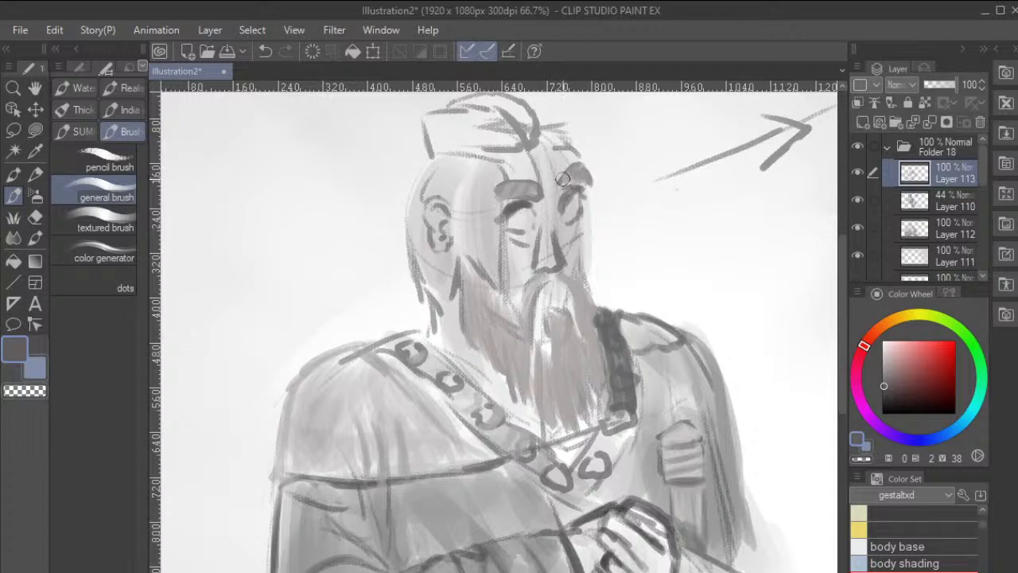
pyautogui.moveTo(595, 183); pyautogui.dragTo(577, 186)
# Reshape the far eyebrow with light face grey and the eraser, and repaint it in sampled grey of value 62.
pyautogui.keyDown('alt'); pyautogui.click(575, 173); pyautogui.keyUp('alt')
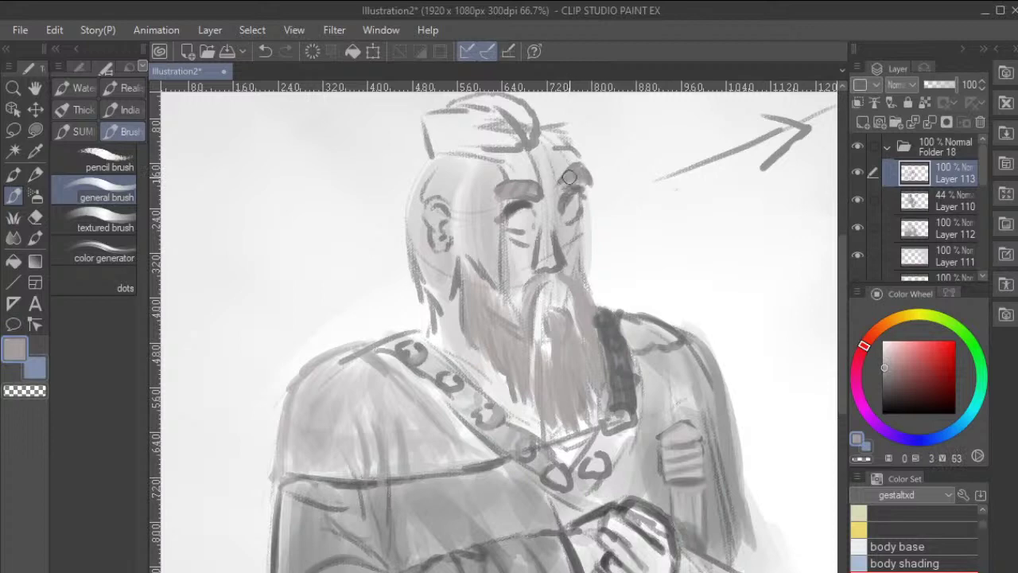
pyautogui.keyDown('alt'); pyautogui.click(559, 163); pyautogui.keyUp('alt')
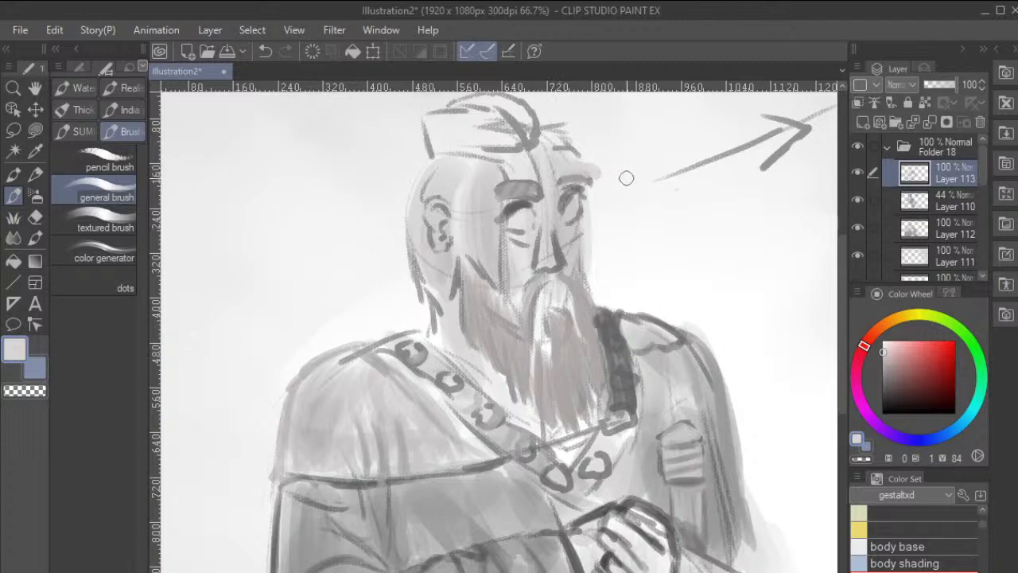
pyautogui.press('e')
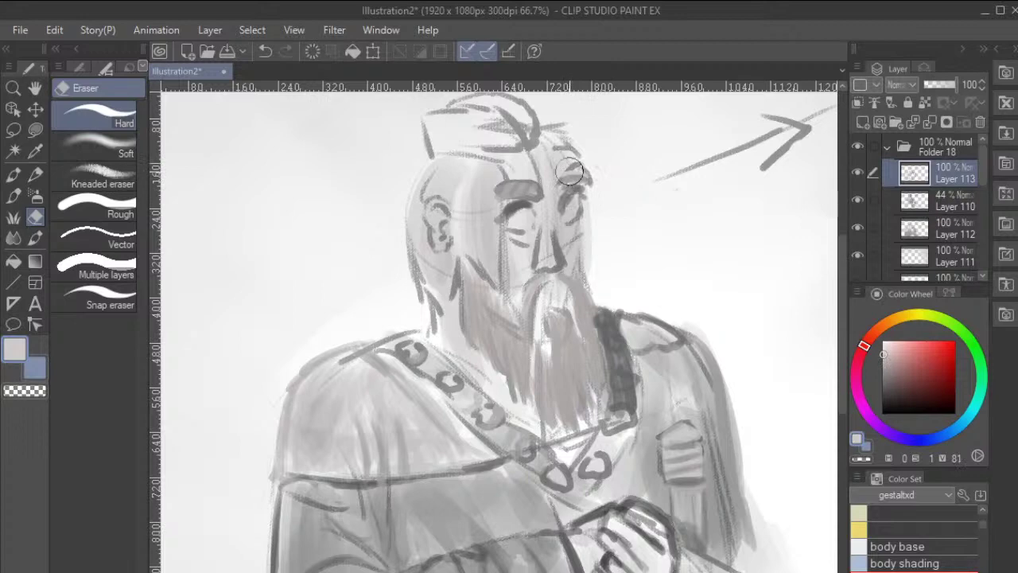
pyautogui.press('b')
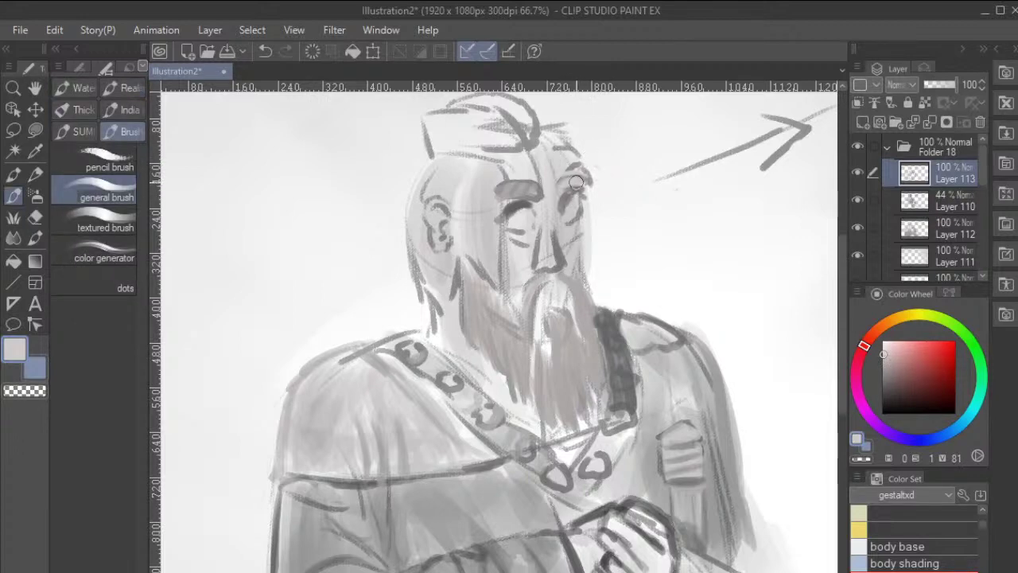
pyautogui.keyDown('alt'); pyautogui.click(525, 190); pyautogui.keyUp('alt')
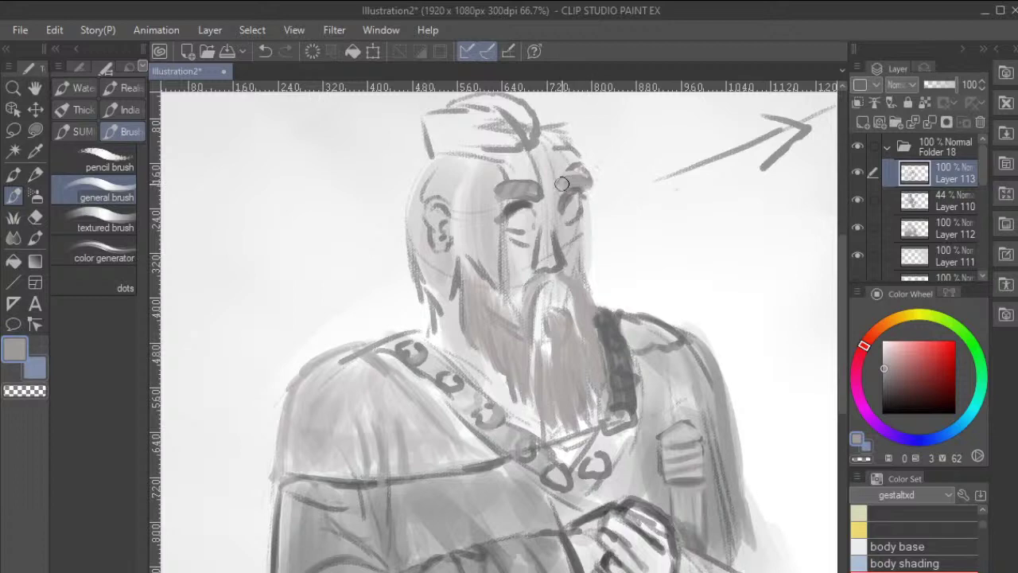
# Draw the pupils of both eyes in dark grey and shade the eye areas around them with grey of value 54.
pyautogui.keyDown('alt'); pyautogui.click(515, 206); pyautogui.keyUp('alt')
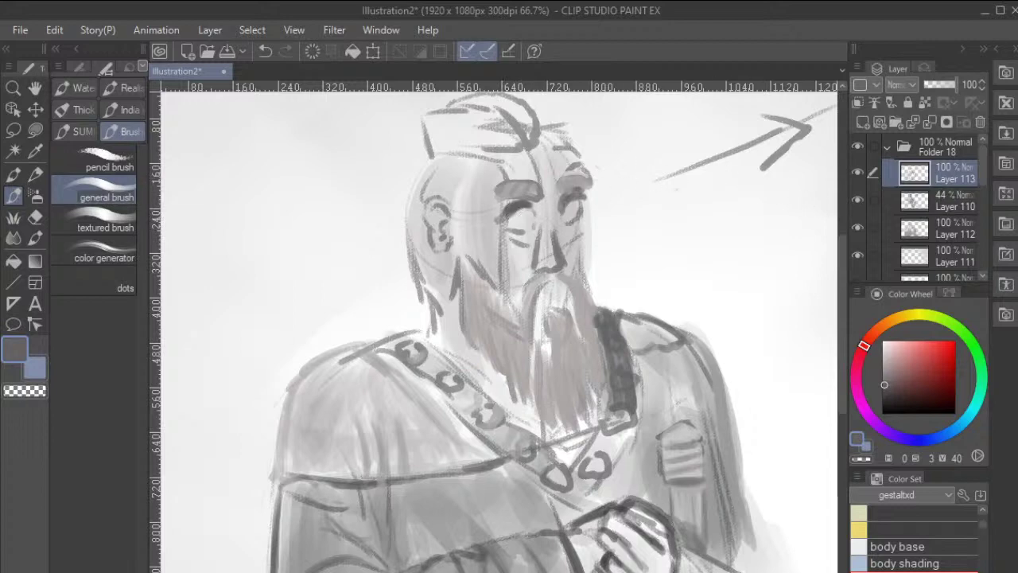
pyautogui.click(883, 379)
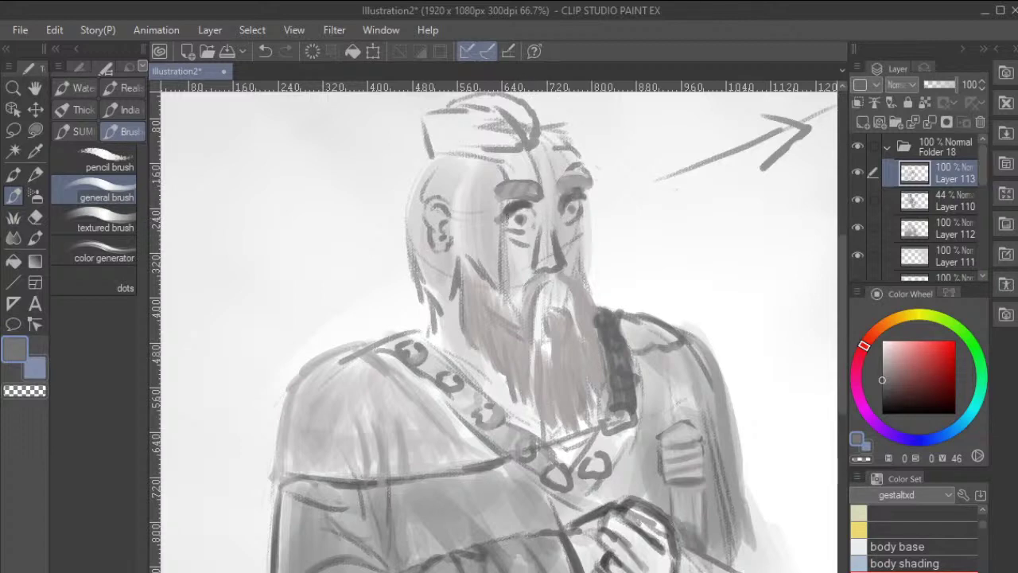
pyautogui.click(883, 371)
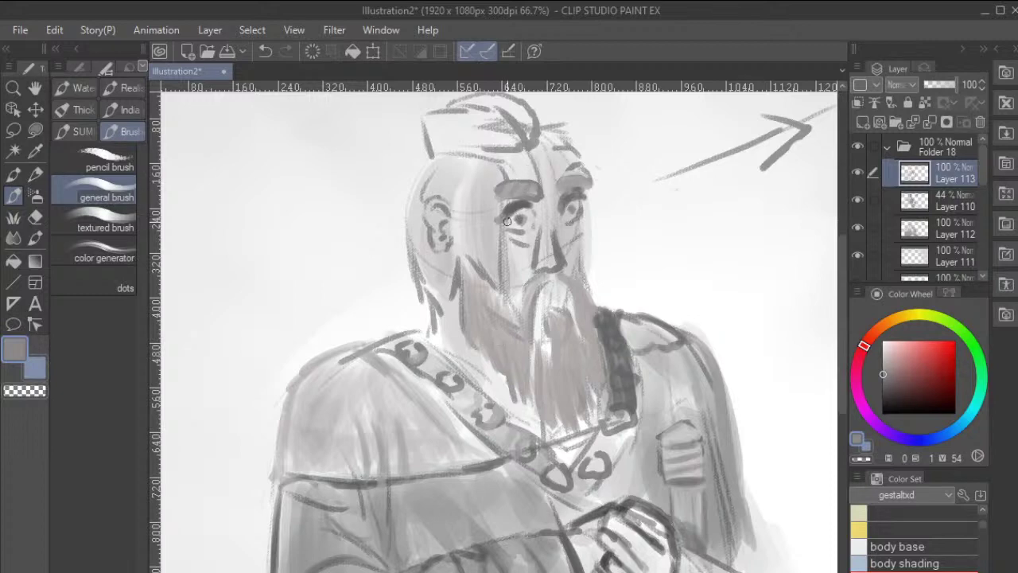
pyautogui.moveTo(502, 221); pyautogui.dragTo(526, 211)
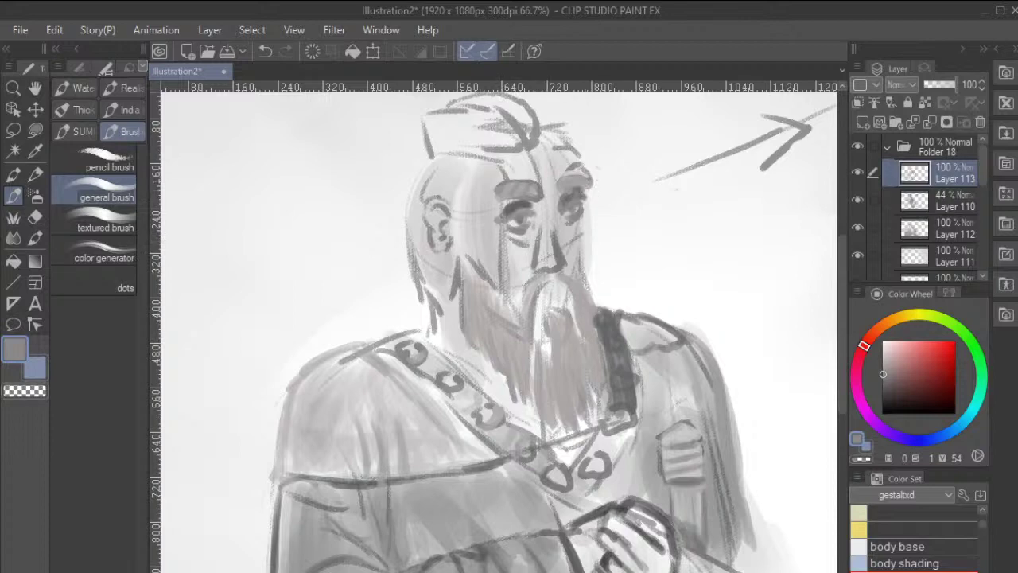
# Refine the irises, lower lids and eye whites of both eyes in greys of value 63 and 75.
pyautogui.click(882, 368)
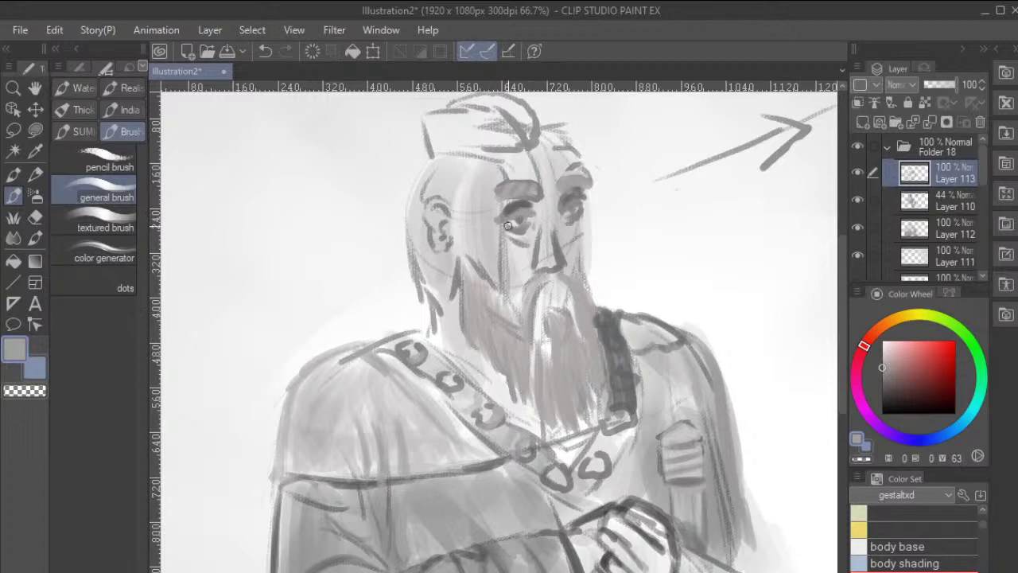
pyautogui.moveTo(508, 226); pyautogui.dragTo(533, 225)
pyautogui.moveTo(882, 367); pyautogui.dragTo(882, 360)
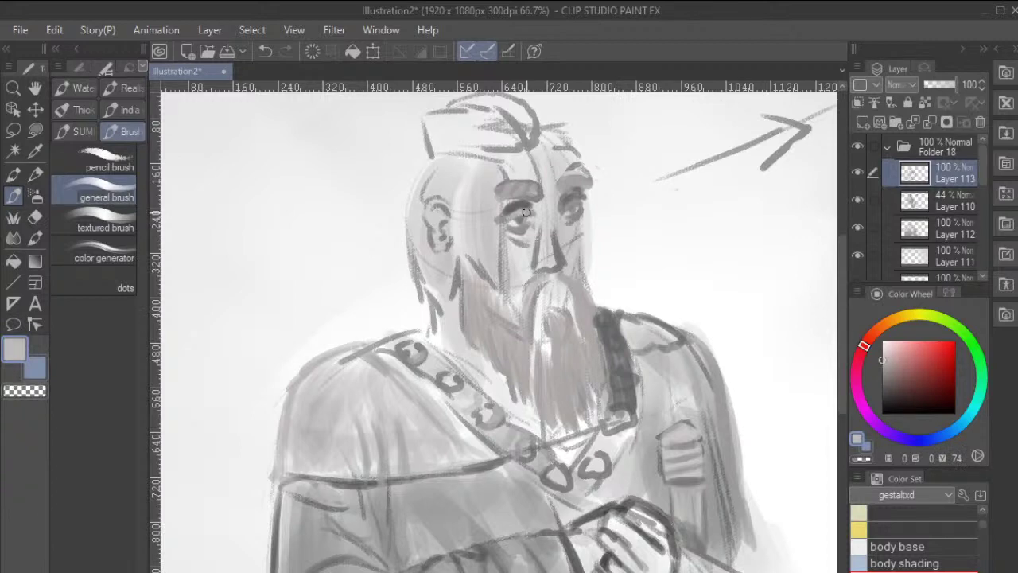
pyautogui.keyDown('alt'); pyautogui.click(481, 215); pyautogui.keyUp('alt')
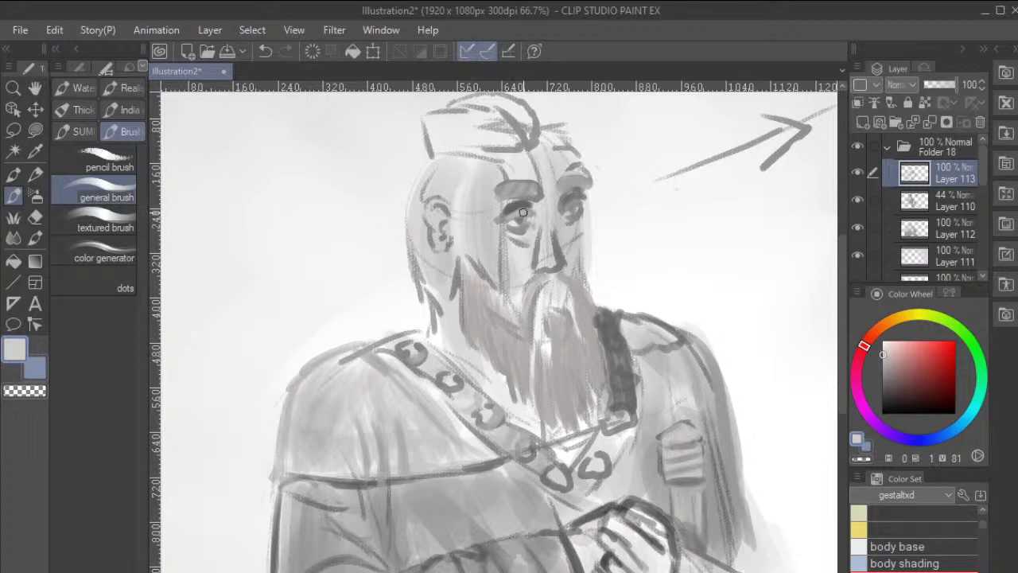
pyautogui.moveTo(882, 354); pyautogui.dragTo(882, 360)
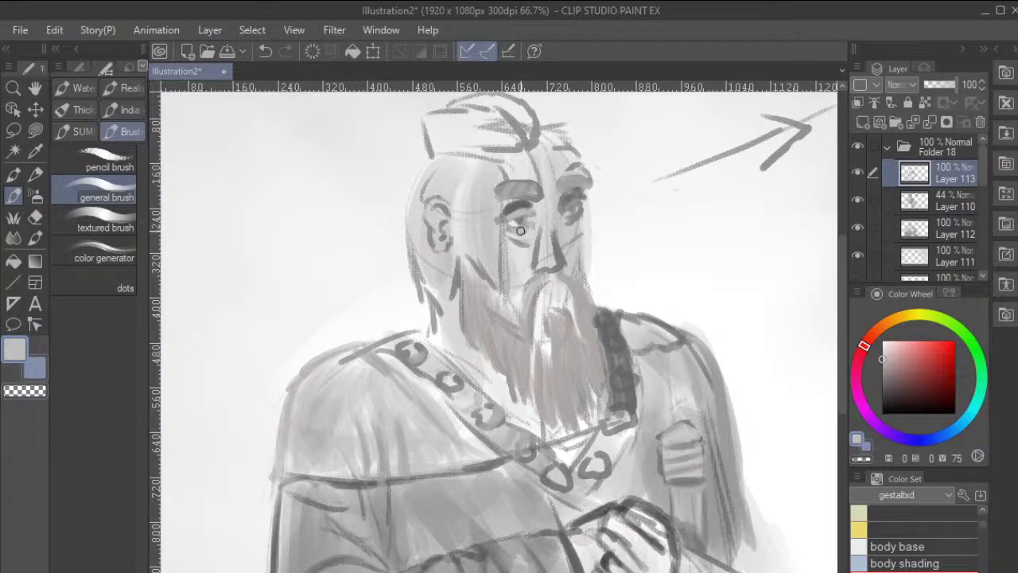
pyautogui.moveTo(567, 213); pyautogui.dragTo(574, 203)
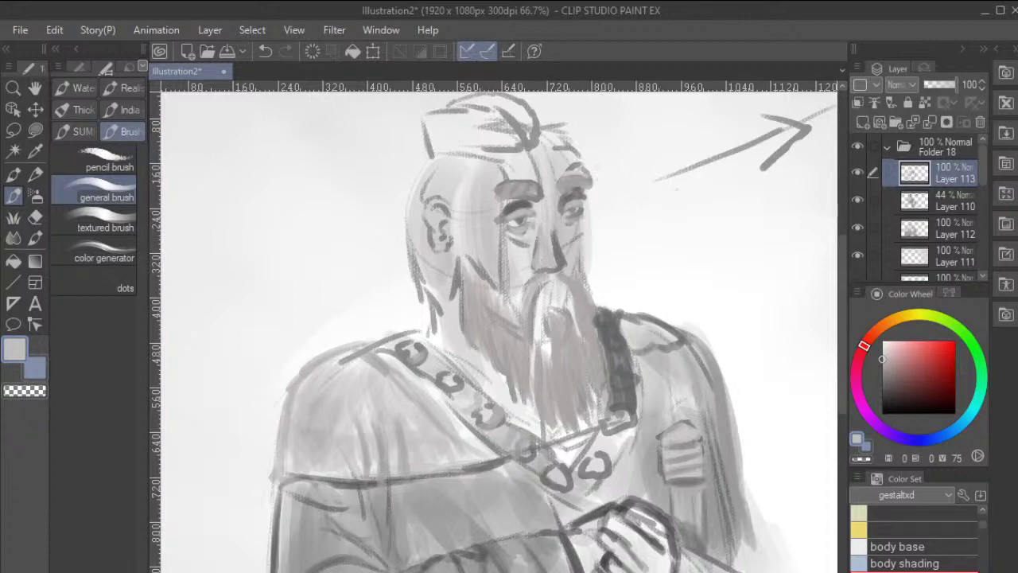
# Paint the outer and inner contours of the ear in grey of value 63.
pyautogui.click(881, 367)
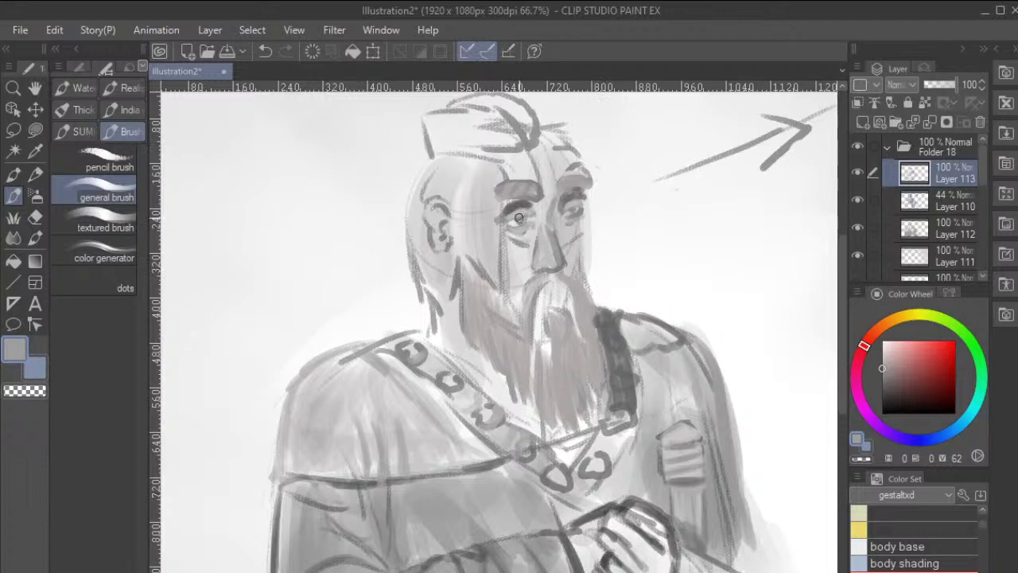
pyautogui.keyDown('alt'); pyautogui.click(485, 238); pyautogui.keyUp('alt')
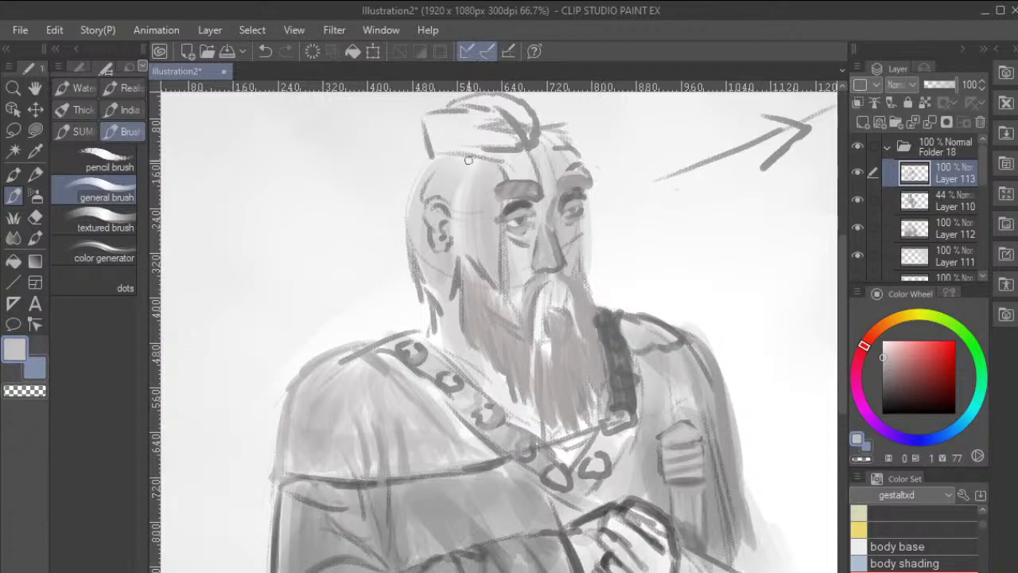
pyautogui.keyDown('alt'); pyautogui.click(485, 231); pyautogui.keyUp('alt')
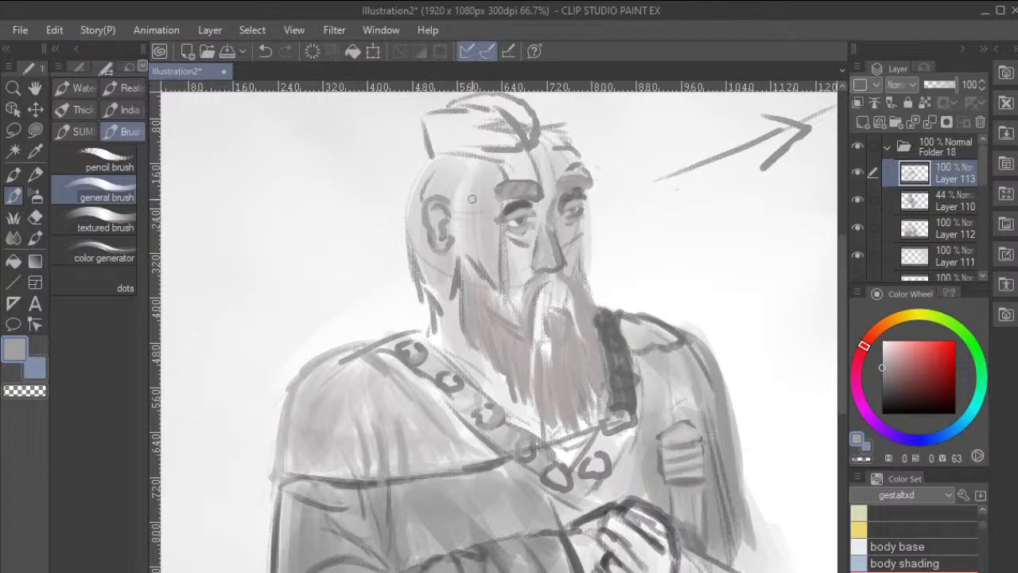
# Compare the painting with individual layers hidden, including sketch Layer 110, and examine the whole composition.
pyautogui.scroll(-3, 922, 207)
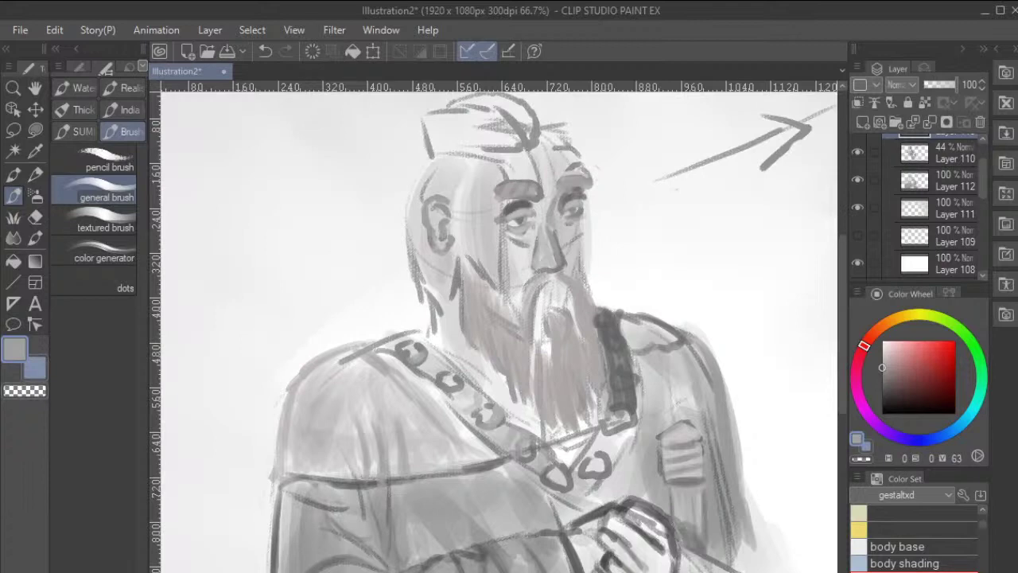
pyautogui.click(857, 180)
pyautogui.click(857, 180)
pyautogui.hotkey('ctrl', 'shift', 'n')
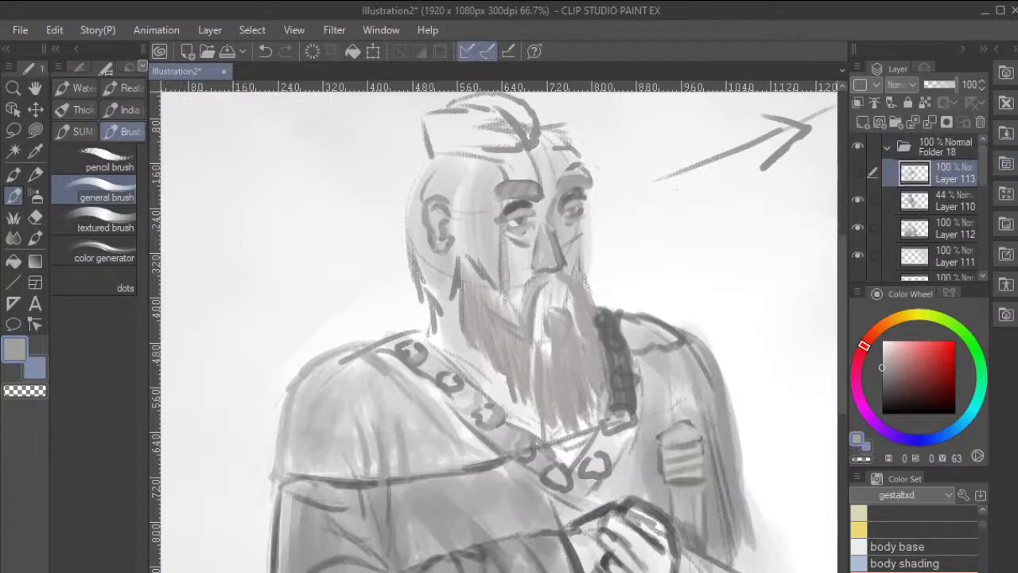
pyautogui.click(857, 226)
pyautogui.click(858, 226)
pyautogui.click(857, 200)
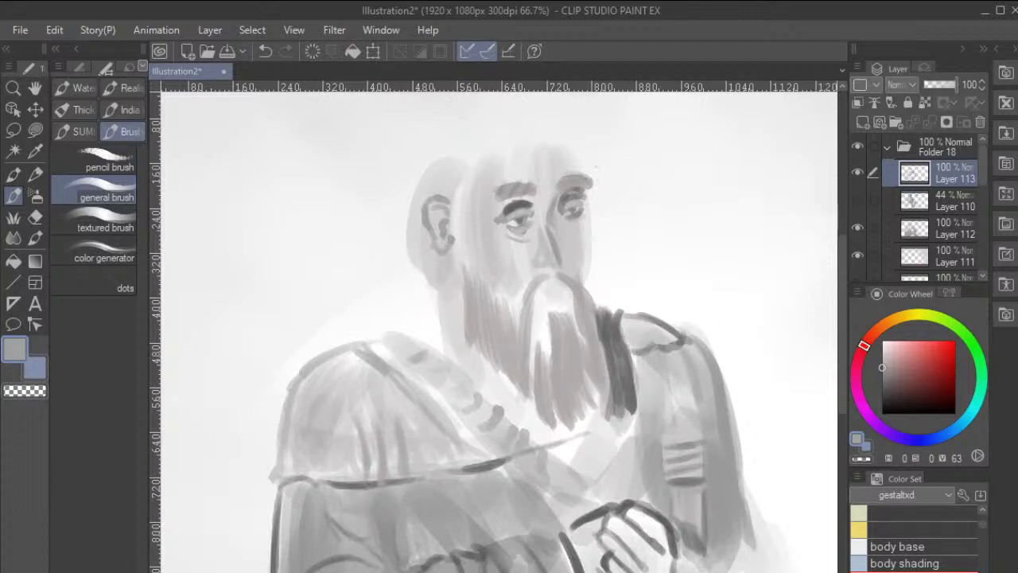
pyautogui.hotkey('ctrl', '-')
pyautogui.hotkey('ctrl', '-')
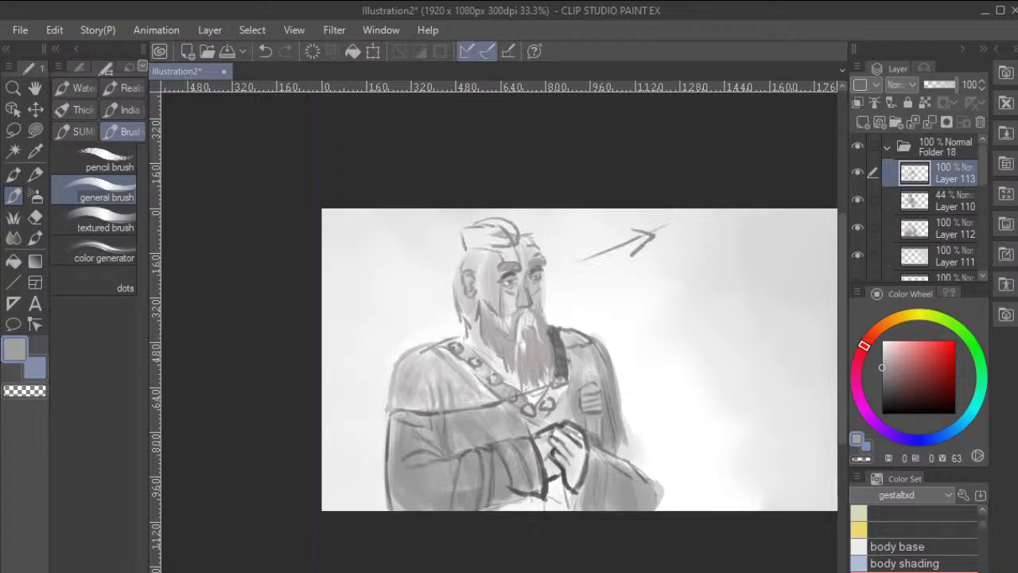
pyautogui.hotkey('ctrl', '-')
pyautogui.hotkey('ctrl', '+')
pyautogui.hotkey('ctrl', '+')
pyautogui.hotkey('ctrl', '+')
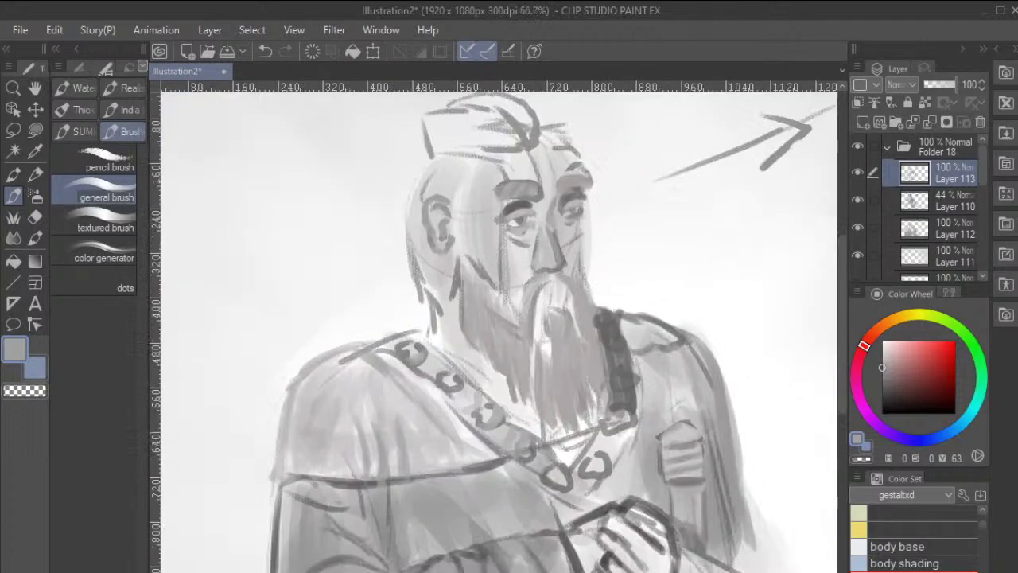
# Fill the topknot with vertical hair strokes in a warm grey of value 69 sampled from the beard.
pyautogui.moveTo(526, 347)
pyautogui.mouseDown()
pyautogui.moveTo(625, 426)
pyautogui.moveTo(569, 460)
pyautogui.moveTo(558, 491)
pyautogui.mouseUp()
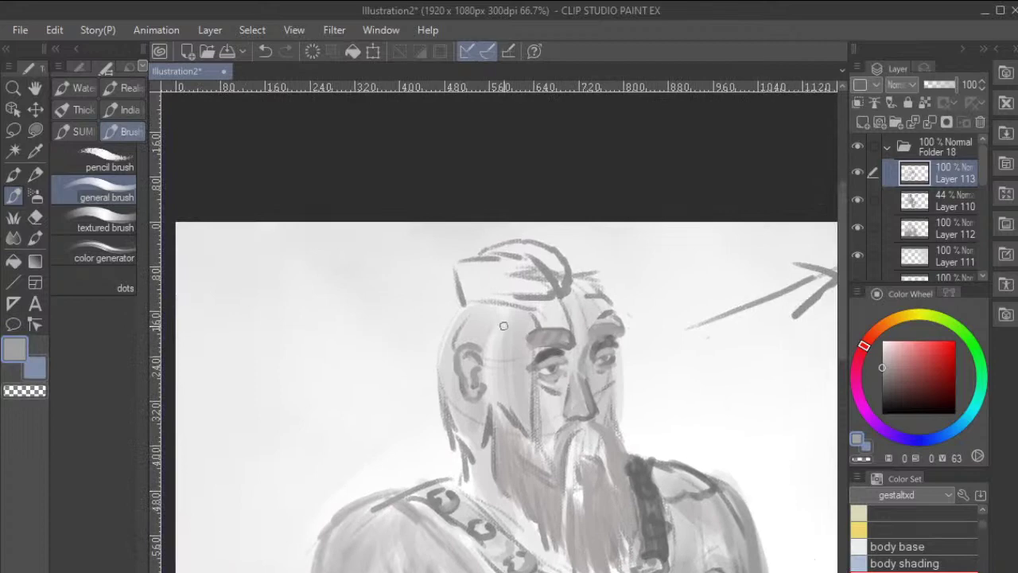
pyautogui.keyDown('alt'); pyautogui.click(517, 465); pyautogui.keyUp('alt')
pyautogui.keyDown('alt'); pyautogui.click(515, 423); pyautogui.keyUp('alt')
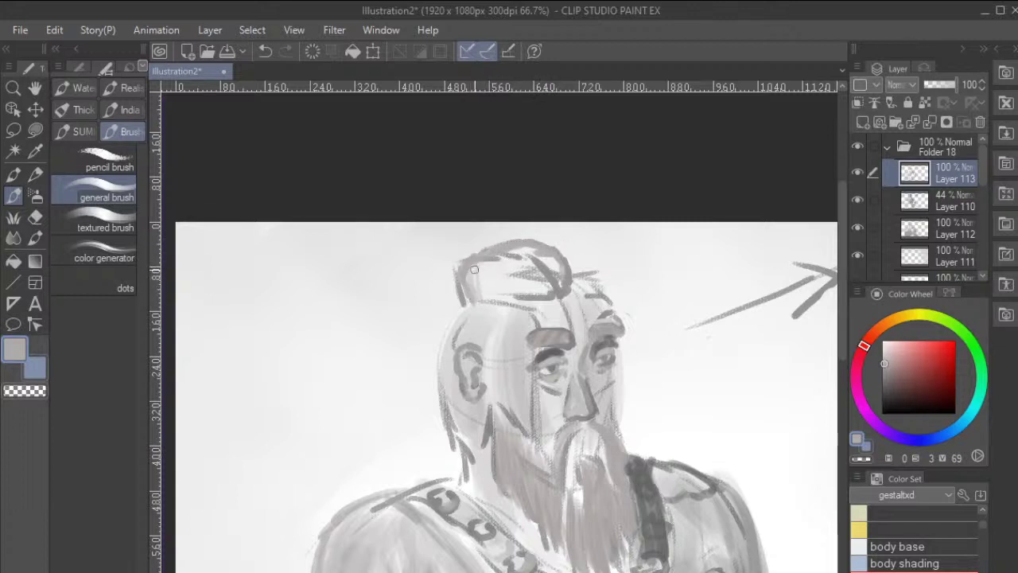
pyautogui.moveTo(475, 268)
pyautogui.mouseDown()
pyautogui.moveTo(483, 296)
pyautogui.moveTo(500, 266)
pyautogui.moveTo(508, 279)
pyautogui.moveTo(517, 262)
pyautogui.moveTo(534, 288)
pyautogui.moveTo(555, 254)
pyautogui.mouseUp()
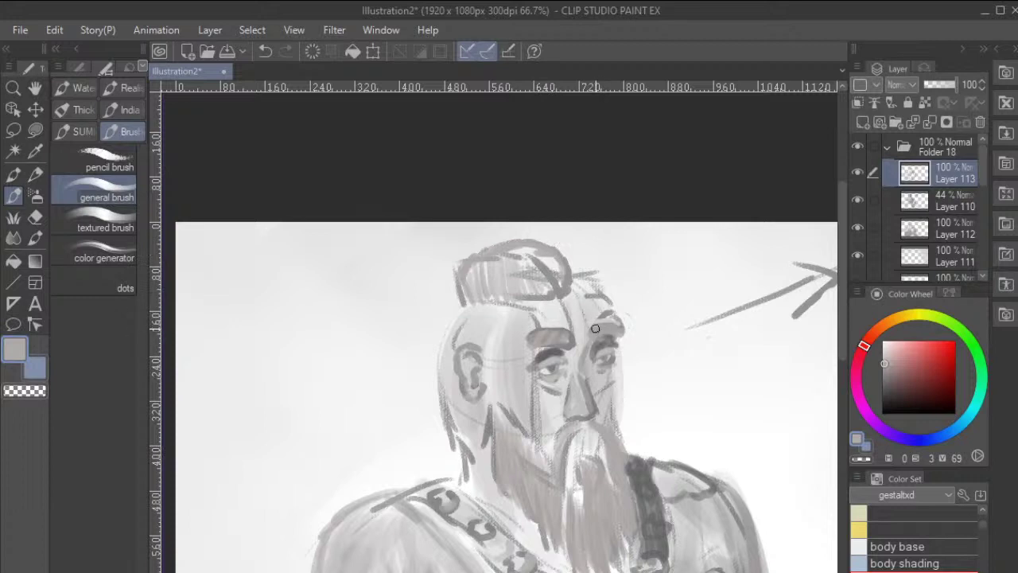
# Repaint both eyebrows with short strokes in sampled warm greys of value 69 and 61.
pyautogui.moveTo(564, 339); pyautogui.dragTo(547, 339)
pyautogui.moveTo(608, 324)
pyautogui.mouseDown()
pyautogui.moveTo(590, 339)
pyautogui.moveTo(609, 326)
pyautogui.moveTo(598, 331)
pyautogui.mouseUp()
pyautogui.keyDown('alt'); pyautogui.click(545, 338); pyautogui.keyUp('alt')
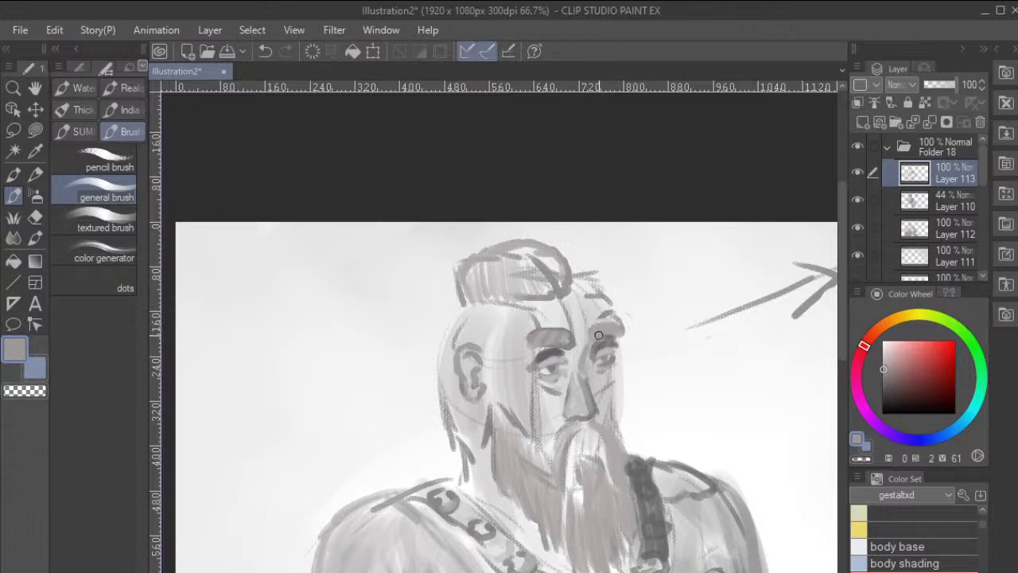
pyautogui.moveTo(598, 335)
pyautogui.mouseDown()
pyautogui.moveTo(607, 324)
pyautogui.moveTo(619, 329)
pyautogui.mouseUp()
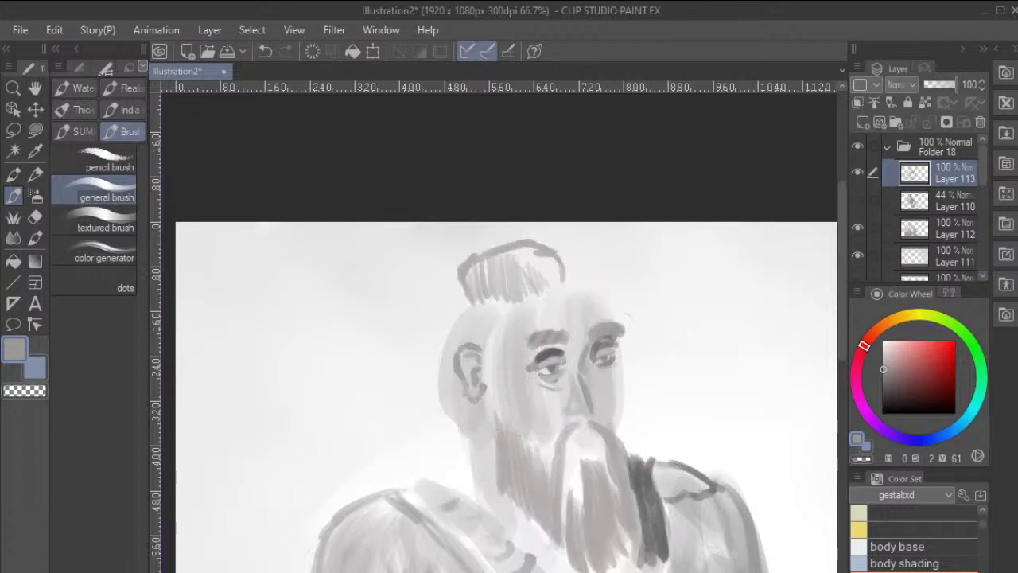
# Check the painting without the sketch layer and touch up the neck and the forehead's upper edge with sampled light greys.
pyautogui.click(857, 200)
pyautogui.click(857, 199)
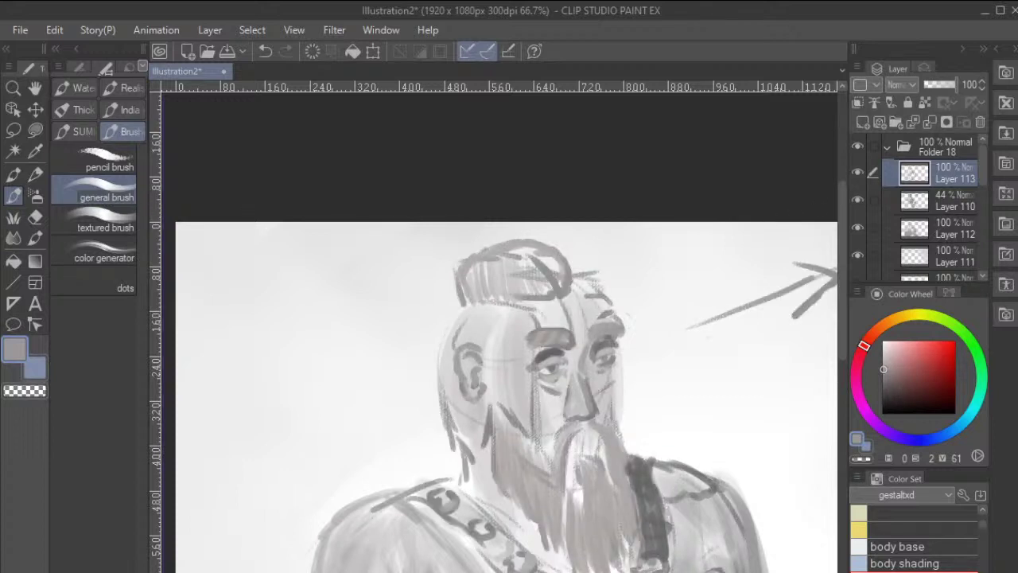
pyautogui.keyDown('alt'); pyautogui.click(482, 475); pyautogui.keyUp('alt')
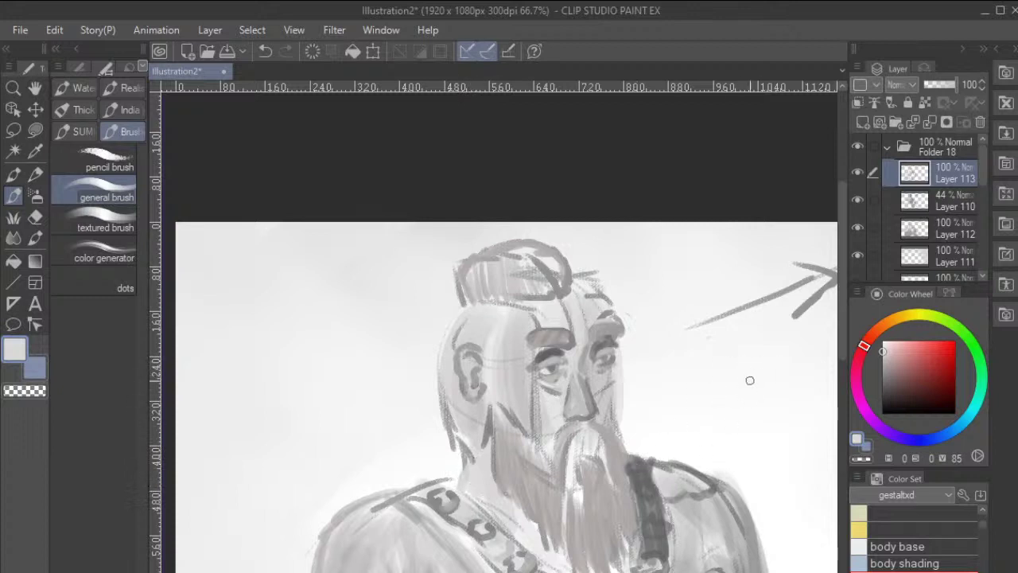
pyautogui.keyDown('alt'); pyautogui.click(575, 310); pyautogui.keyUp('alt')
pyautogui.moveTo(574, 278); pyautogui.dragTo(598, 272)
pyautogui.moveTo(636, 372); pyautogui.dragTo(630, 343)
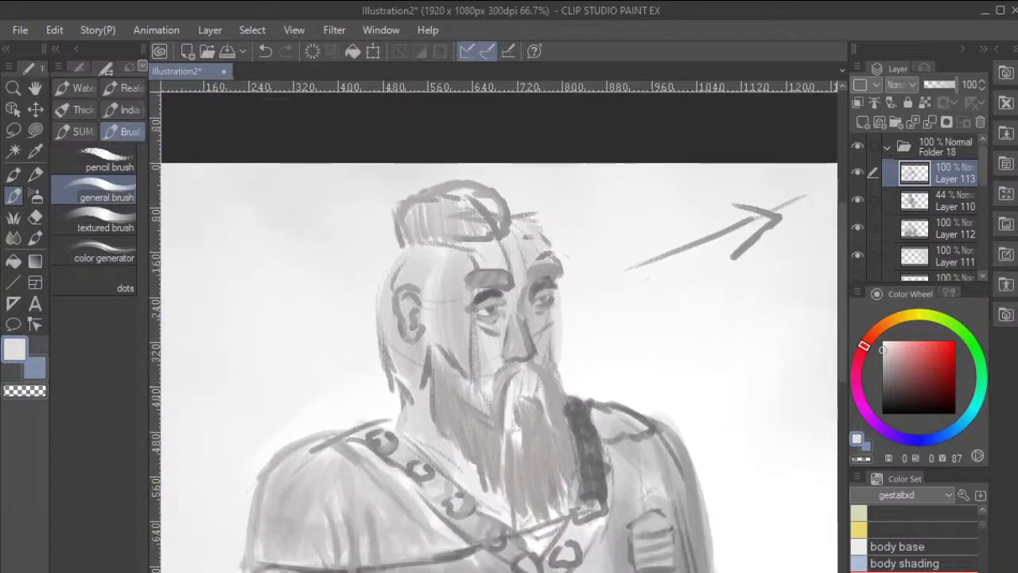
# Hide sketch Layer 110, lasso the far eye with its eyebrow, and shift them slightly downward.
pyautogui.click(857, 199)
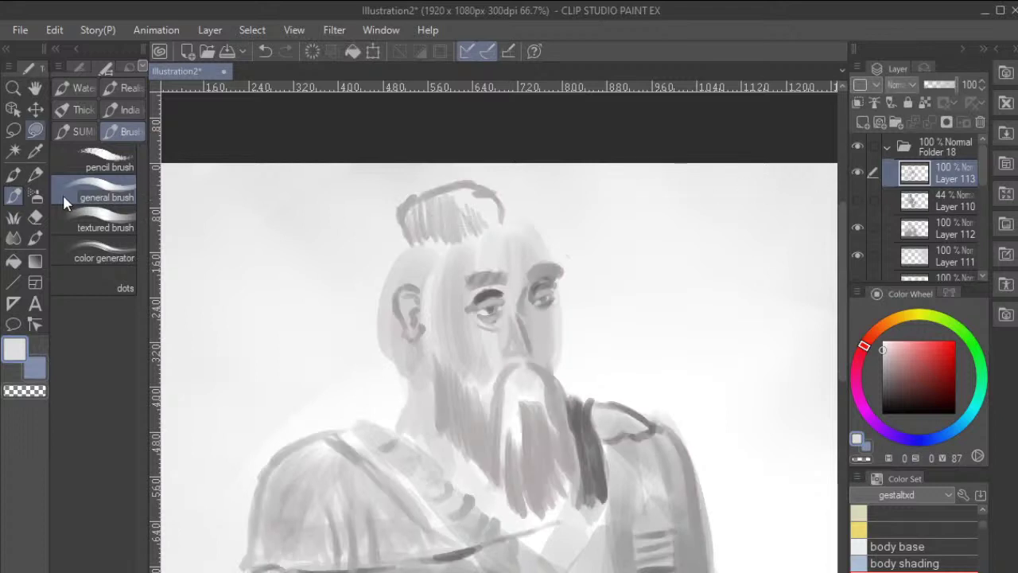
pyautogui.press('m')
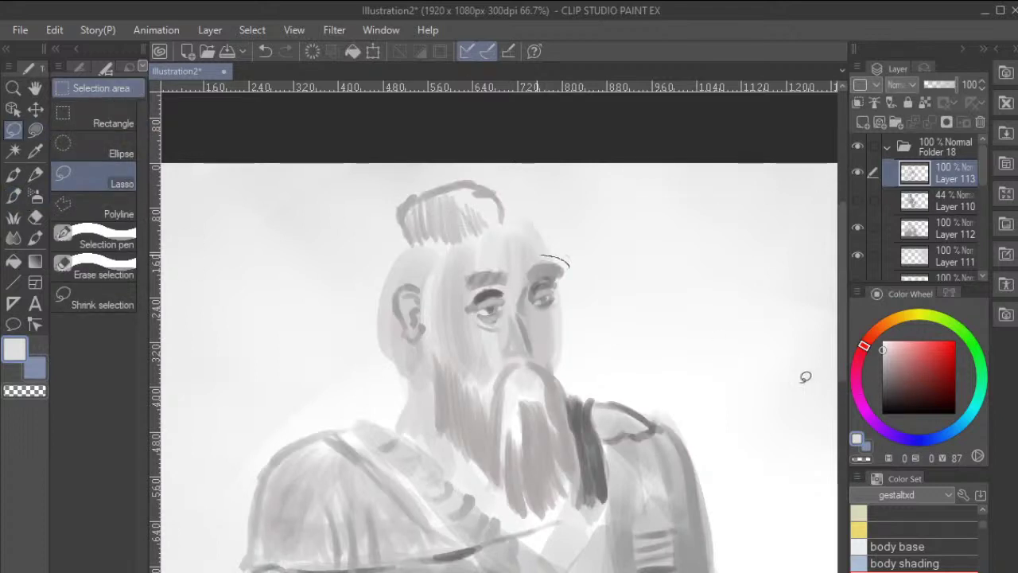
pyautogui.moveTo(565, 259); pyautogui.dragTo(569, 300)
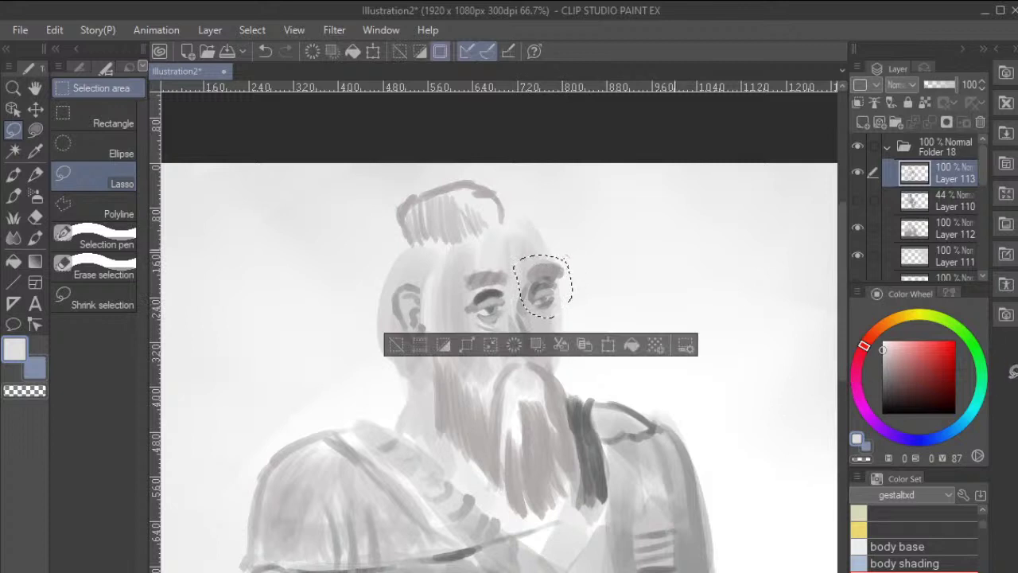
pyautogui.hotkey('ctrl', 't')
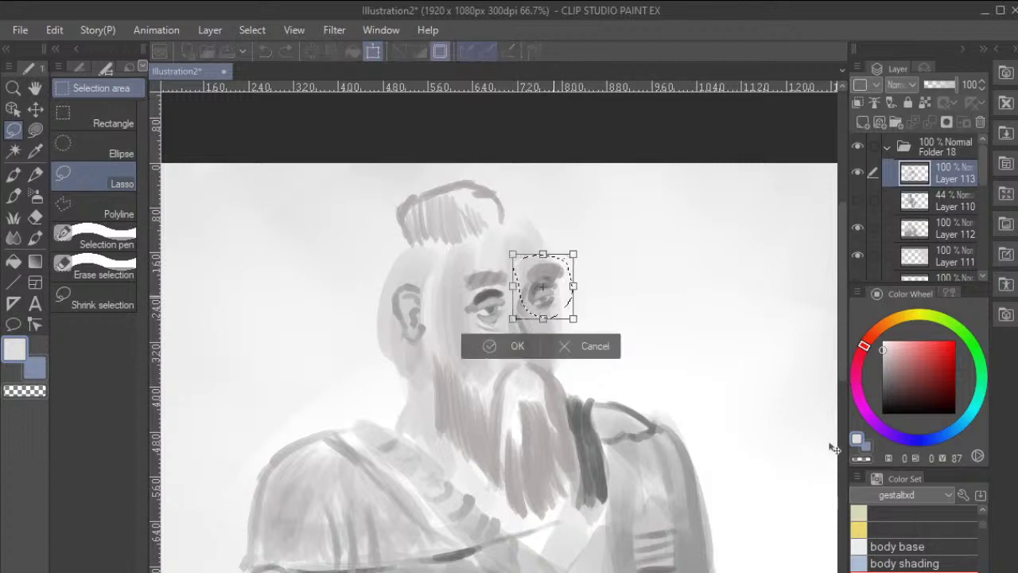
pyautogui.moveTo(834, 448)
pyautogui.mouseDown()
pyautogui.moveTo(827, 485)
pyautogui.moveTo(800, 528)
pyautogui.moveTo(750, 538)
pyautogui.mouseUp()
pyautogui.press('Return')
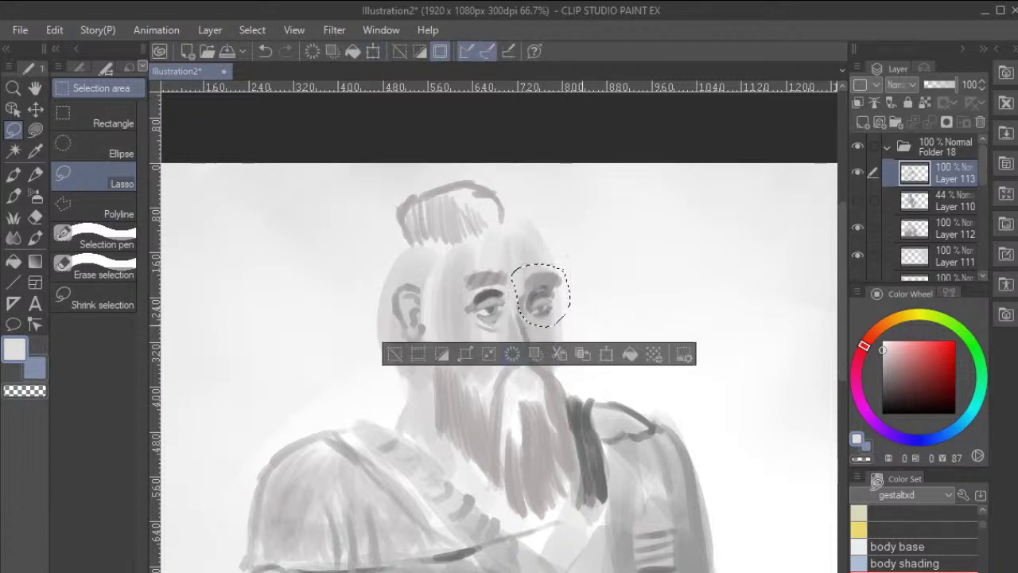
pyautogui.hotkey('ctrl', 'd')
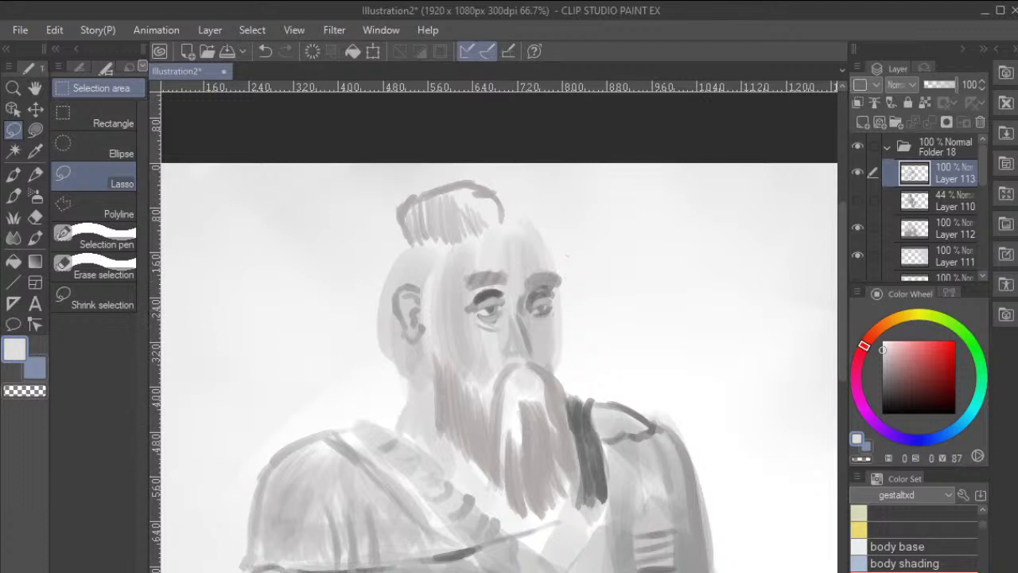
# Add darker vertical strands to the middle of the beard with the general brush in sampled grey of value 52.
pyautogui.keyDown('alt'); pyautogui.click(554, 334); pyautogui.keyUp('alt')
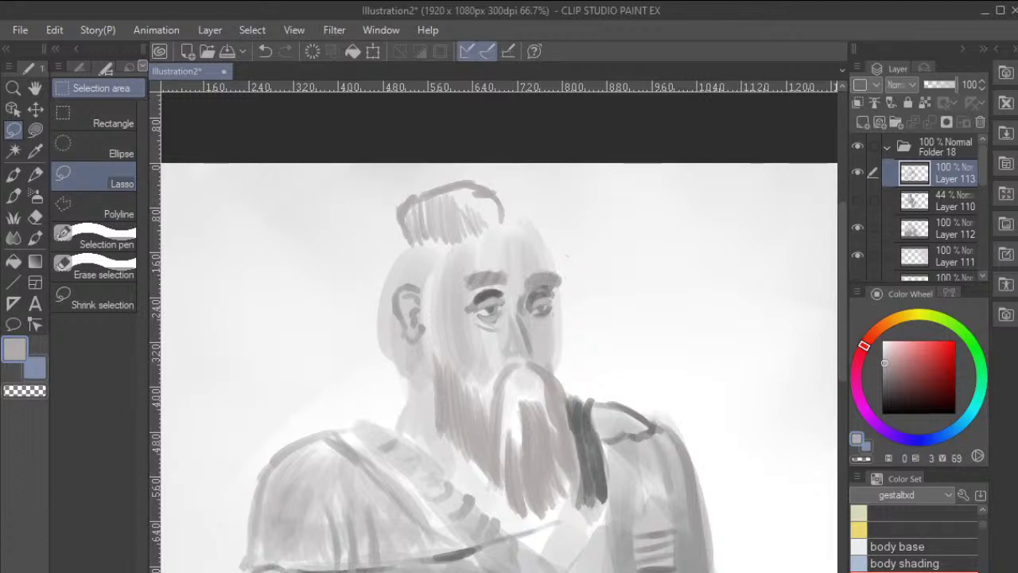
pyautogui.keyDown('alt'); pyautogui.click(525, 413); pyautogui.keyUp('alt')
pyautogui.keyDown('alt'); pyautogui.click(525, 413); pyautogui.keyUp('alt')
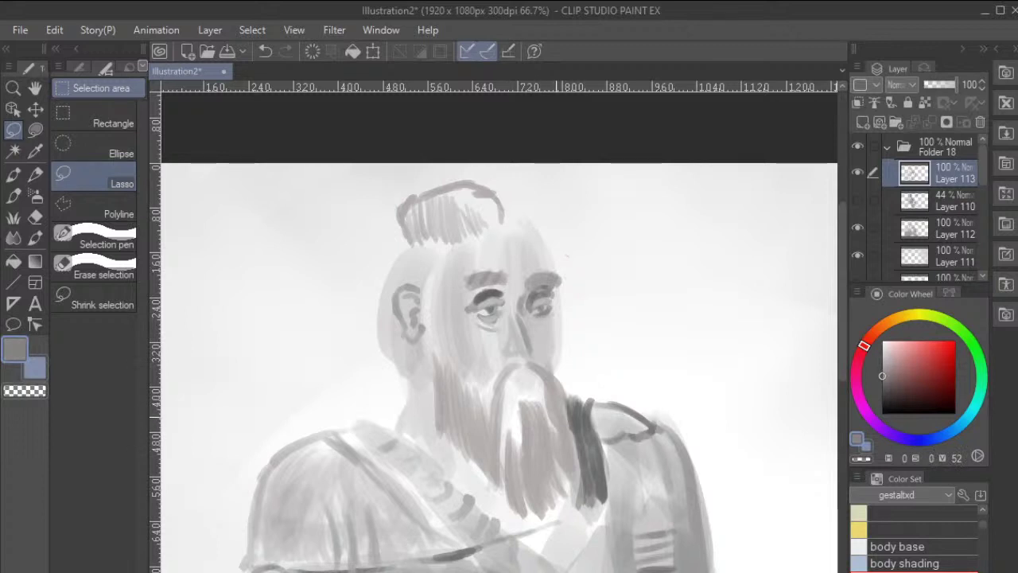
pyautogui.press('b')
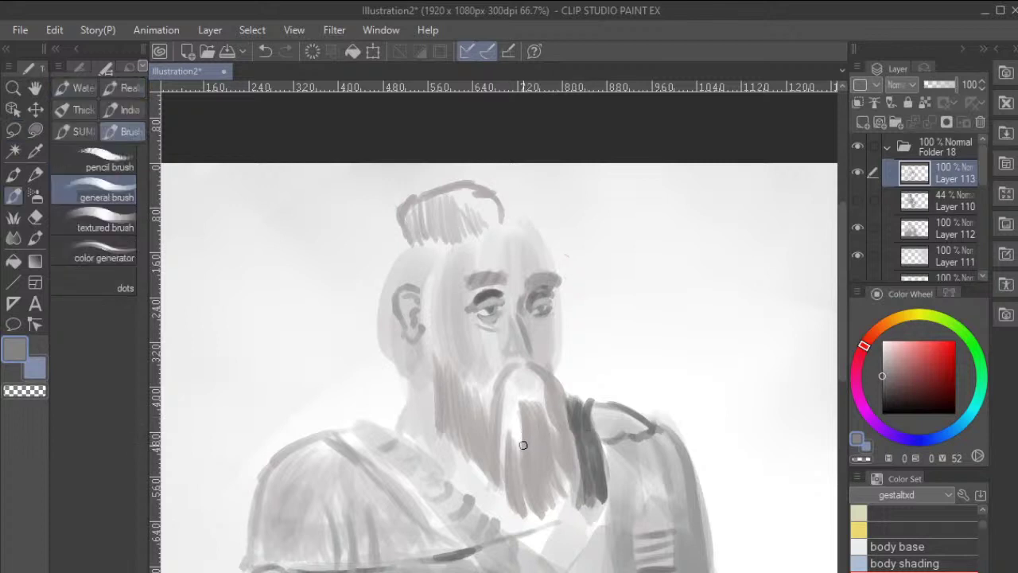
pyautogui.moveTo(520, 459); pyautogui.dragTo(527, 504)
pyautogui.moveTo(544, 507); pyautogui.dragTo(536, 416)
pyautogui.moveTo(546, 494); pyautogui.dragTo(548, 452)
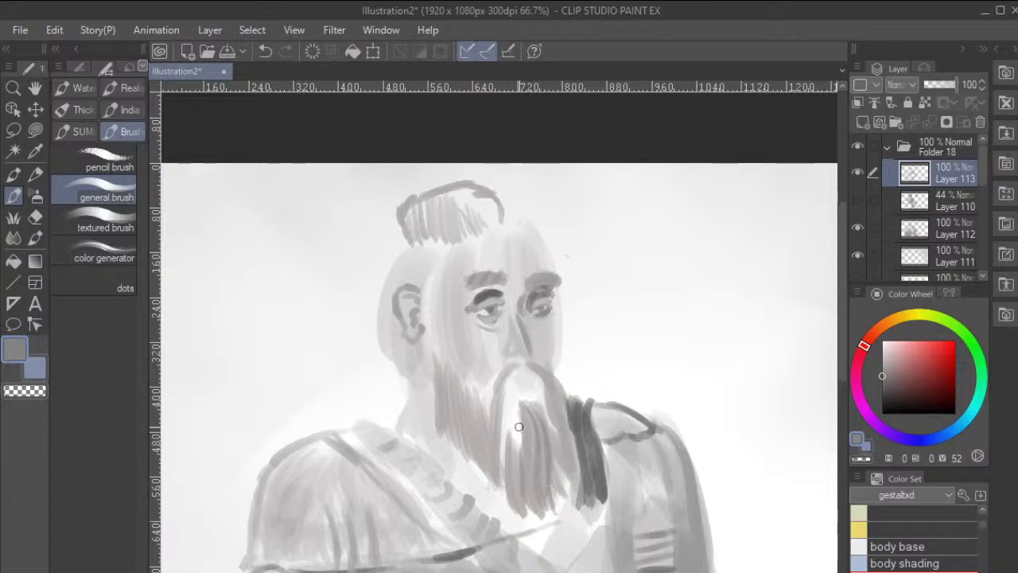
pyautogui.moveTo(518, 407); pyautogui.dragTo(525, 482)
# Darken both sides of the moustache with long curved strands and add a dark strand to the topknot in grey of value 52.
pyautogui.moveTo(518, 371)
pyautogui.mouseDown()
pyautogui.moveTo(504, 402)
pyautogui.moveTo(519, 374)
pyautogui.moveTo(502, 462)
pyautogui.moveTo(503, 467)
pyautogui.mouseUp()
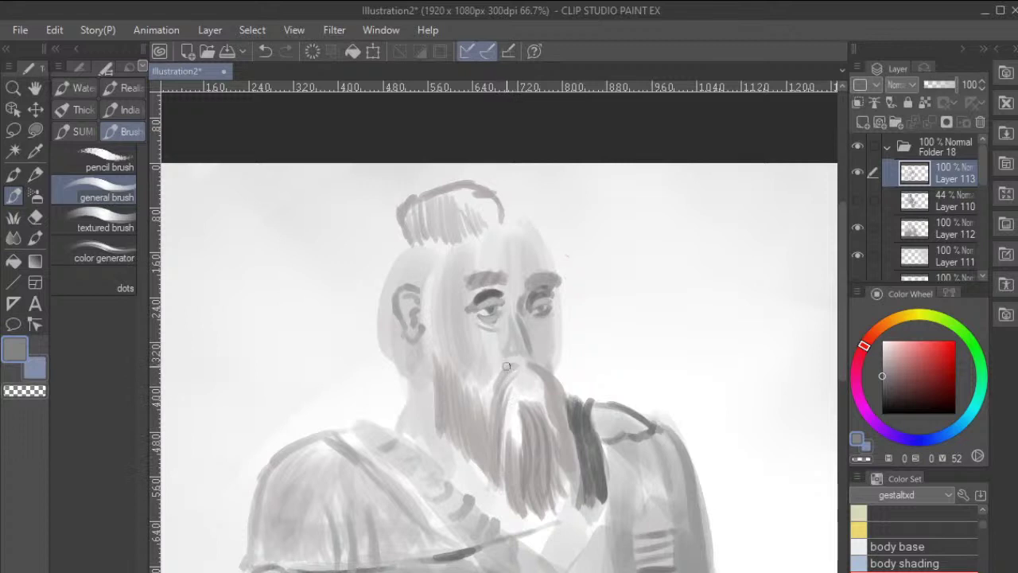
pyautogui.moveTo(506, 365); pyautogui.dragTo(492, 449)
pyautogui.moveTo(496, 387); pyautogui.dragTo(493, 487)
pyautogui.moveTo(526, 367); pyautogui.dragTo(558, 433)
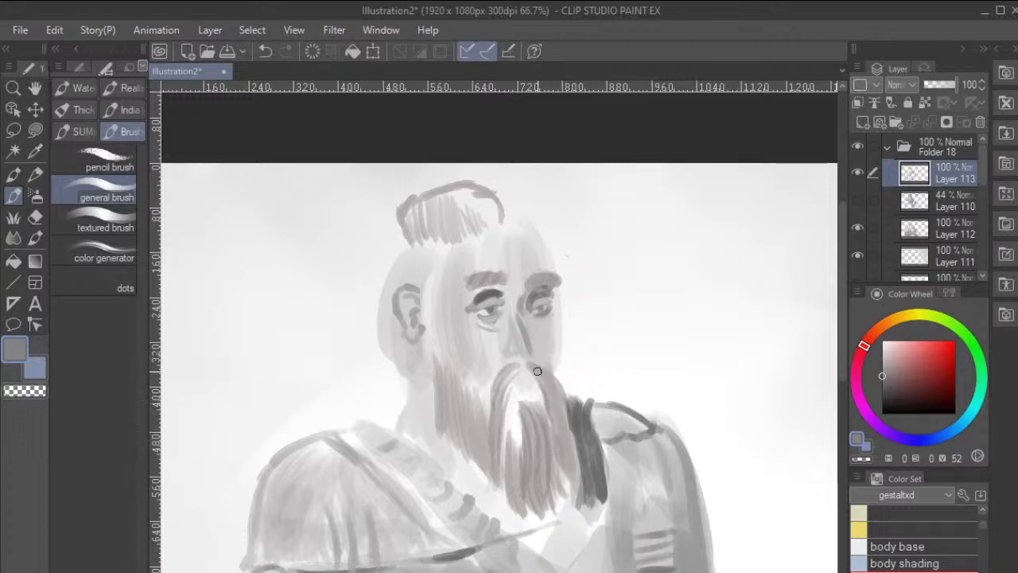
pyautogui.moveTo(537, 372); pyautogui.dragTo(567, 413)
pyautogui.moveTo(466, 189); pyautogui.dragTo(488, 220)
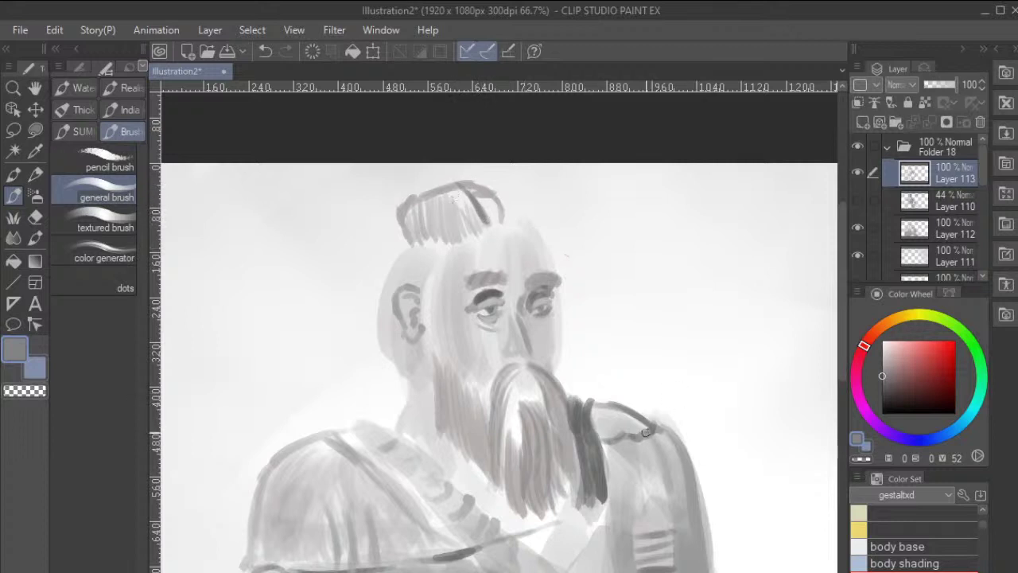
pyautogui.moveTo(553, 450)
pyautogui.mouseDown()
pyautogui.moveTo(553, 382)
pyautogui.moveTo(571, 371)
pyautogui.mouseUp()
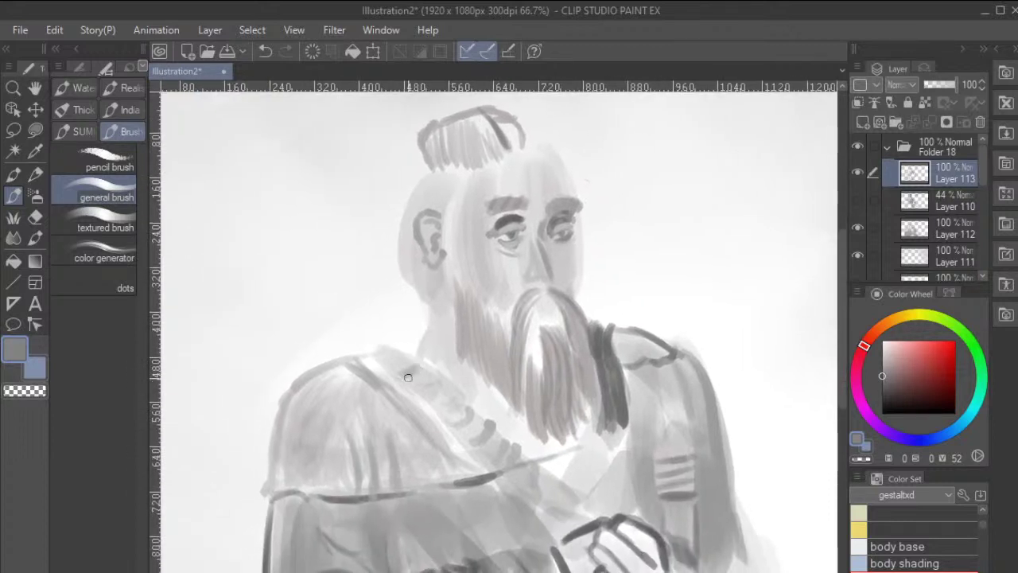
# Paint curved chain links along both sides of the V-shaped collar in grey of value 52.
pyautogui.moveTo(408, 377)
pyautogui.mouseDown()
pyautogui.moveTo(426, 358)
pyautogui.moveTo(512, 409)
pyautogui.moveTo(450, 415)
pyautogui.moveTo(423, 392)
pyautogui.moveTo(436, 377)
pyautogui.moveTo(460, 393)
pyautogui.mouseUp()
pyautogui.moveTo(446, 402)
pyautogui.mouseDown()
pyautogui.moveTo(461, 380)
pyautogui.moveTo(514, 385)
pyautogui.moveTo(465, 422)
pyautogui.moveTo(450, 418)
pyautogui.moveTo(465, 419)
pyautogui.moveTo(468, 402)
pyautogui.moveTo(454, 422)
pyautogui.moveTo(476, 409)
pyautogui.mouseUp()
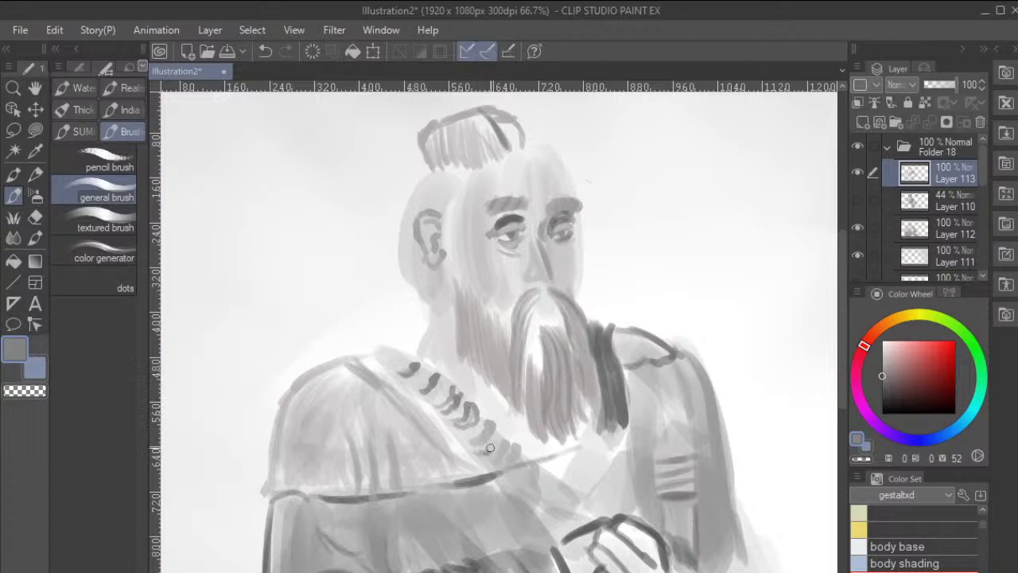
pyautogui.moveTo(482, 451); pyautogui.dragTo(497, 433)
pyautogui.moveTo(536, 471); pyautogui.dragTo(489, 423)
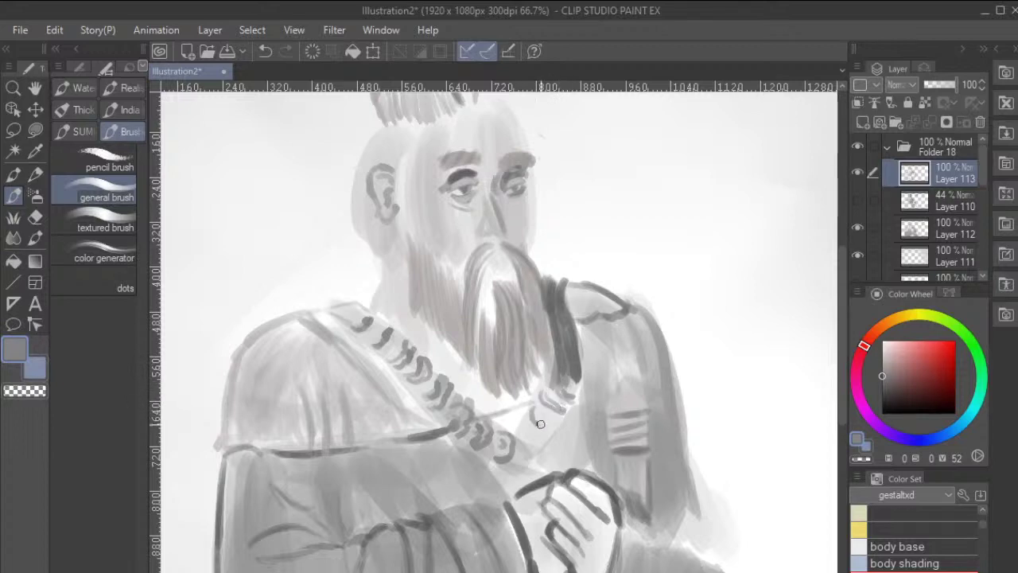
pyautogui.moveTo(540, 424); pyautogui.dragTo(548, 431)
# Outline the inner and outer edges of the chain collar and darken the far shoulder's top edge in the same grey.
pyautogui.moveTo(362, 304); pyautogui.dragTo(485, 414)
pyautogui.moveTo(448, 375); pyautogui.dragTo(494, 430)
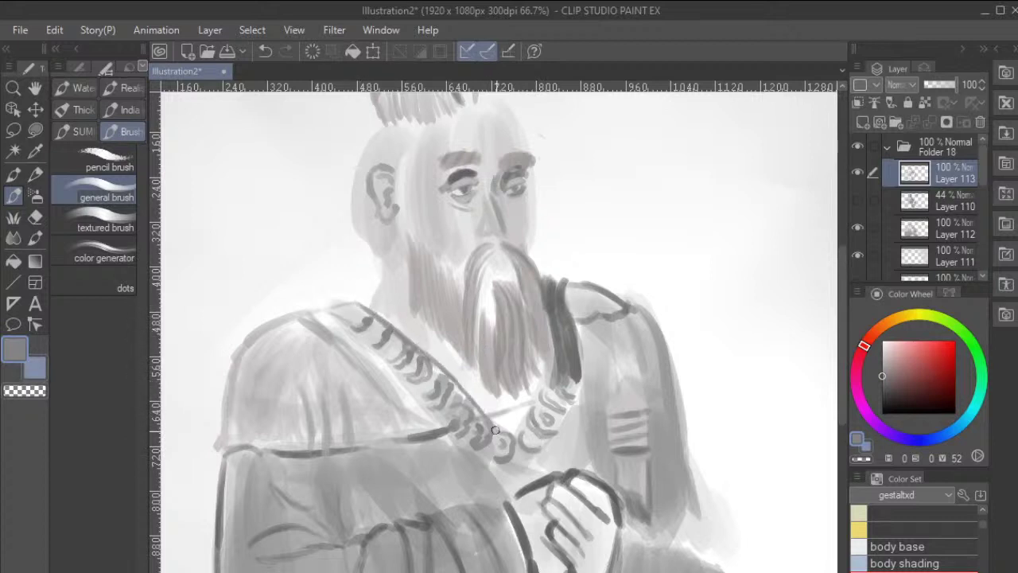
pyautogui.moveTo(466, 394); pyautogui.dragTo(503, 426)
pyautogui.moveTo(543, 378); pyautogui.dragTo(536, 399)
pyautogui.moveTo(318, 309)
pyautogui.mouseDown()
pyautogui.moveTo(353, 300)
pyautogui.moveTo(311, 322)
pyautogui.moveTo(326, 321)
pyautogui.moveTo(404, 398)
pyautogui.moveTo(454, 398)
pyautogui.moveTo(434, 408)
pyautogui.moveTo(403, 395)
pyautogui.moveTo(466, 455)
pyautogui.moveTo(498, 470)
pyautogui.moveTo(550, 435)
pyautogui.moveTo(510, 473)
pyautogui.moveTo(484, 464)
pyautogui.moveTo(526, 485)
pyautogui.mouseUp()
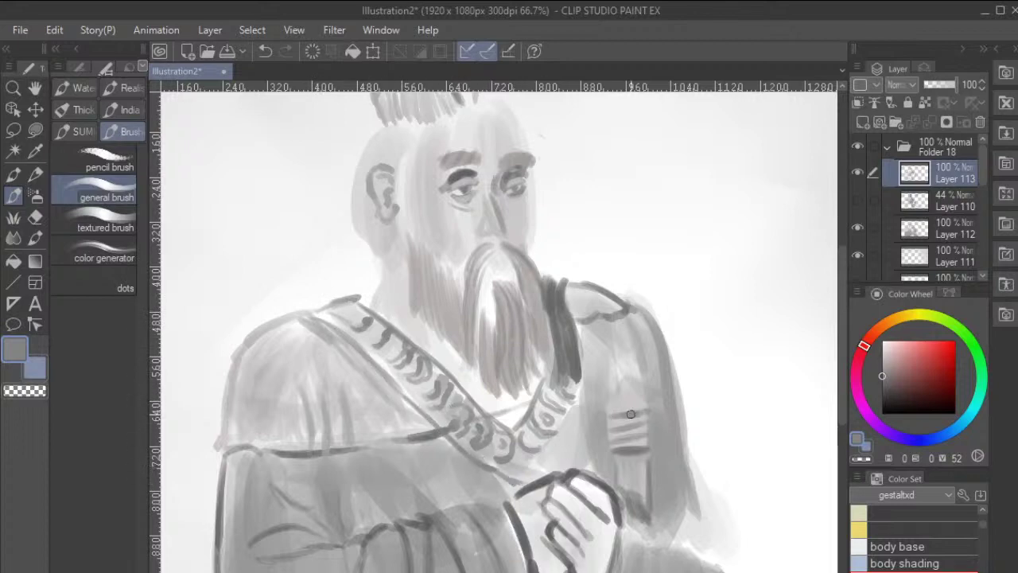
pyautogui.moveTo(580, 390); pyautogui.dragTo(517, 486)
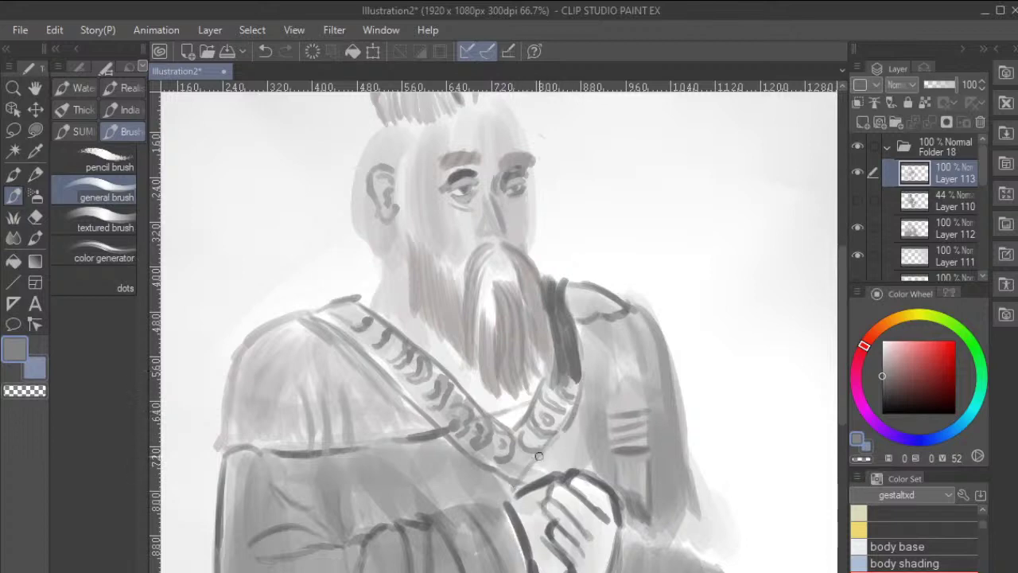
pyautogui.moveTo(545, 274); pyautogui.dragTo(629, 294)
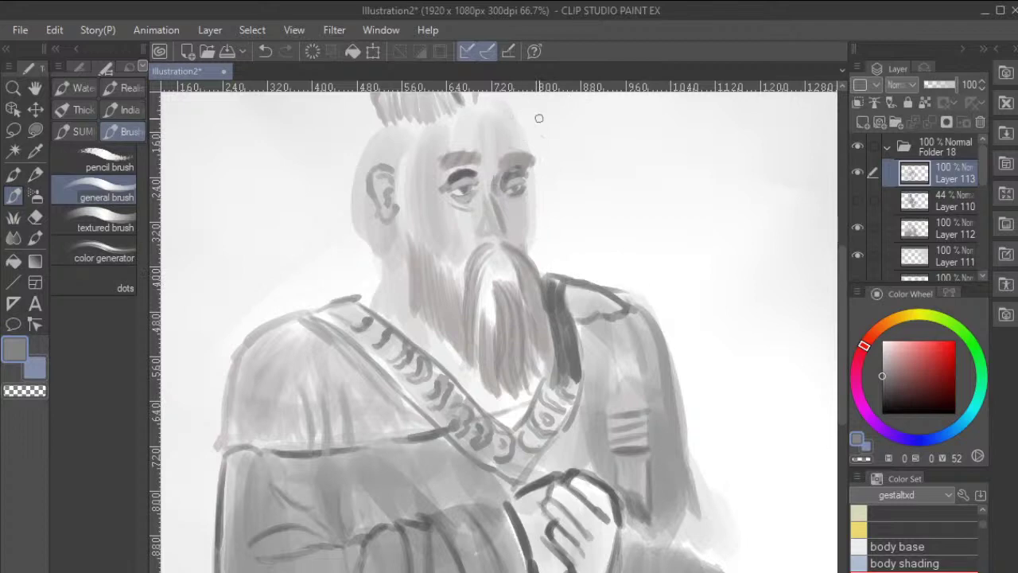
# Clean up the far edge of the face with light background greys of value 94 and 99.
pyautogui.scroll(3, 589, 312)
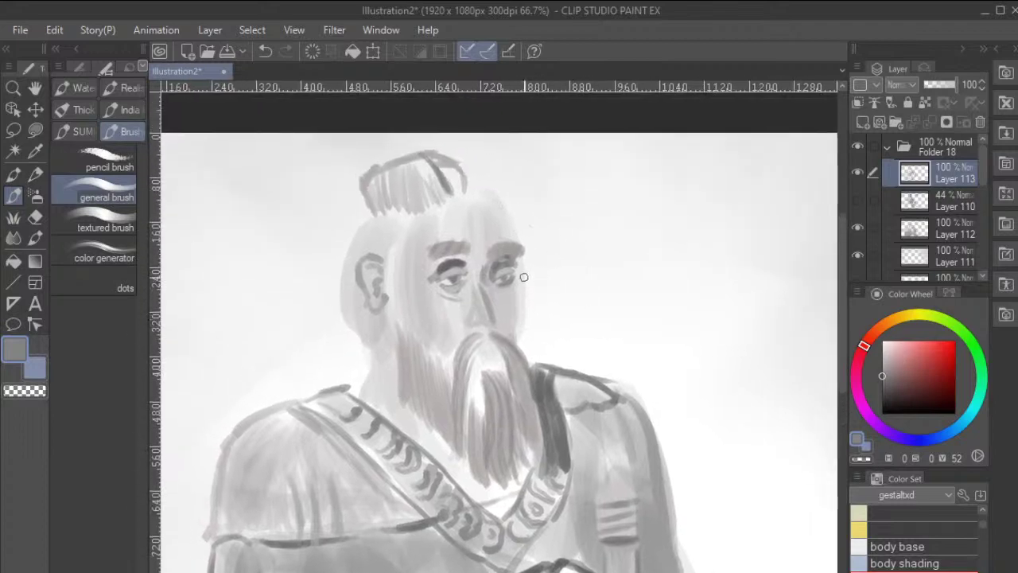
pyautogui.keyDown('alt'); pyautogui.click(538, 193); pyautogui.keyUp('alt')
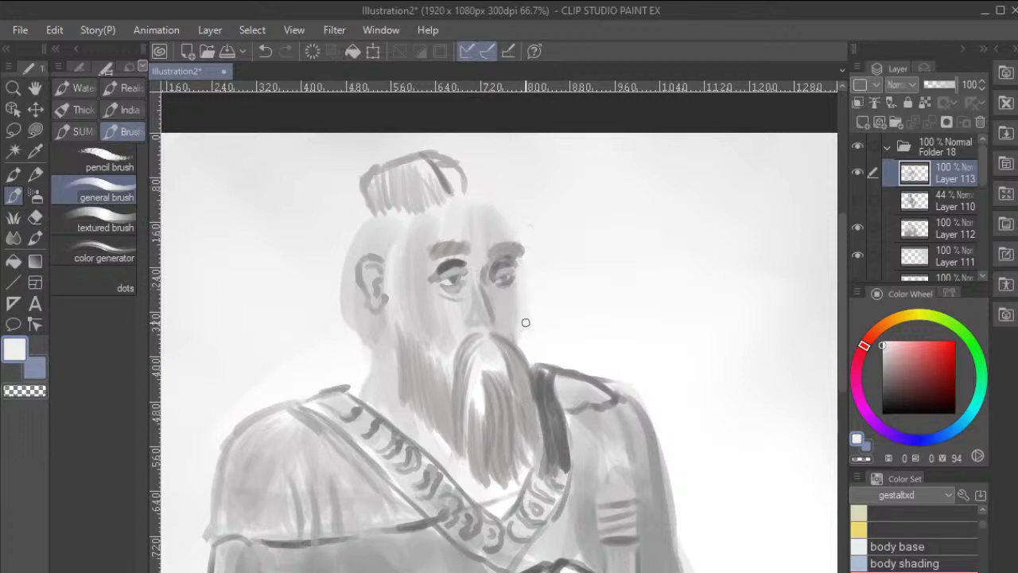
pyautogui.keyDown('alt'); pyautogui.click(814, 488); pyautogui.keyUp('alt')
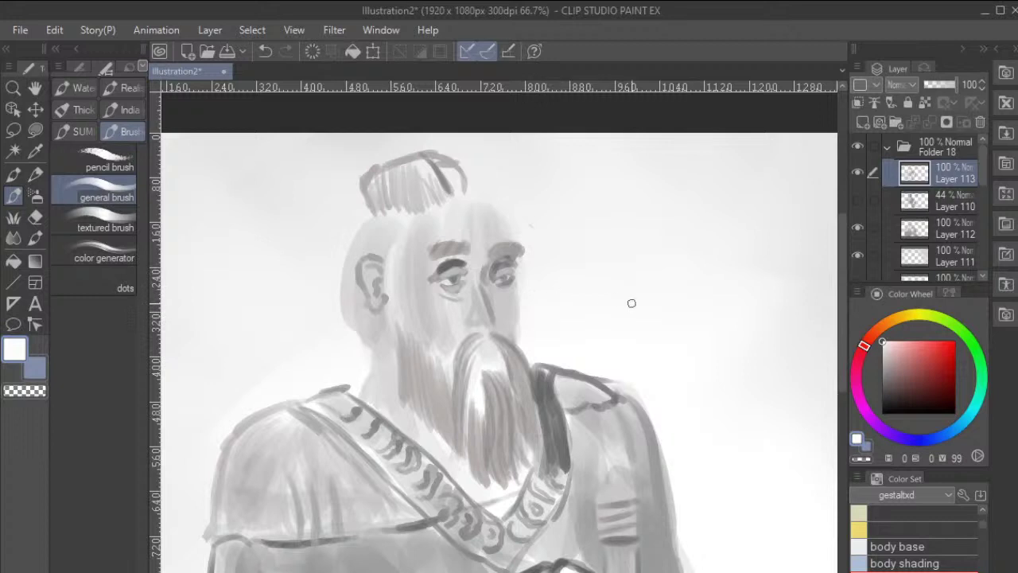
# Add a new layer below Layer 113 and smooth the head, face and neck with a flat light grey of value 85.
pyautogui.keyDown('alt'); pyautogui.click(417, 284); pyautogui.keyUp('alt')
pyautogui.click(878, 121)
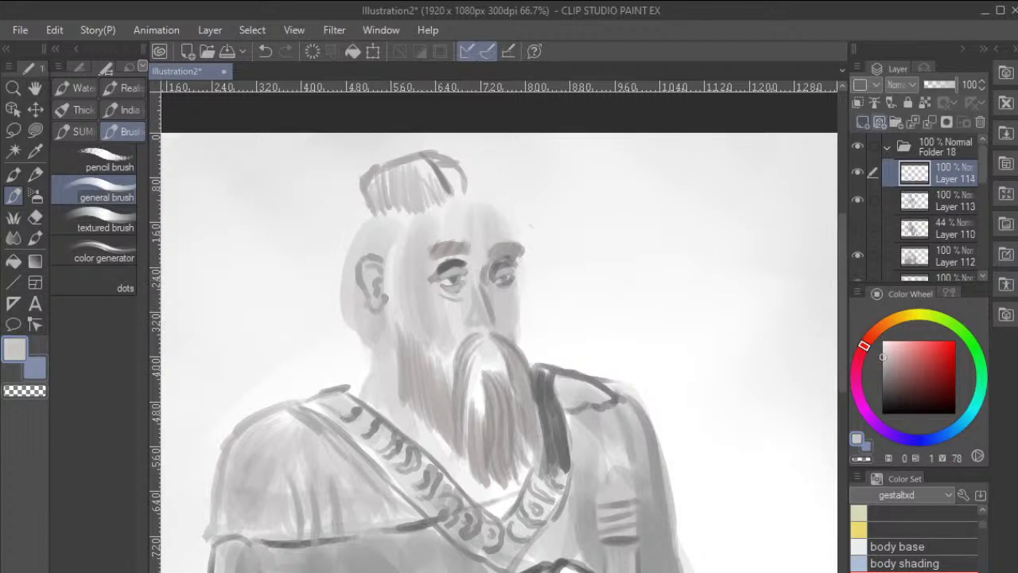
pyautogui.moveTo(937, 173); pyautogui.dragTo(936, 212)
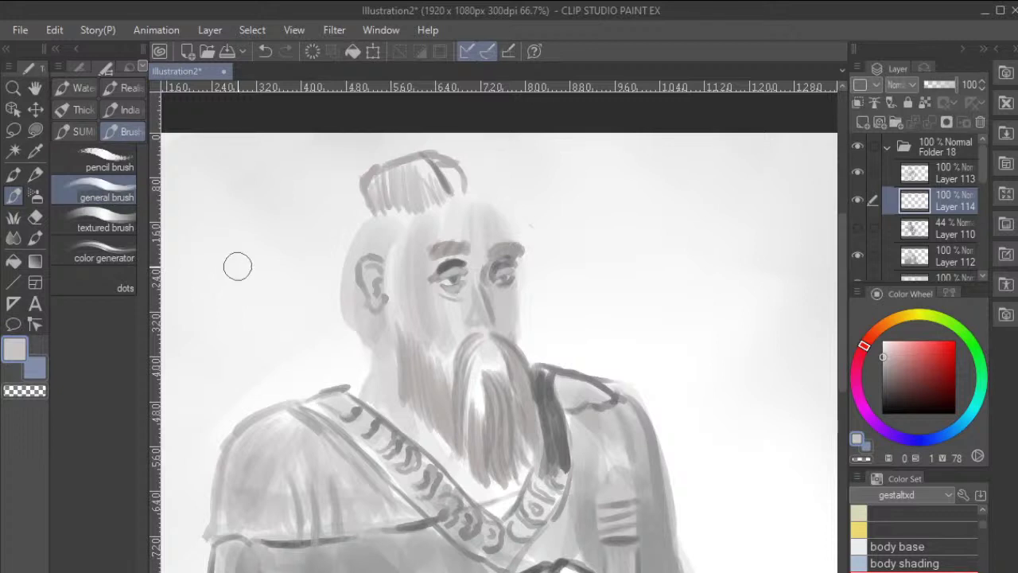
pyautogui.keyDown('alt'); pyautogui.click(586, 355); pyautogui.keyUp('alt')
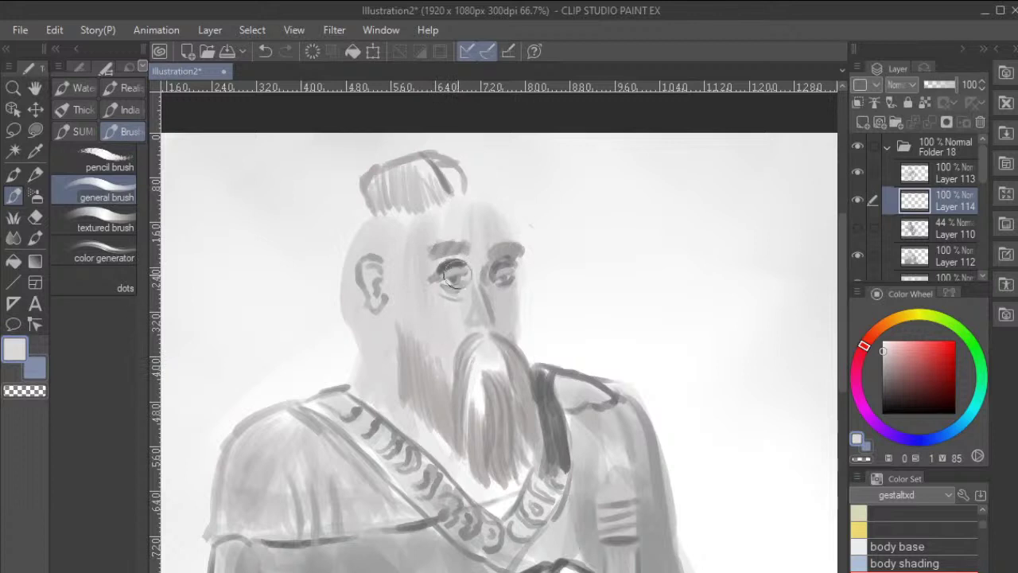
pyautogui.moveTo(436, 273); pyautogui.dragTo(466, 270)
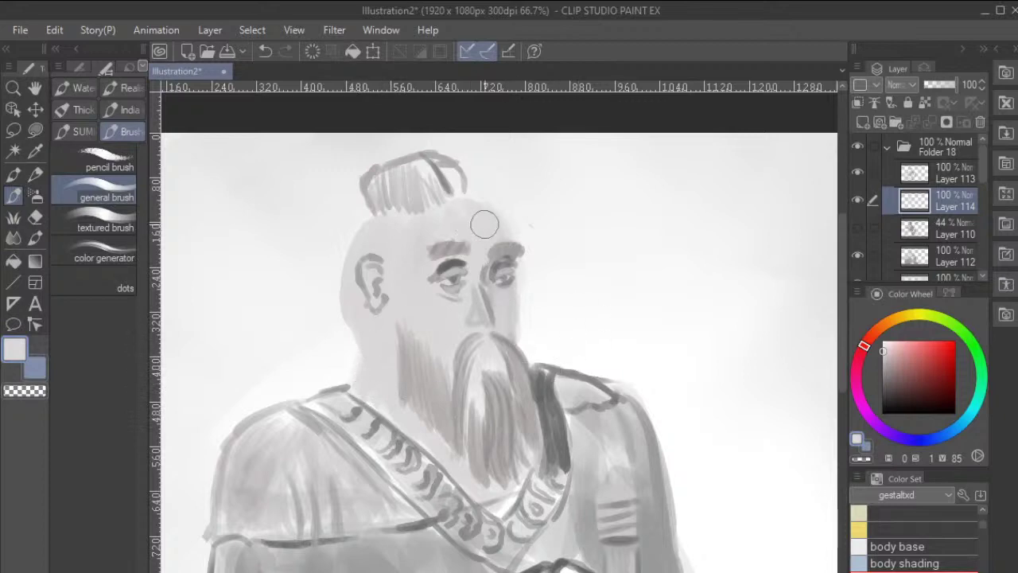
# Add a new layer above Layer 113 and extend the far sleeve downward and outward in the robe's grey of value 61.
pyautogui.scroll(-5, 484, 222)
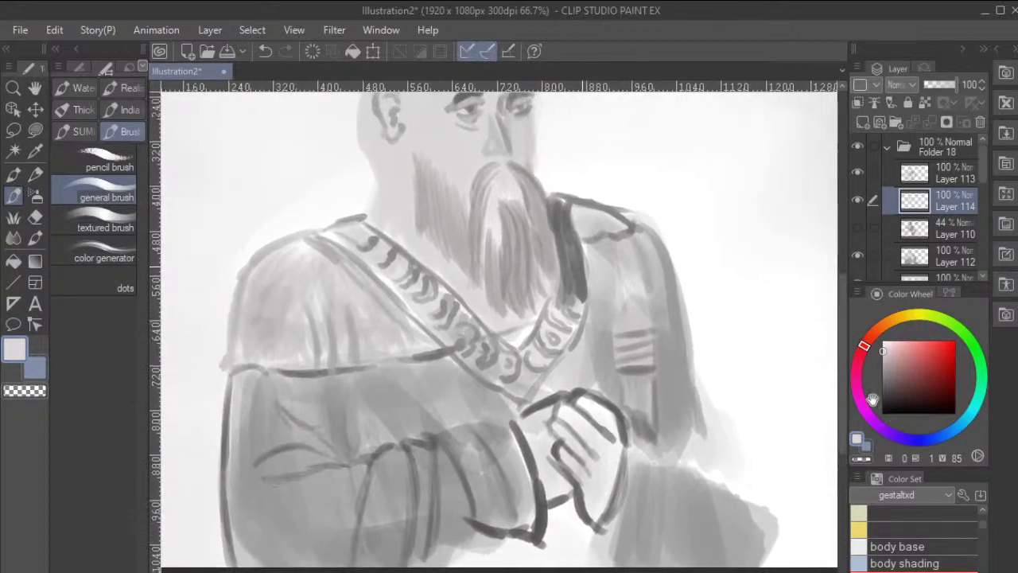
pyautogui.keyDown('alt'); pyautogui.click(670, 331); pyautogui.keyUp('alt')
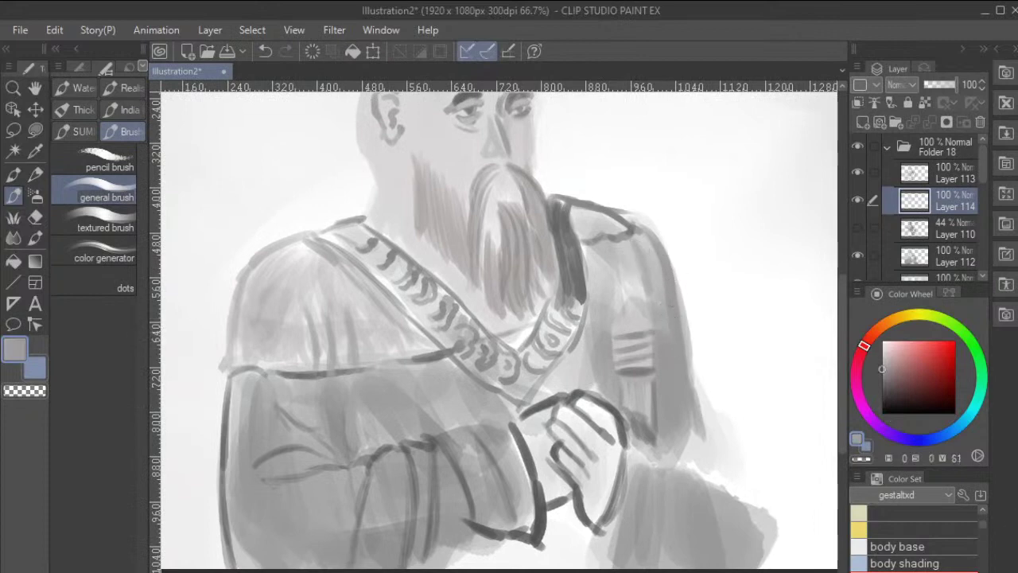
pyautogui.click(950, 173)
pyautogui.hotkey('ctrl', 'shift', 'n')
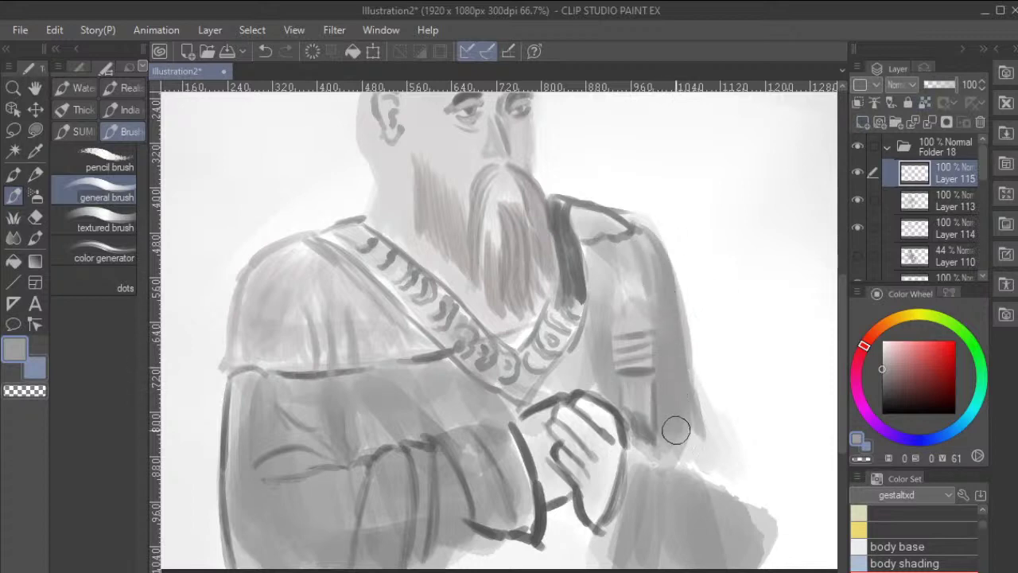
pyautogui.moveTo(675, 427)
pyautogui.mouseDown()
pyautogui.moveTo(668, 292)
pyautogui.moveTo(689, 429)
pyautogui.moveTo(680, 339)
pyautogui.moveTo(707, 459)
pyautogui.moveTo(691, 377)
pyautogui.moveTo(719, 461)
pyautogui.moveTo(674, 402)
pyautogui.moveTo(671, 458)
pyautogui.mouseUp()
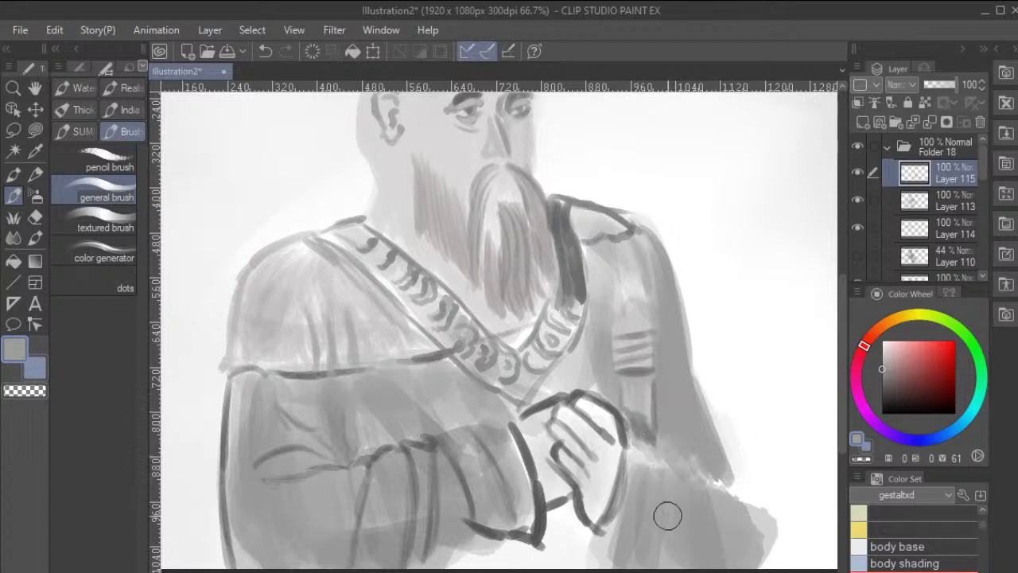
# Outline the upper rim of the far sleeve's opening and the sleeve's outer edge in darker grey of value 44.
pyautogui.moveTo(881, 368); pyautogui.dragTo(882, 382)
pyautogui.moveTo(632, 441); pyautogui.dragTo(684, 469)
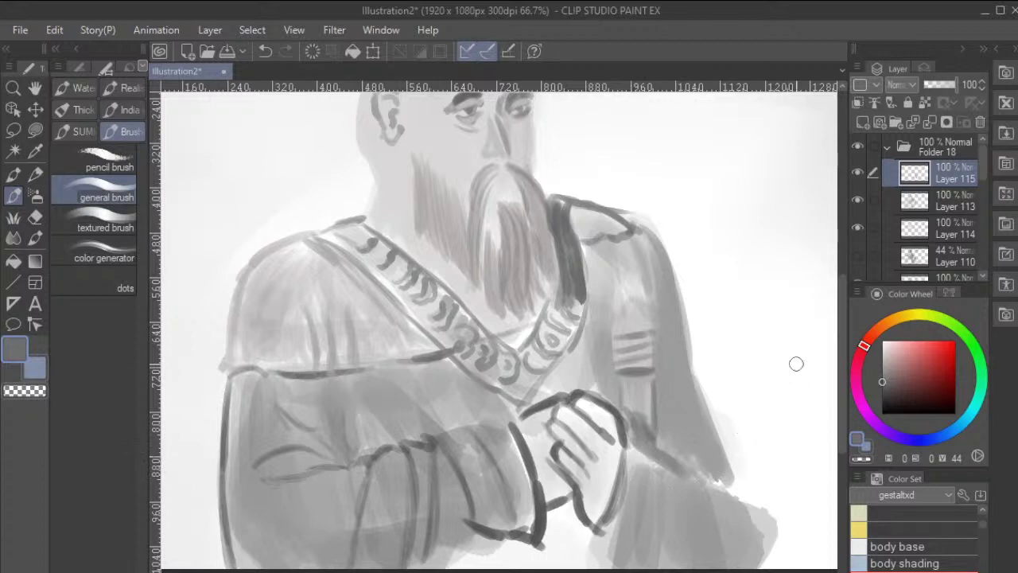
pyautogui.moveTo(655, 457)
pyautogui.mouseDown()
pyautogui.moveTo(745, 498)
pyautogui.moveTo(738, 476)
pyautogui.moveTo(753, 498)
pyautogui.moveTo(737, 487)
pyautogui.moveTo(776, 519)
pyautogui.moveTo(776, 546)
pyautogui.mouseUp()
pyautogui.moveTo(697, 376); pyautogui.dragTo(745, 475)
pyautogui.moveTo(713, 412); pyautogui.dragTo(741, 480)
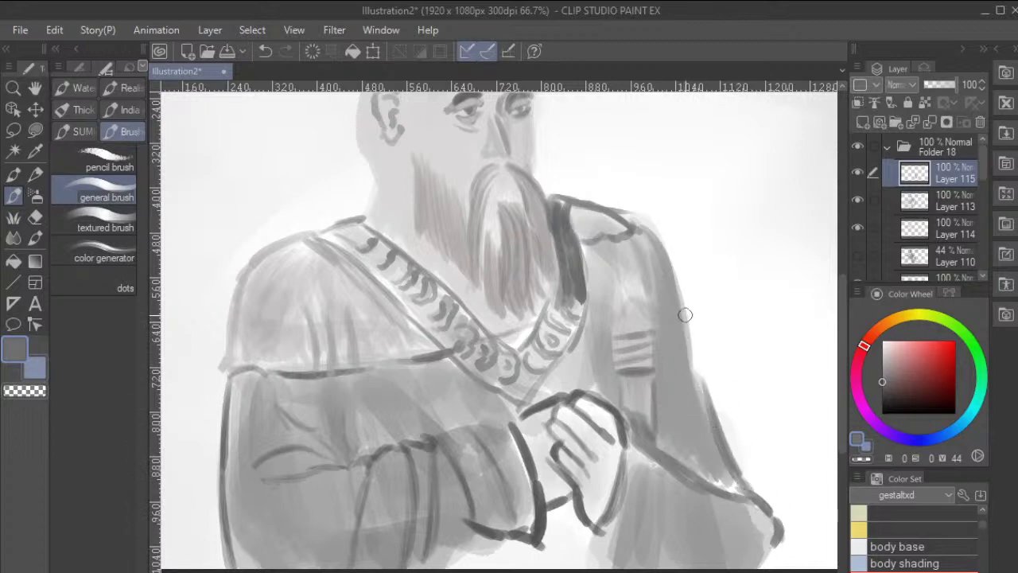
# Add long vertical fold strokes along the outer part of the far sleeve in grey of value 44.
pyautogui.moveTo(682, 314); pyautogui.dragTo(698, 401)
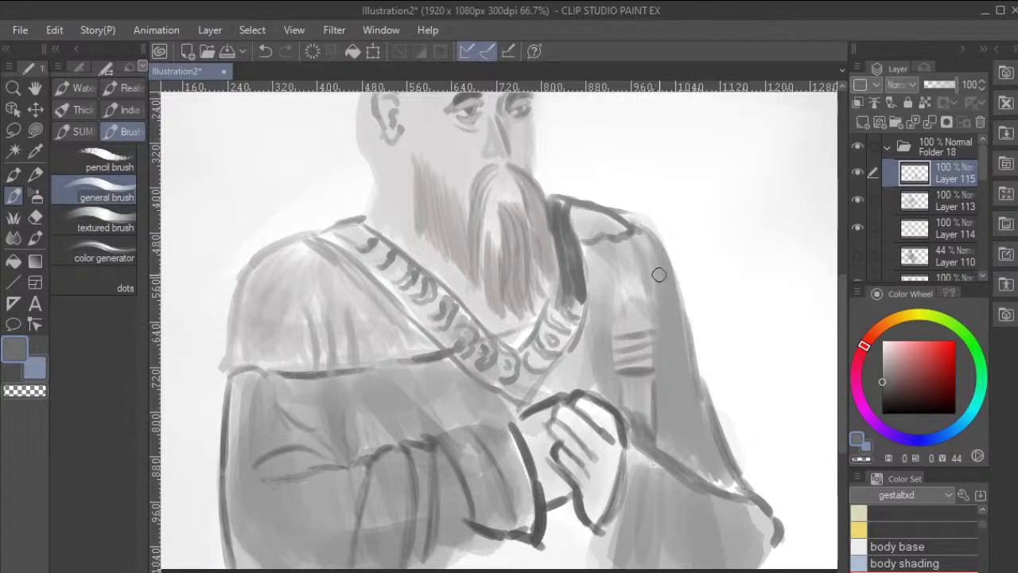
pyautogui.moveTo(674, 314); pyautogui.dragTo(693, 437)
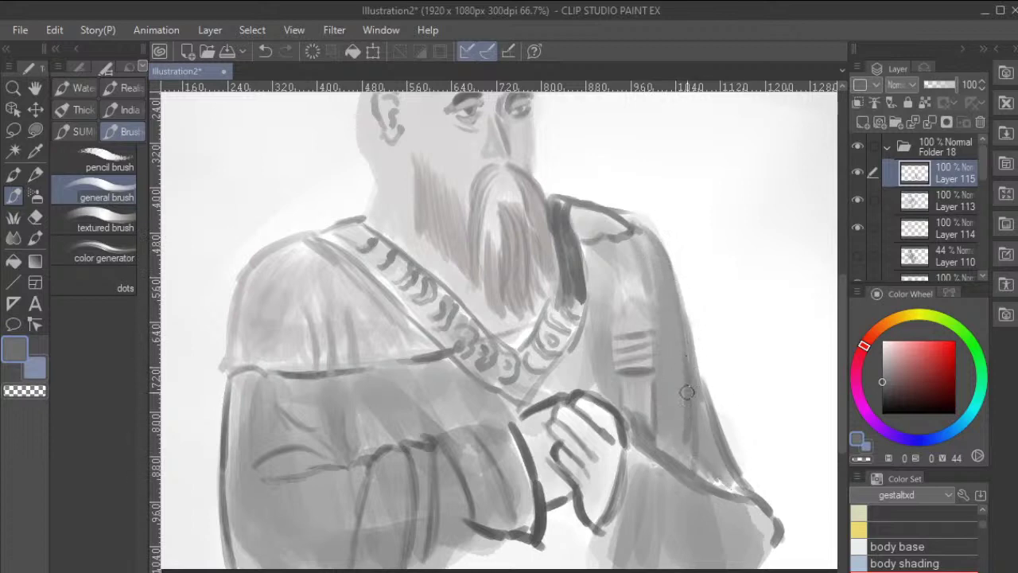
pyautogui.moveTo(697, 377)
pyautogui.mouseDown()
pyautogui.moveTo(725, 475)
pyautogui.moveTo(677, 508)
pyautogui.moveTo(656, 368)
pyautogui.mouseUp()
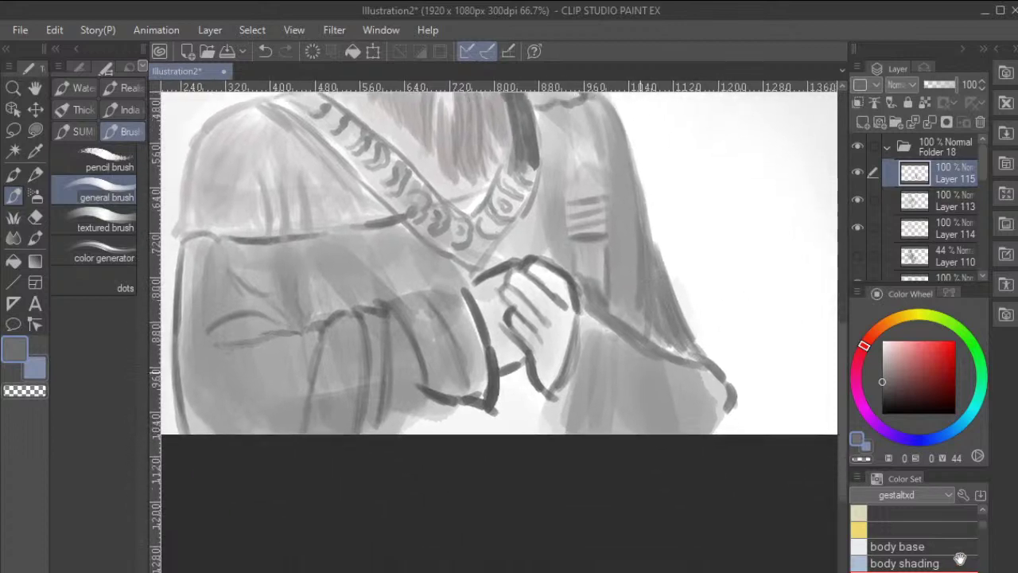
# Paint vertical fold lines inside the far sleeve's opening and touch up the folds at the bottom of the near sleeve.
pyautogui.moveTo(584, 324)
pyautogui.mouseDown()
pyautogui.moveTo(578, 372)
pyautogui.moveTo(583, 348)
pyautogui.moveTo(550, 426)
pyautogui.moveTo(551, 410)
pyautogui.moveTo(564, 431)
pyautogui.mouseUp()
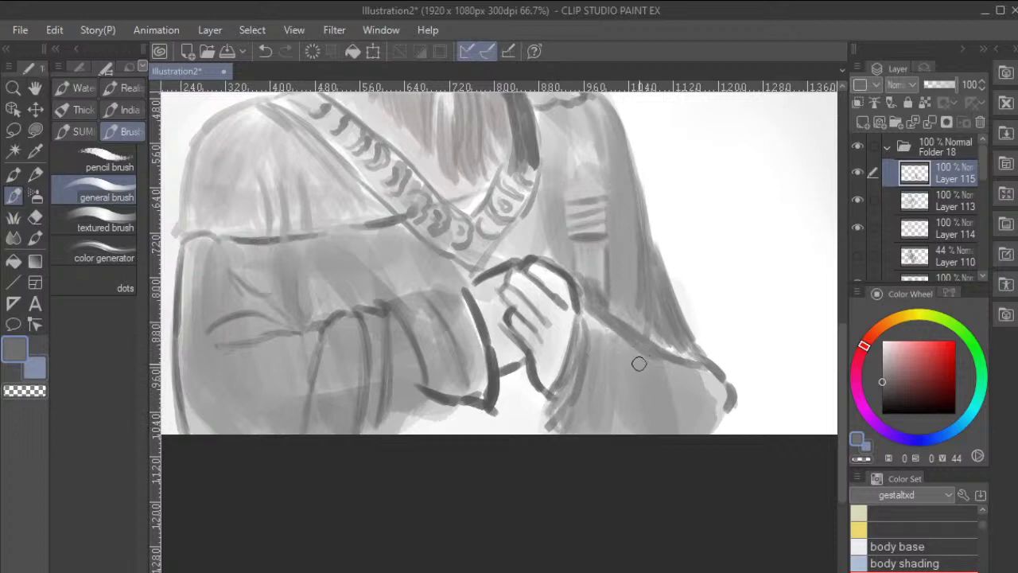
pyautogui.moveTo(609, 326)
pyautogui.mouseDown()
pyautogui.moveTo(623, 394)
pyautogui.moveTo(606, 427)
pyautogui.moveTo(621, 429)
pyautogui.moveTo(625, 388)
pyautogui.moveTo(630, 431)
pyautogui.mouseUp()
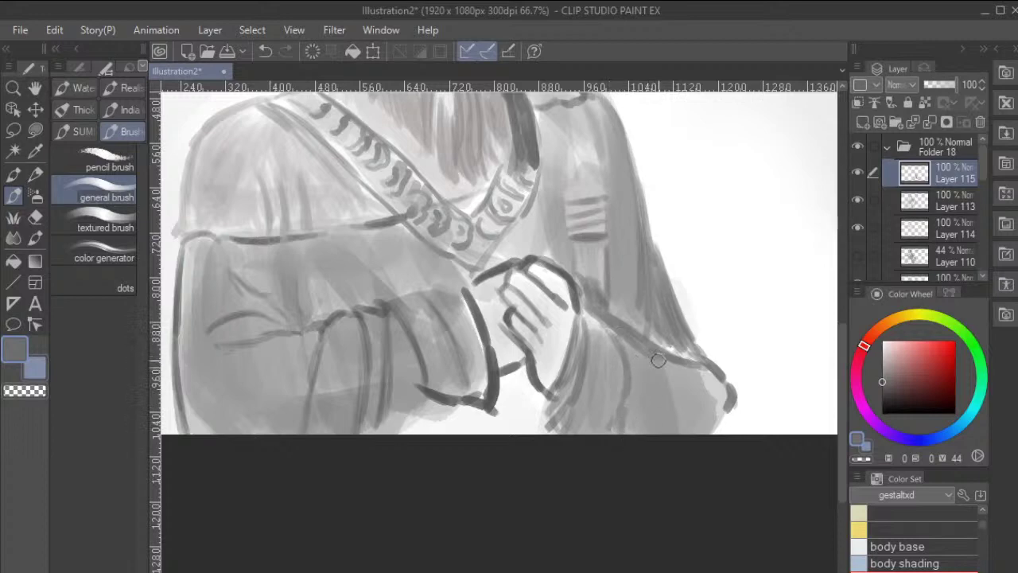
pyautogui.moveTo(649, 358); pyautogui.dragTo(666, 431)
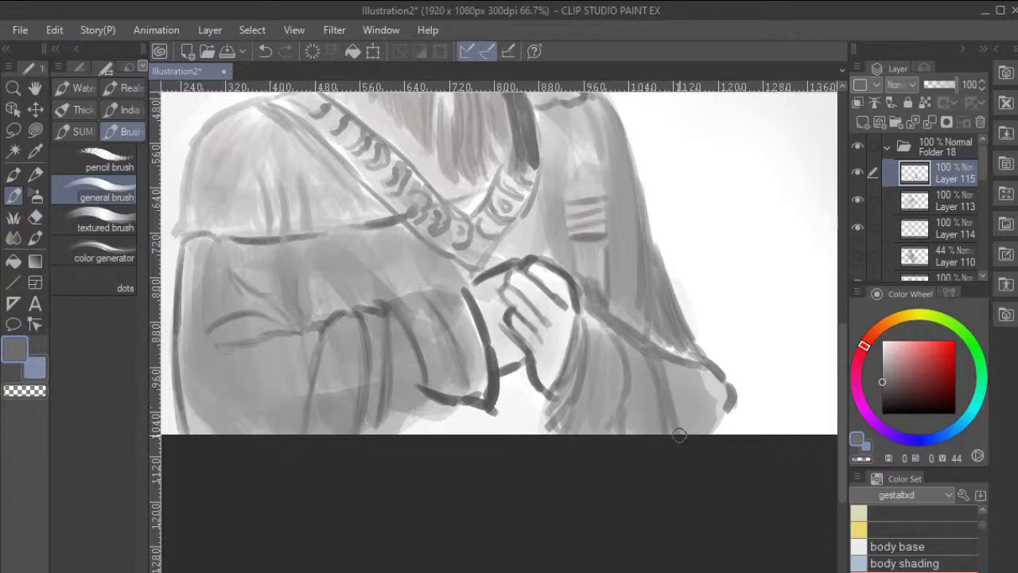
pyautogui.moveTo(660, 359); pyautogui.dragTo(684, 439)
pyautogui.moveTo(687, 399)
pyautogui.mouseDown()
pyautogui.moveTo(682, 411)
pyautogui.moveTo(675, 371)
pyautogui.moveTo(711, 405)
pyautogui.moveTo(677, 369)
pyautogui.moveTo(714, 410)
pyautogui.moveTo(723, 396)
pyautogui.moveTo(690, 372)
pyautogui.moveTo(722, 412)
pyautogui.moveTo(700, 426)
pyautogui.moveTo(735, 413)
pyautogui.moveTo(710, 355)
pyautogui.moveTo(858, 443)
pyautogui.mouseUp()
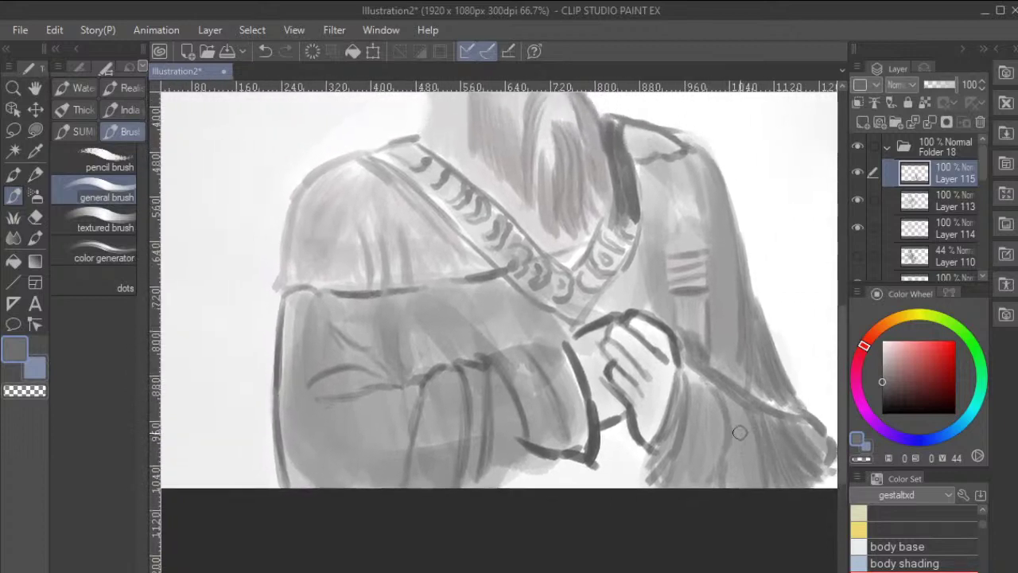
pyautogui.moveTo(495, 450)
pyautogui.mouseDown()
pyautogui.moveTo(463, 408)
pyautogui.moveTo(469, 384)
pyautogui.moveTo(462, 491)
pyautogui.mouseUp()
pyautogui.moveTo(419, 435); pyautogui.dragTo(413, 486)
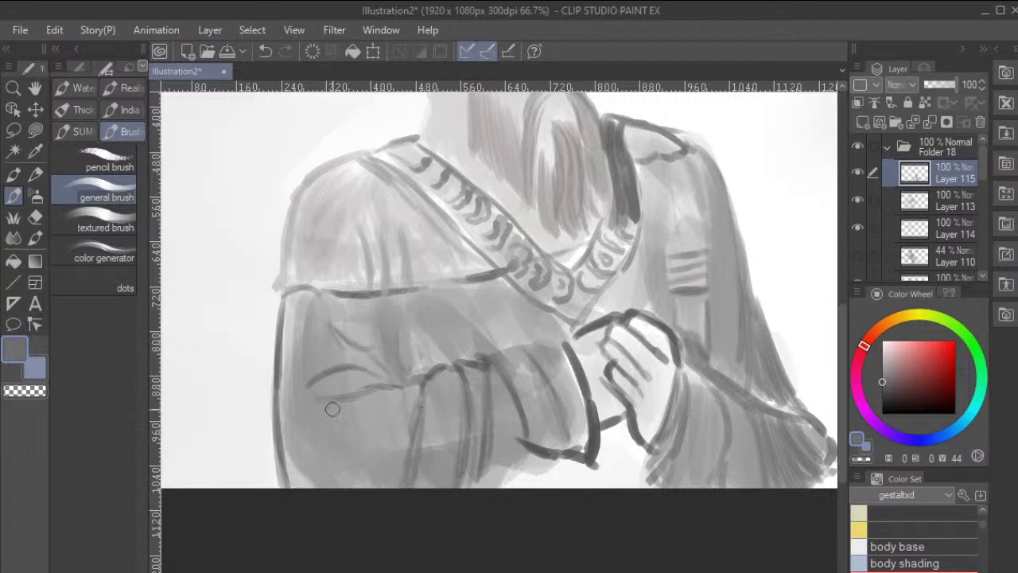
# Shade the back of the head and neck on Layer 114 in sampled grey of value 69 and soften it with the Blend tool.
pyautogui.scroll(5, 477, 429)
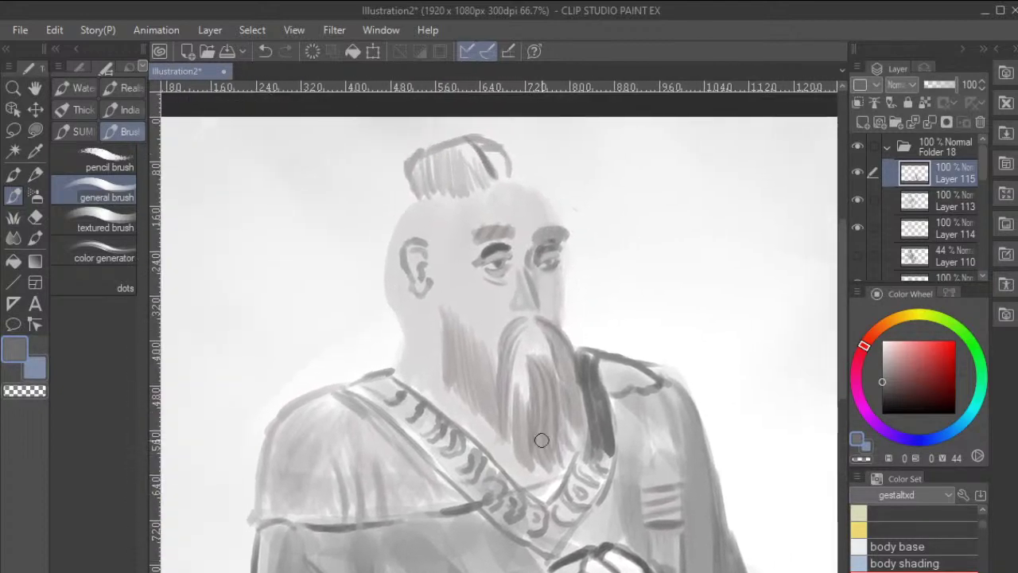
pyautogui.keyDown('alt'); pyautogui.click(581, 257); pyautogui.keyUp('alt')
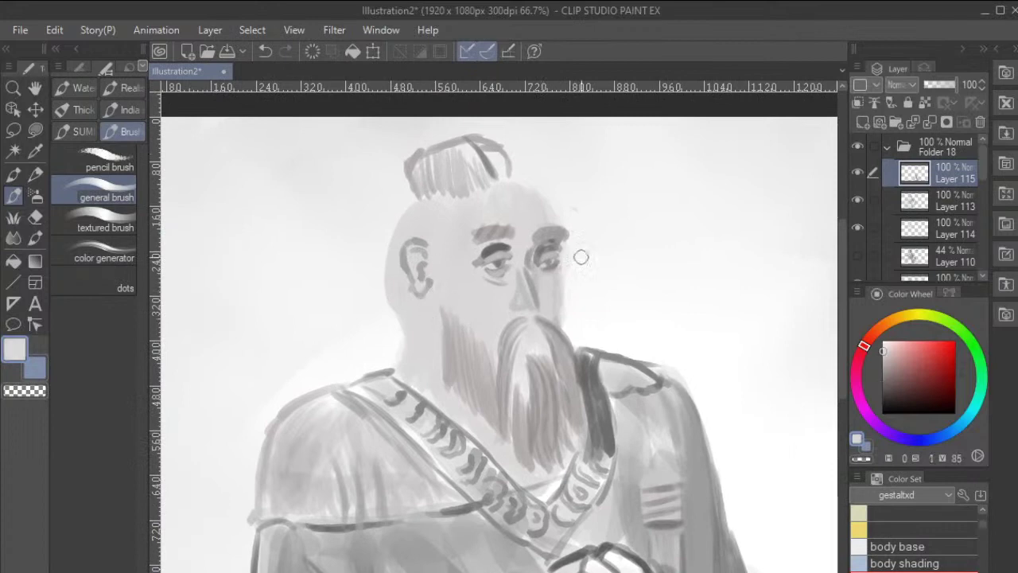
pyautogui.click(950, 201)
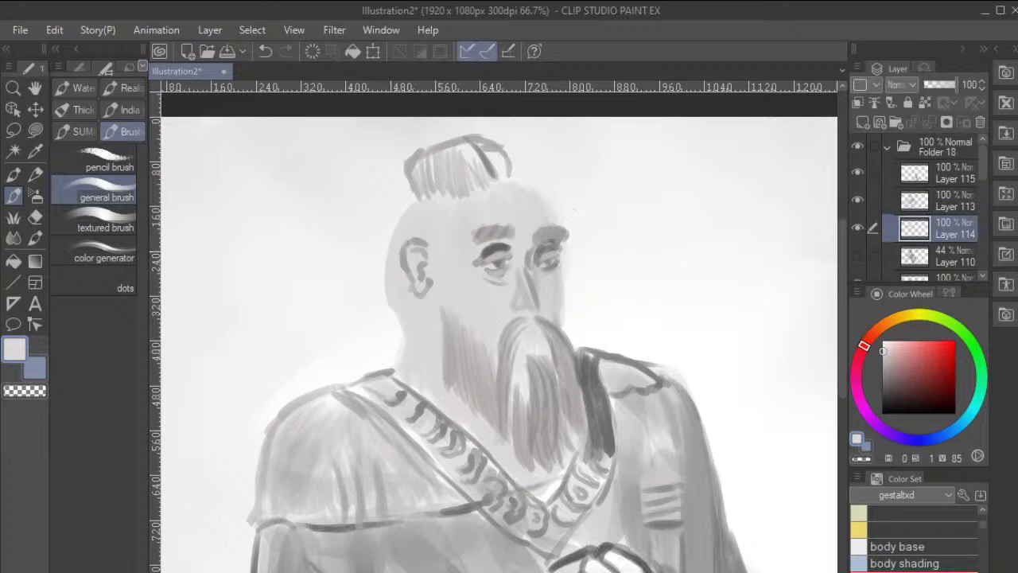
pyautogui.keyDown('alt'); pyautogui.click(464, 350); pyautogui.keyUp('alt')
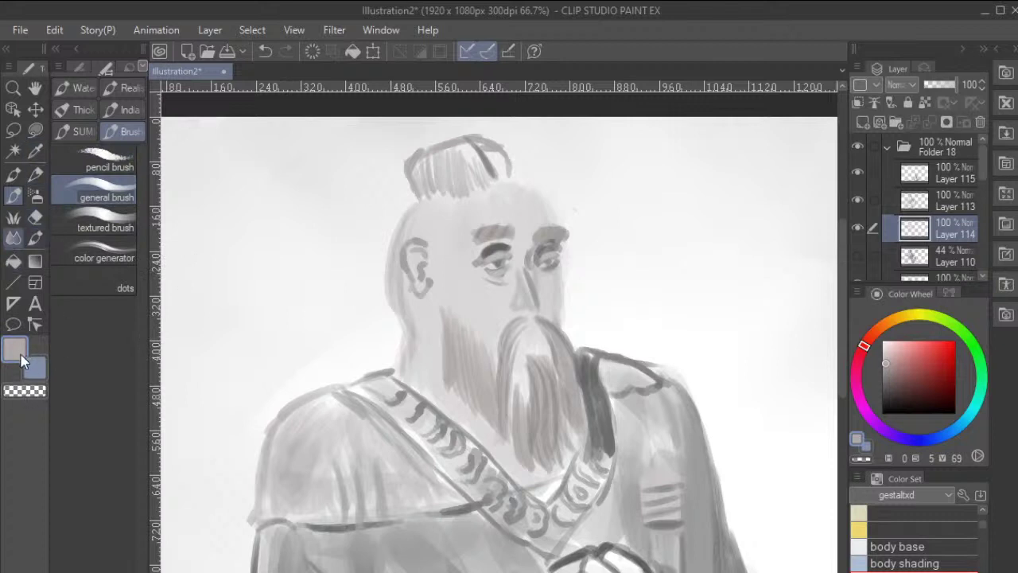
pyautogui.press('j')
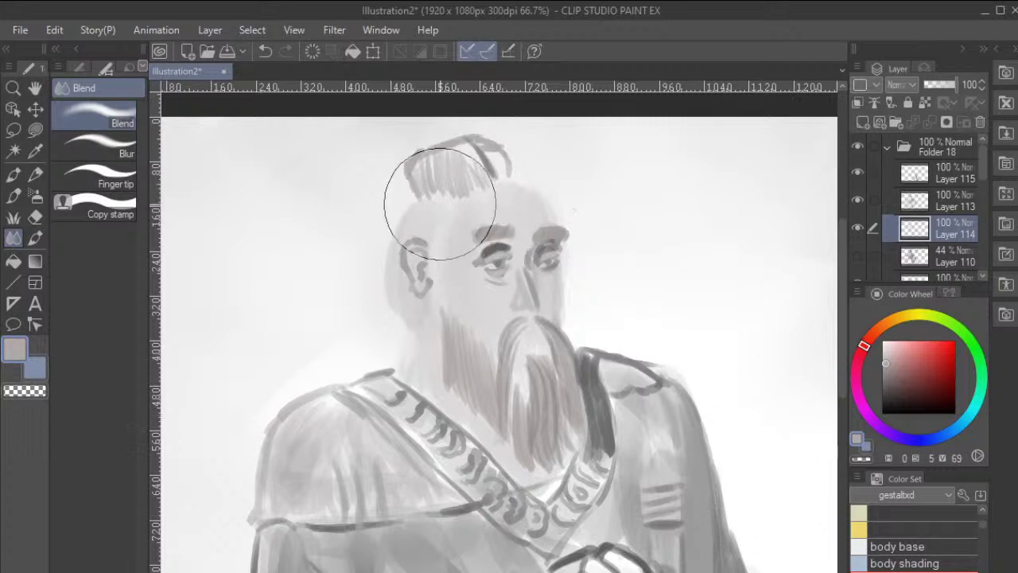
# Fill the topknot on Layer 115 with the general brush in grey of value 65, and add forehead wrinkles and a cheek crease.
pyautogui.click(914, 172)
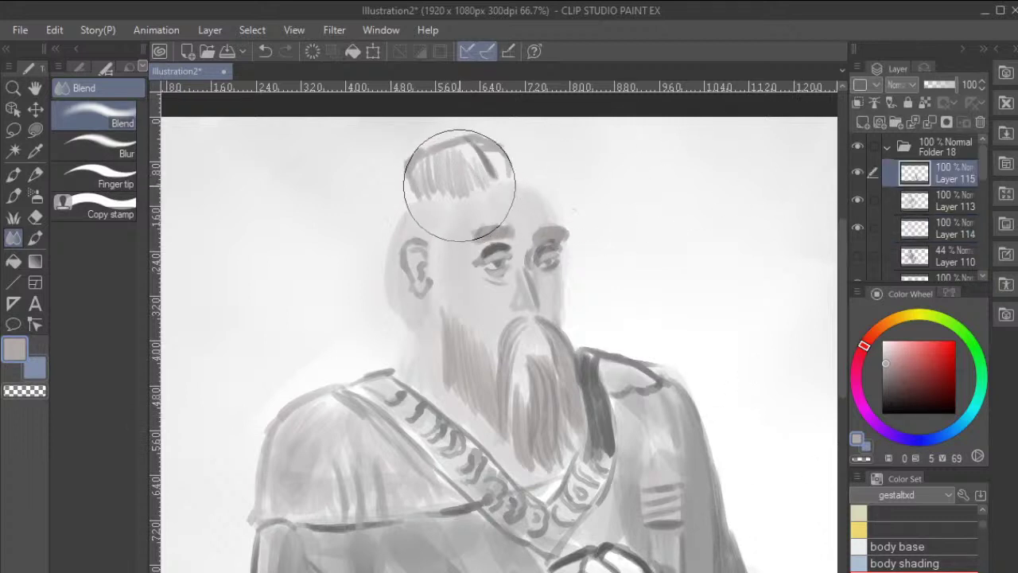
pyautogui.keyDown('alt'); pyautogui.click(681, 259); pyautogui.keyUp('alt')
pyautogui.moveTo(484, 140)
pyautogui.mouseDown()
pyautogui.moveTo(451, 121)
pyautogui.moveTo(404, 166)
pyautogui.mouseUp()
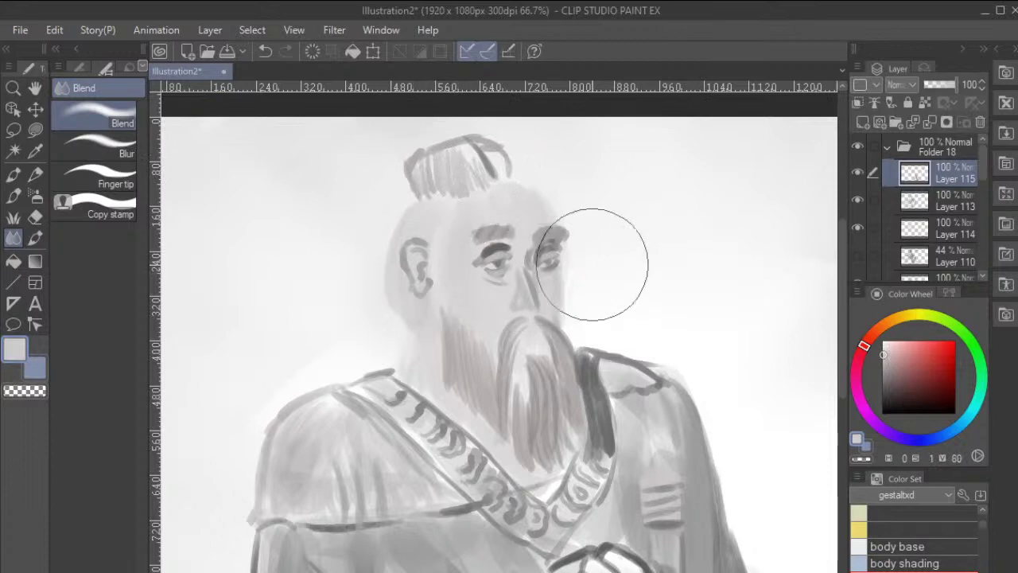
pyautogui.keyDown('alt'); pyautogui.click(547, 383); pyautogui.keyUp('alt')
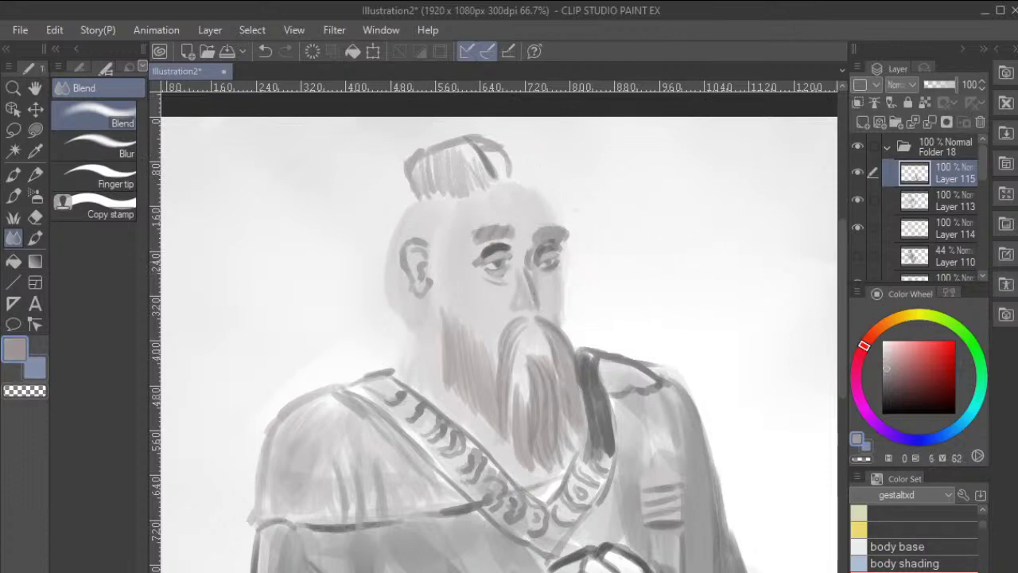
pyautogui.moveTo(438, 166); pyautogui.dragTo(465, 146)
pyautogui.press('b')
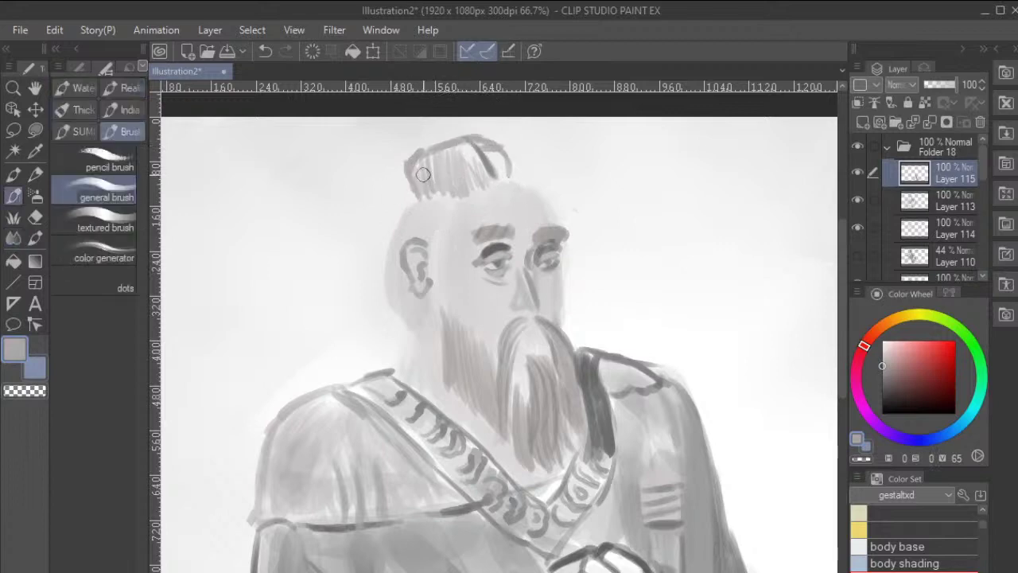
pyautogui.moveTo(424, 178)
pyautogui.mouseDown()
pyautogui.moveTo(448, 151)
pyautogui.moveTo(461, 189)
pyautogui.moveTo(477, 181)
pyautogui.moveTo(473, 151)
pyautogui.moveTo(485, 172)
pyautogui.moveTo(494, 160)
pyautogui.moveTo(486, 154)
pyautogui.moveTo(495, 170)
pyautogui.moveTo(502, 163)
pyautogui.moveTo(481, 139)
pyautogui.moveTo(503, 166)
pyautogui.moveTo(472, 152)
pyautogui.moveTo(418, 163)
pyautogui.moveTo(422, 190)
pyautogui.moveTo(437, 161)
pyautogui.moveTo(438, 186)
pyautogui.moveTo(421, 181)
pyautogui.moveTo(449, 196)
pyautogui.moveTo(424, 194)
pyautogui.moveTo(509, 163)
pyautogui.mouseUp()
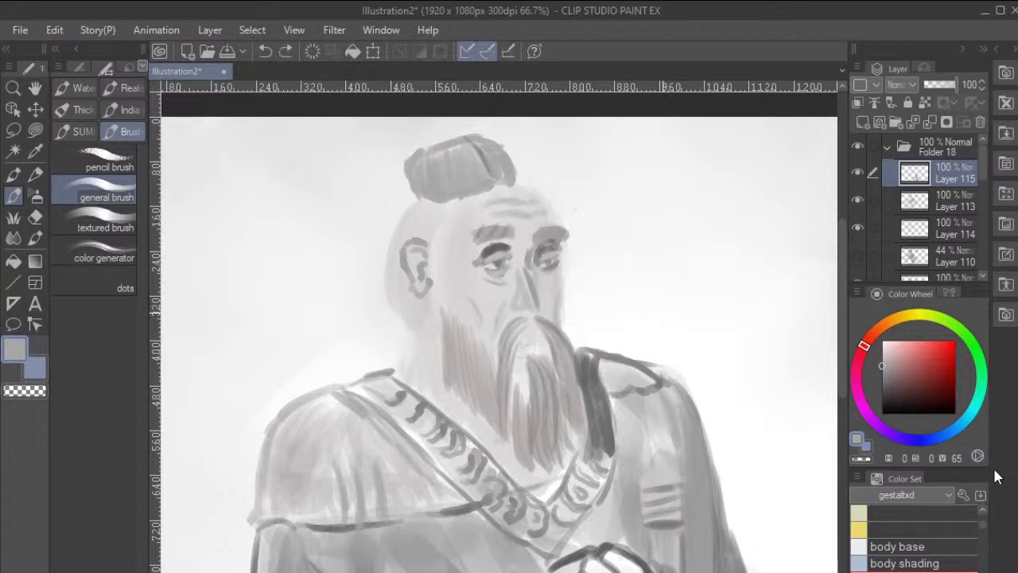
# Touch up the moustache and beard strands with sampled light greys of value 89 and 81, and check the whole painting.
pyautogui.keyDown('alt'); pyautogui.click(505, 354); pyautogui.keyUp('alt')
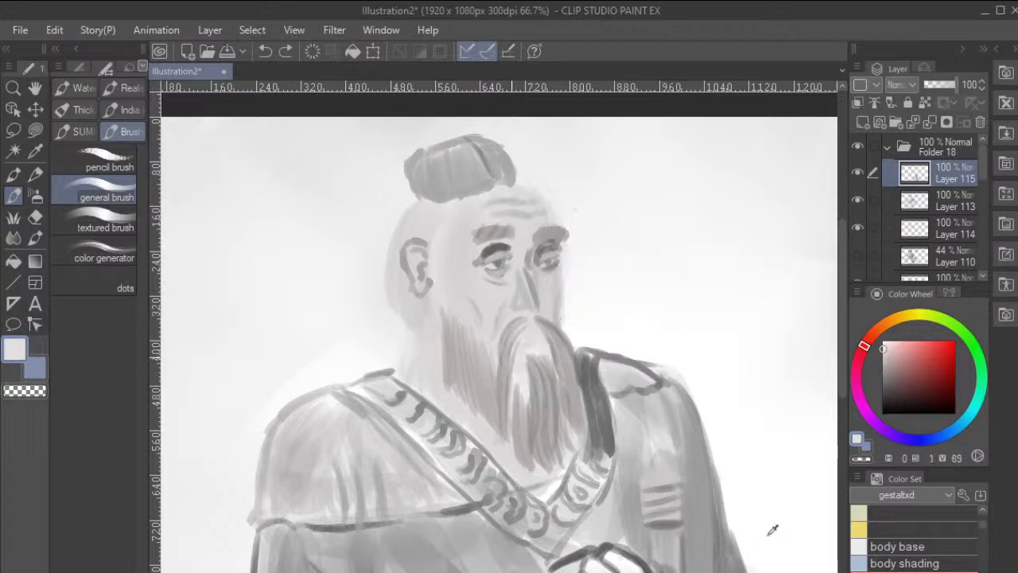
pyautogui.moveTo(513, 367)
pyautogui.mouseDown()
pyautogui.moveTo(521, 344)
pyautogui.moveTo(509, 414)
pyautogui.mouseUp()
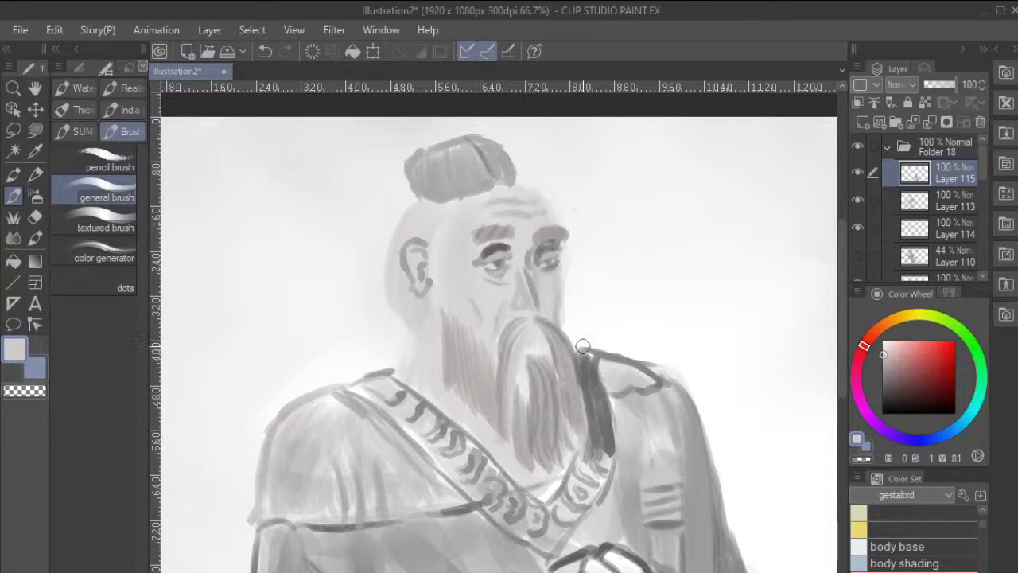
pyautogui.scroll(-4, 583, 347)
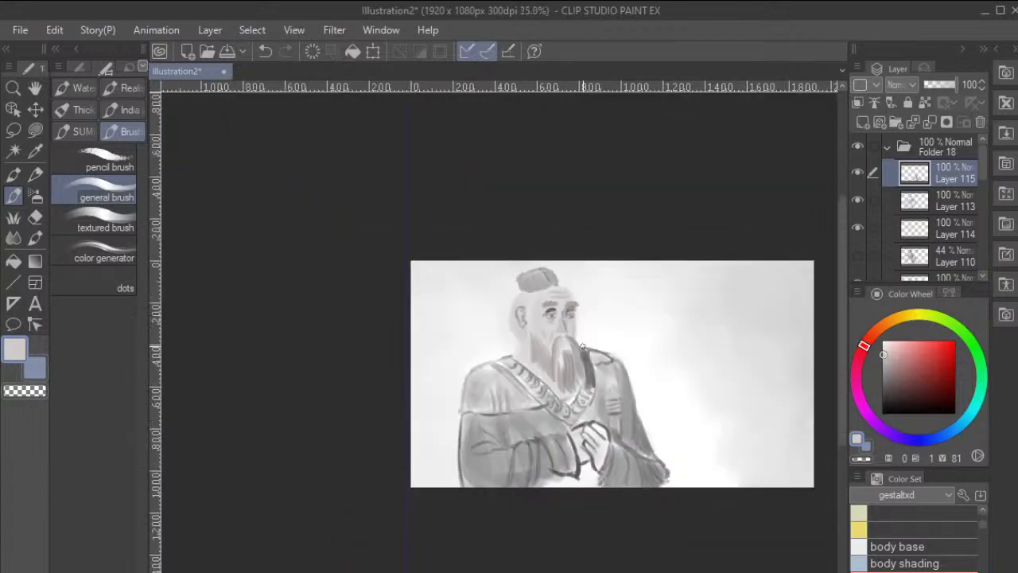